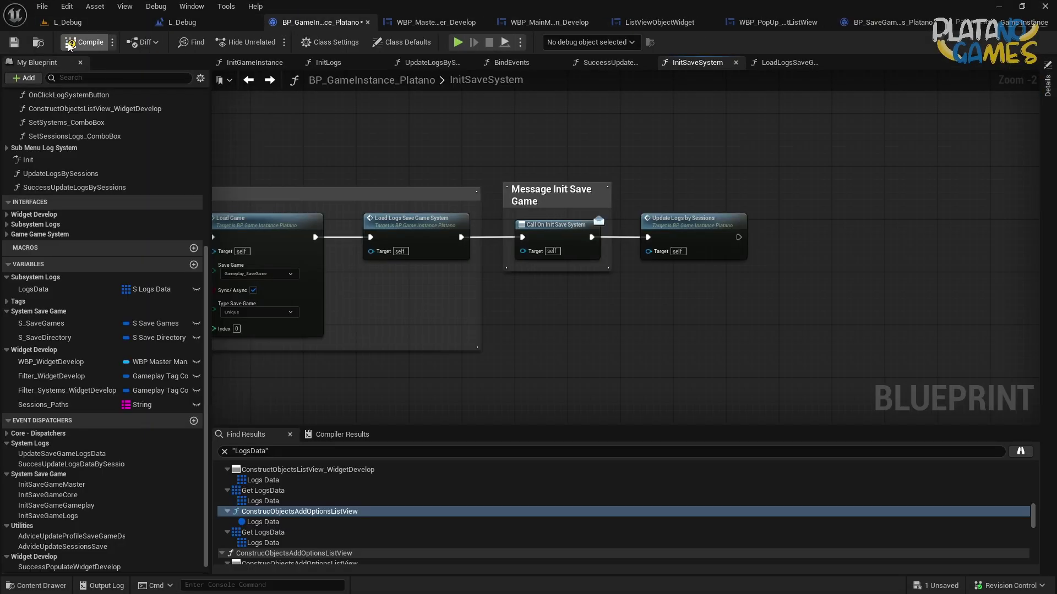
Save all, then delete the Update Logs by Sessions node from InitSaveSystem
key(ctrl+s)
scroll(701, 243, up, 2)
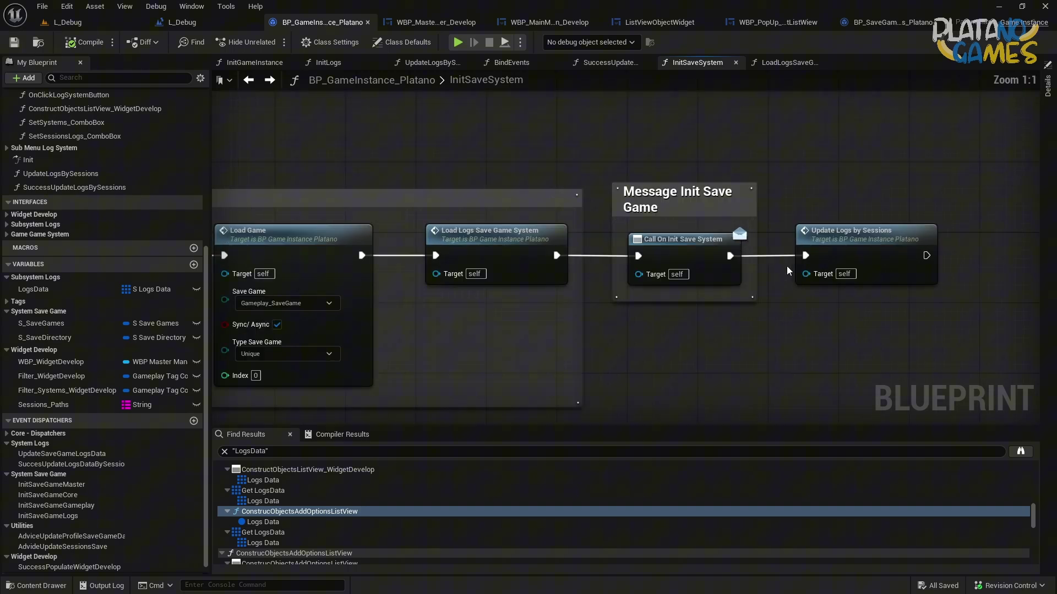
right_drag(674, 244, 505, 243)
drag(705, 311, 741, 192)
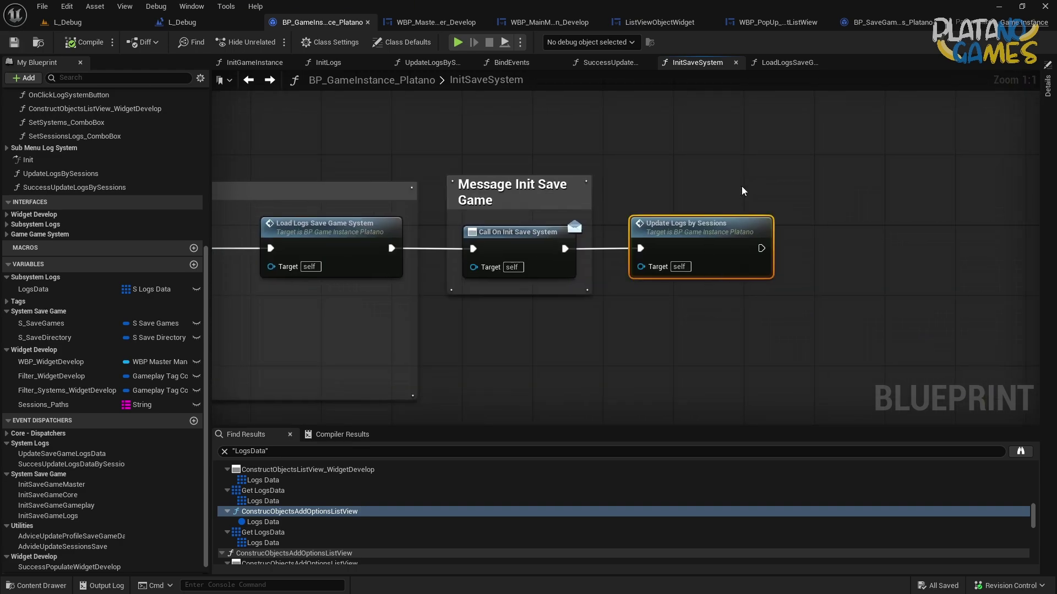
key(Delete)
Tidy the view around the Message Init Save Game comment and return to the previous graph
click(452, 226)
click(635, 318)
right_drag(636, 318, 689, 269)
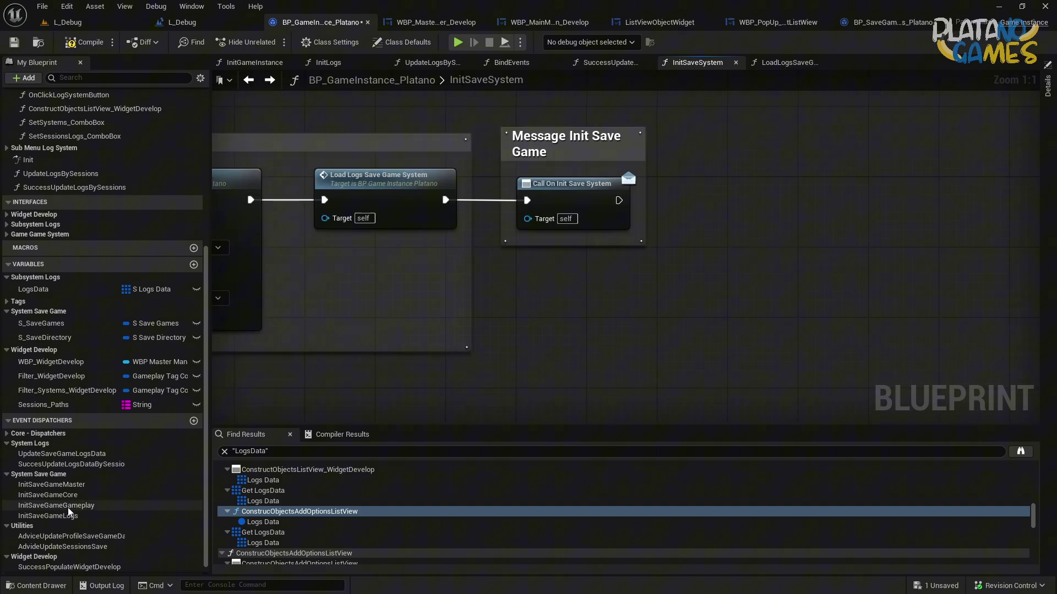
scroll(25, 249, up, 1)
scroll(25, 248, up, 3)
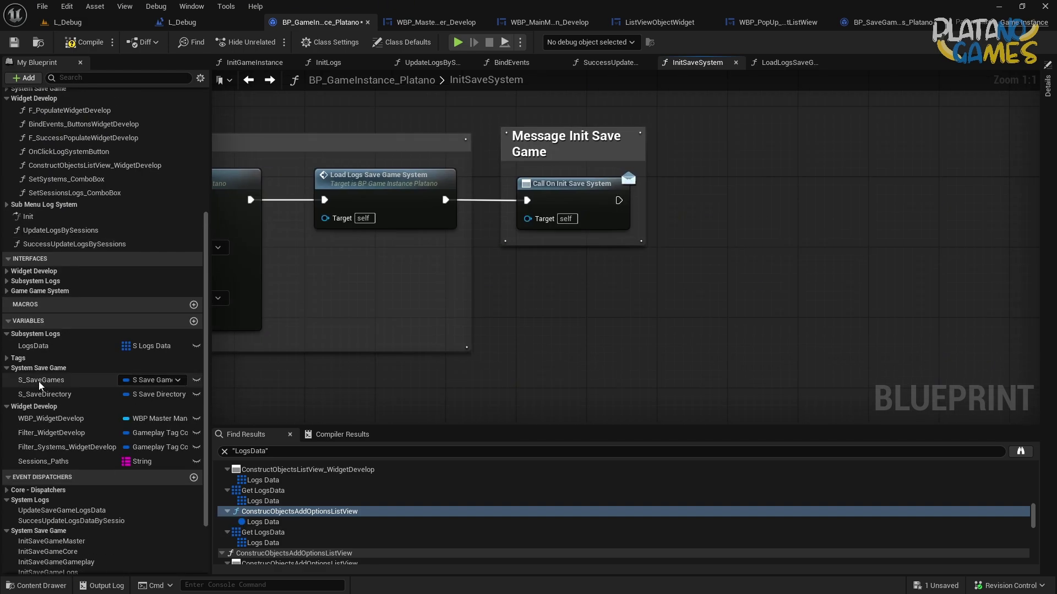
scroll(24, 248, up, 3)
scroll(508, 259, down, 6)
right_drag(508, 259, 640, 250)
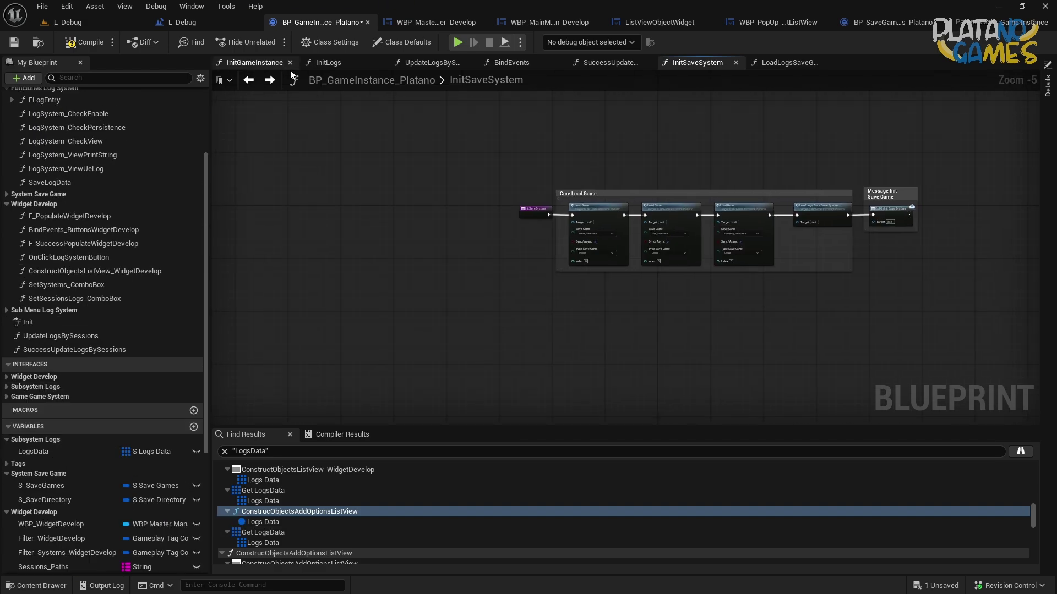
click(249, 80)
In BindEvents, wrap the last bind and Create Event nodes in a comment
double_click(497, 200)
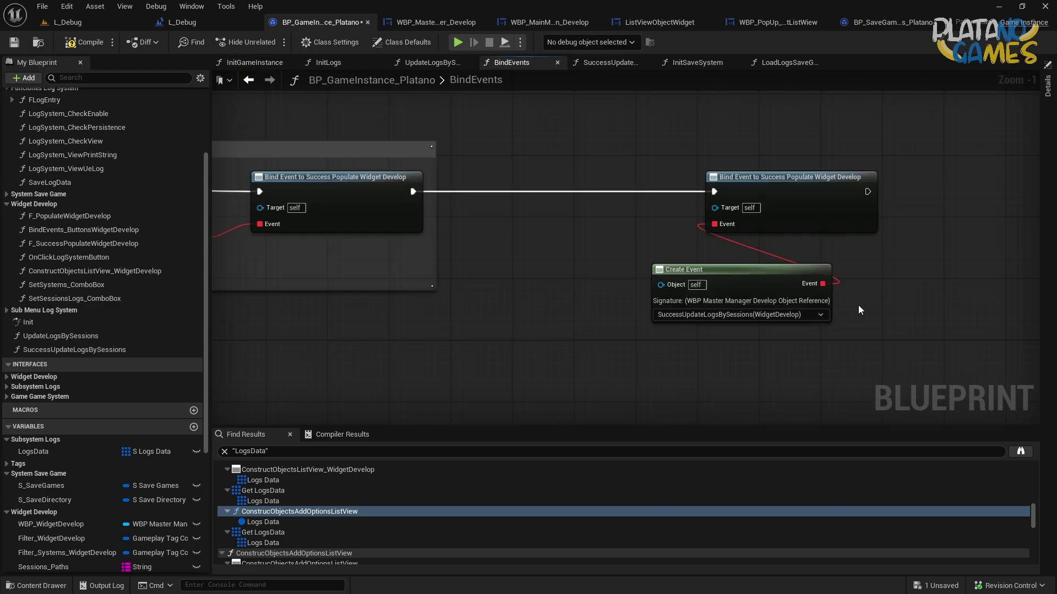
drag(658, 145, 848, 308)
key(c)
drag(752, 138, 594, 136)
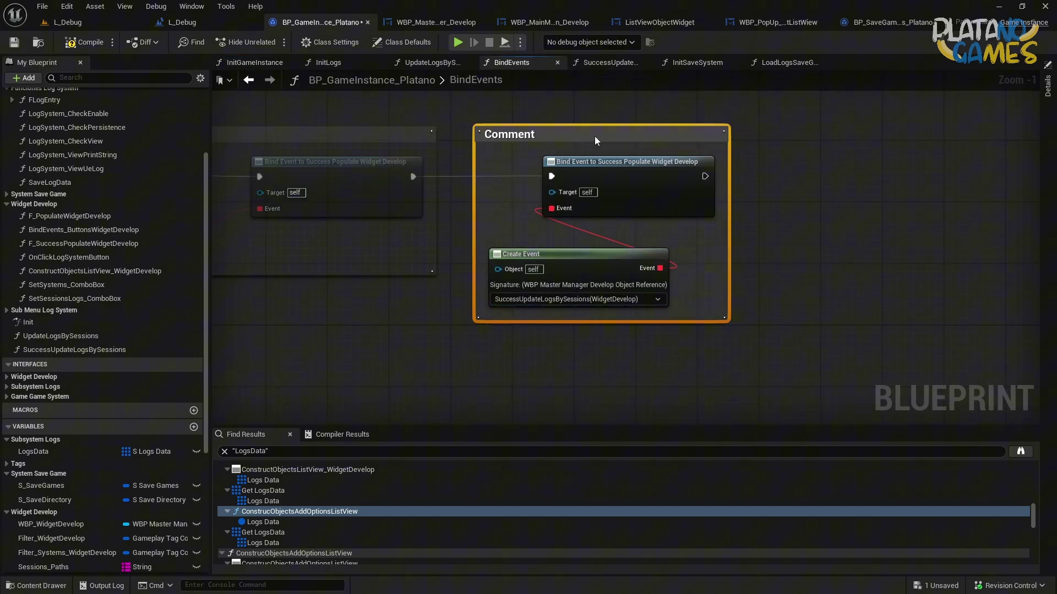
right_drag(341, 346, 703, 362)
scroll(52, 491, down, 5)
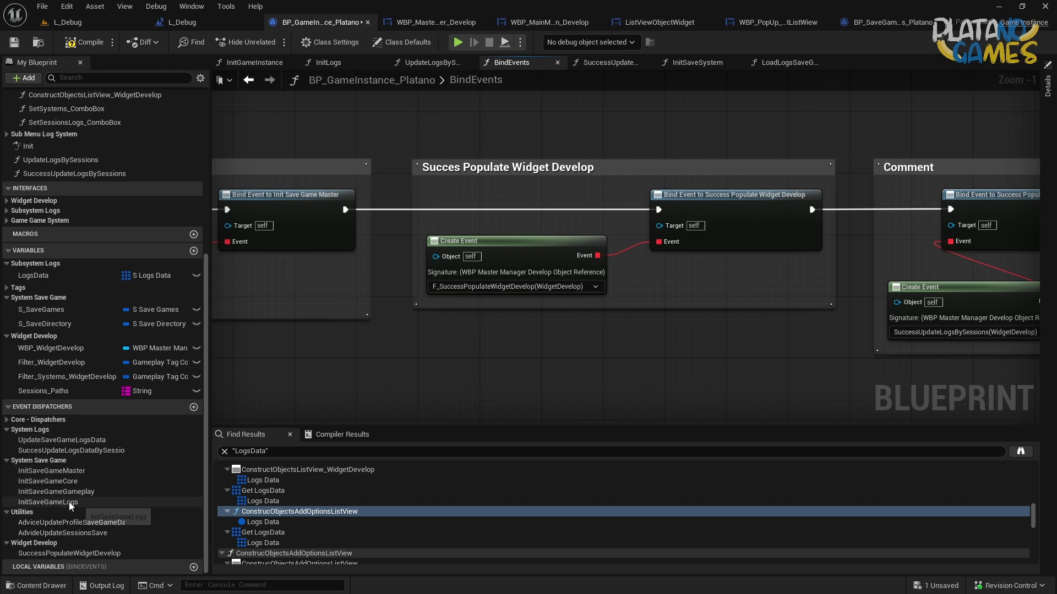
right_drag(760, 351, 228, 358)
Chain a Bind Event to InitSaveGameLogs after the existing bind, with a Create Event on its event
mouse_move(48, 502)
mouse_down()
mouse_move(655, 228)
mouse_move(670, 211)
mouse_move(684, 223)
mouse_move(861, 204)
mouse_up()
click(697, 243)
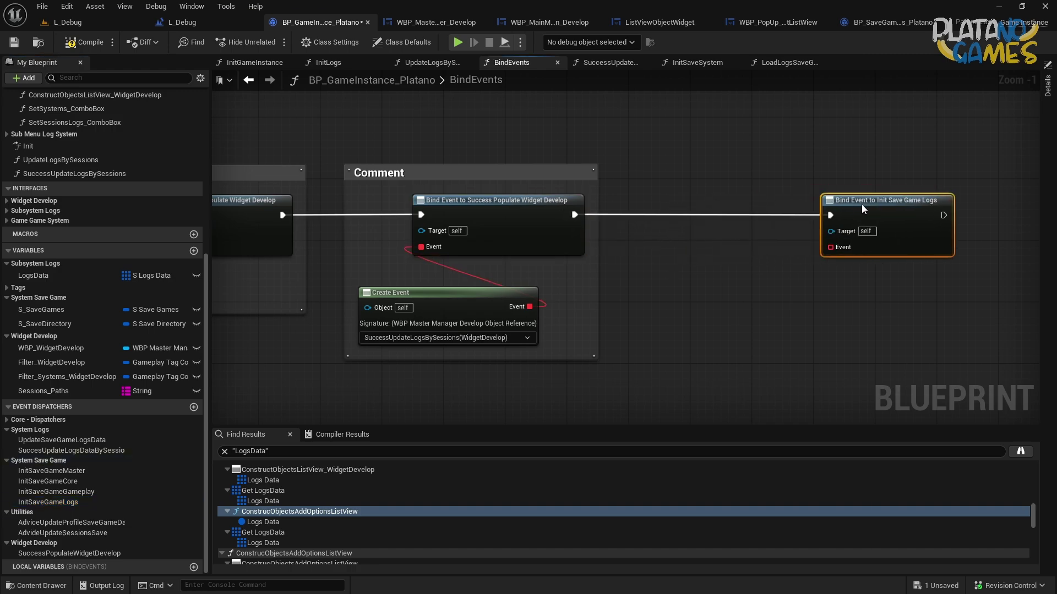
drag(830, 247, 805, 293)
click(851, 345)
Generate a matching function for the event and wire a pasted Update Logs by Sessions call into it
click(801, 330)
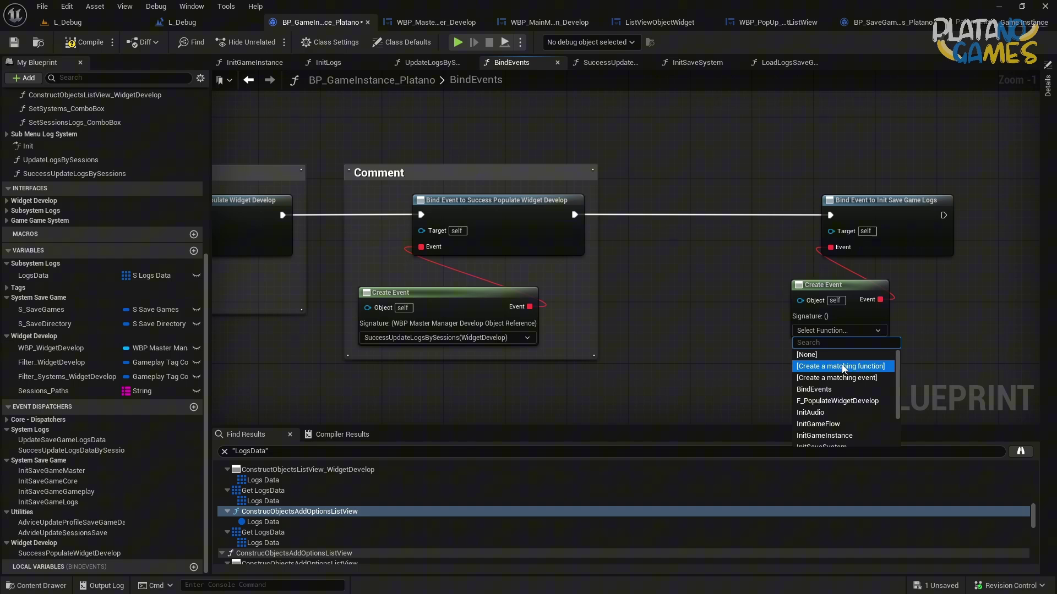
click(814, 367)
key(ctrl+v)
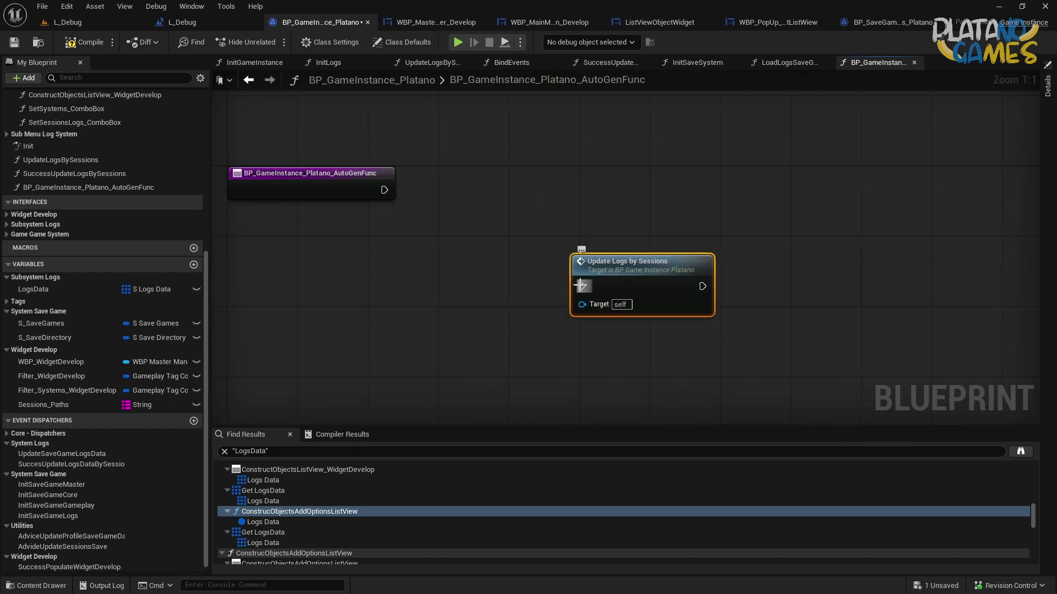
drag(581, 285, 384, 189)
drag(646, 285, 526, 188)
right_drag(486, 280, 570, 306)
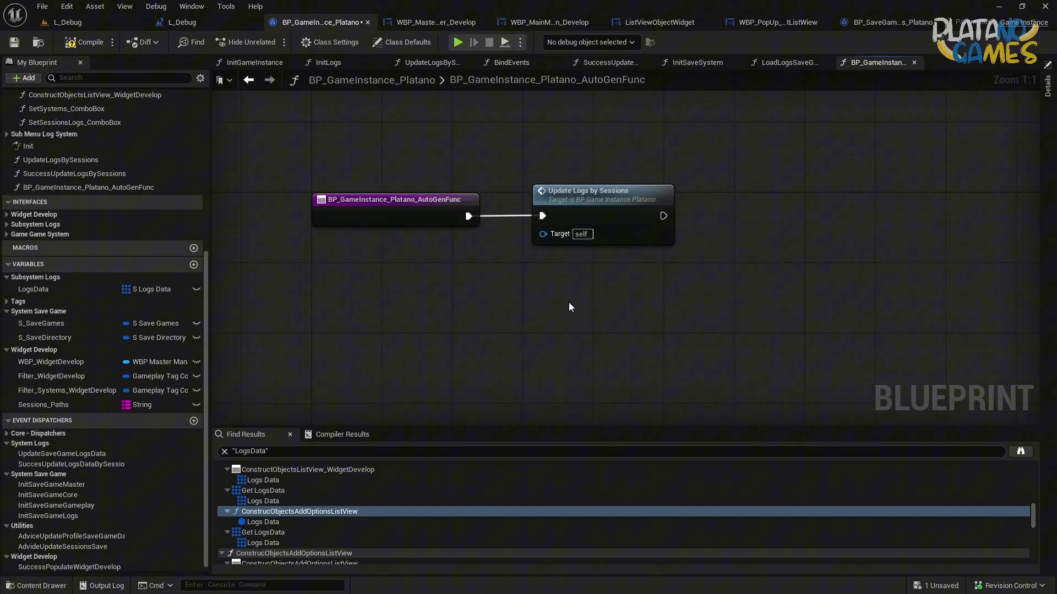
Group the new bind nodes in an 'Init Save Game Logs' comment aligned beside the others
click(249, 81)
key(c)
text(Init Save Game Logs)
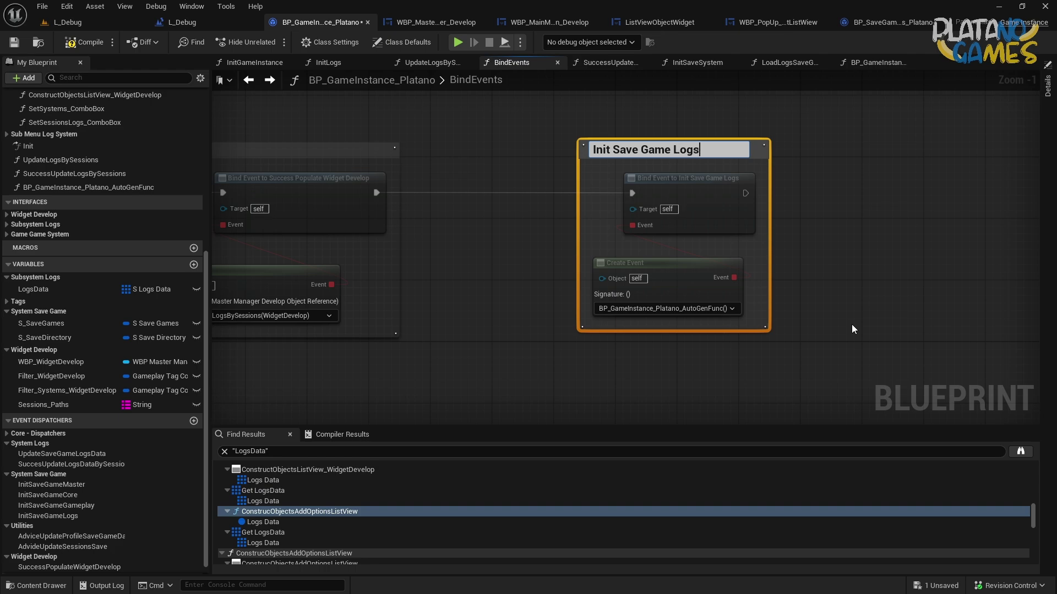
key(Return)
right_drag(599, 225, 765, 213)
drag(778, 142, 633, 135)
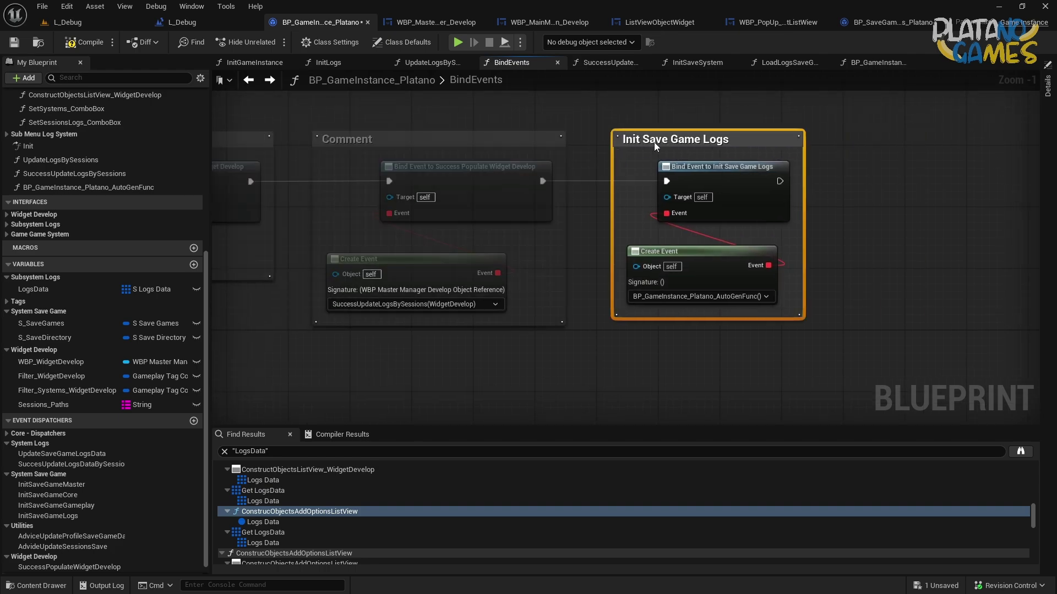
scroll(649, 226, down, 1)
scroll(649, 226, down, 1)
scroll(644, 225, down, 1)
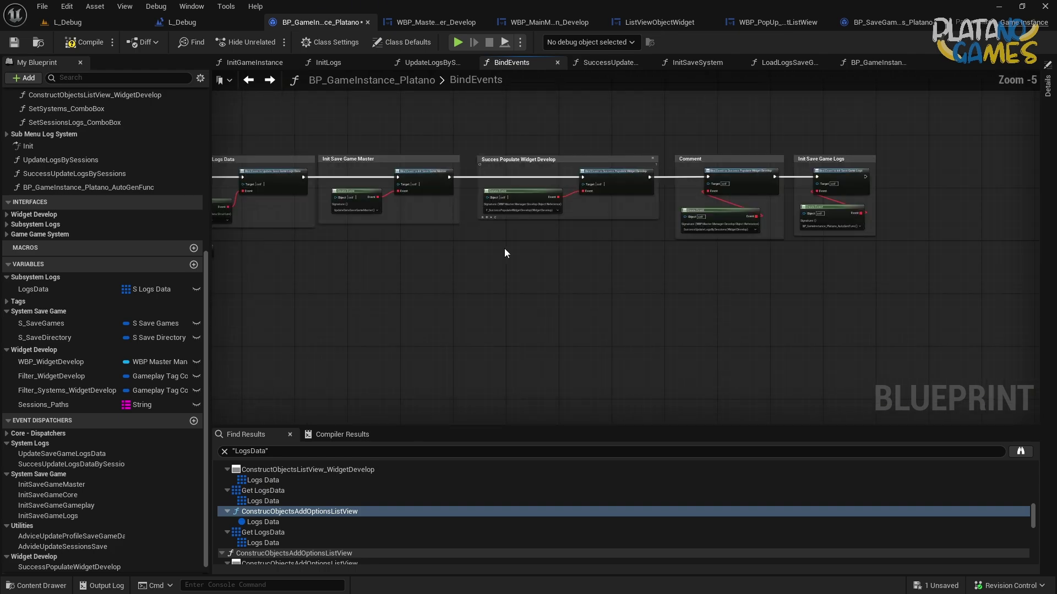
scroll(643, 222, down, 1)
scroll(642, 222, up, 4)
Add a Print String with the message 'Se ha actualizado todos los logs' in the generated function
double_click(595, 268)
right_click(549, 255)
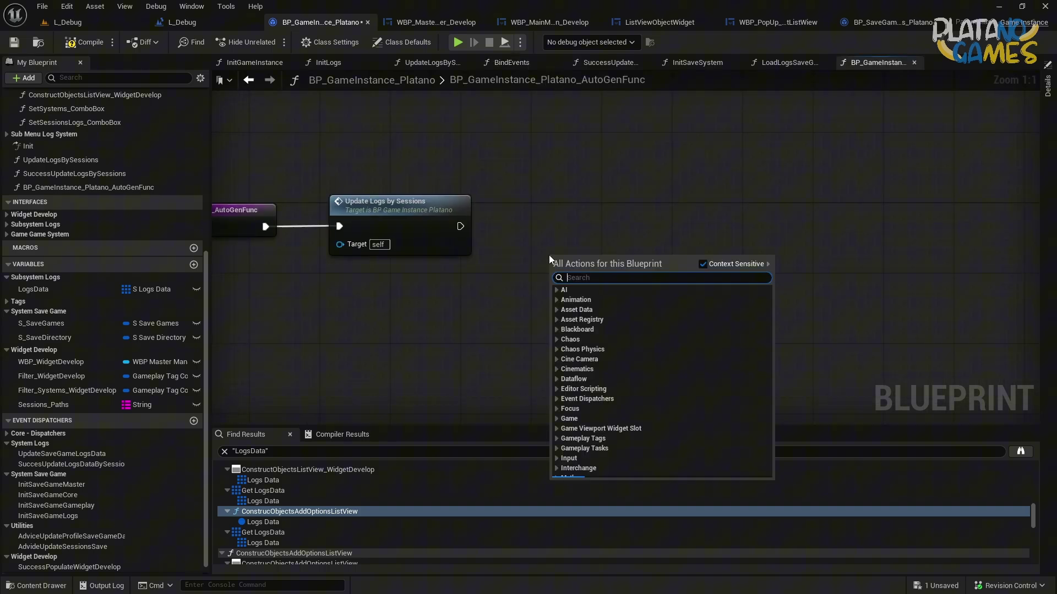
text(print string)
key(Return)
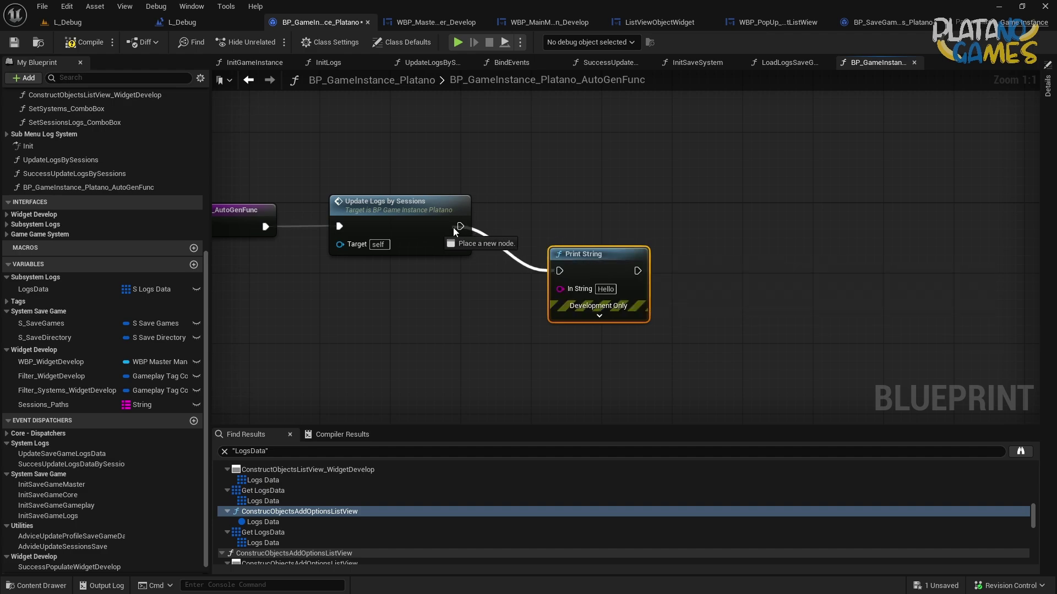
text(Se ha actua)
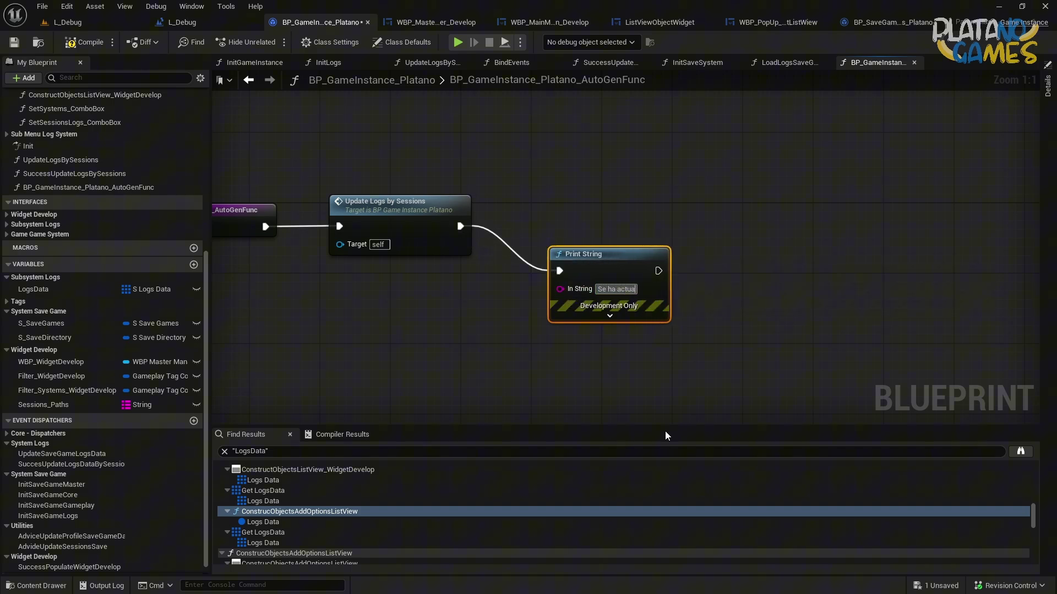
text(lizado todos los logs)
key(Return)
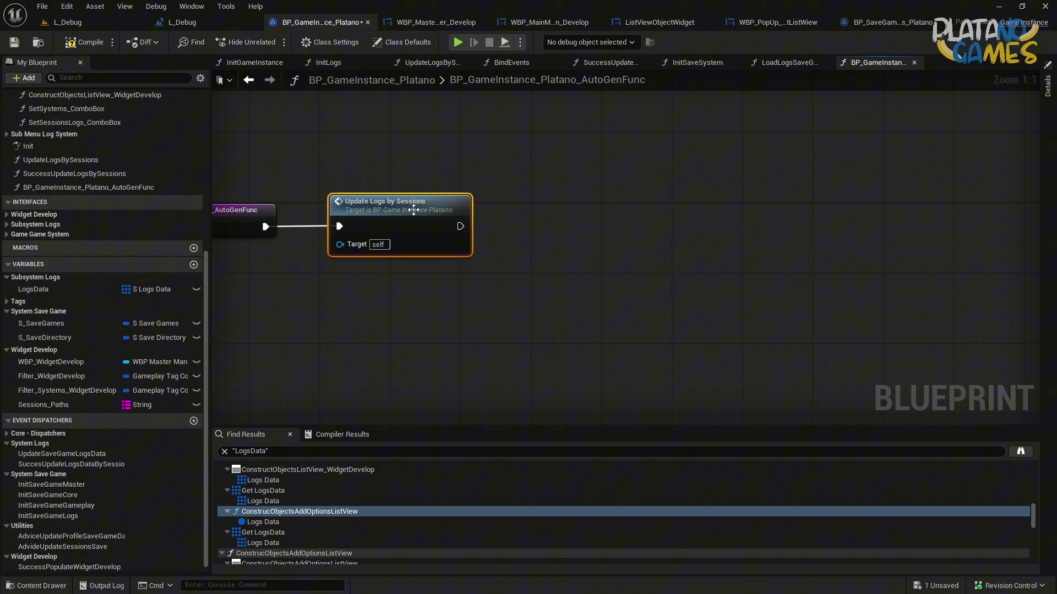
double_click(385, 204)
Paste the Print String after ADDUNIQUE and set its message to 'Actualizando Logs...'
scroll(668, 176, up, 2)
key(ctrl+v)
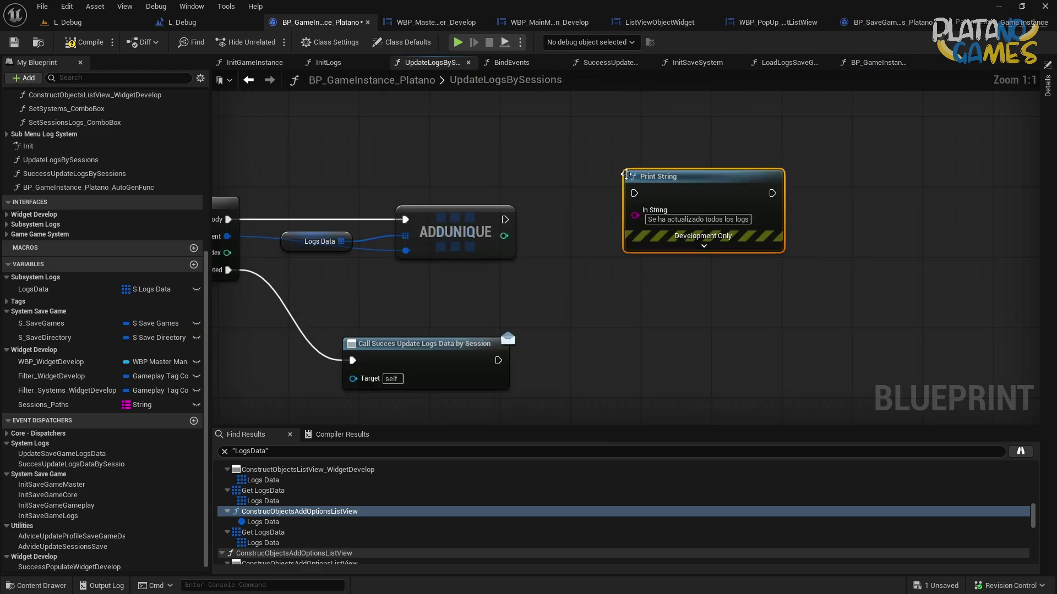
drag(505, 219, 634, 193)
mouse_move(721, 181)
mouse_down()
mouse_move(712, 207)
mouse_move(721, 206)
mouse_up()
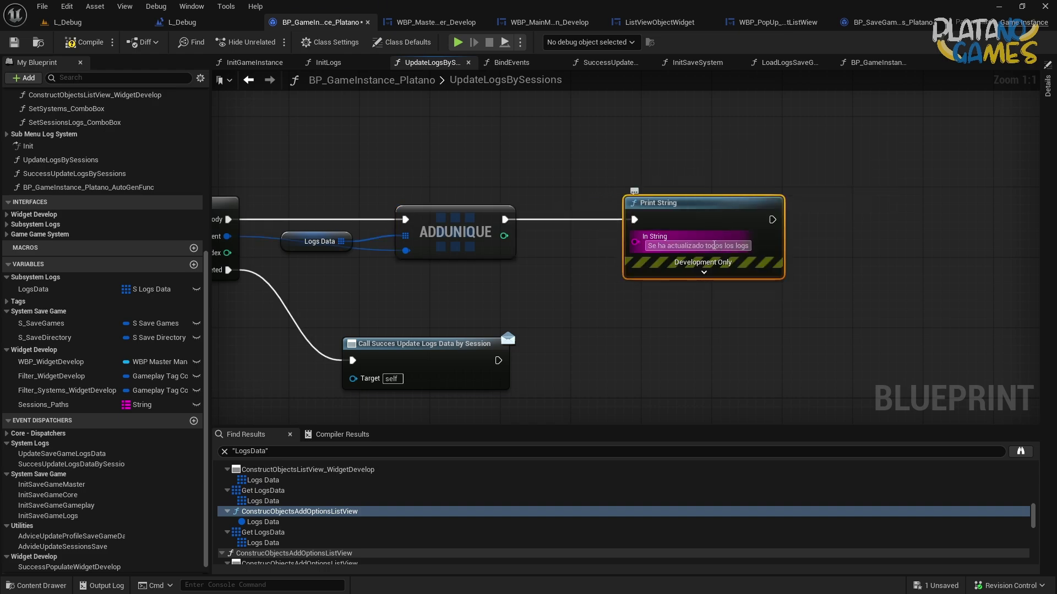
double_click(711, 245)
key(BackSpace)
key(BackSpace)
key(BackSpace)
key(BackSpace)
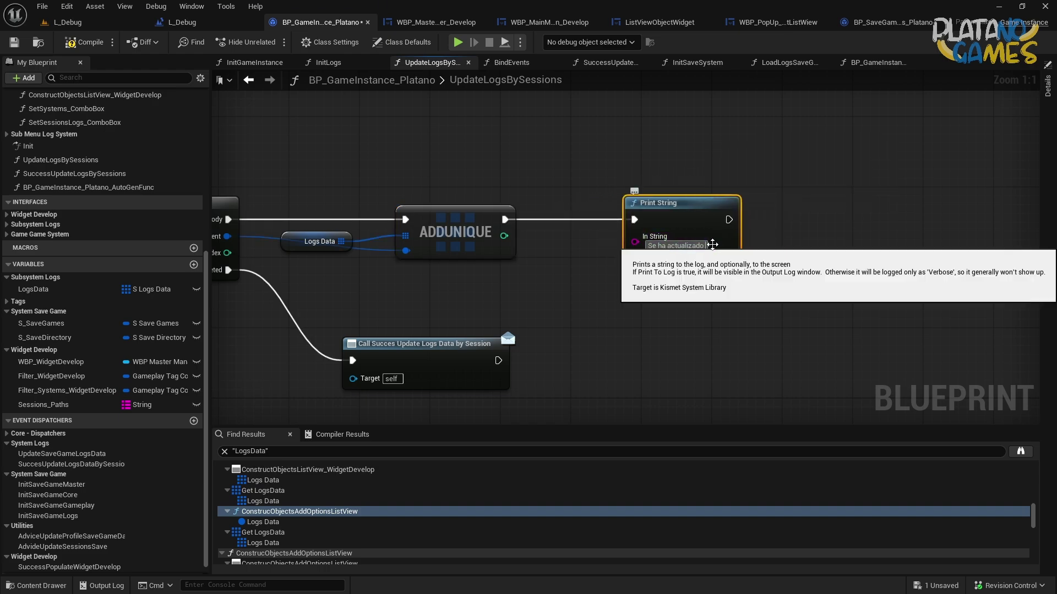
key(ctrl+a)
key(BackSpace)
text(Actualizan)
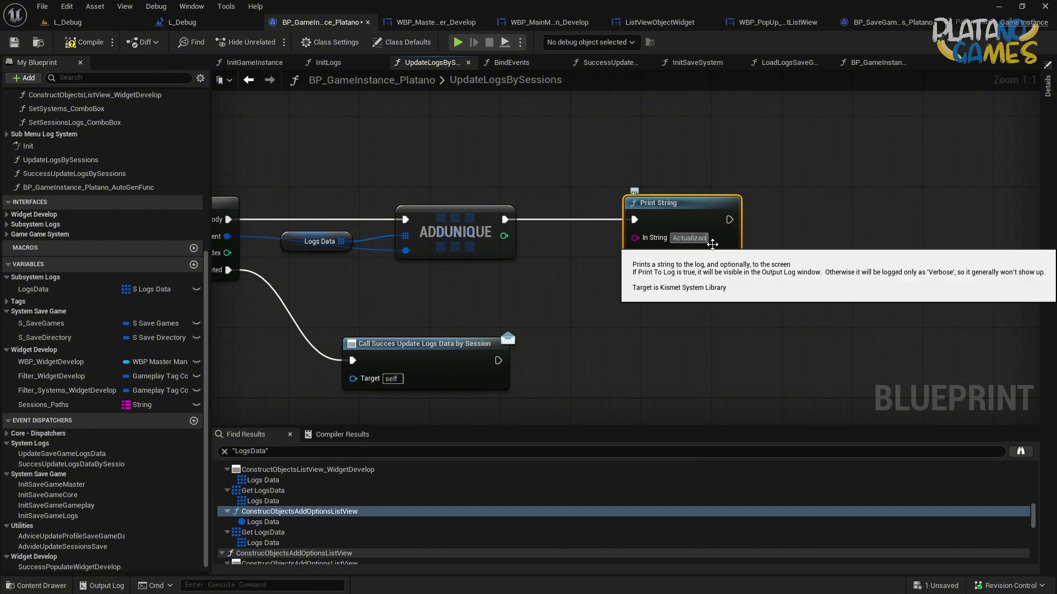
text(do Logs...)
key(Return)
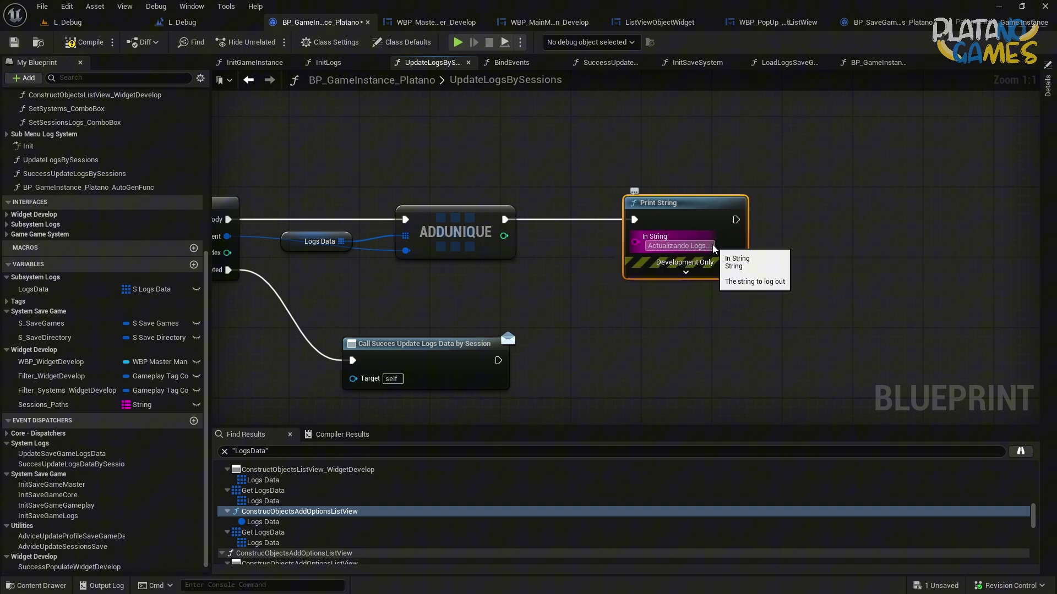
Feed Print String from an Append whose B input takes the loop's Array Index as text
double_click(696, 248)
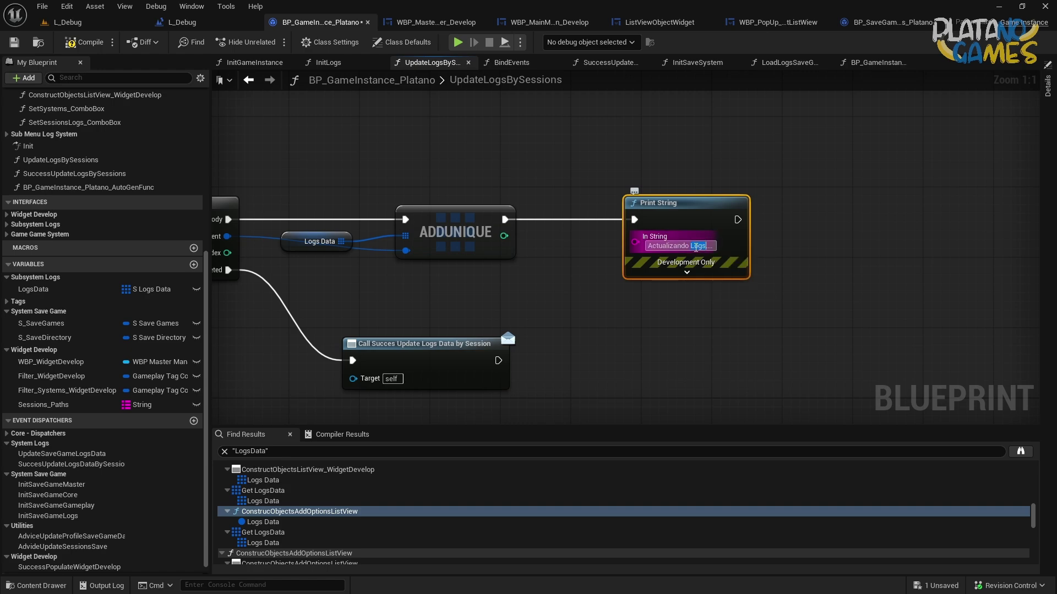
key(ctrl+a)
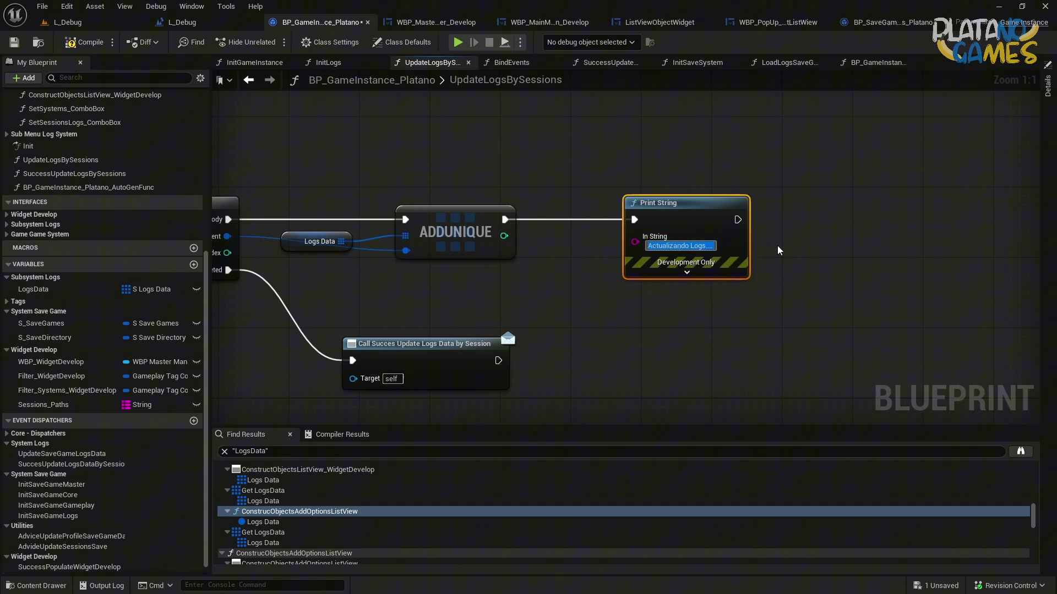
key(BackSpace)
drag(677, 202, 897, 193)
drag(855, 228, 647, 253)
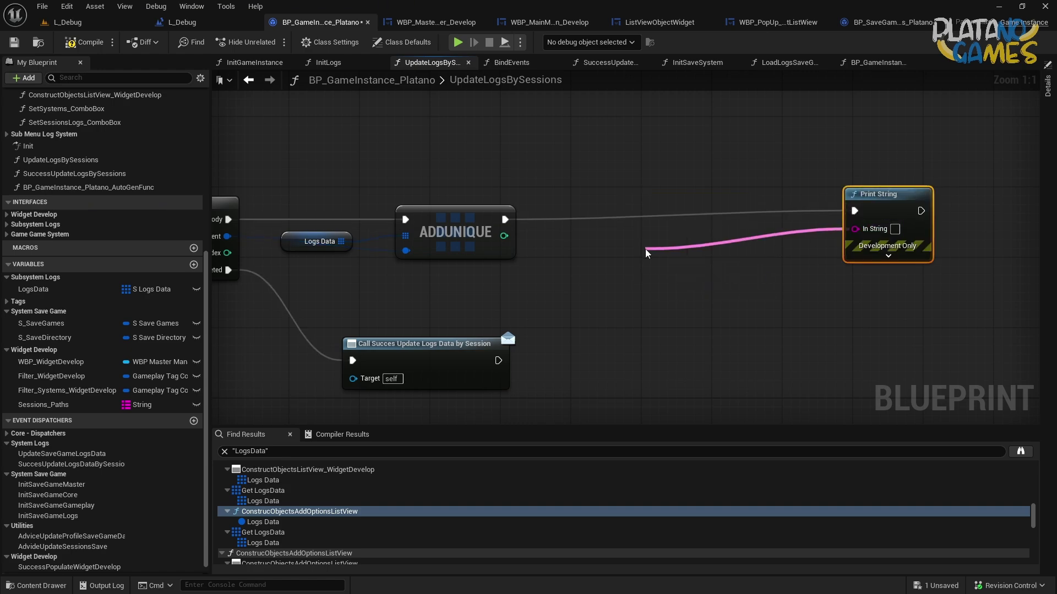
text(app)
key(Return)
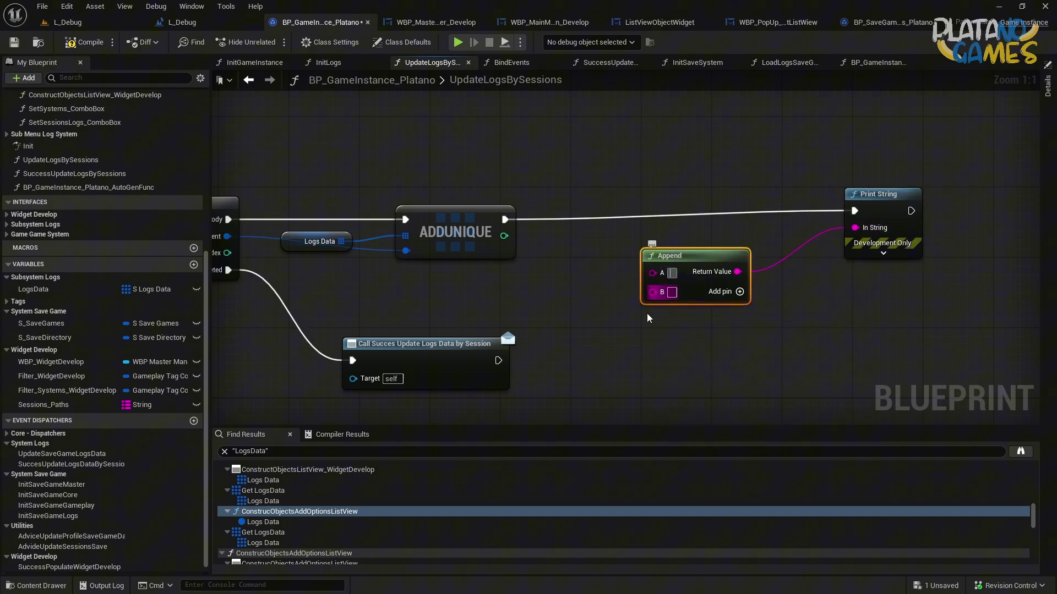
drag(227, 252, 654, 292)
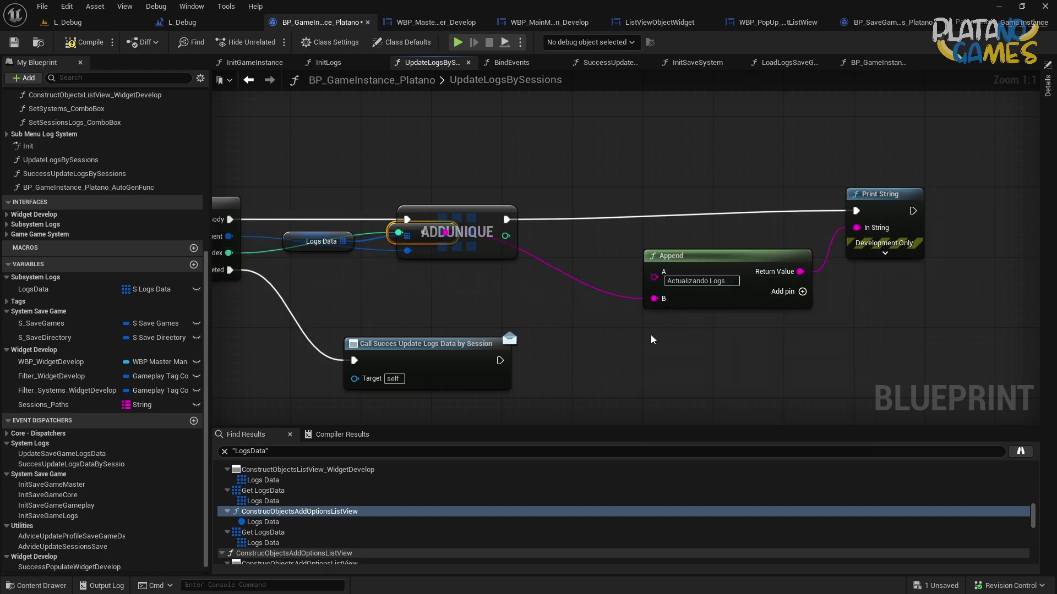
Wrap the print nodes in a Debug comment, compile, and launch the game
drag(408, 227, 757, 329)
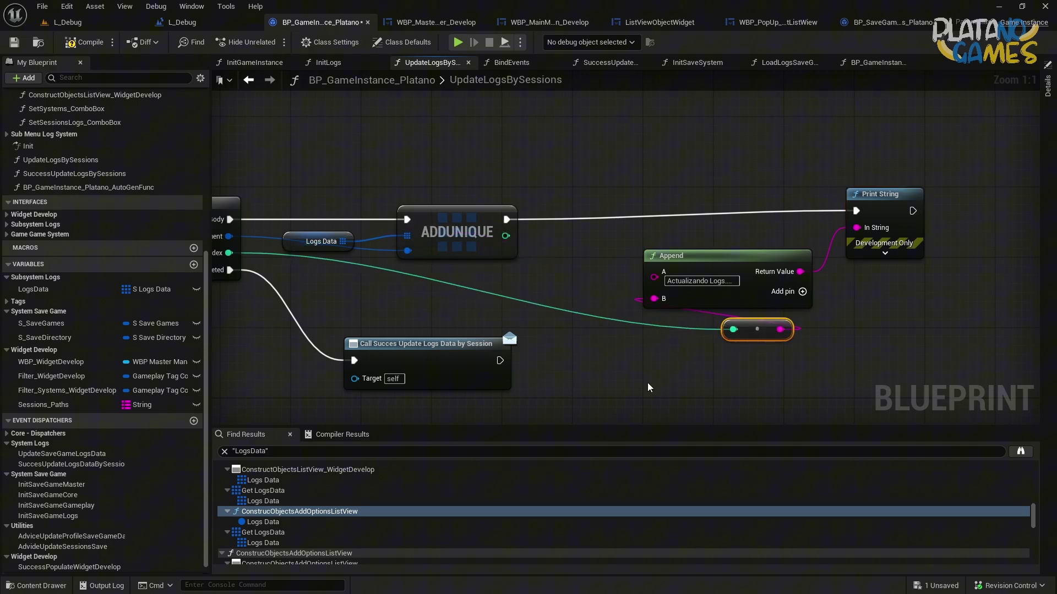
text(cbug)
key(Return)
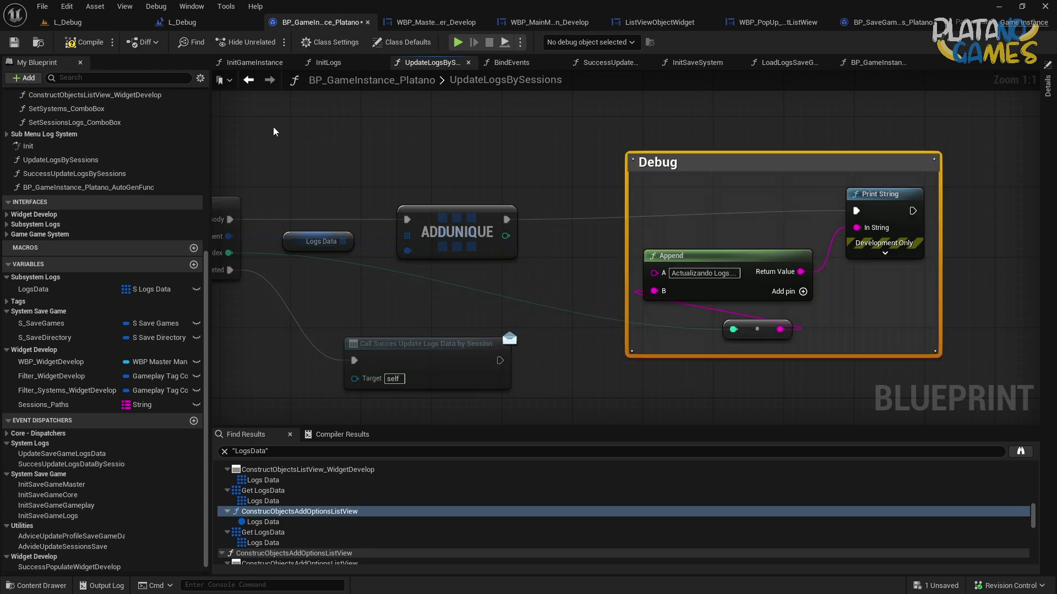
click(81, 47)
right_drag(586, 102, 461, 106)
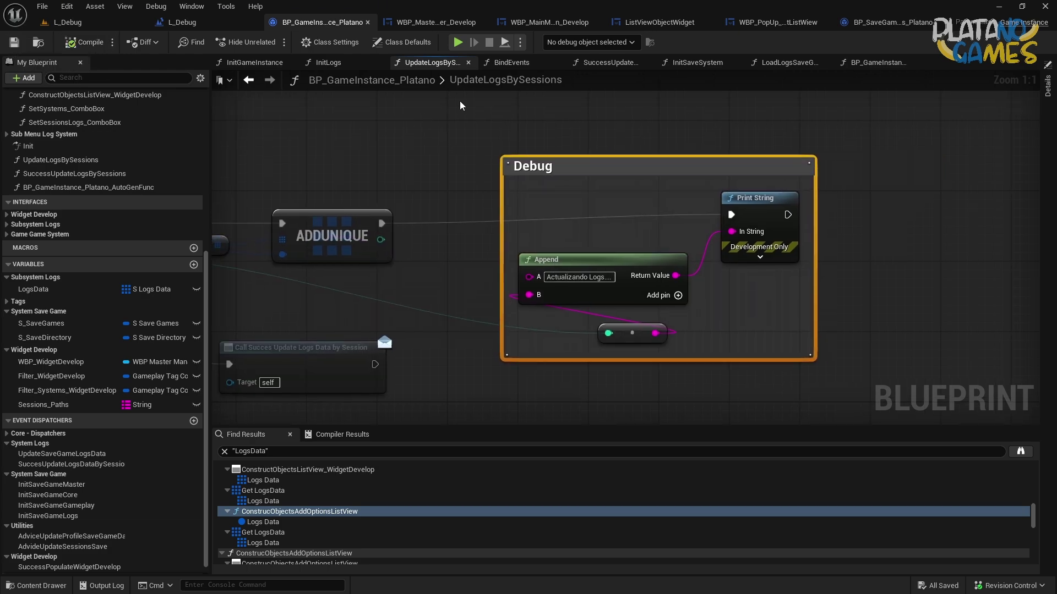
click(464, 42)
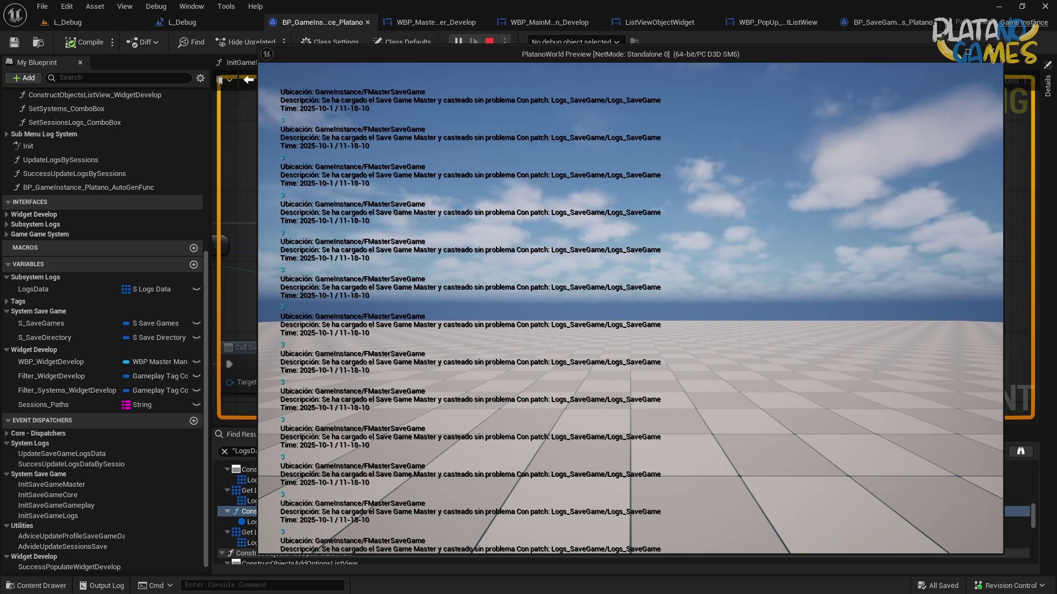
Close the PlatanoWorld preview window after checking the printed log messages
click(967, 51)
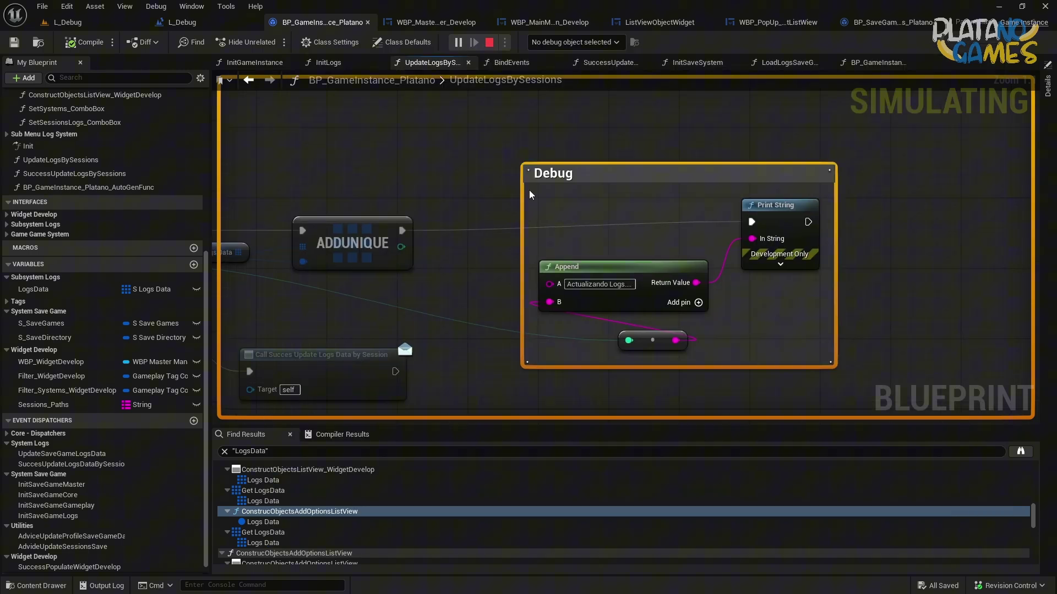
Stop the game and inspect the nodes inside the InitLogs function
click(490, 43)
scroll(455, 292, up, 3)
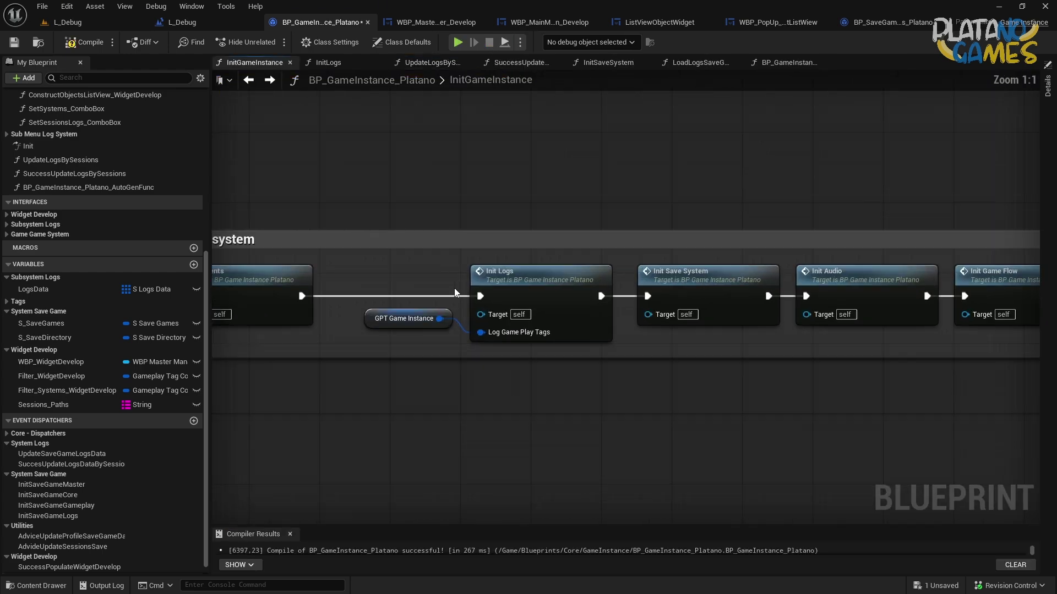
double_click(535, 269)
drag(873, 396, 437, 148)
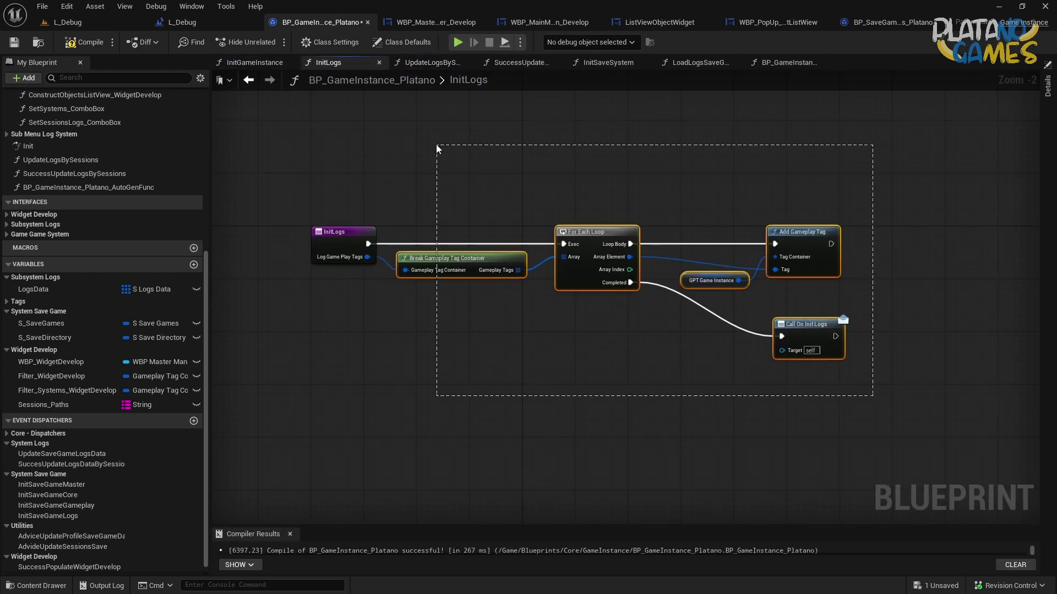
click(248, 79)
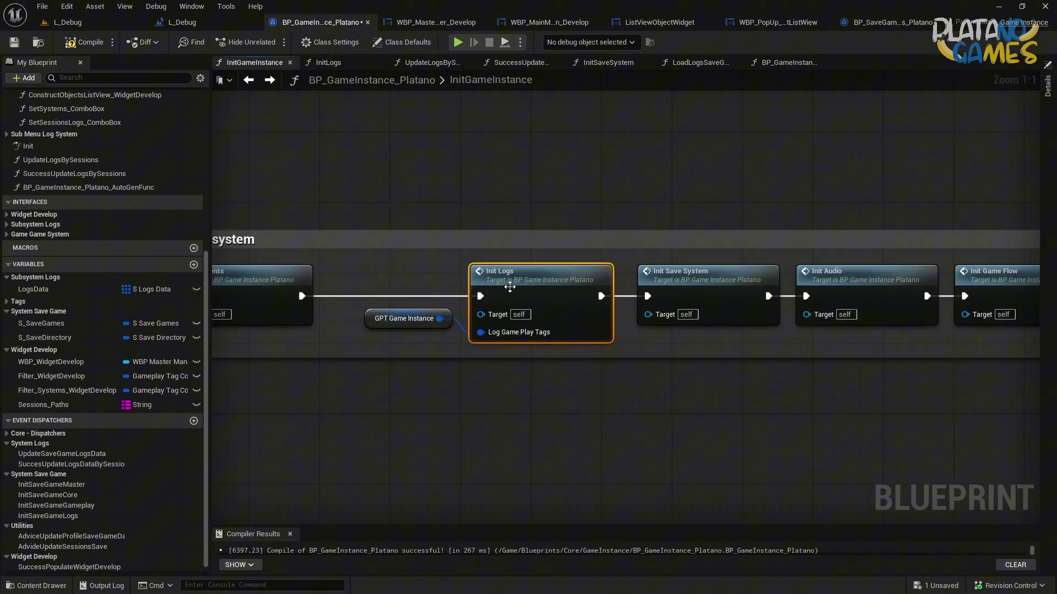
double_click(540, 272)
drag(396, 175, 860, 411)
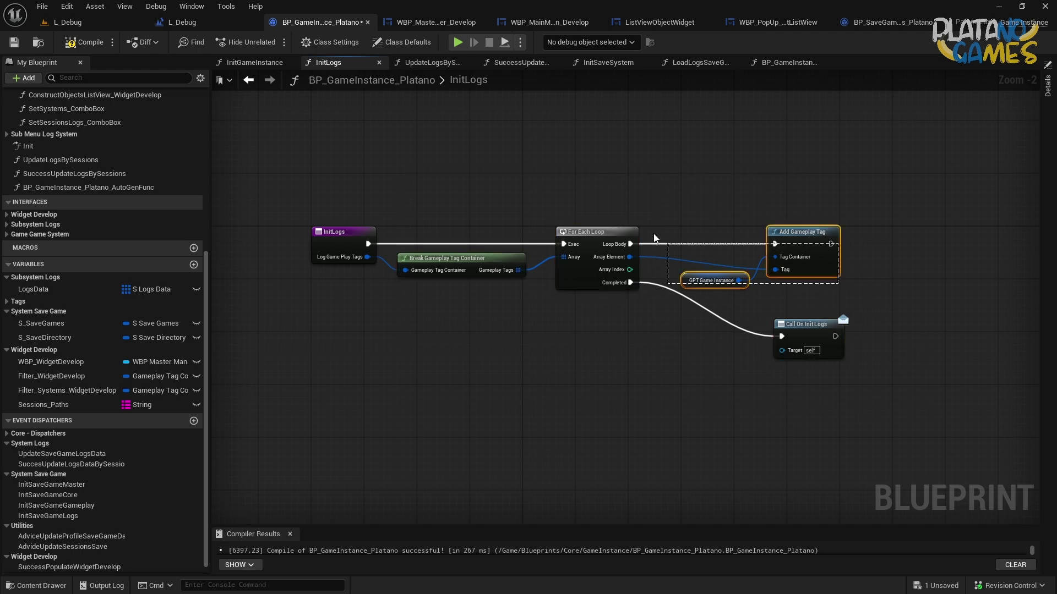
click(685, 185)
click(249, 81)
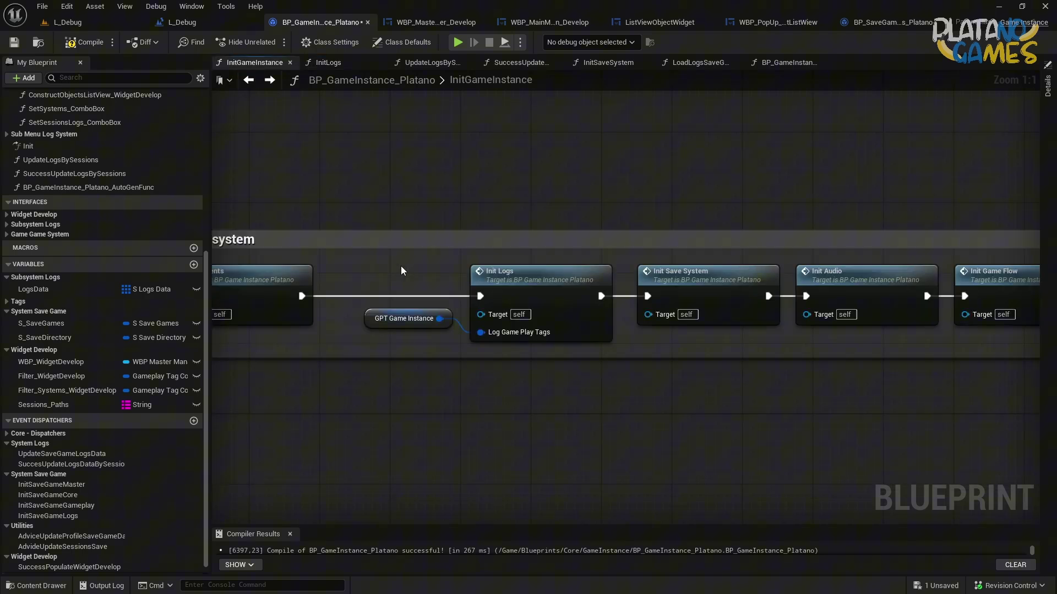
Move Init Logs and GPT Game Instance into a Persistencia comment and wire the chain straight into Init Save System
click(596, 303)
drag(596, 336, 587, 223)
key(c)
text(Persistenci)
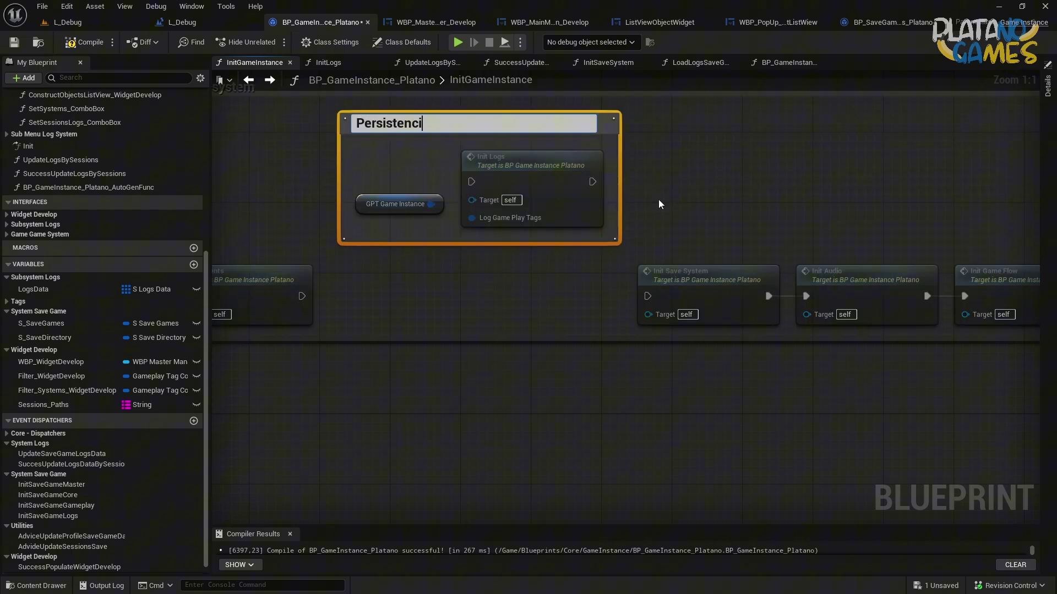
text(a)
key(Return)
click(627, 229)
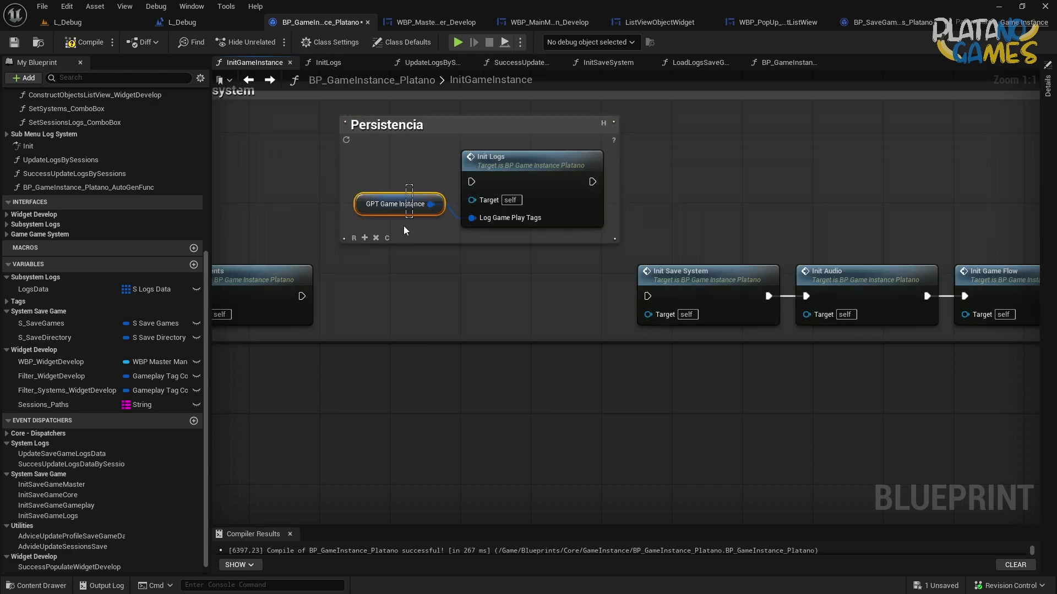
drag(410, 206, 409, 232)
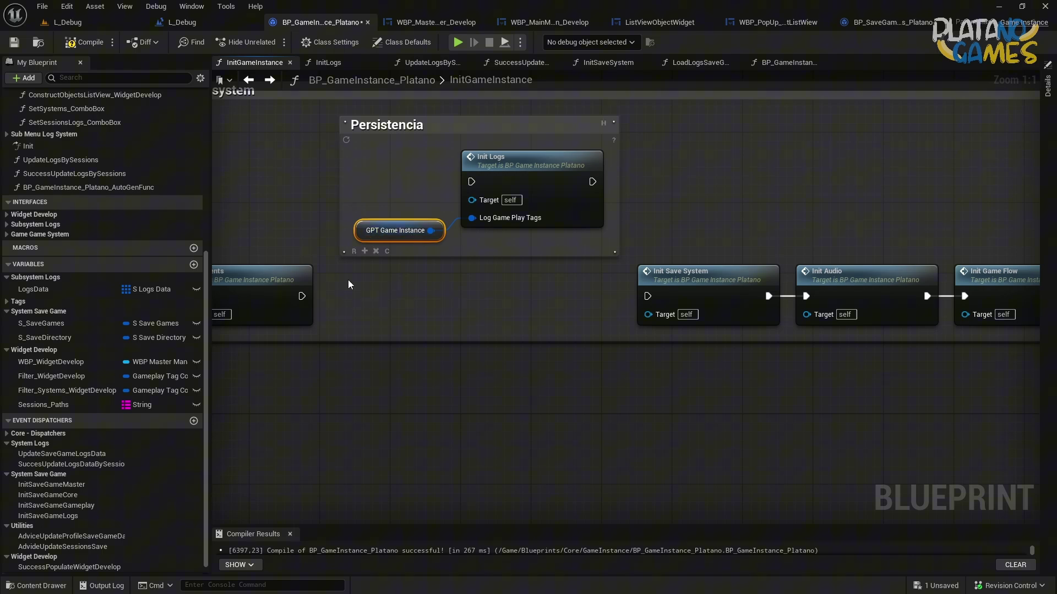
drag(302, 297, 647, 296)
Color the Persistencia comment dark purple and save the blueprint
click(496, 126)
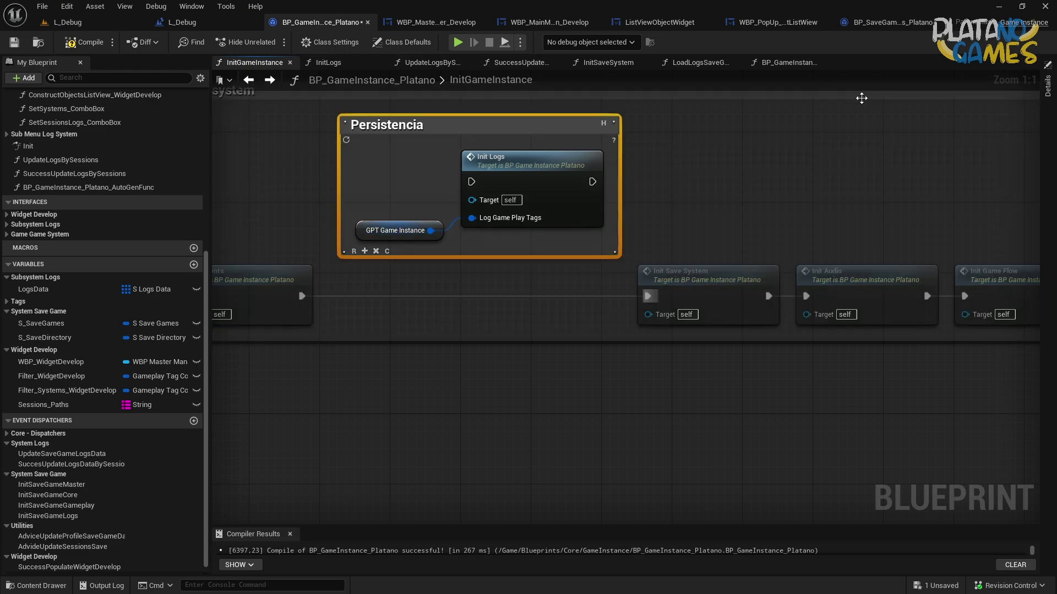
click(1048, 85)
click(969, 138)
click(805, 172)
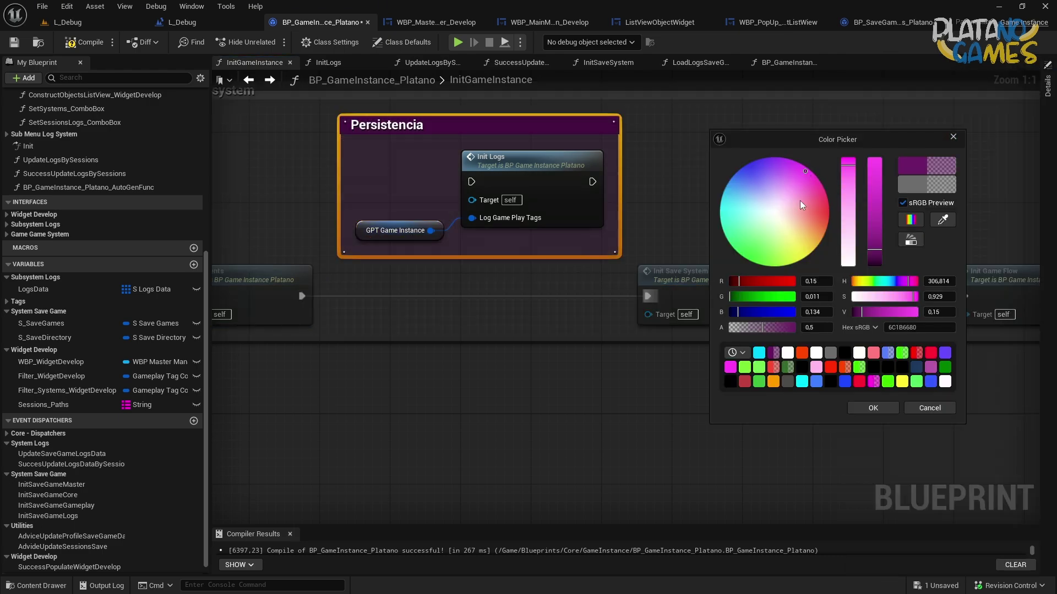
click(872, 409)
scroll(688, 292, down, 1)
scroll(688, 292, down, 1)
scroll(688, 292, up, 1)
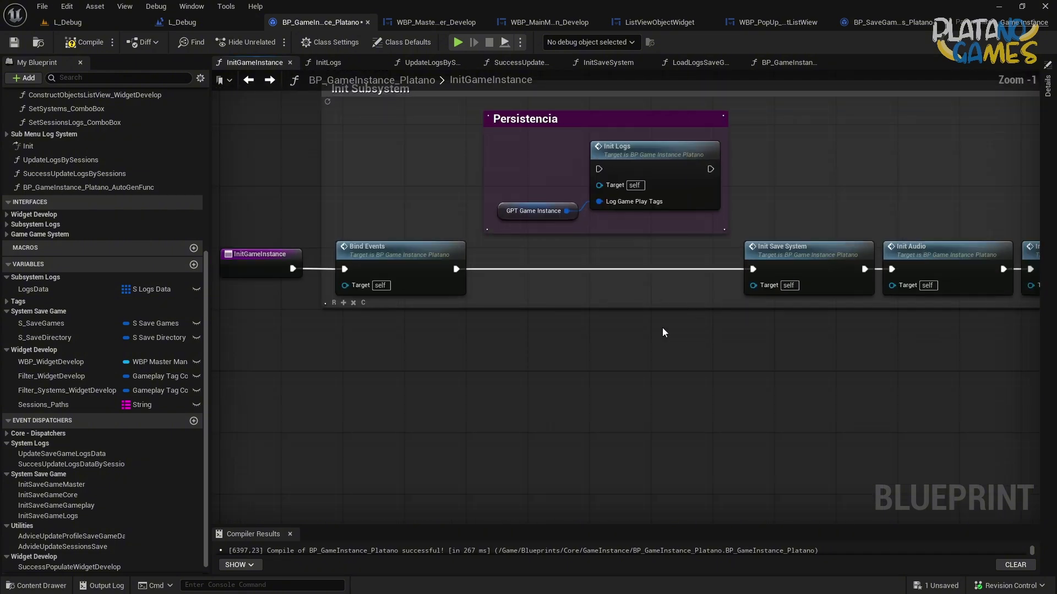
mouse_move(544, 293)
right_down()
mouse_move(403, 312)
mouse_move(527, 310)
right_up()
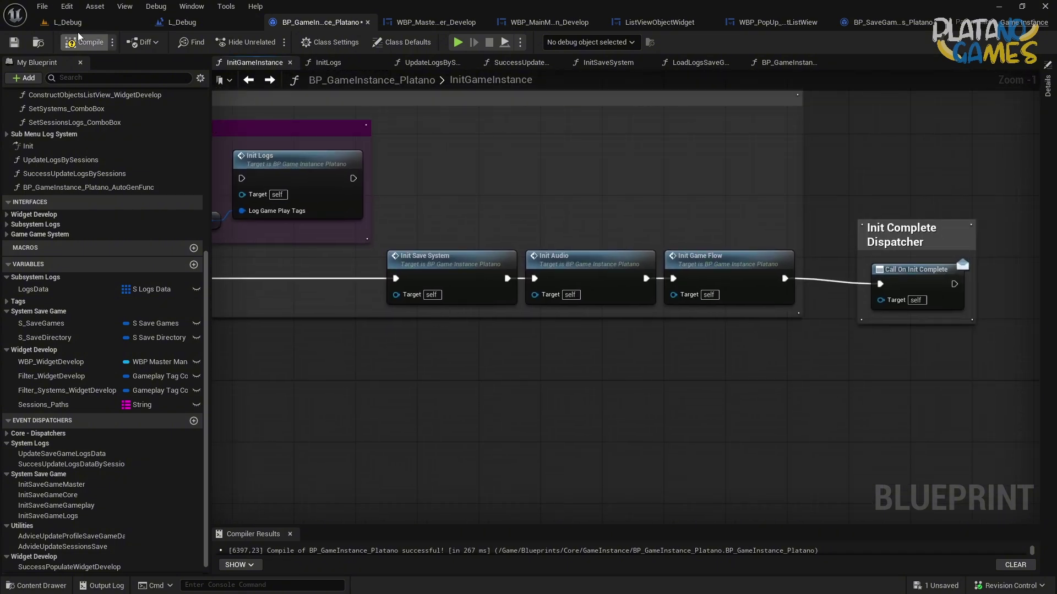
click(14, 43)
From InitSaveSystem, close the LoadLogsSaveGameSystem tab and open the UpdateLogsBySessions graph
double_click(443, 267)
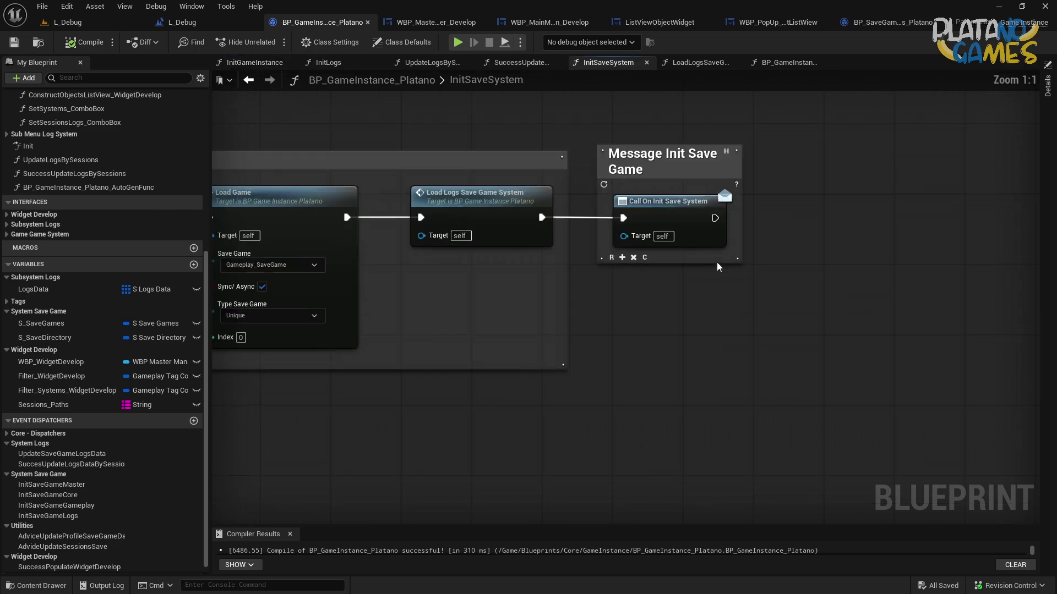
click(698, 62)
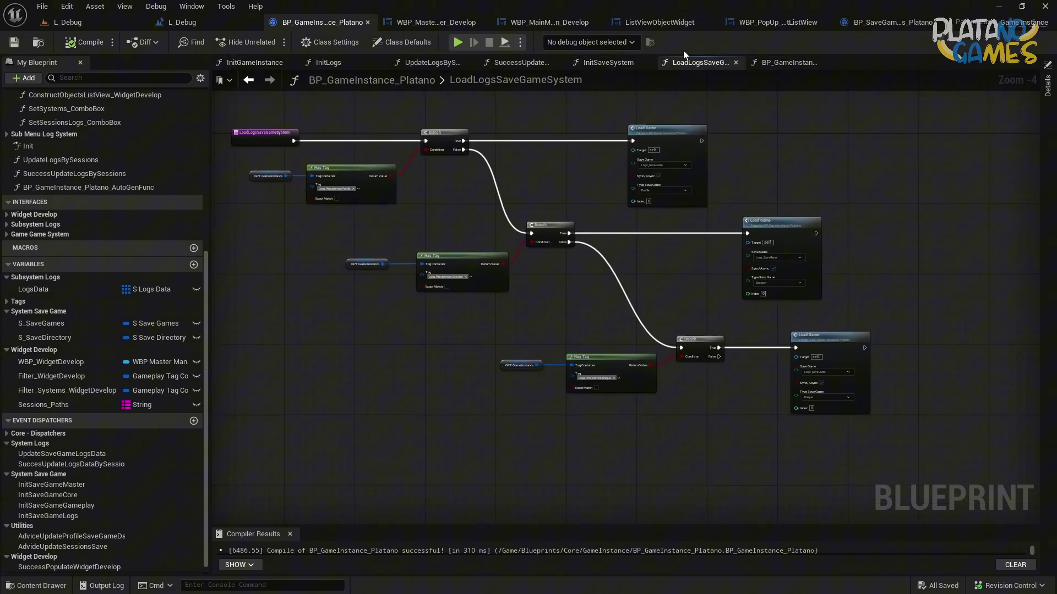
click(736, 62)
drag(542, 224, 746, 325)
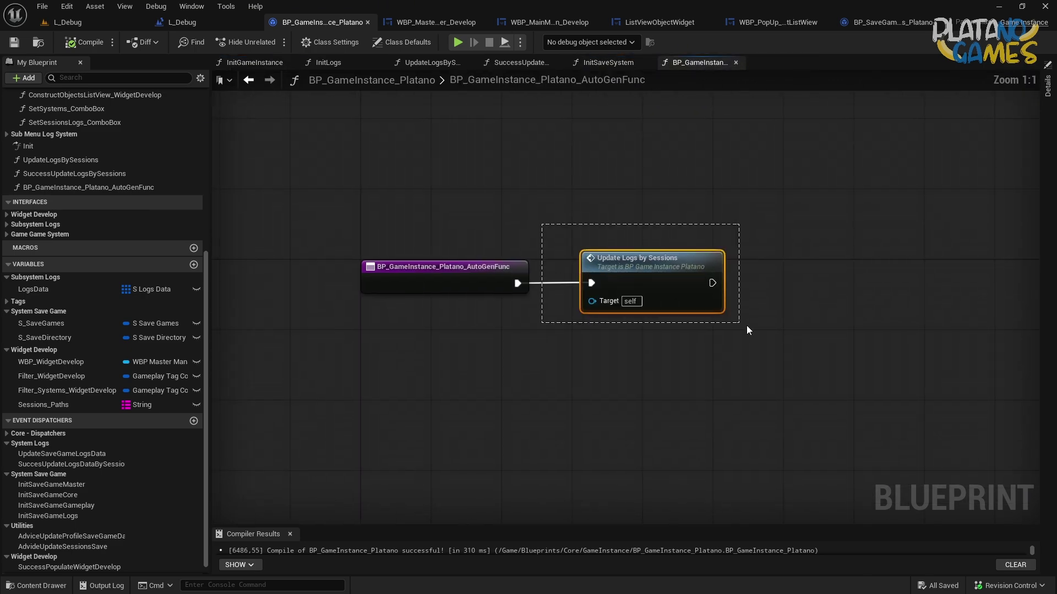
double_click(669, 292)
mouse_move(389, 271)
right_down()
mouse_move(635, 257)
mouse_move(574, 310)
right_up()
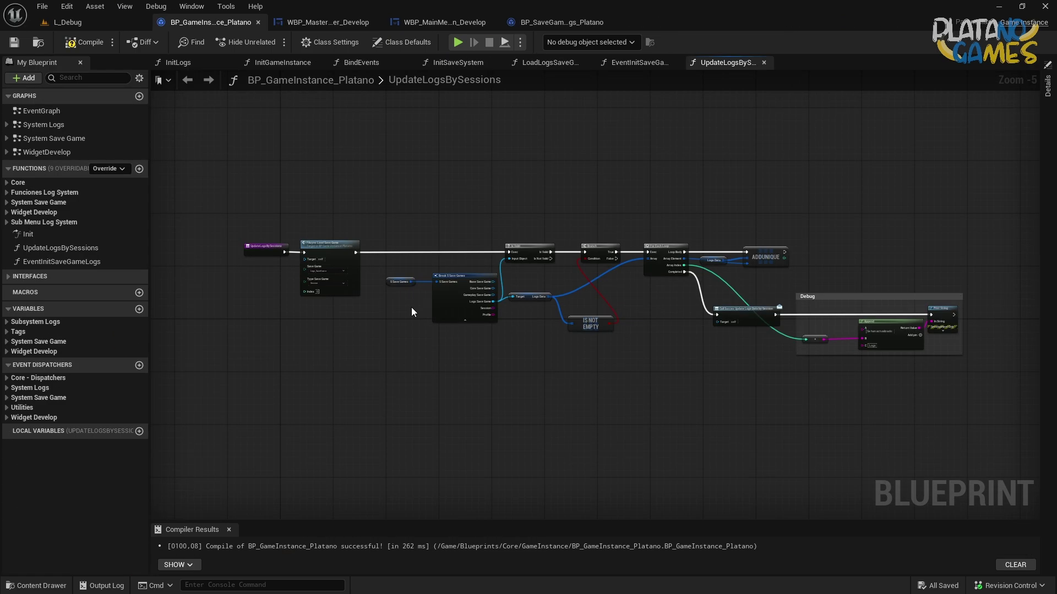
scroll(411, 311, up, 4)
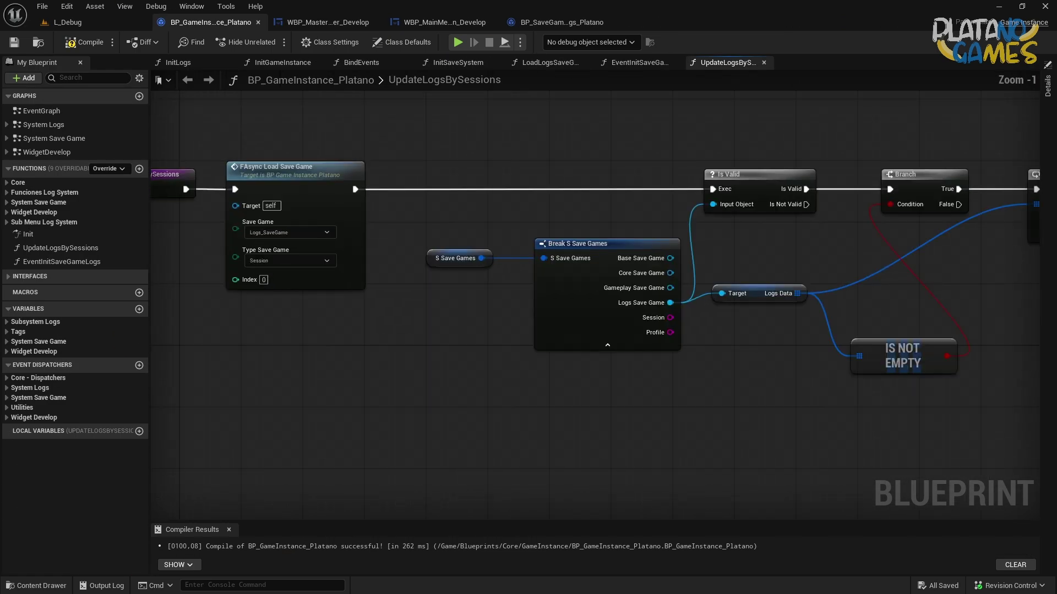
Delete the FAsync Load Save Game node and wire the UpdateLogsBySessions entry straight into Is Valid
drag(553, 362, 352, 120)
key(Delete)
drag(319, 217, 846, 216)
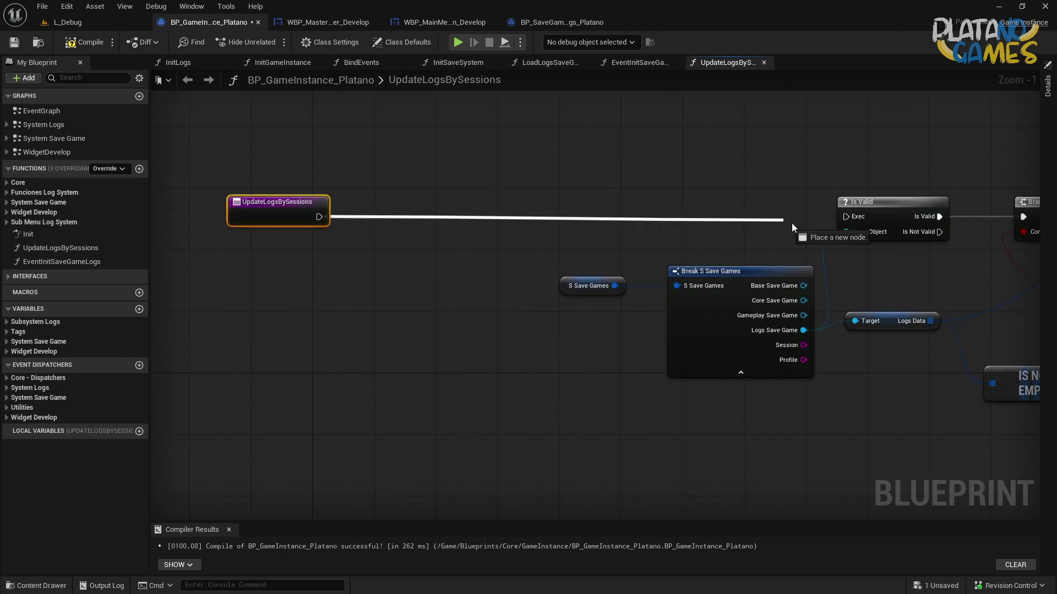
drag(332, 218, 423, 217)
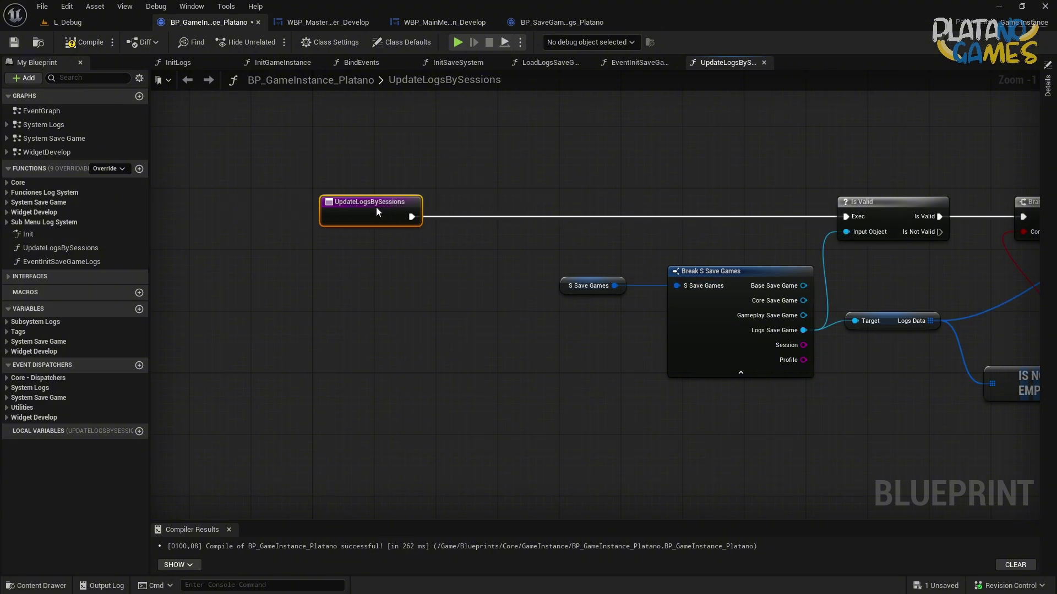
Shift the save-game checking nodes and the Debug group left, then save
scroll(354, 214, down, 3)
drag(330, 165, 780, 404)
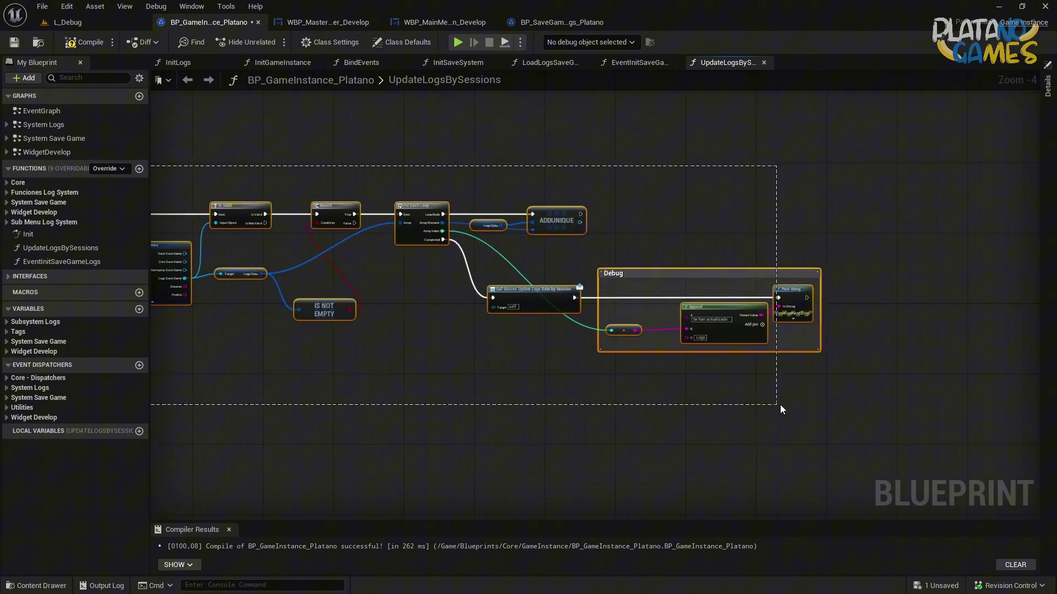
scroll(442, 299, up, 5)
right_drag(441, 299, 706, 307)
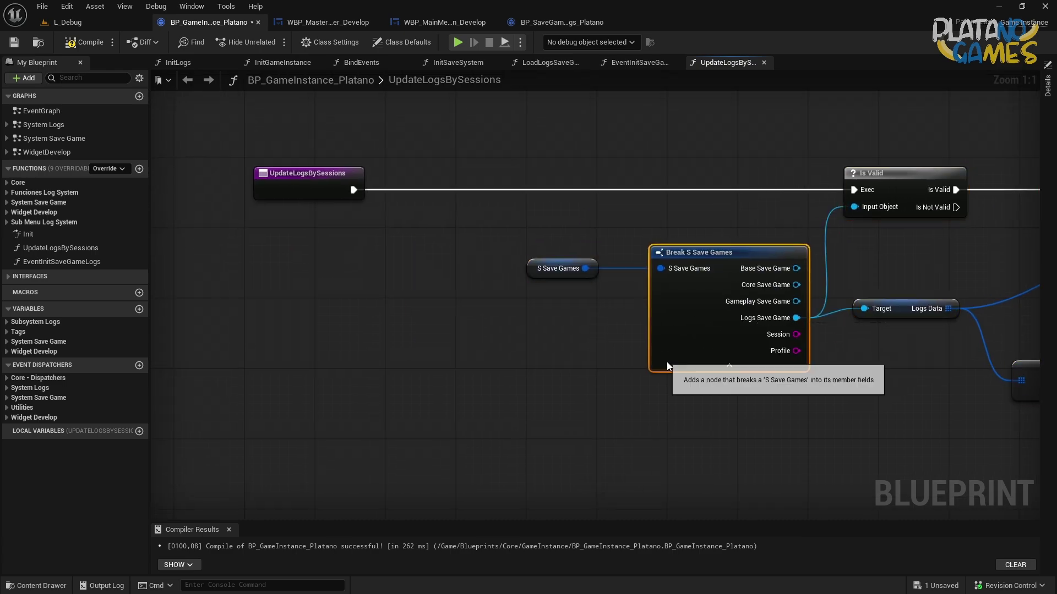
scroll(550, 390, down, 3)
scroll(437, 350, down, 3)
scroll(437, 350, up, 2)
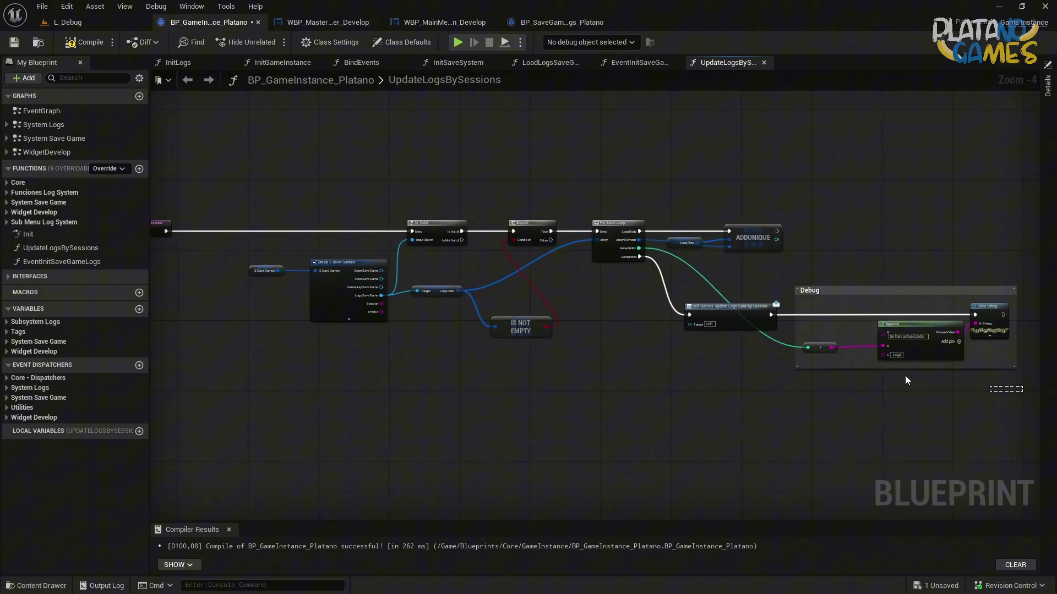
ctrl+click(906, 377)
right_drag(343, 294, 529, 310)
drag(530, 310, 385, 308)
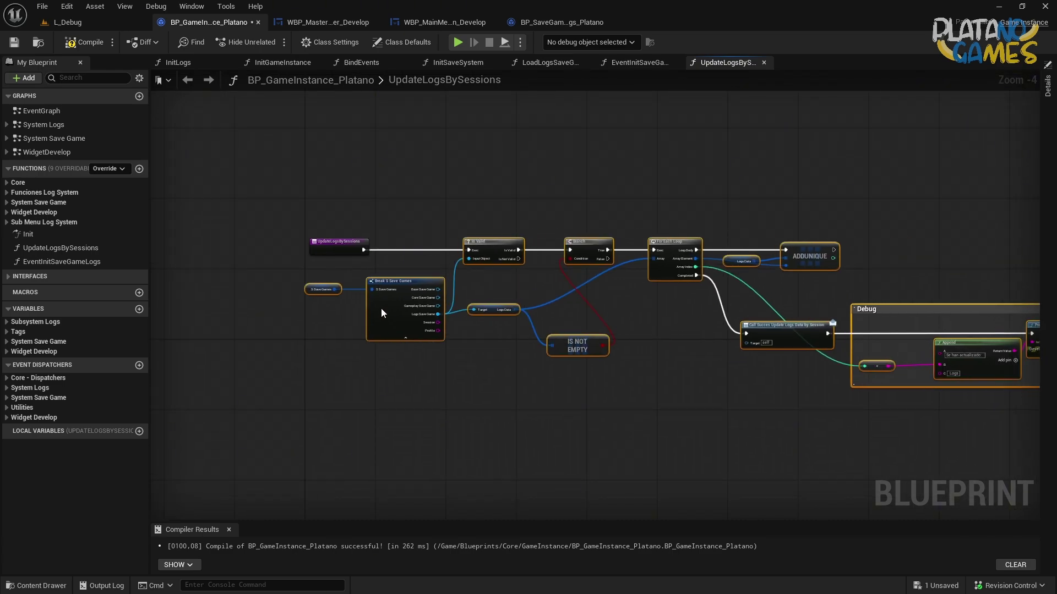
click(570, 377)
right_drag(570, 378, 505, 344)
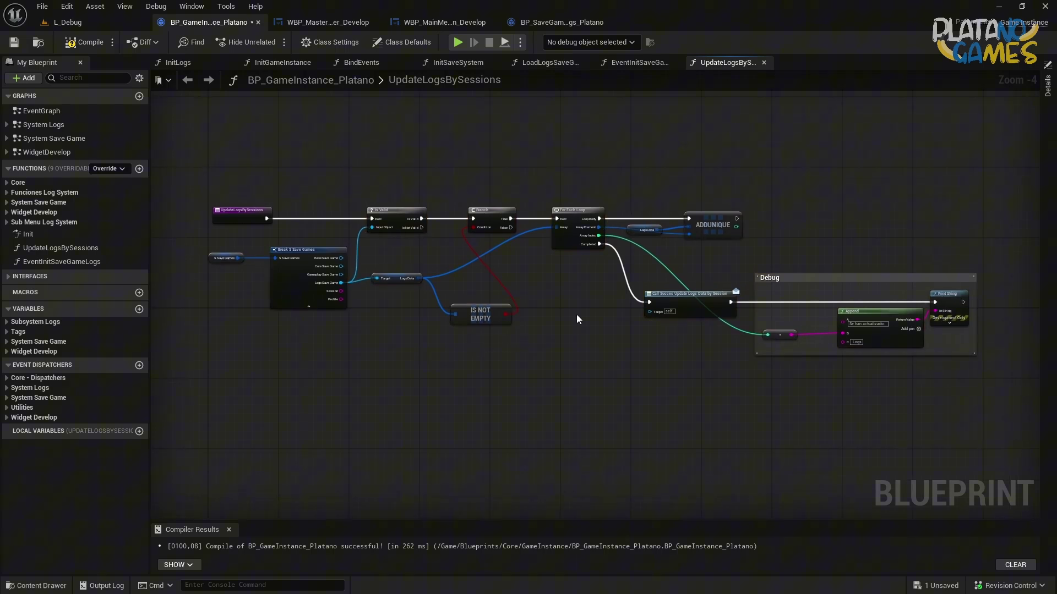
right_drag(576, 319, 572, 316)
click(13, 44)
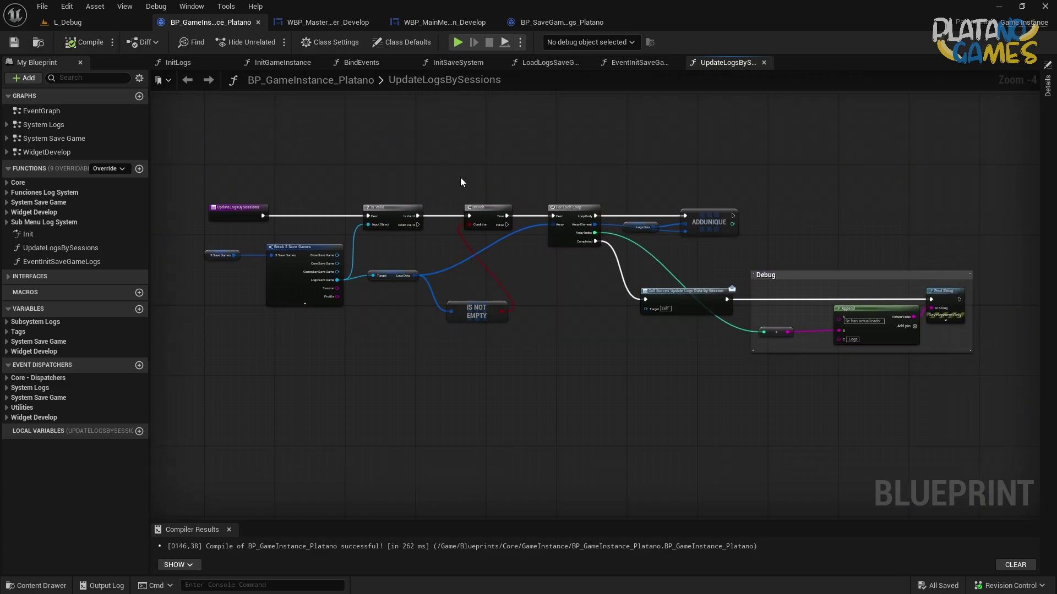
Delete the stray test Print String node
drag(979, 386, 750, 233)
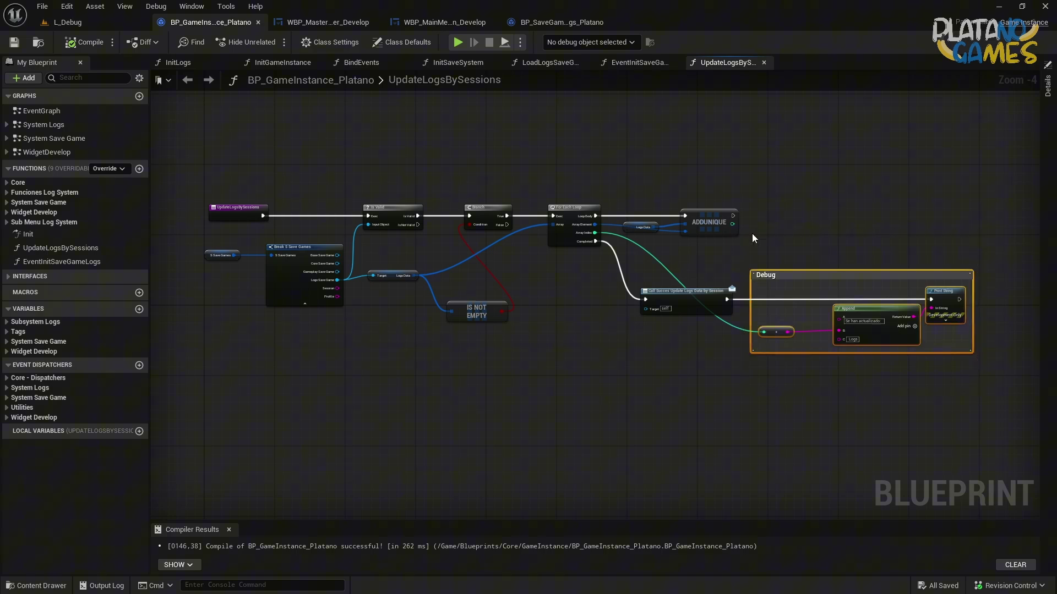
scroll(838, 319, up, 3)
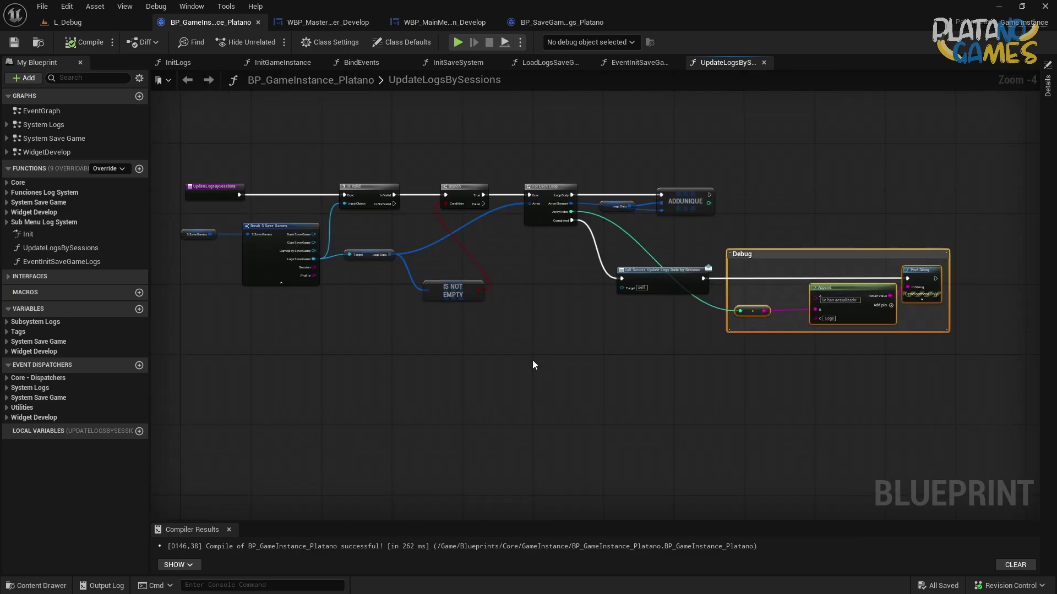
scroll(507, 276, up, 3)
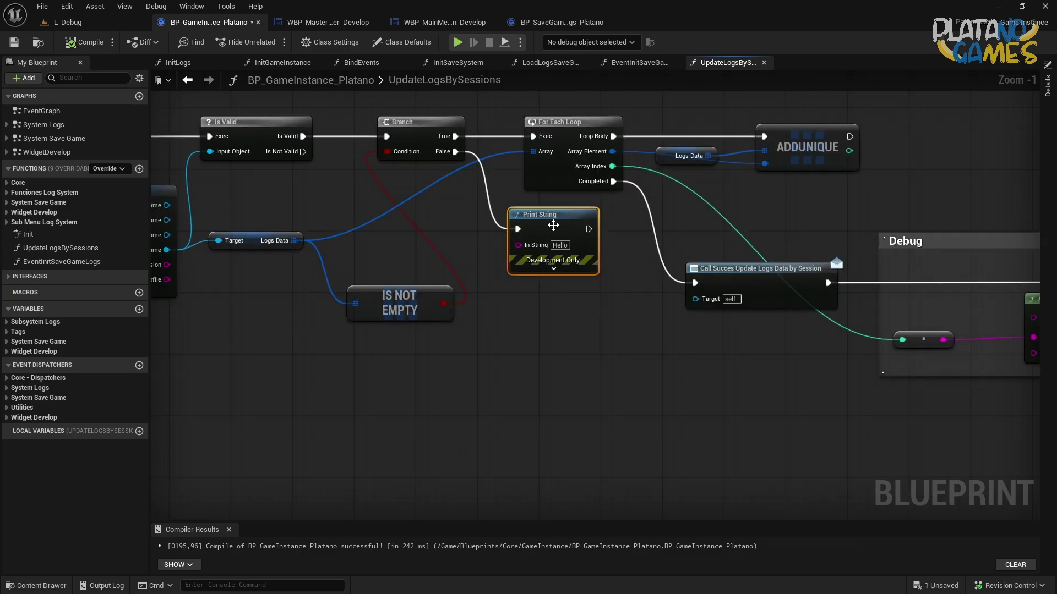
key(Delete)
right_drag(351, 259, 487, 291)
mouse_move(436, 272)
mouse_down()
mouse_move(496, 338)
mouse_move(500, 319)
mouse_up()
Remove the Branch so Is Valid feeds For Each Loop directly, close the gap, and test-play
drag(523, 232, 550, 124)
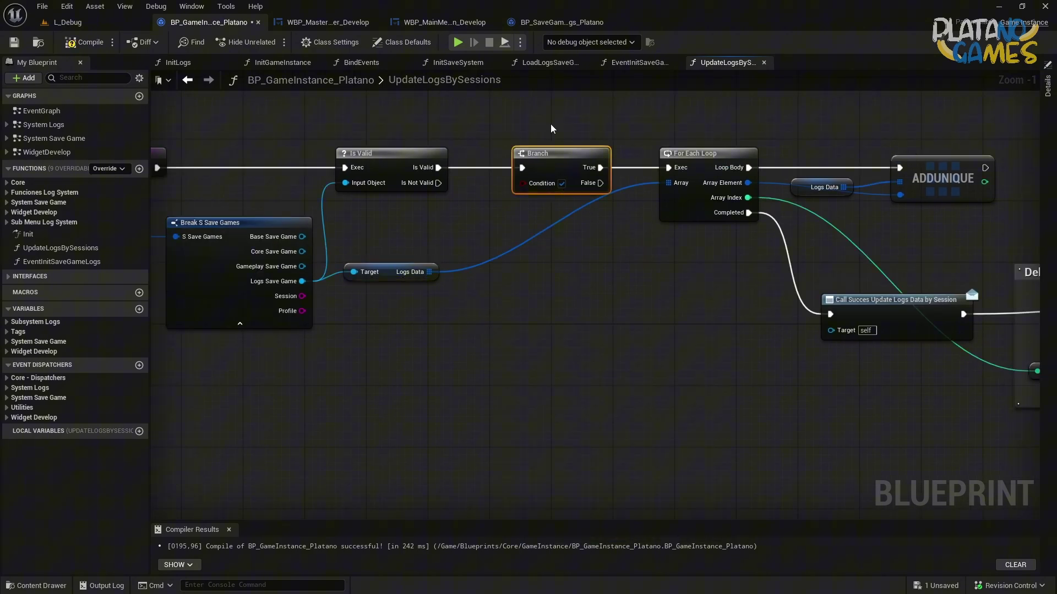
key(Delete)
drag(438, 167, 669, 167)
scroll(646, 170, down, 3)
drag(486, 127, 912, 310)
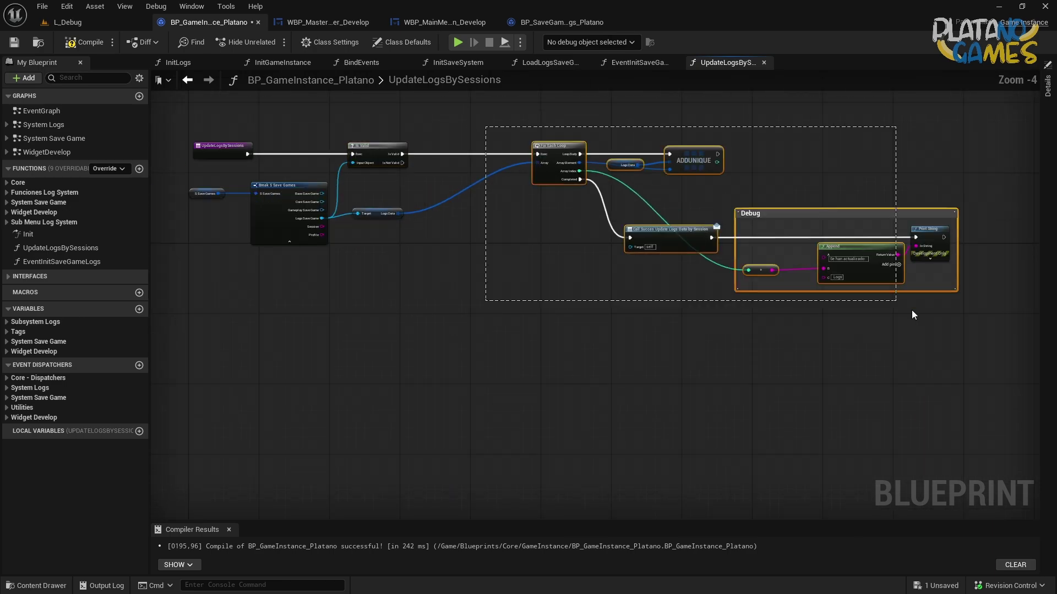
drag(728, 250, 573, 234)
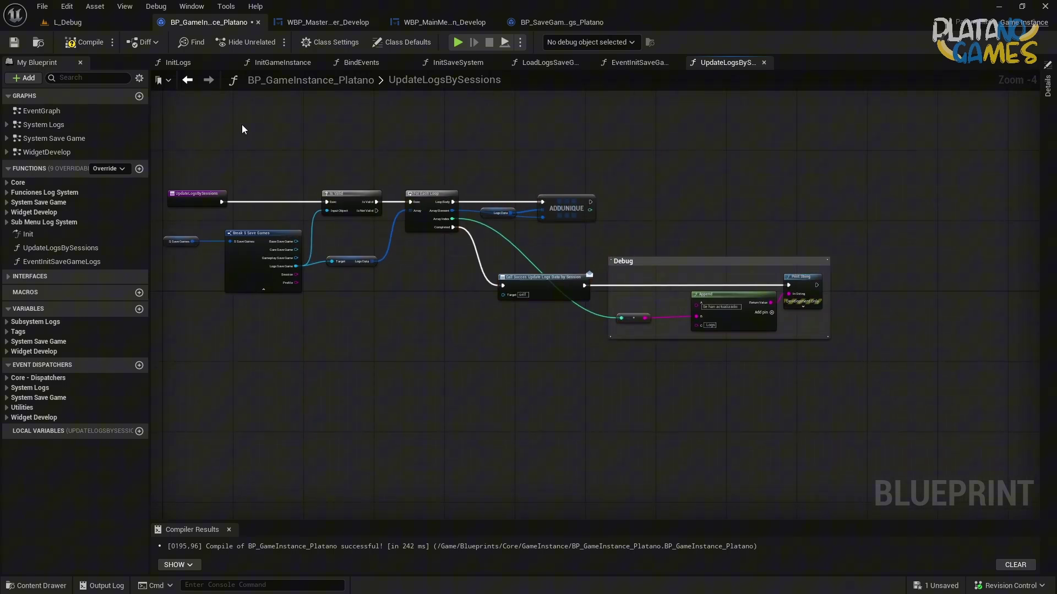
click(458, 42)
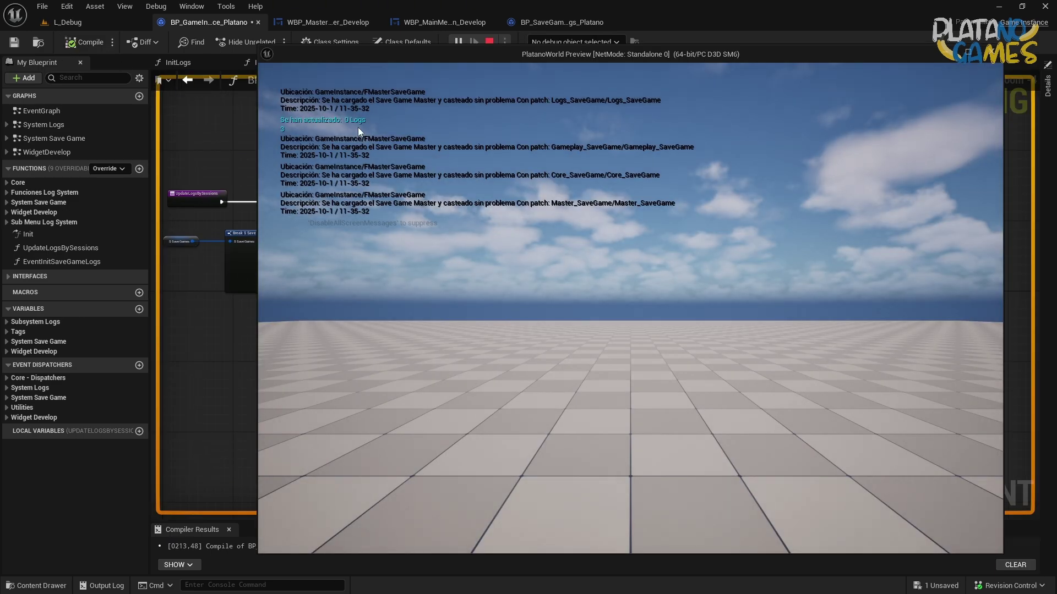
Stop the test play session and save the game instance blueprint
key(Escape)
click(13, 42)
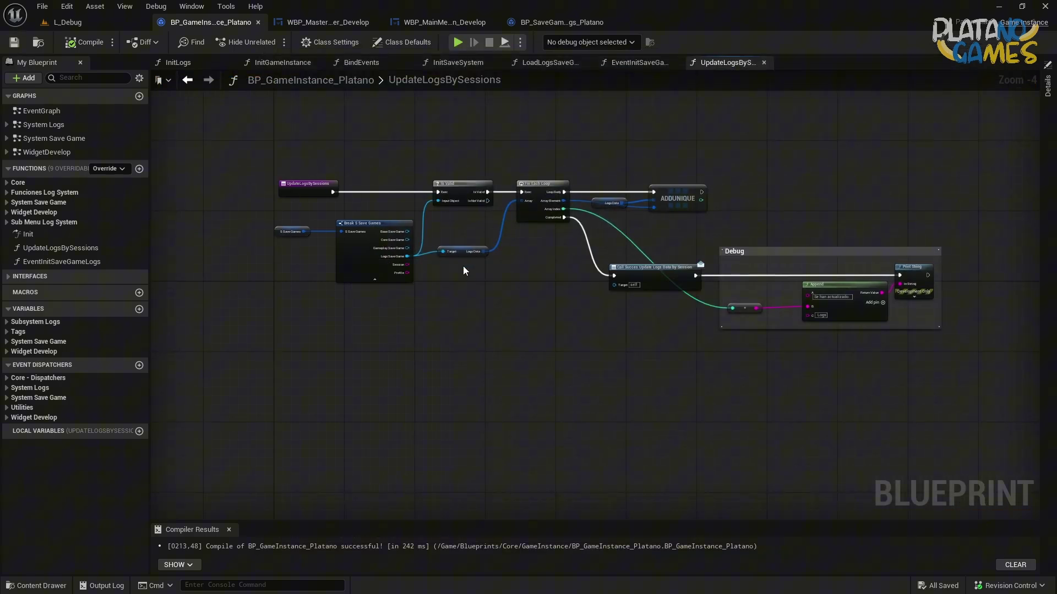
scroll(391, 237, up, 1)
scroll(411, 242, up, 1)
right_drag(430, 263, 377, 291)
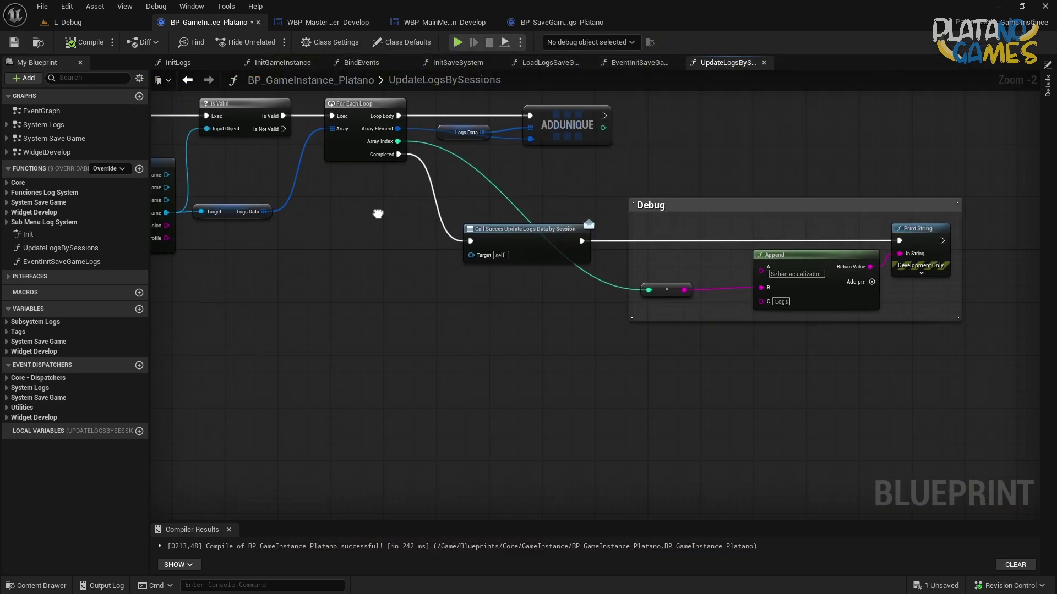
Delete the Master_SaveGame and Sessions folders from PlatanoWorld's Saved/SaveGames folder
key(super)
click(86, 582)
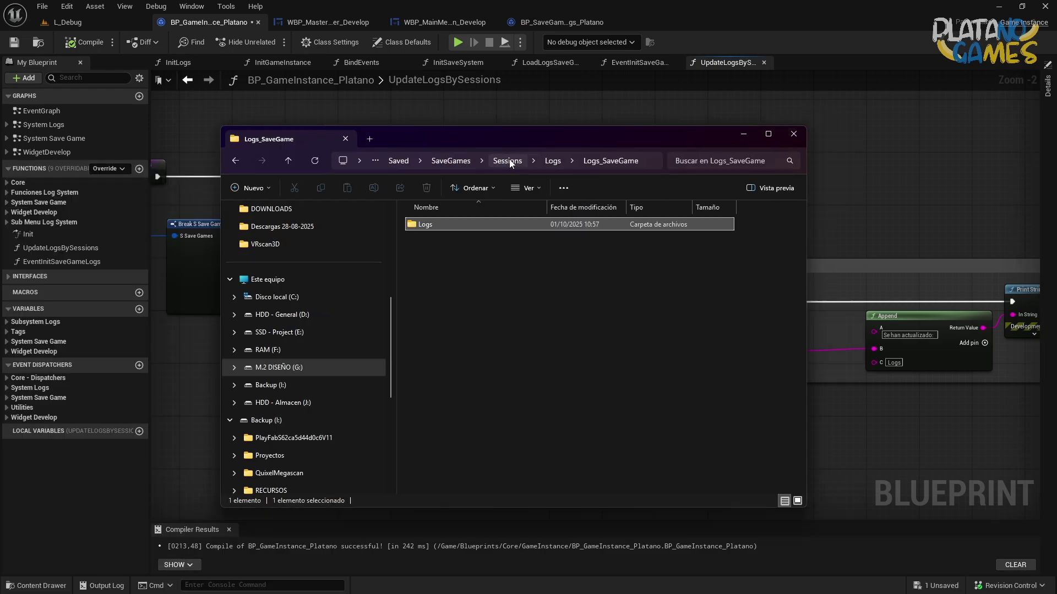
click(507, 161)
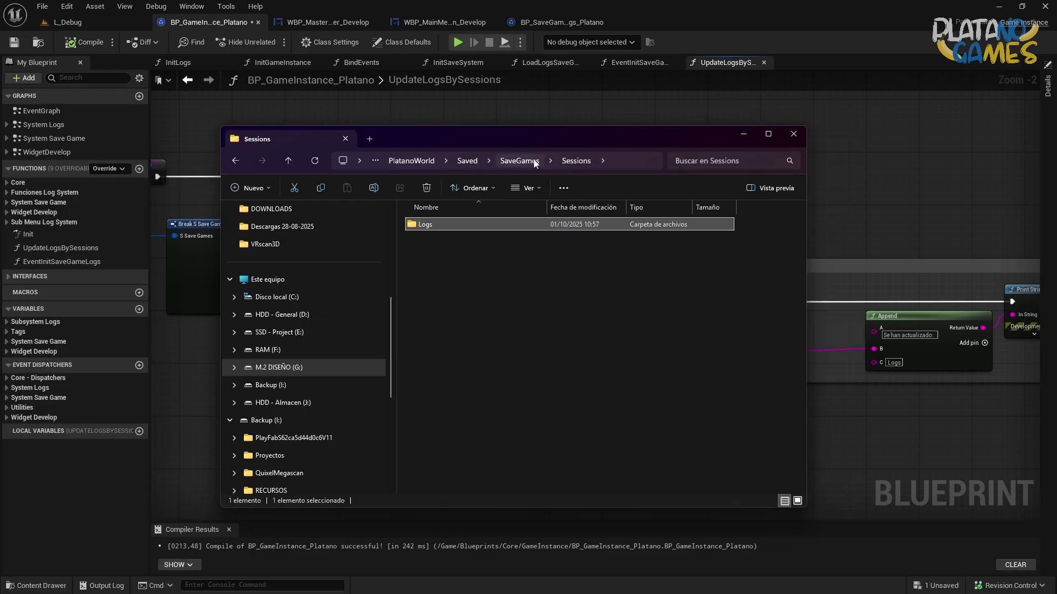
click(484, 161)
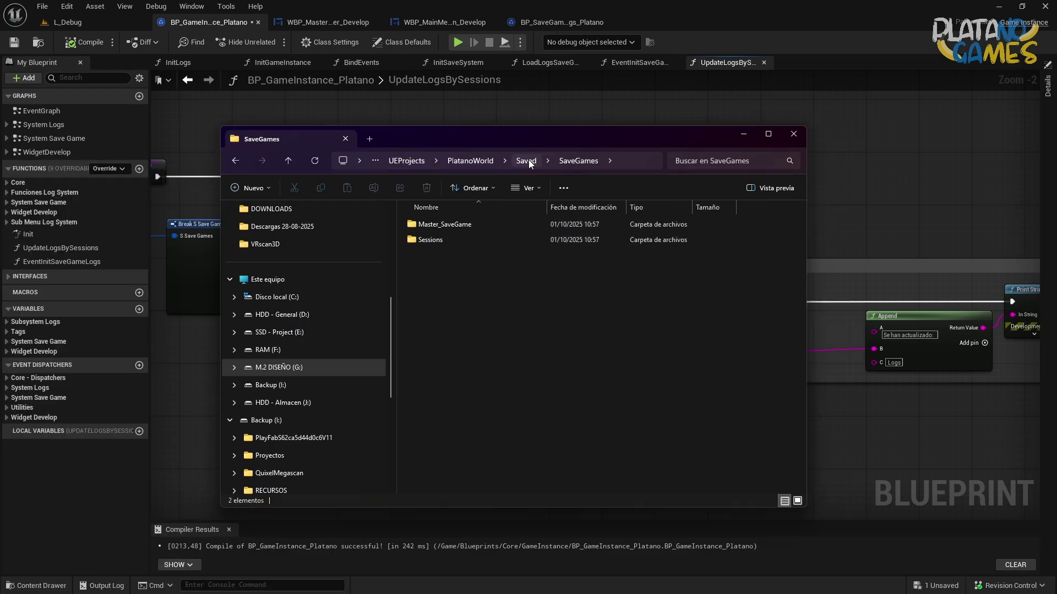
drag(507, 287, 430, 221)
click(425, 189)
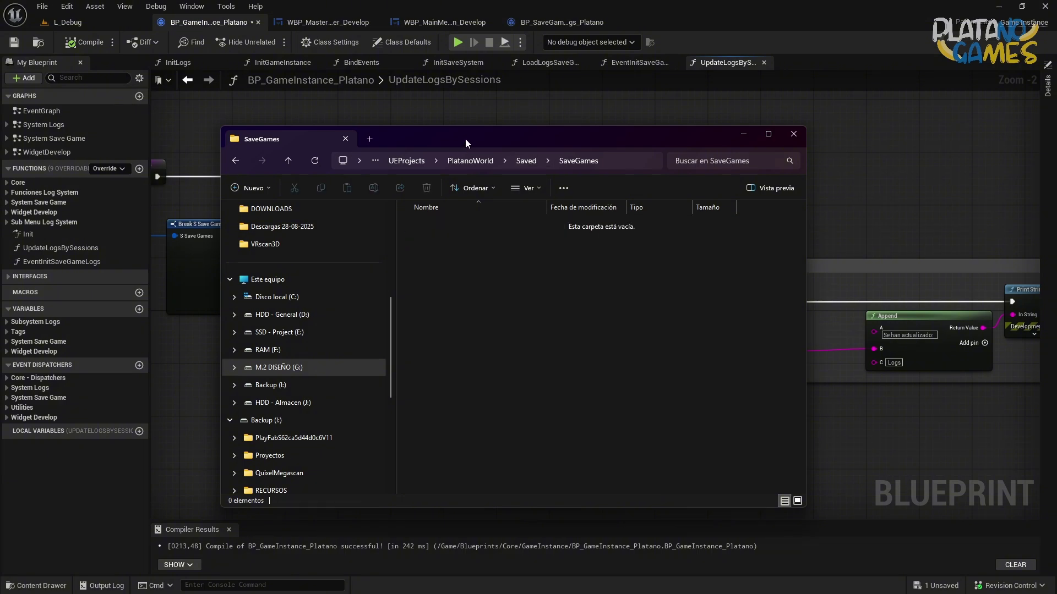
click(794, 134)
right_drag(660, 275, 599, 233)
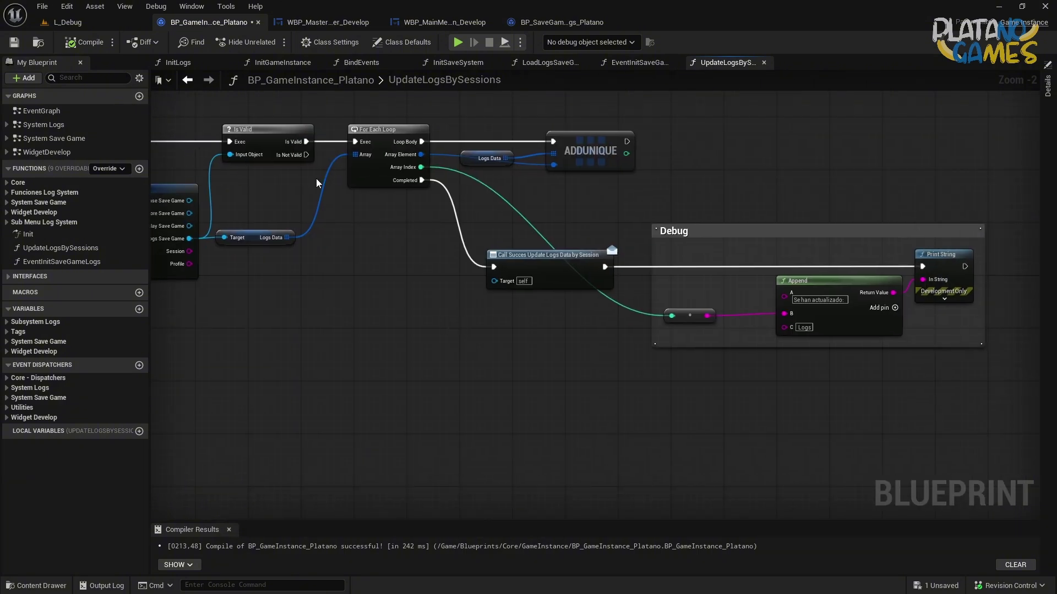
click(14, 42)
mouse_move(370, 267)
right_down()
mouse_move(595, 285)
mouse_move(370, 294)
right_up()
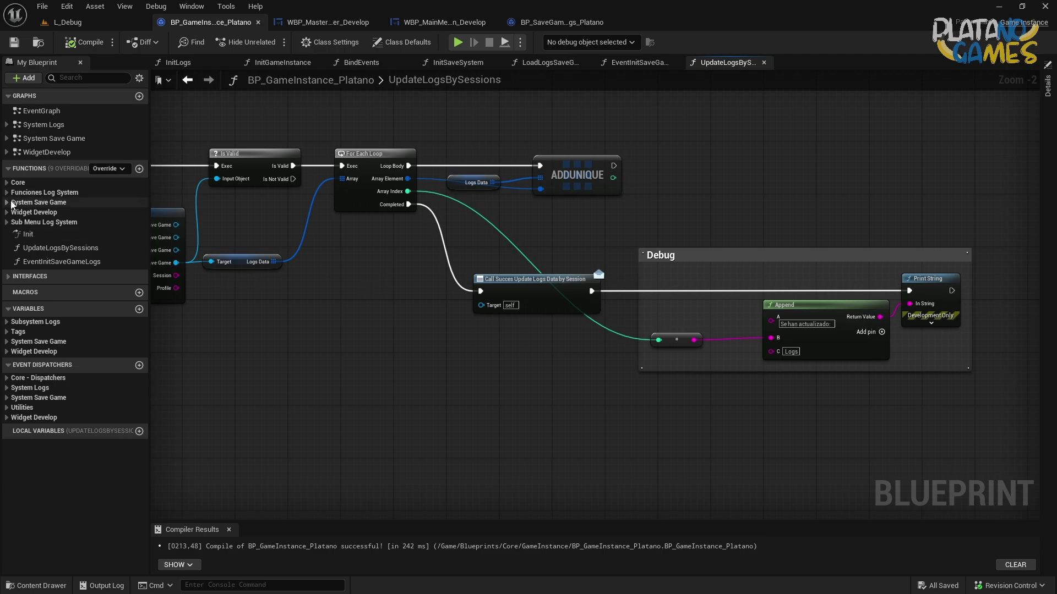
click(13, 341)
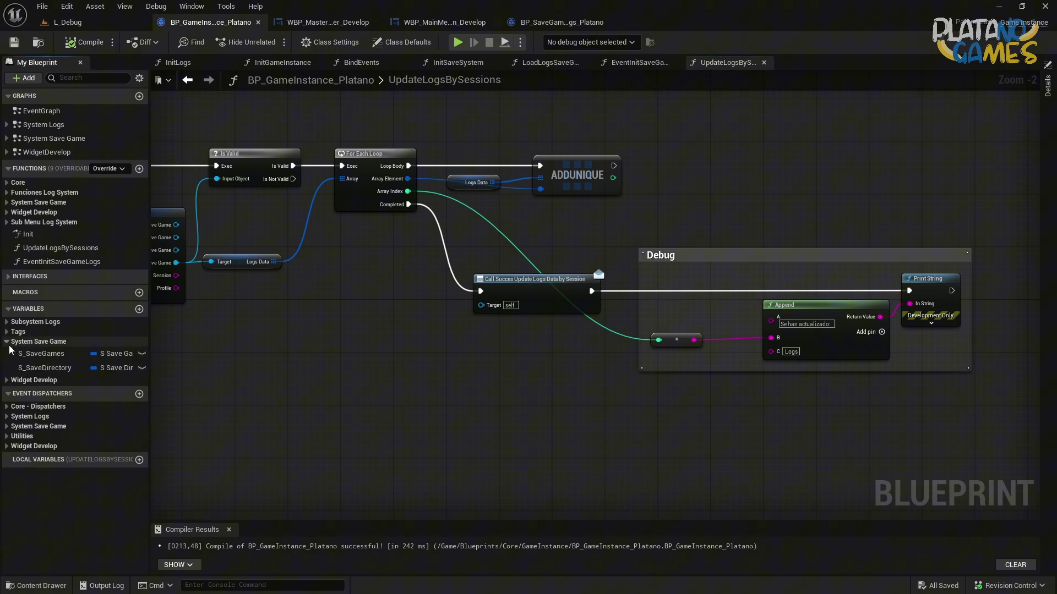
drag(38, 368, 454, 335)
click(362, 391)
right_drag(363, 388, 484, 330)
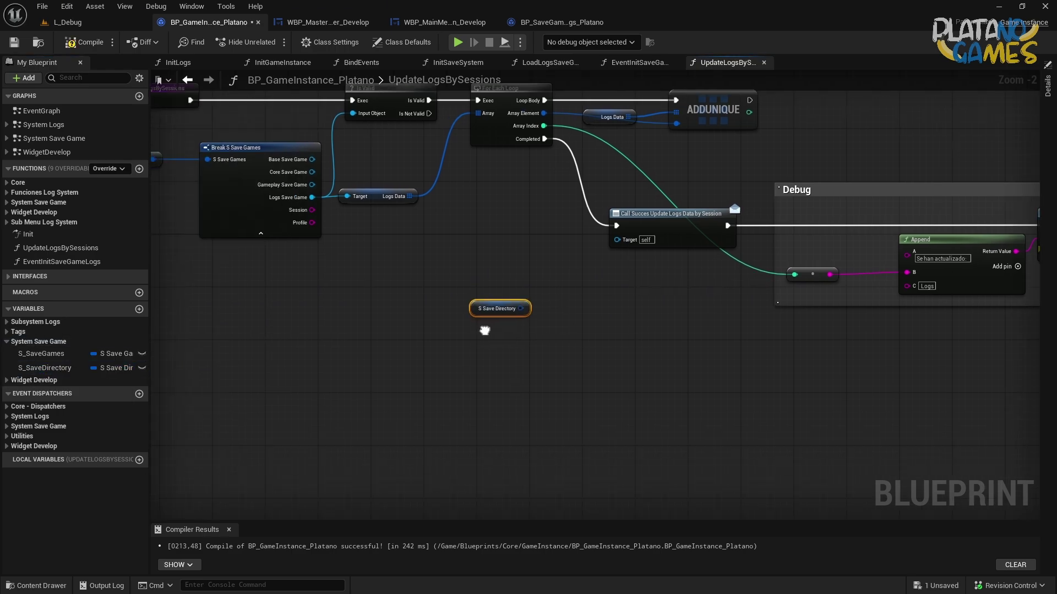
scroll(527, 298, up, 2)
mouse_move(516, 308)
mouse_down()
mouse_move(546, 412)
mouse_move(536, 365)
mouse_up()
key(Return)
drag(661, 382, 732, 324)
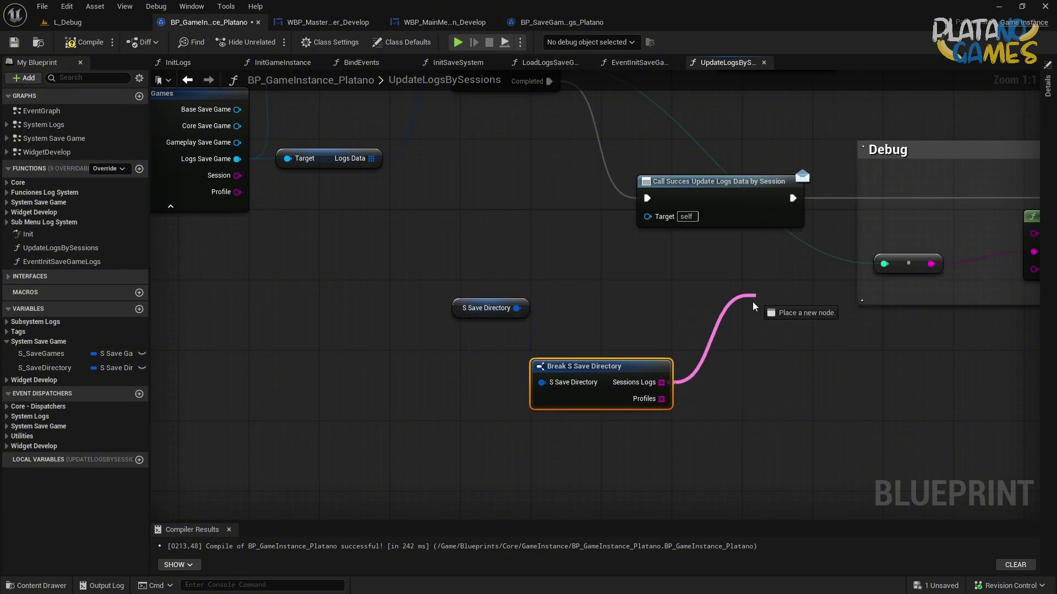
key(Escape)
drag(484, 307, 415, 370)
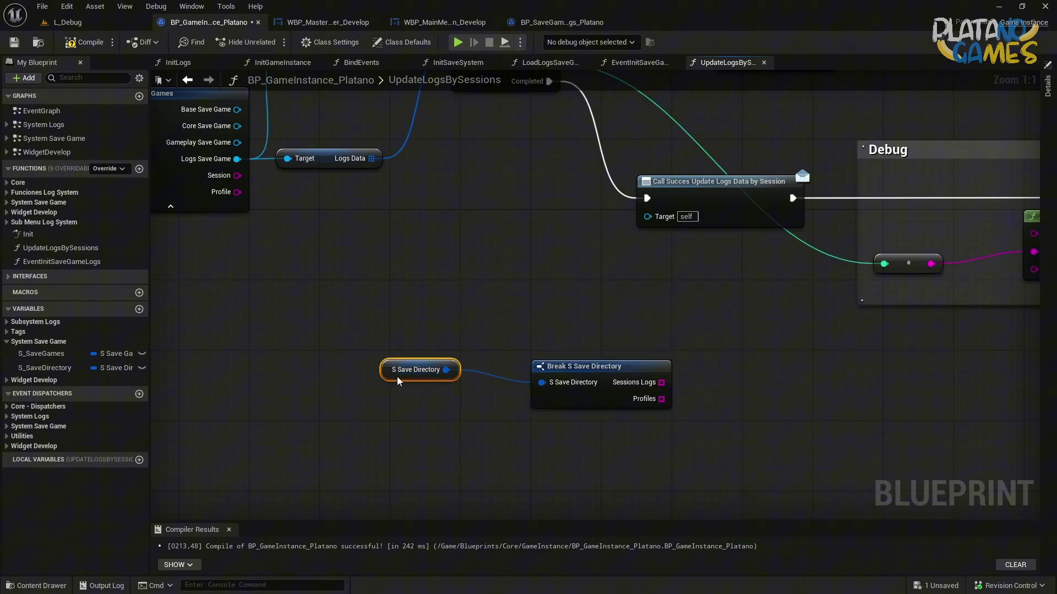
scroll(464, 314, down, 3)
drag(616, 278, 808, 437)
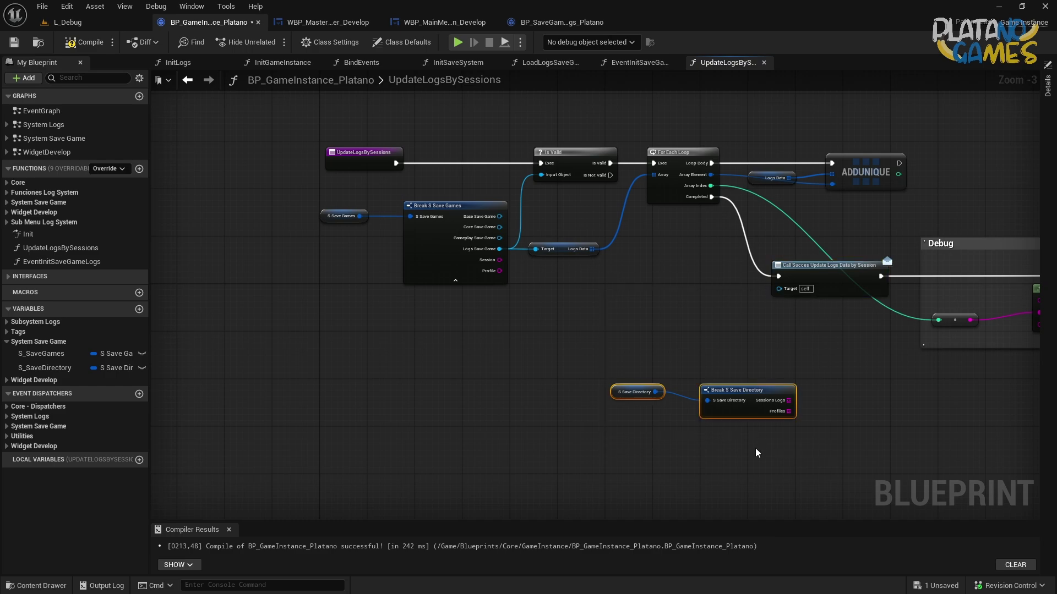
key(Delete)
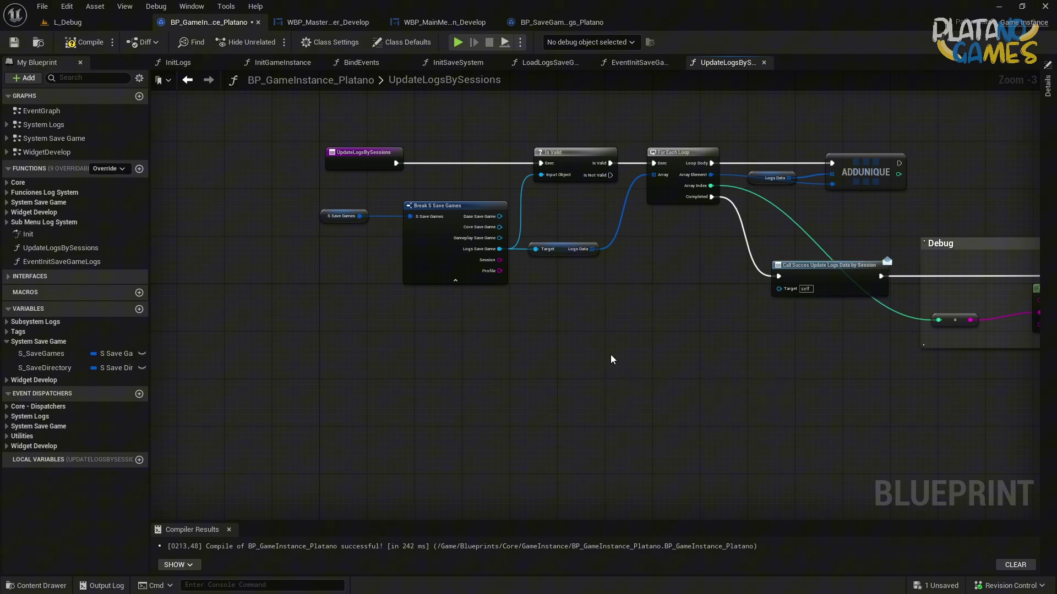
right_drag(611, 360, 407, 288)
scroll(530, 285, up, 3)
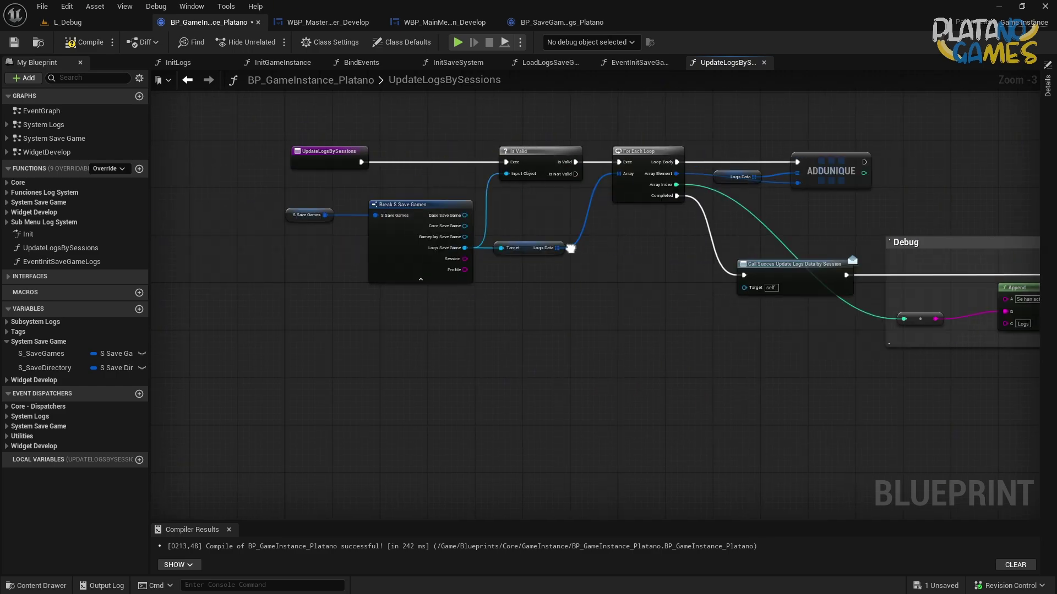
drag(592, 288, 485, 150)
right_drag(509, 174, 563, 222)
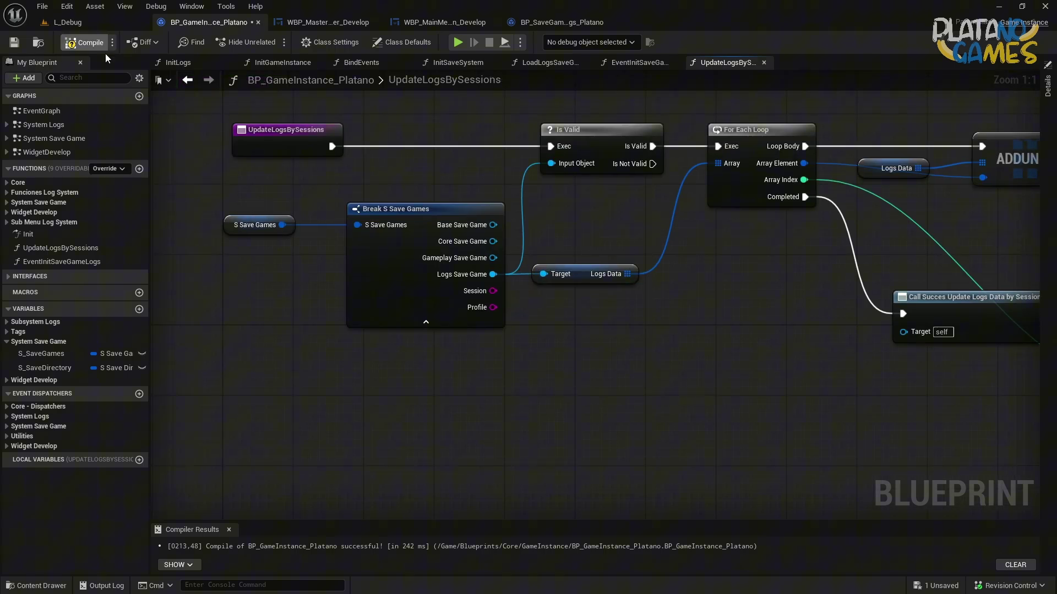
Compile BP_GameInstance_Platano and run a test play to view the save-game load messages
right_drag(474, 262, 359, 303)
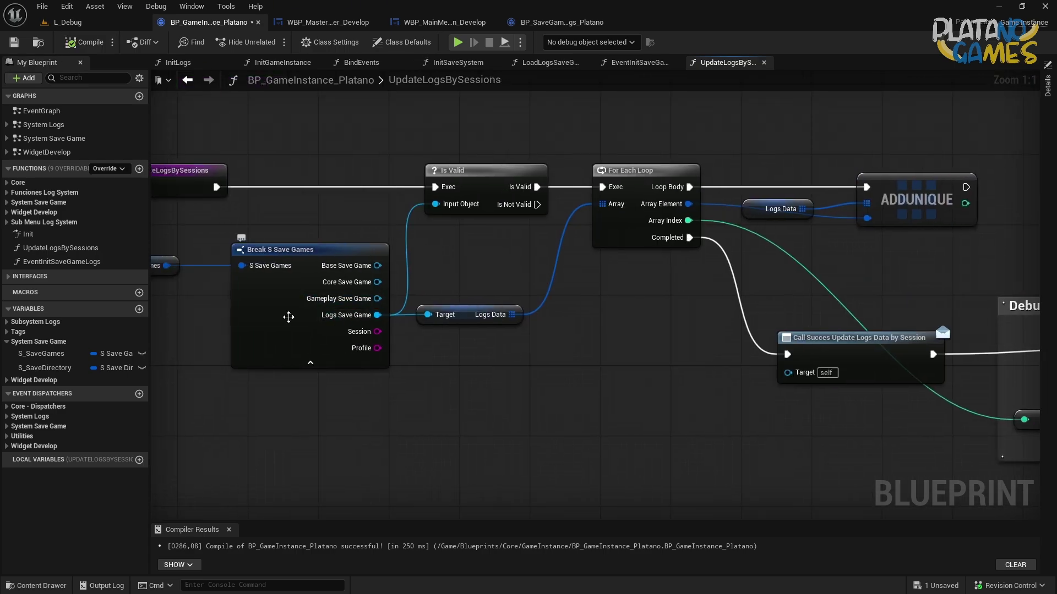
click(457, 42)
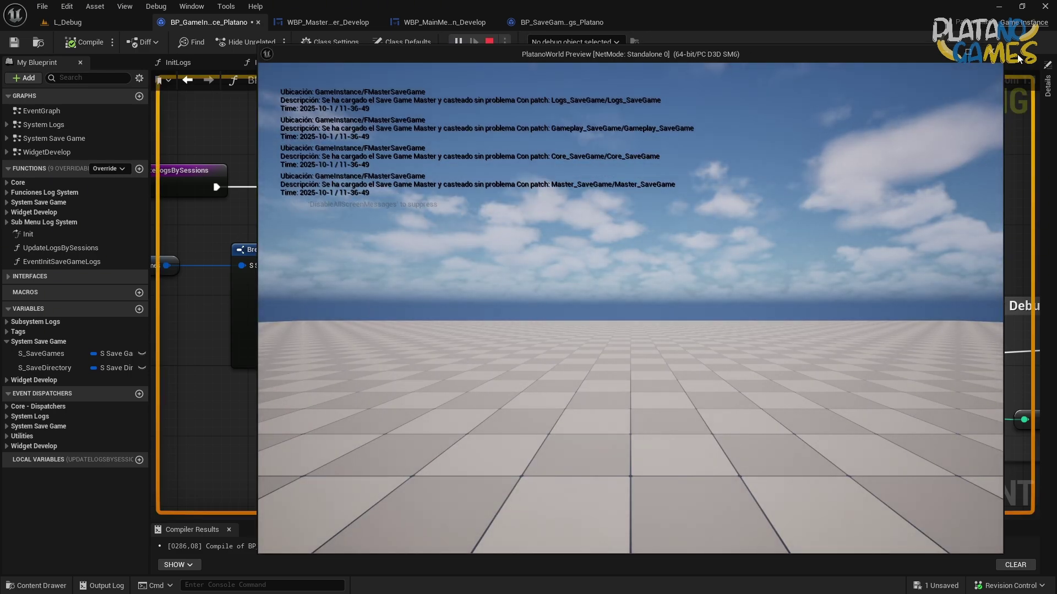
click(991, 54)
right_drag(312, 295, 560, 302)
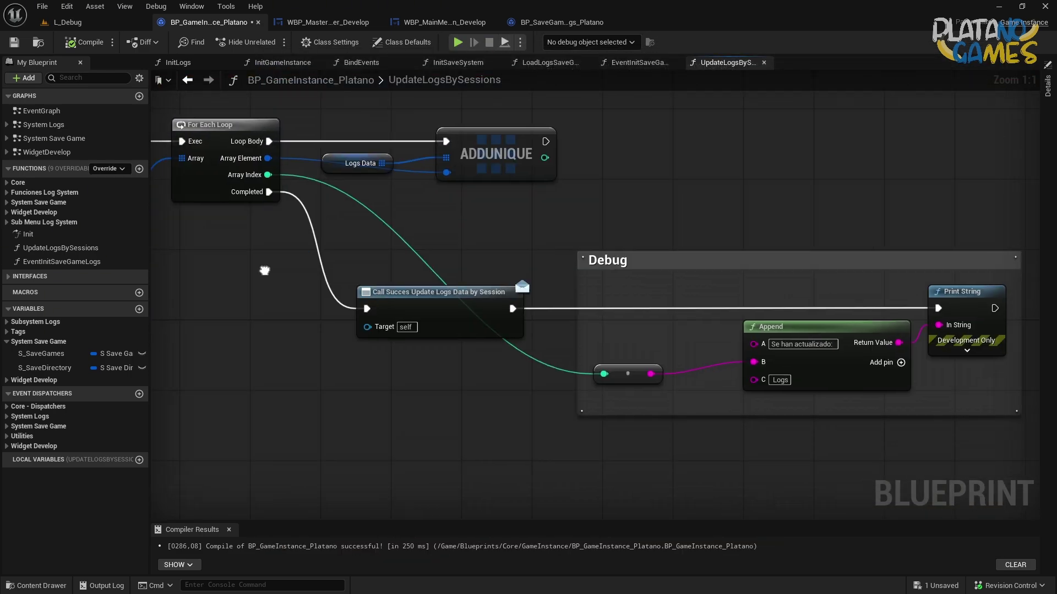
Delete the S Save Games, Break S Save Games and Logs Data nodes from UpdateLogsBySessions
drag(445, 240, 444, 239)
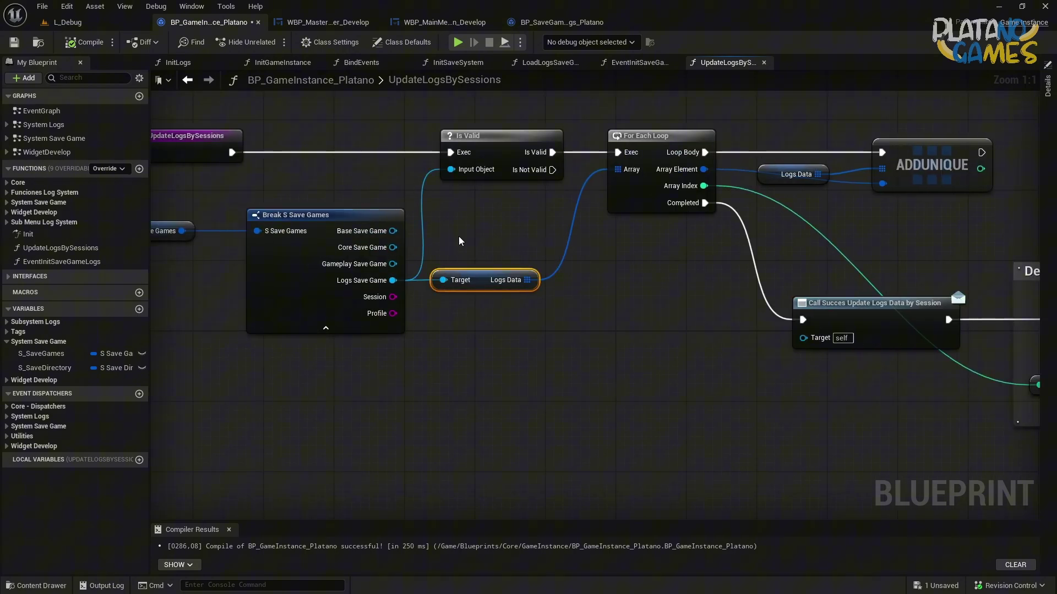
right_drag(460, 240, 734, 276)
drag(731, 435, 380, 265)
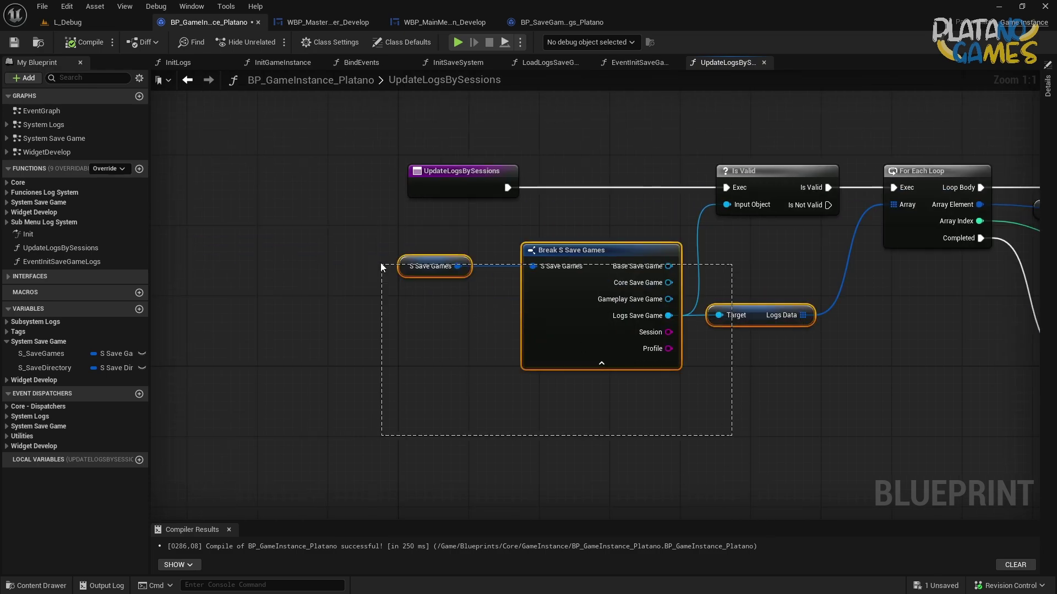
key(Delete)
Delete the Is Valid node, move the entry node up-left, and compile and save
right_drag(549, 249, 478, 260)
click(688, 182)
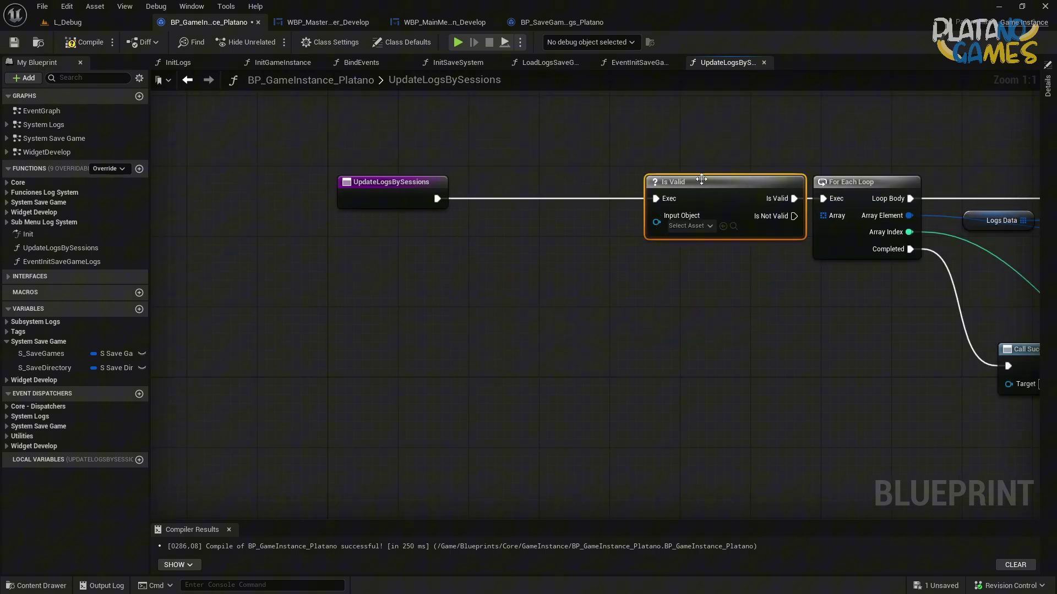
key(Delete)
right_drag(340, 188, 391, 188)
drag(392, 188, 322, 183)
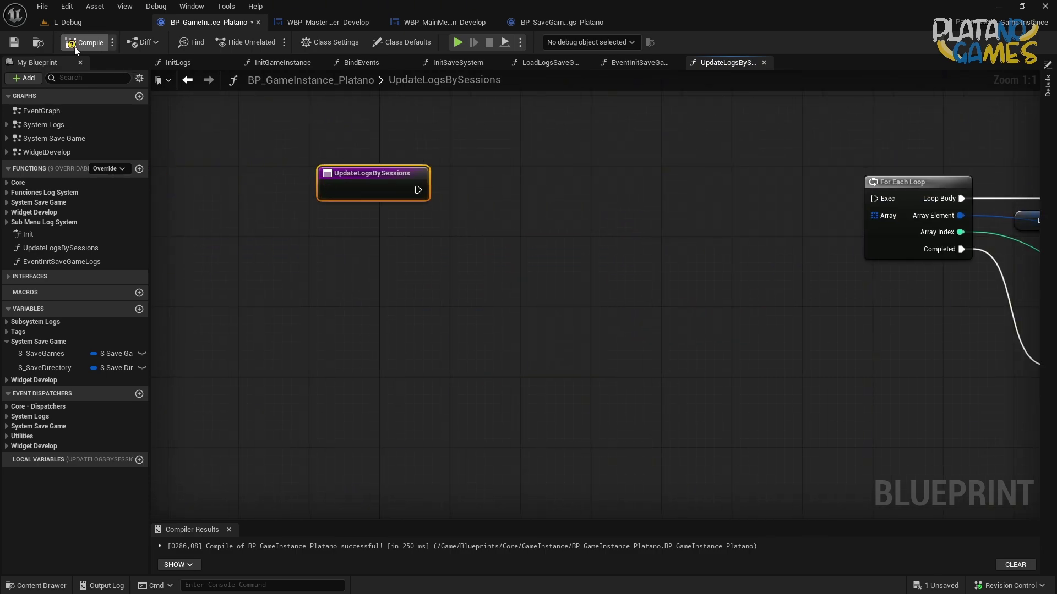
click(12, 45)
right_drag(504, 255, 410, 258)
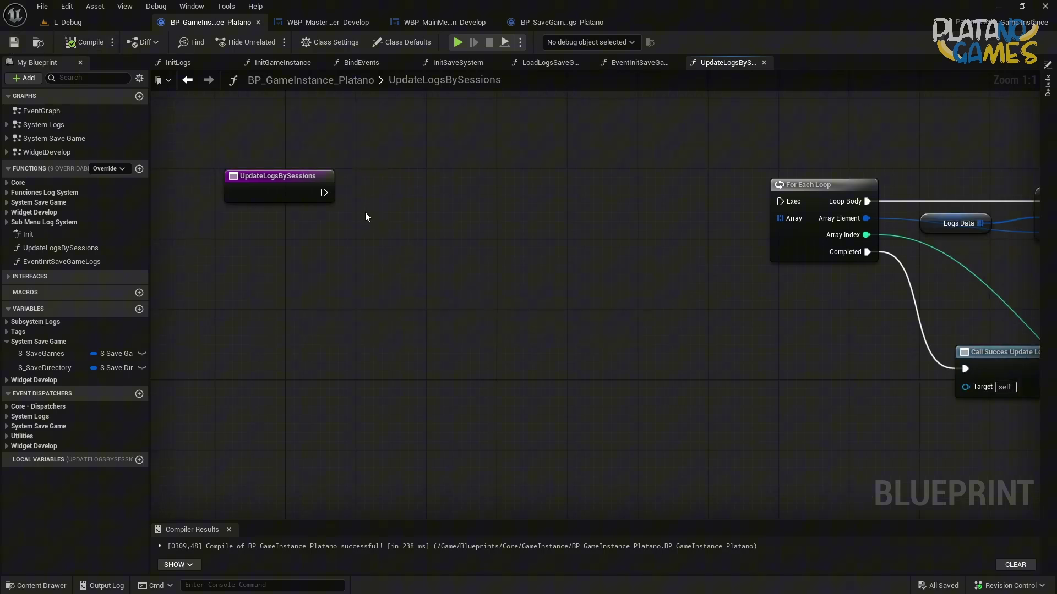
right_drag(365, 216, 320, 207)
click(7, 277)
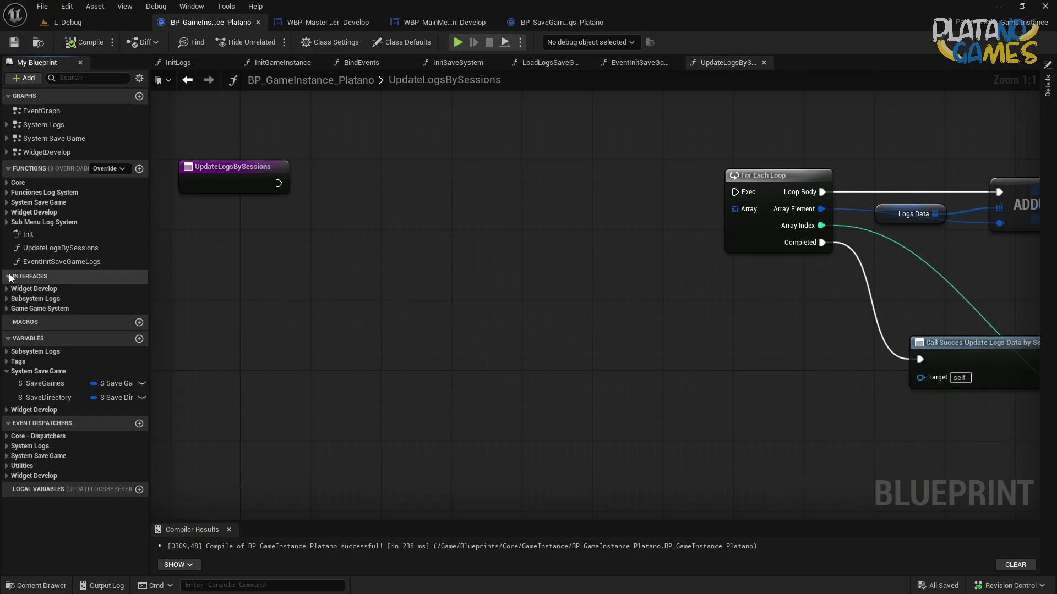
Review the Load Save Game section of the Event LoadGame interface implementation for reference
click(7, 308)
double_click(44, 335)
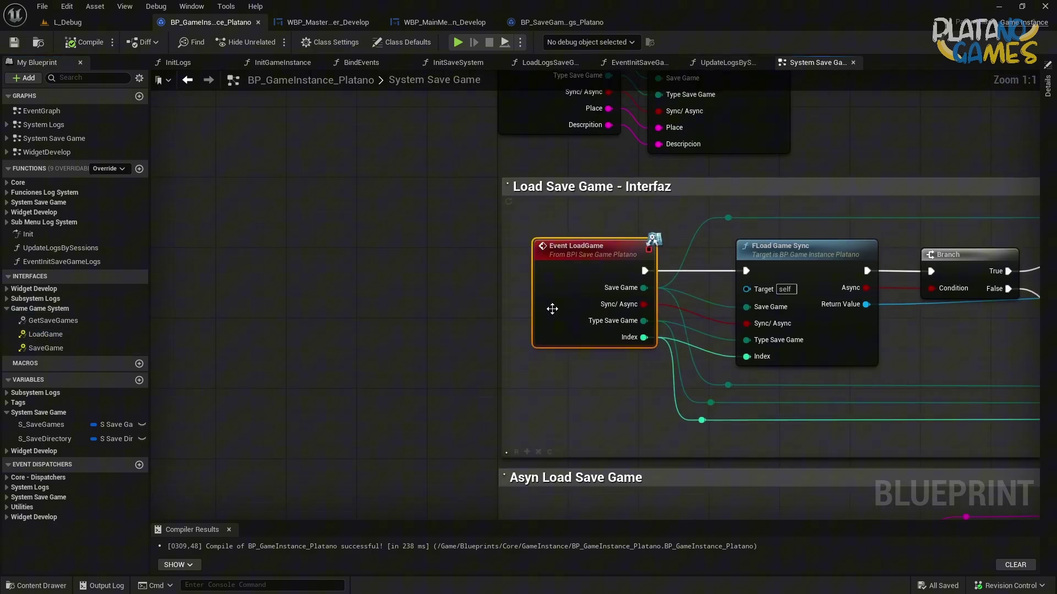
right_drag(552, 309, 263, 257)
click(283, 342)
right_drag(294, 300, 318, 309)
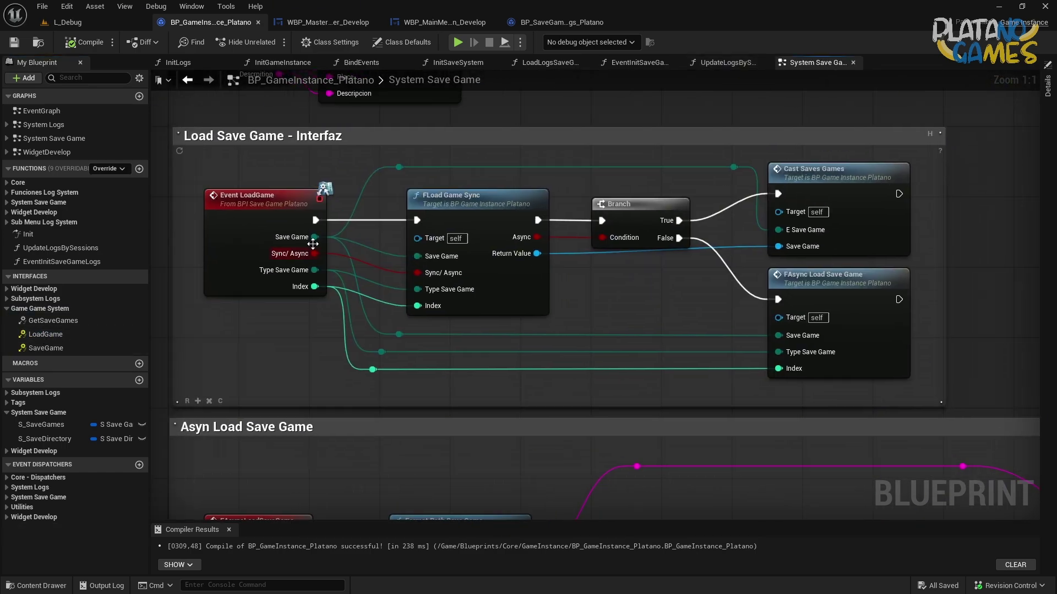
click(727, 63)
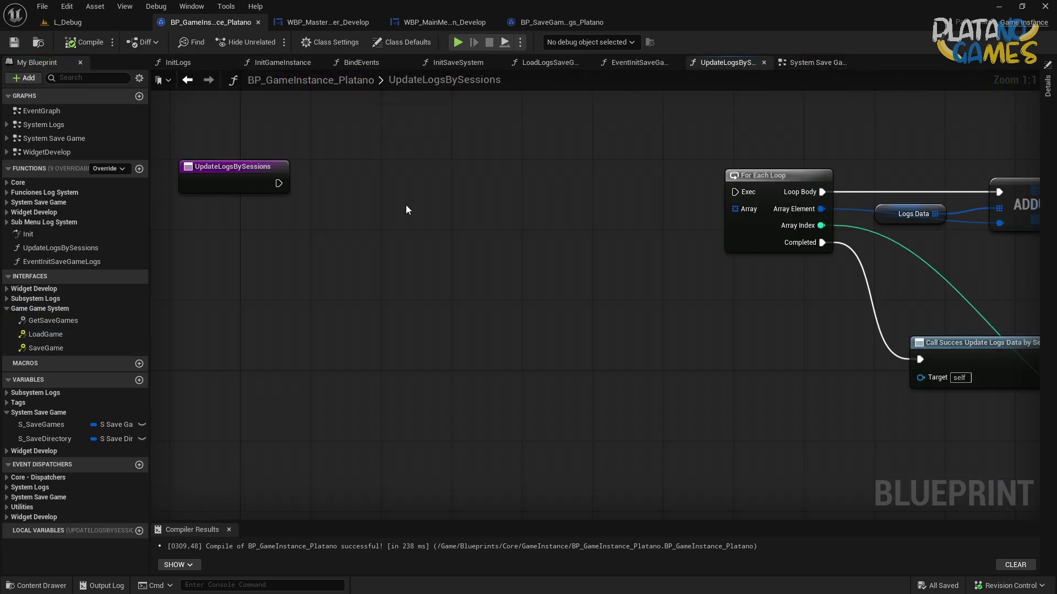
Add a Load Game call wired from the UpdateLogsBySessions entry, loading Logs_SaveGame
right_click(359, 221)
text(load gam)
key(Return)
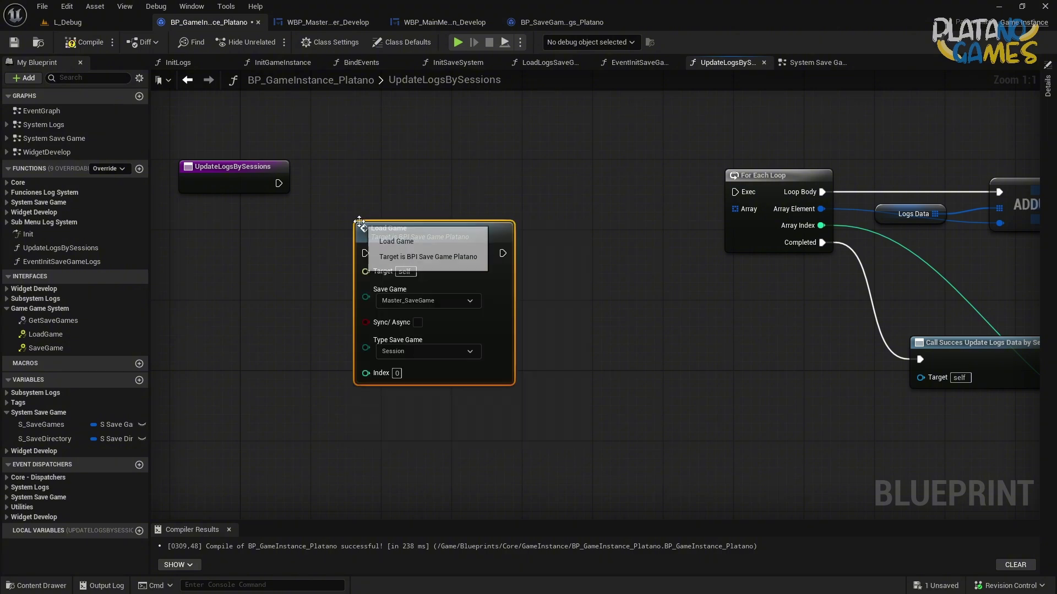
drag(365, 253, 286, 194)
drag(455, 238, 461, 168)
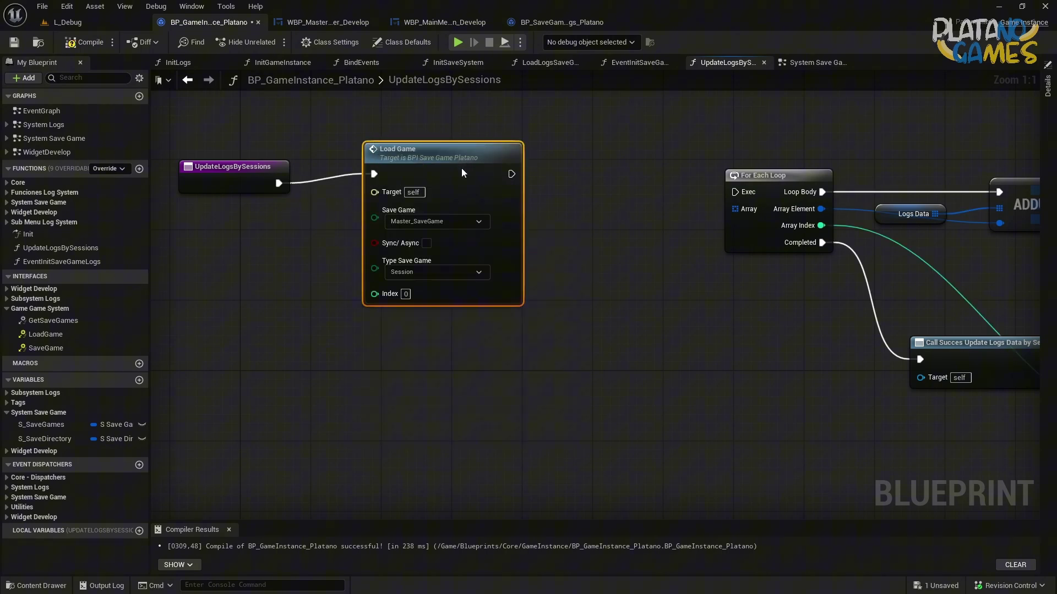
click(401, 230)
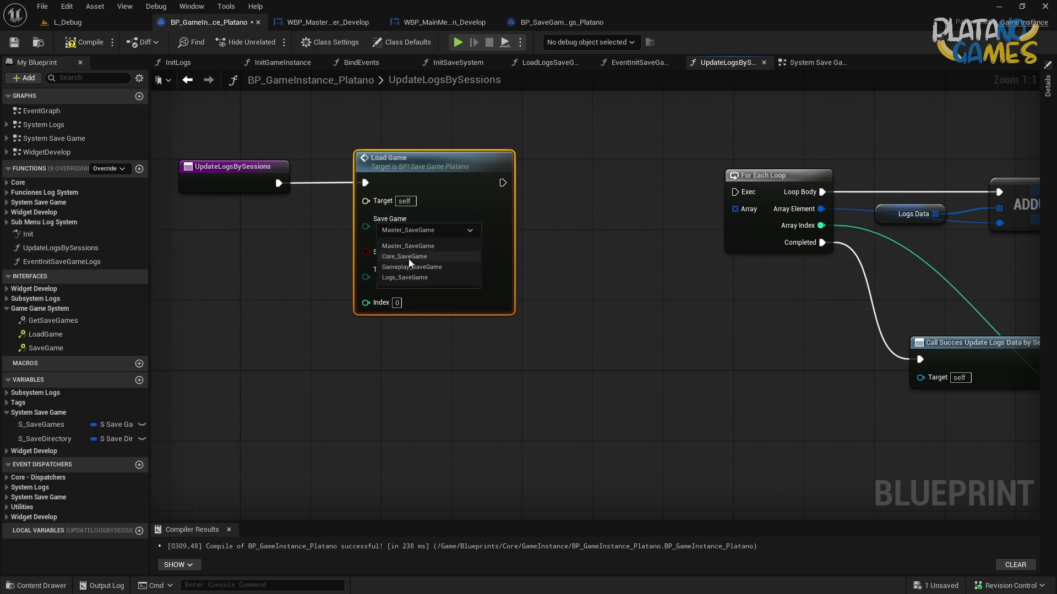
click(407, 277)
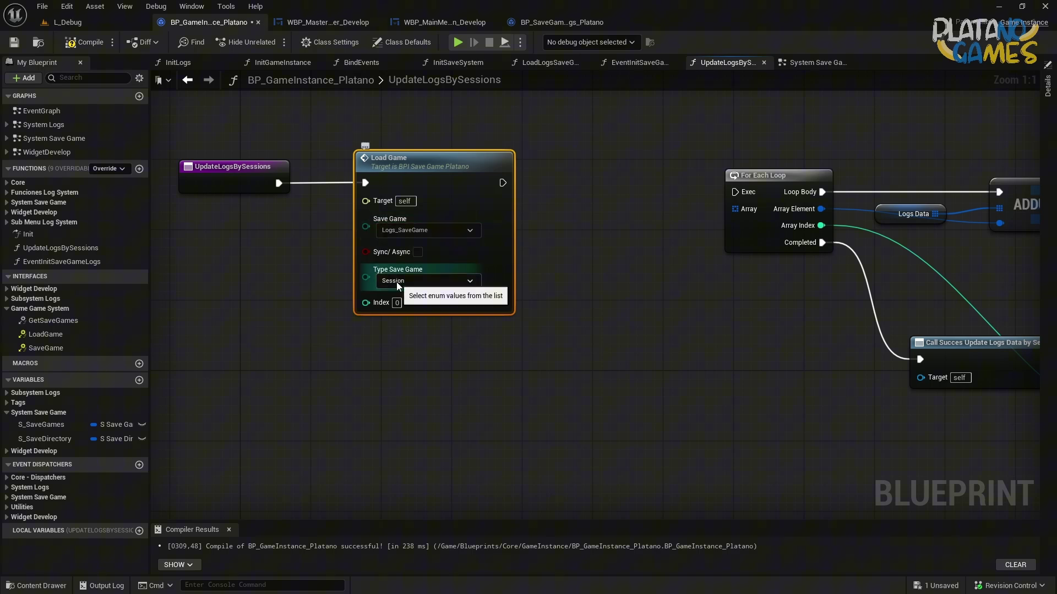
Check the read-only LoadGame interface definition, then compile and save the blueprint
double_click(495, 226)
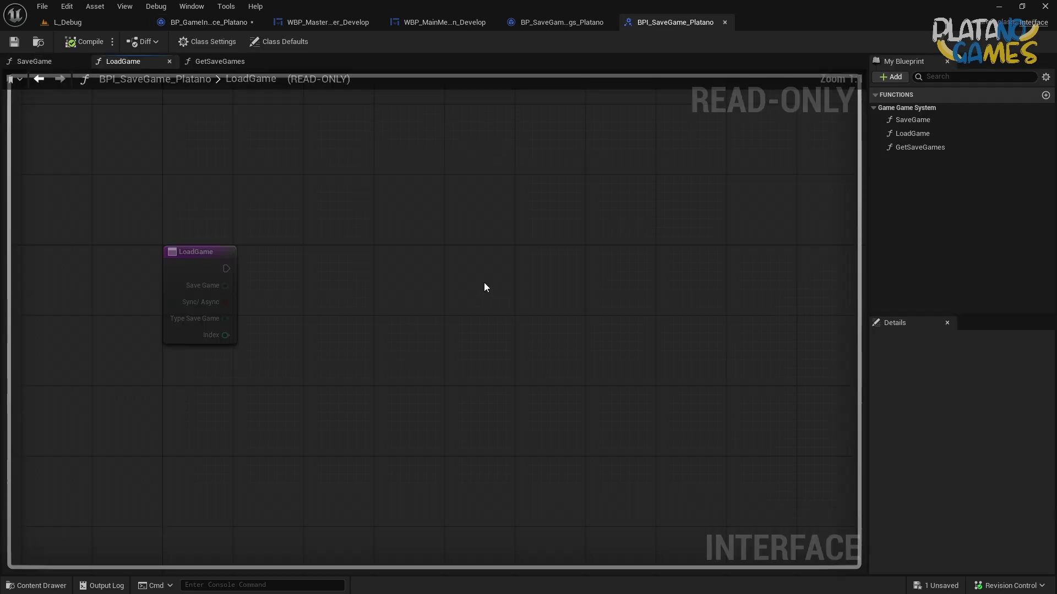
click(724, 22)
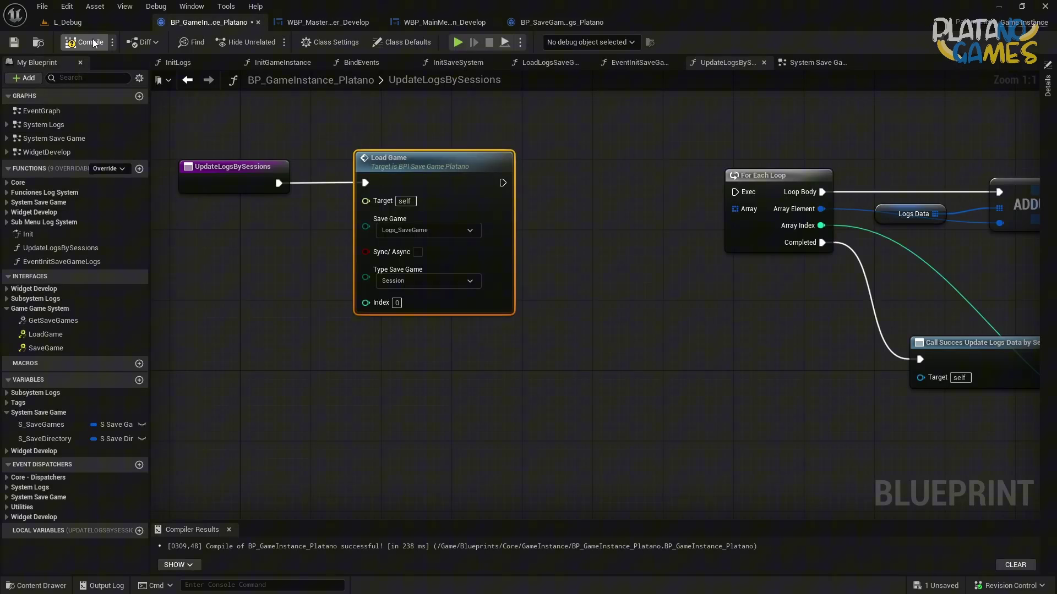
click(12, 48)
double_click(46, 335)
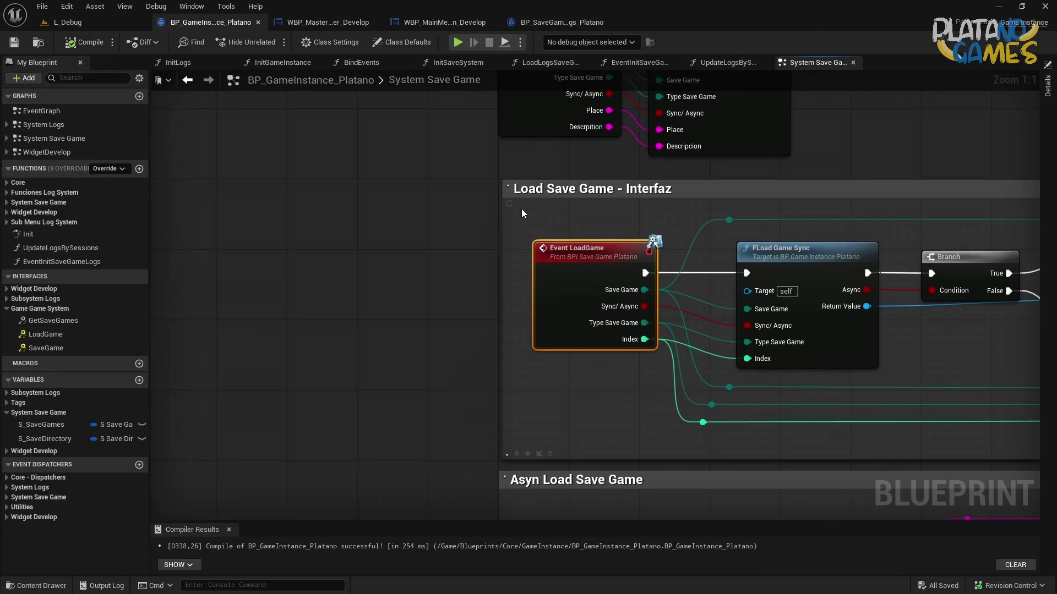
Open FLoad Game Sync from the System Save Game graph, then its Format Path Save Game function
mouse_move(520, 209)
right_down()
mouse_move(429, 190)
mouse_move(300, 185)
right_up()
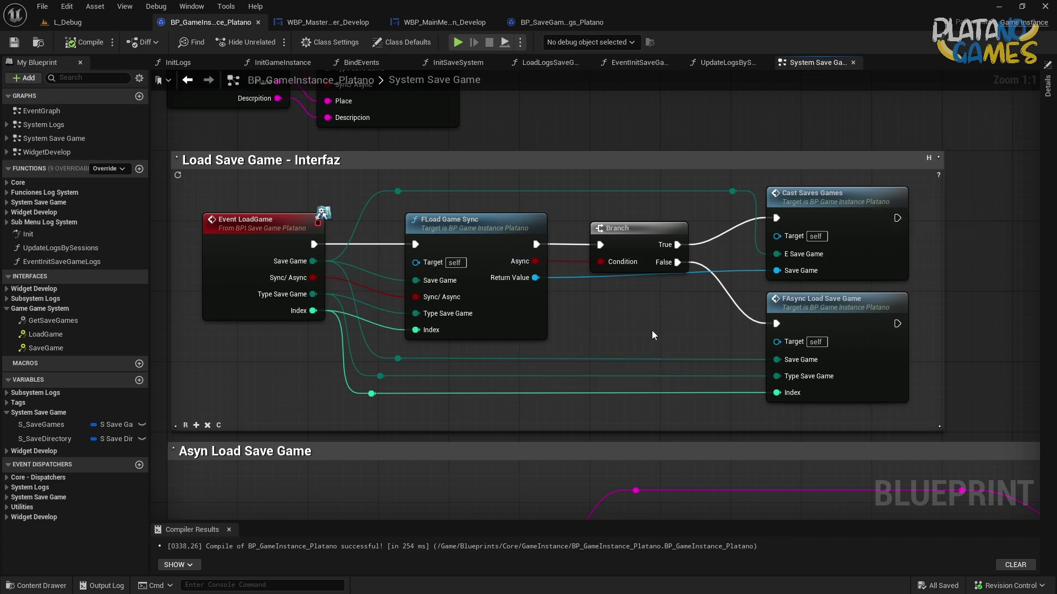
right_drag(538, 317, 593, 311)
double_click(592, 311)
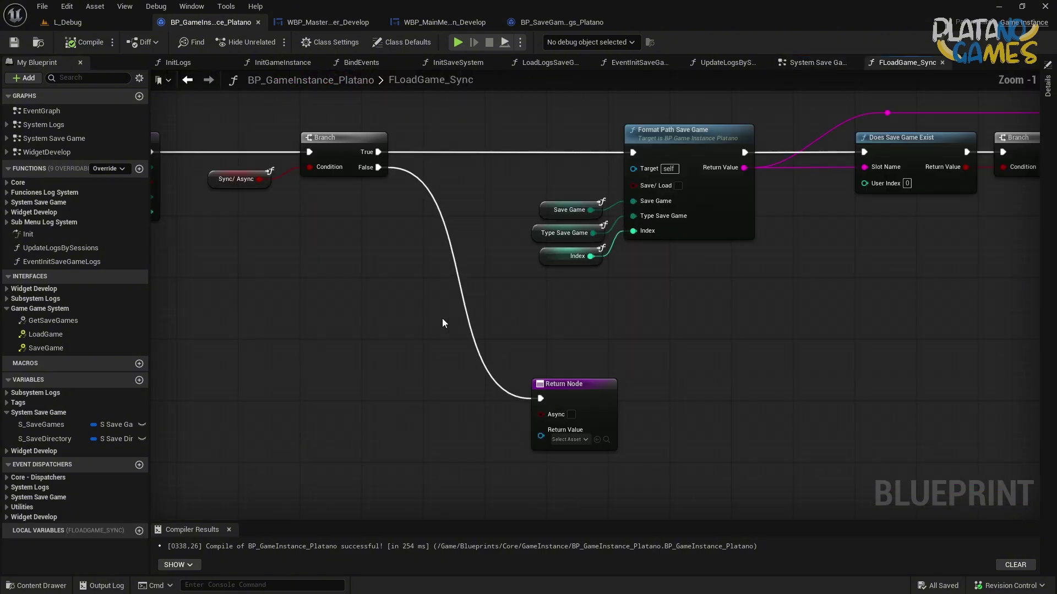
drag(342, 306, 480, 191)
right_drag(356, 208, 34, 213)
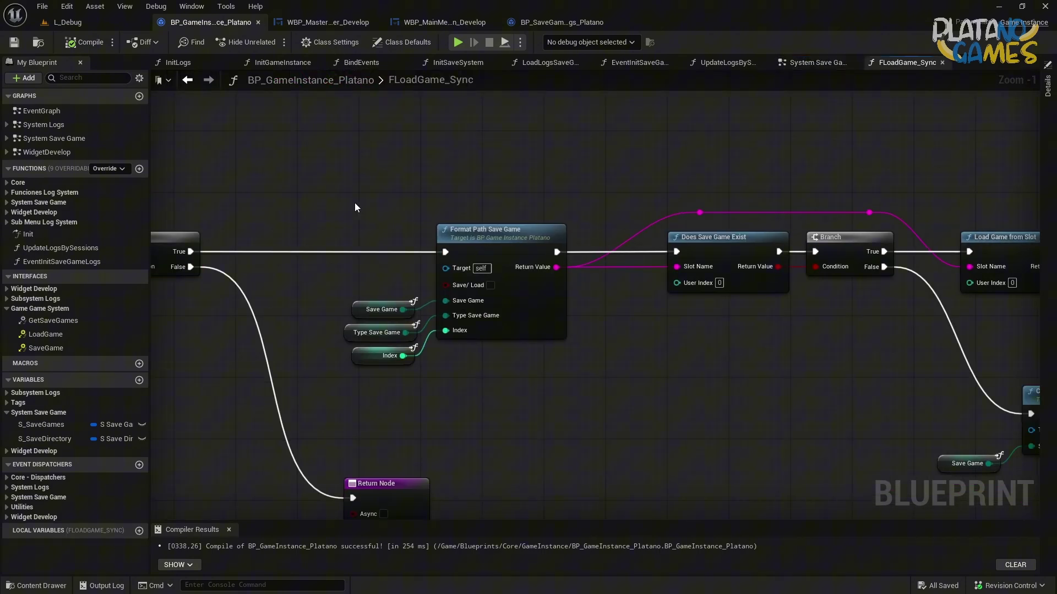
drag(399, 280, 605, 393)
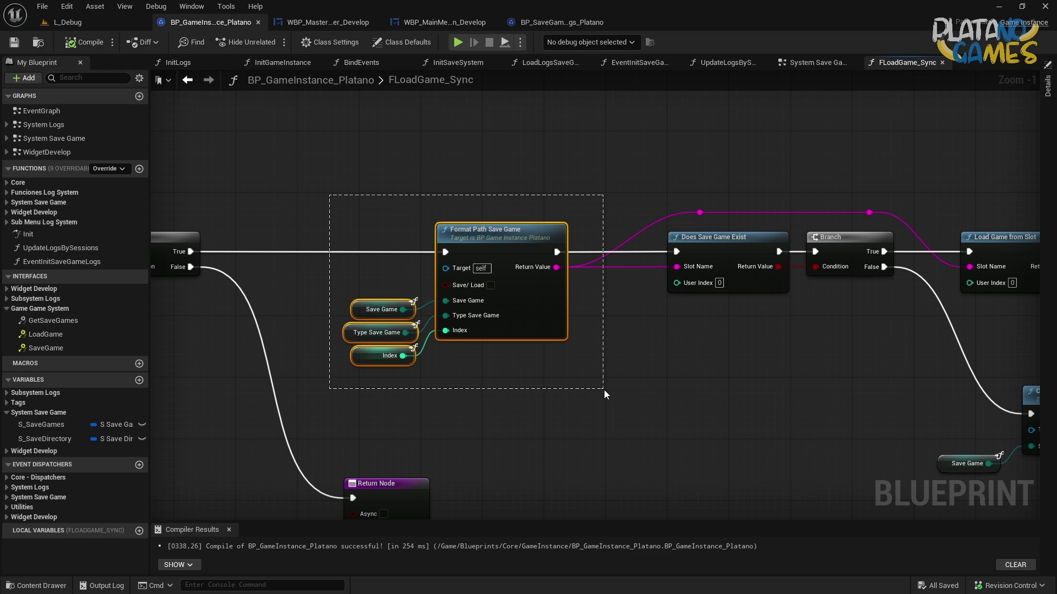
double_click(546, 328)
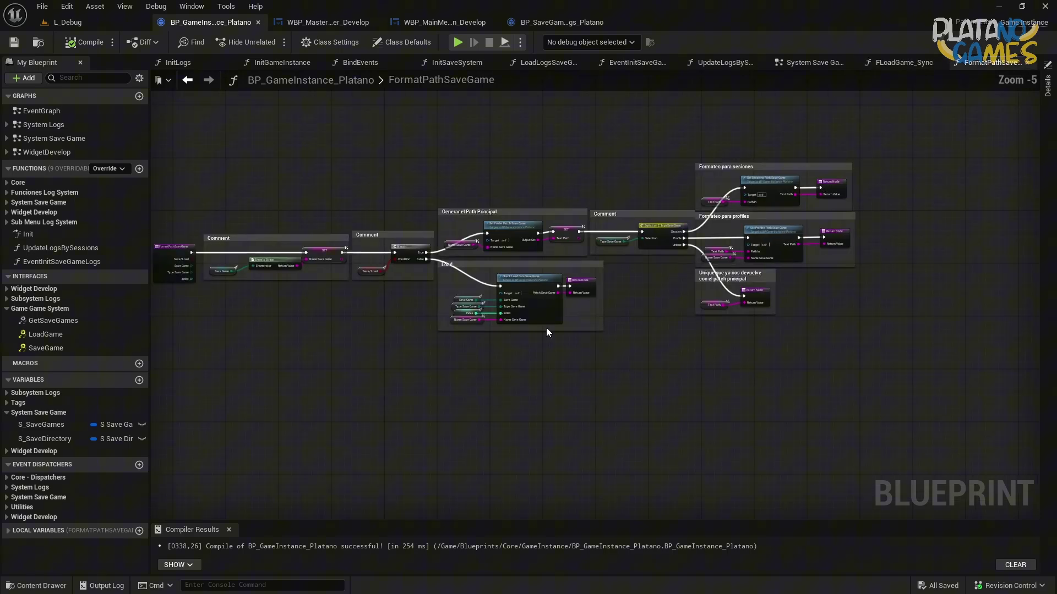
Look through FormatPathSaveGame's Generar el Path Principal and Load sections to find Check Load Data Save Game
scroll(454, 387, down, 1)
right_drag(454, 388, 370, 349)
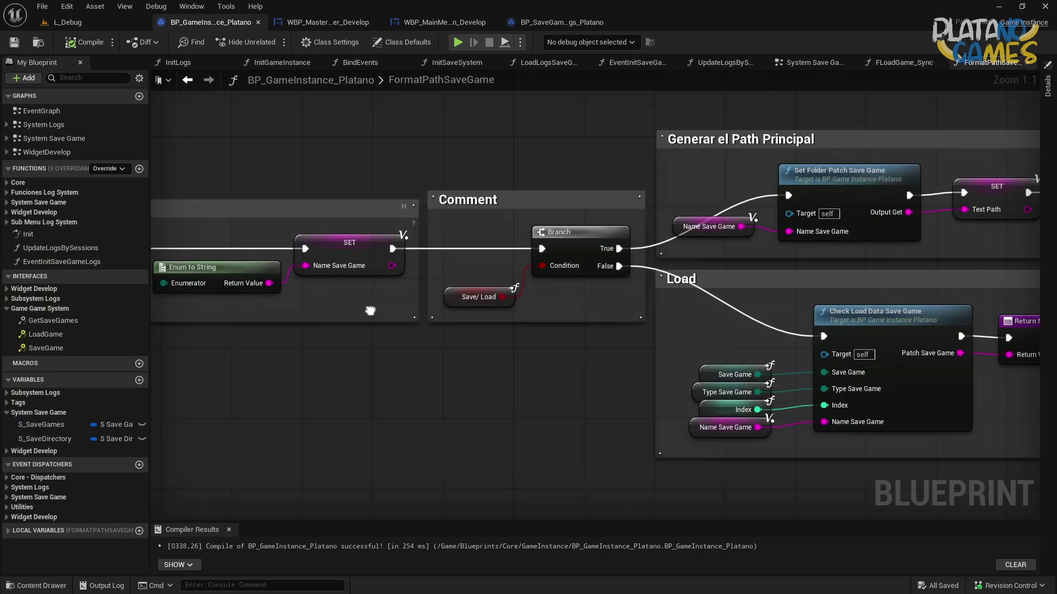
drag(504, 242, 580, 163)
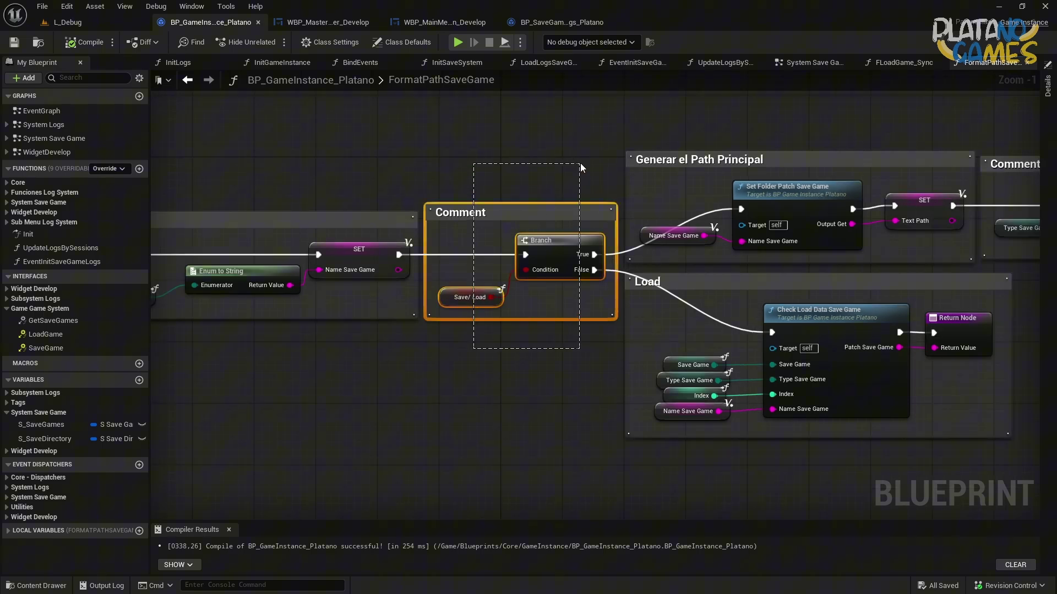
right_drag(580, 163, 393, 132)
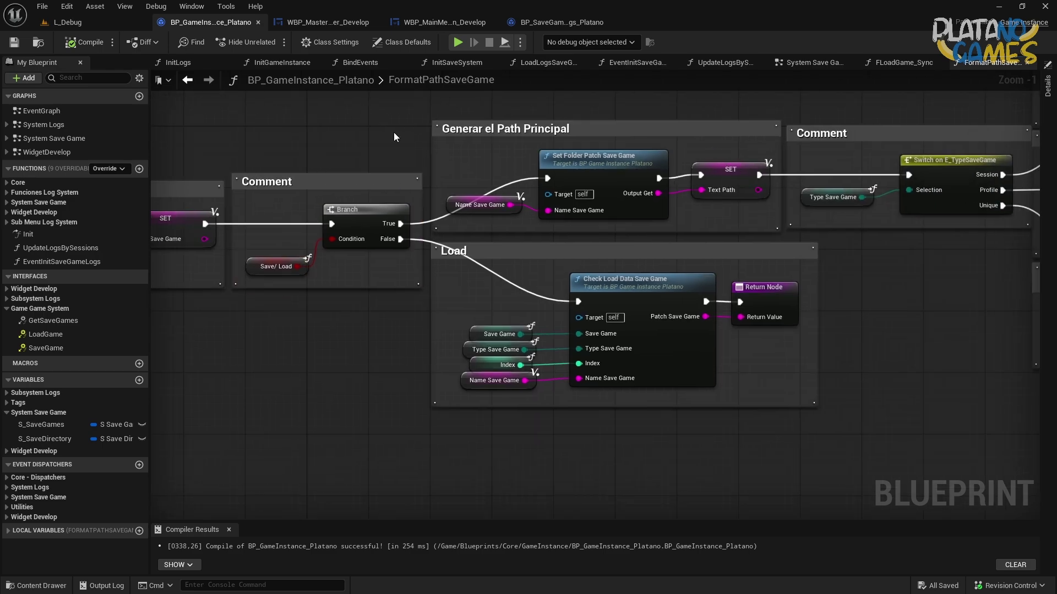
mouse_move(903, 425)
mouse_down()
mouse_move(516, 290)
mouse_move(428, 239)
mouse_up()
click(533, 410)
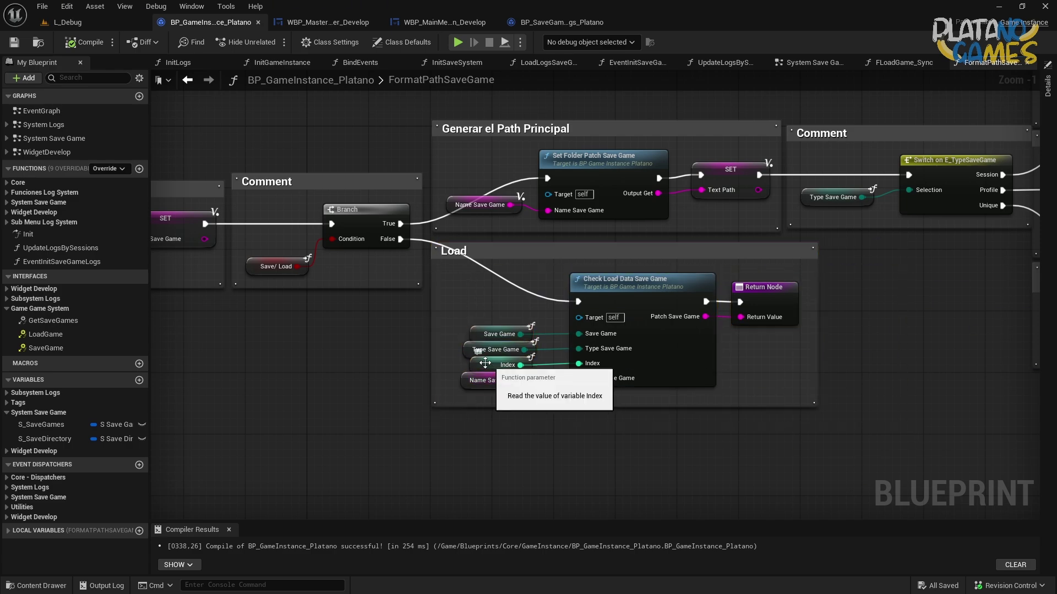
right_drag(485, 364, 304, 308)
right_click(346, 282)
right_drag(484, 342, 341, 341)
Open CheckLoadDataSaveGame, move its save directory nodes left, then return to FormatPathSaveGame
double_click(694, 302)
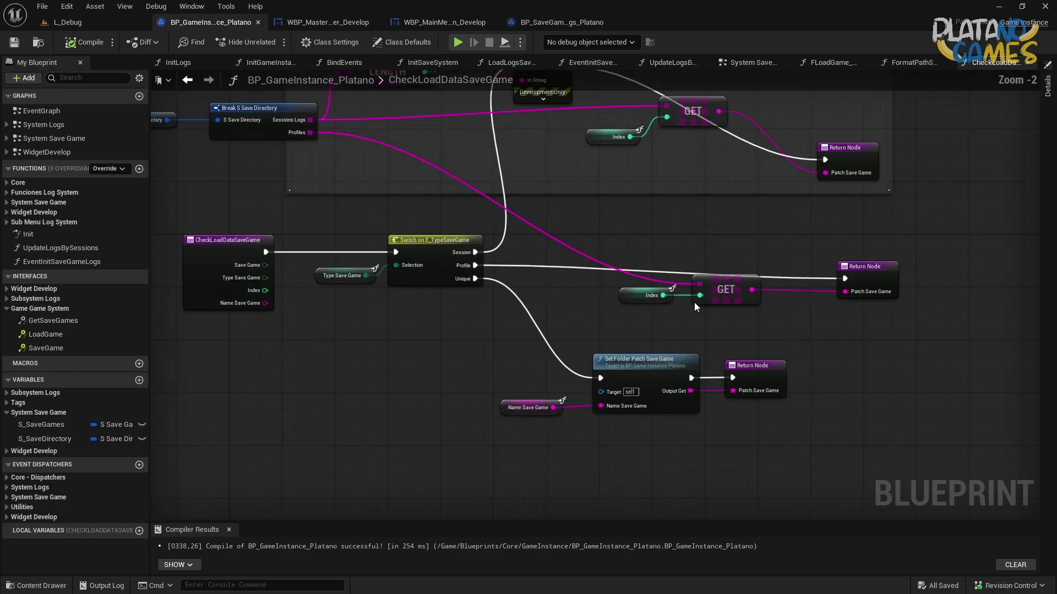
right_drag(485, 242, 603, 363)
click(602, 197)
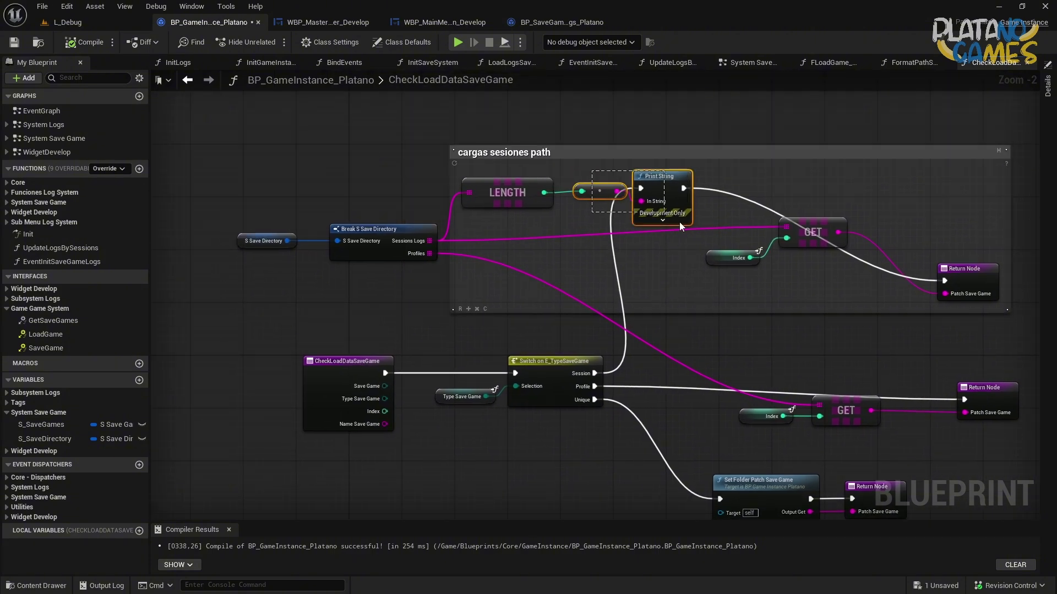
drag(699, 237, 698, 237)
right_drag(529, 258, 487, 242)
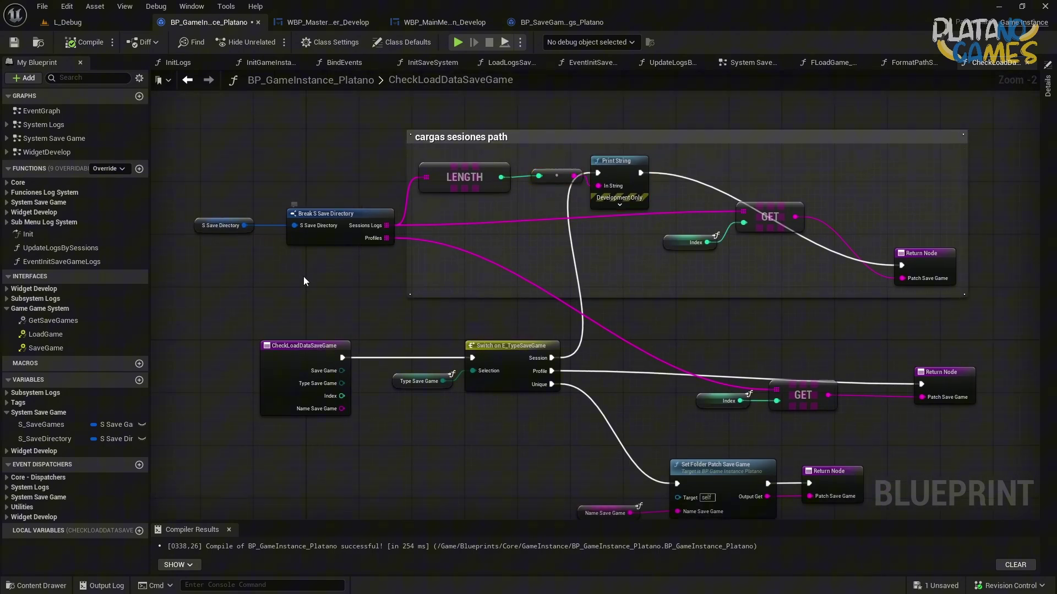
drag(303, 276, 242, 220)
drag(327, 236, 280, 229)
right_drag(473, 161, 510, 153)
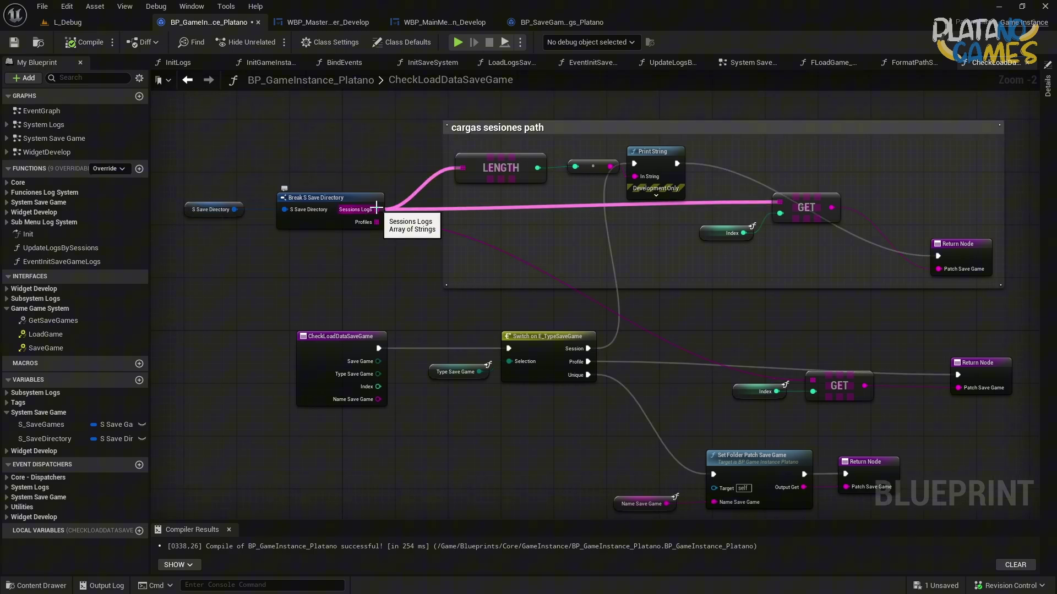
right_drag(777, 260, 632, 252)
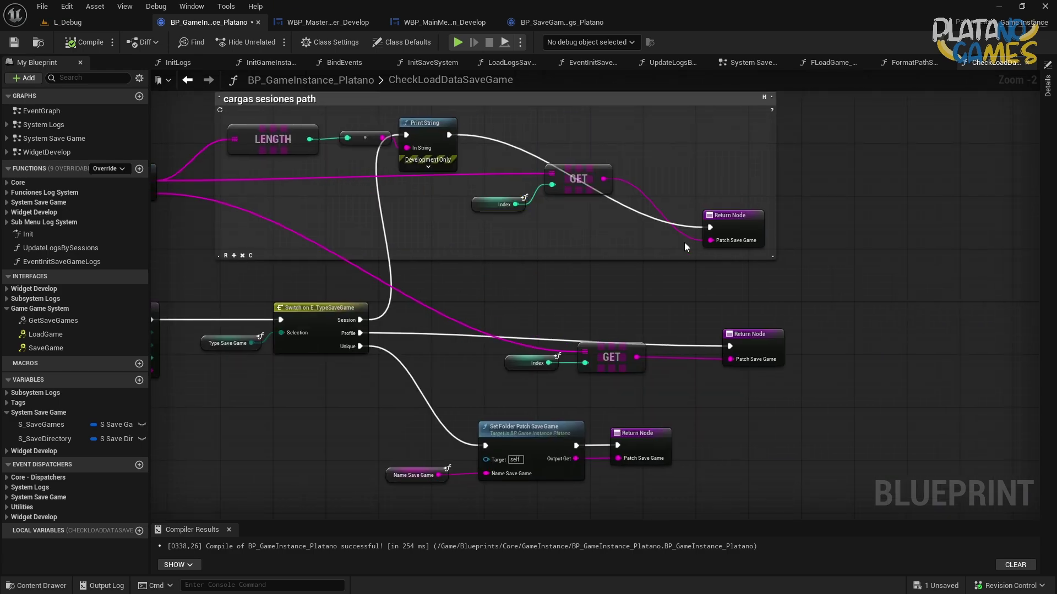
right_drag(158, 115, 220, 148)
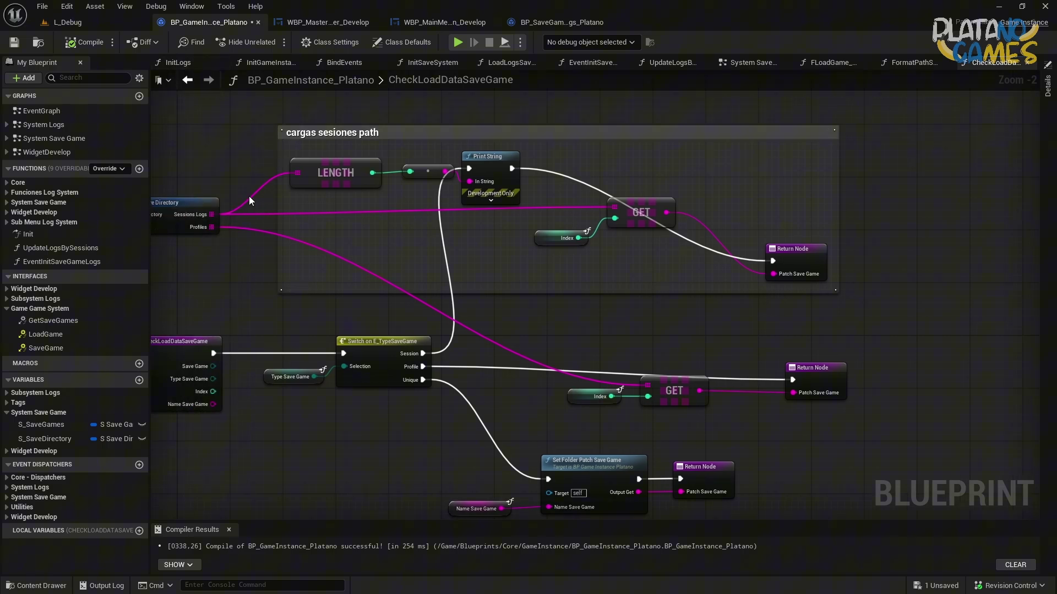
click(187, 81)
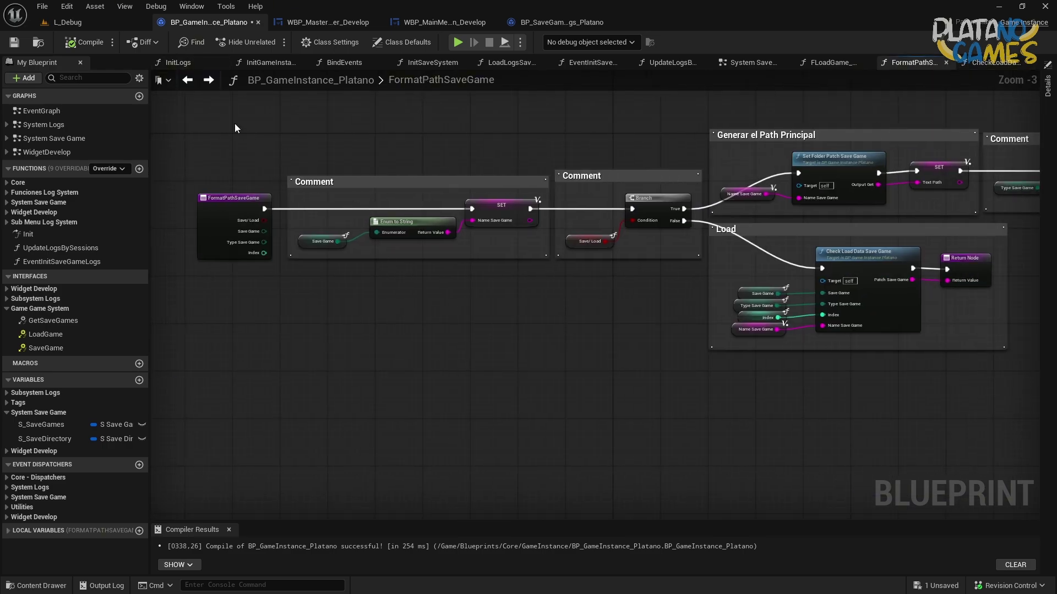
Trace FLoadGame_Sync's Format Path Save Game call, moving between its graph and System Save Game
click(186, 83)
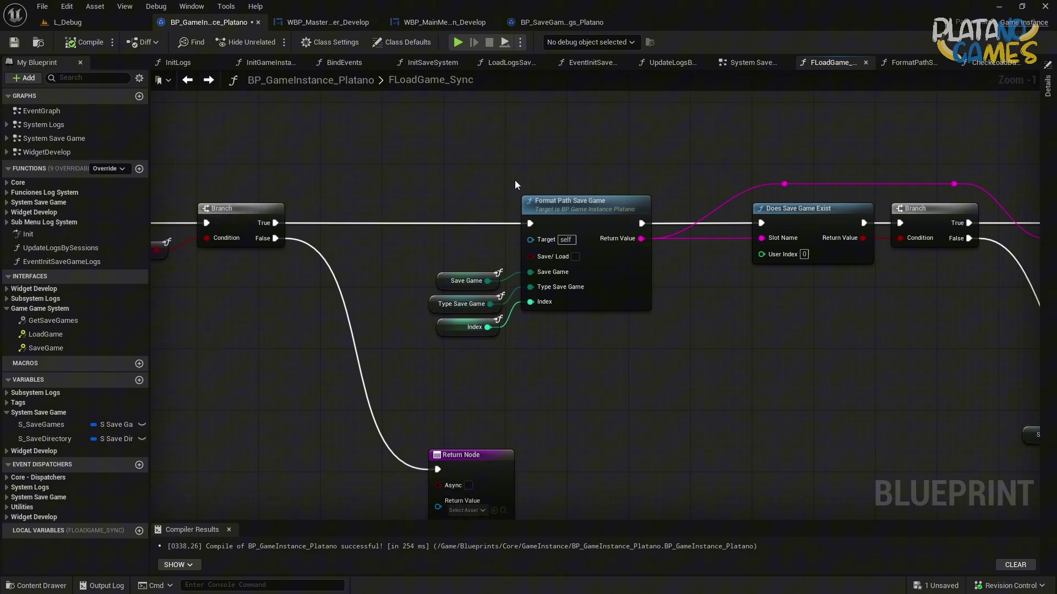
mouse_move(516, 184)
right_down()
mouse_move(730, 167)
mouse_move(455, 166)
right_up()
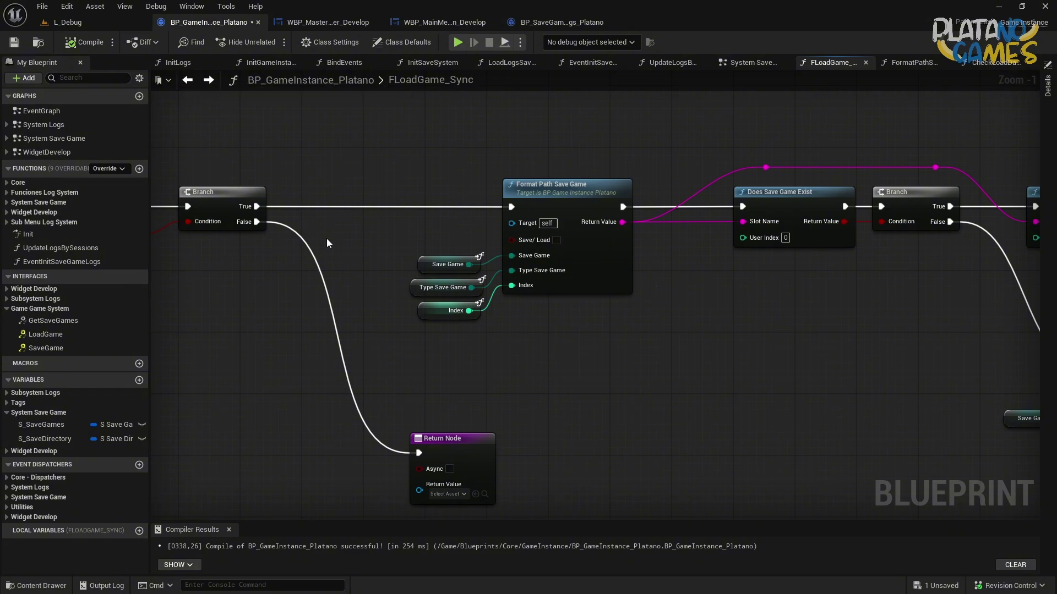
right_drag(464, 232, 631, 246)
double_click(693, 229)
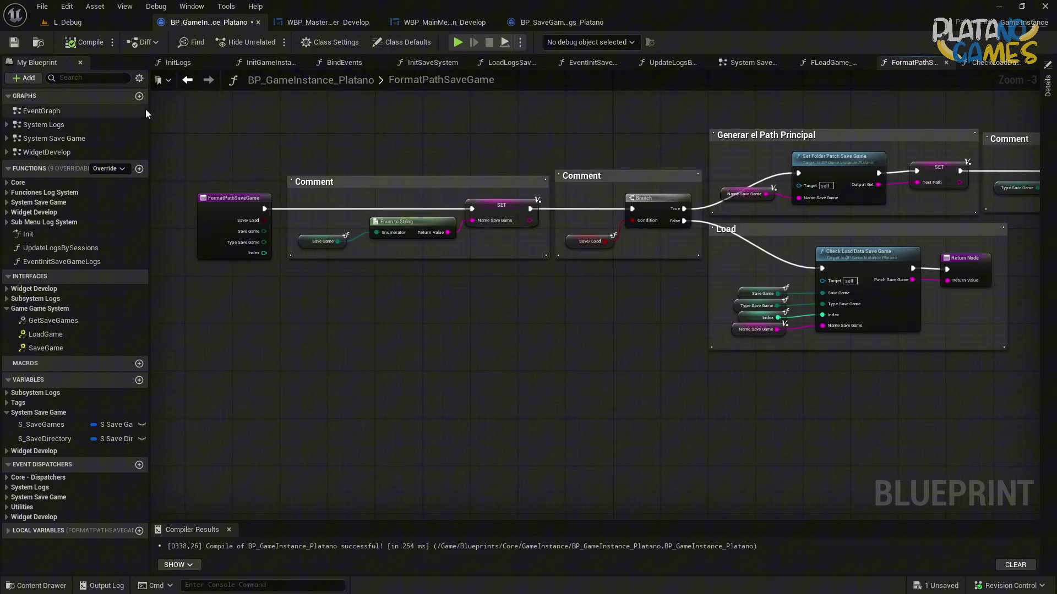
click(187, 80)
right_drag(492, 204, 677, 208)
drag(405, 177, 261, 359)
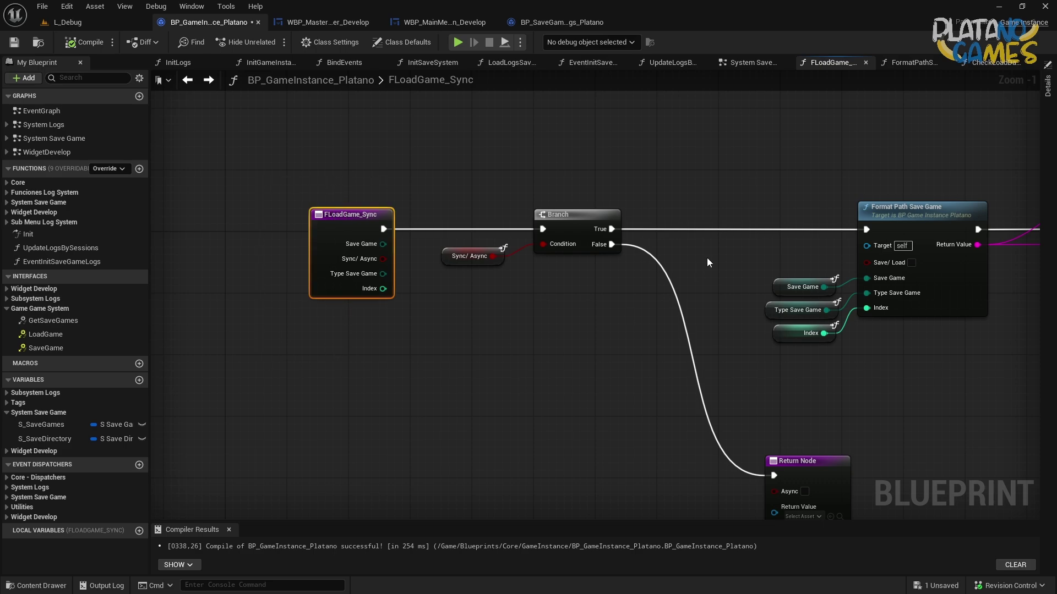
mouse_move(732, 253)
right_down()
mouse_move(426, 223)
mouse_move(583, 220)
right_up()
click(189, 79)
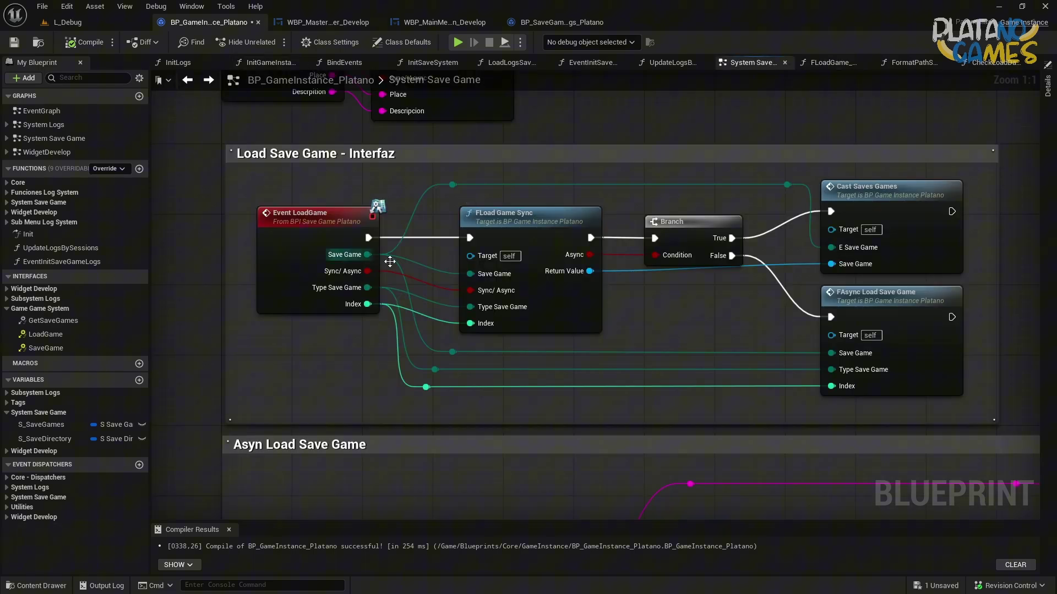
double_click(535, 286)
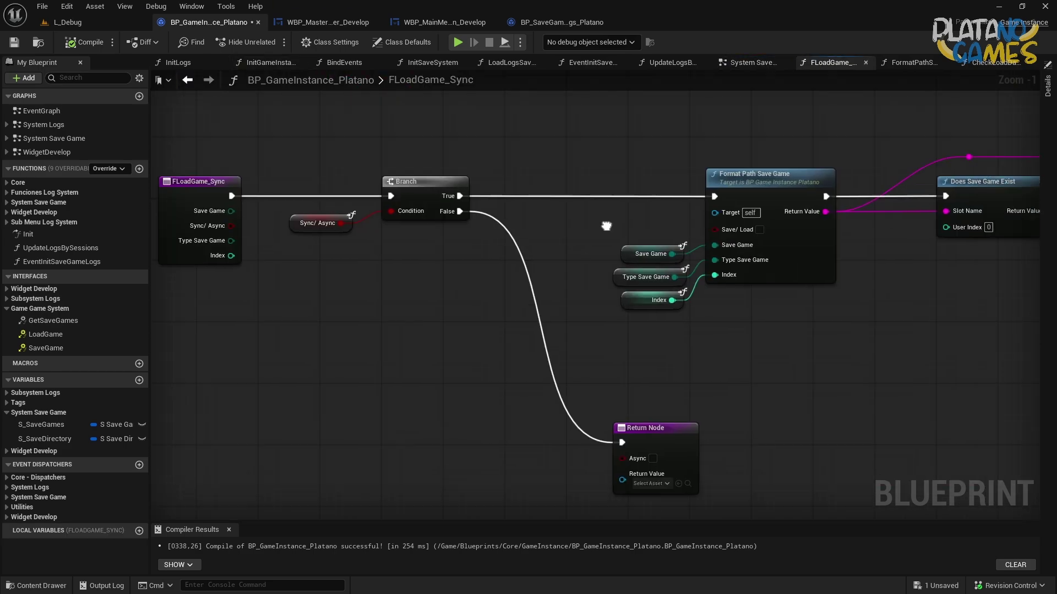
Inspect the Format Path node's three inputs, the Branch and Load Game from Slot in FLoad Game Sync
drag(585, 130, 803, 330)
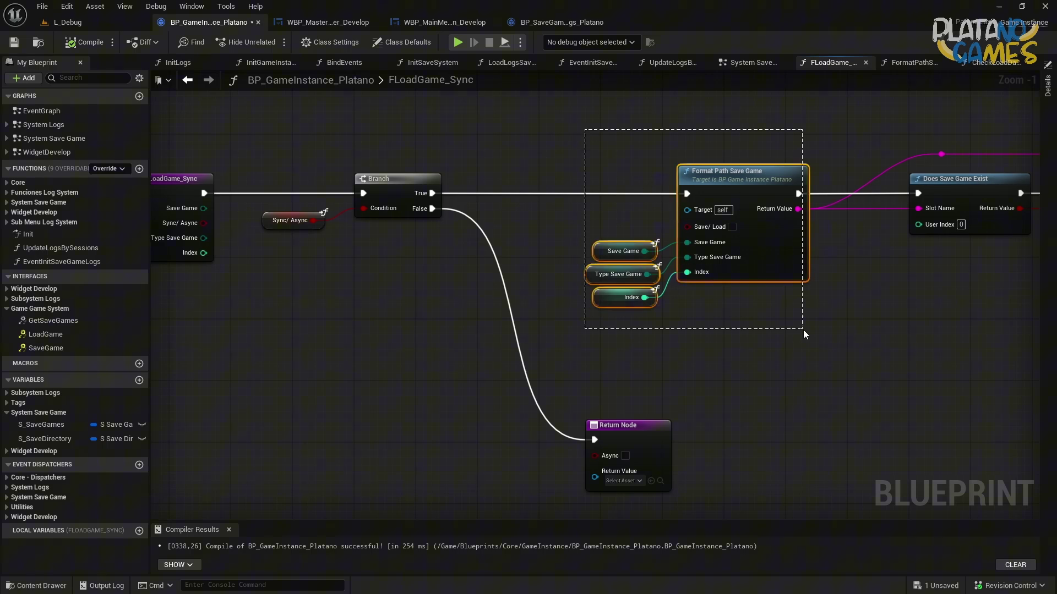
click(775, 309)
mouse_move(685, 134)
right_down()
mouse_move(465, 154)
mouse_move(573, 177)
right_up()
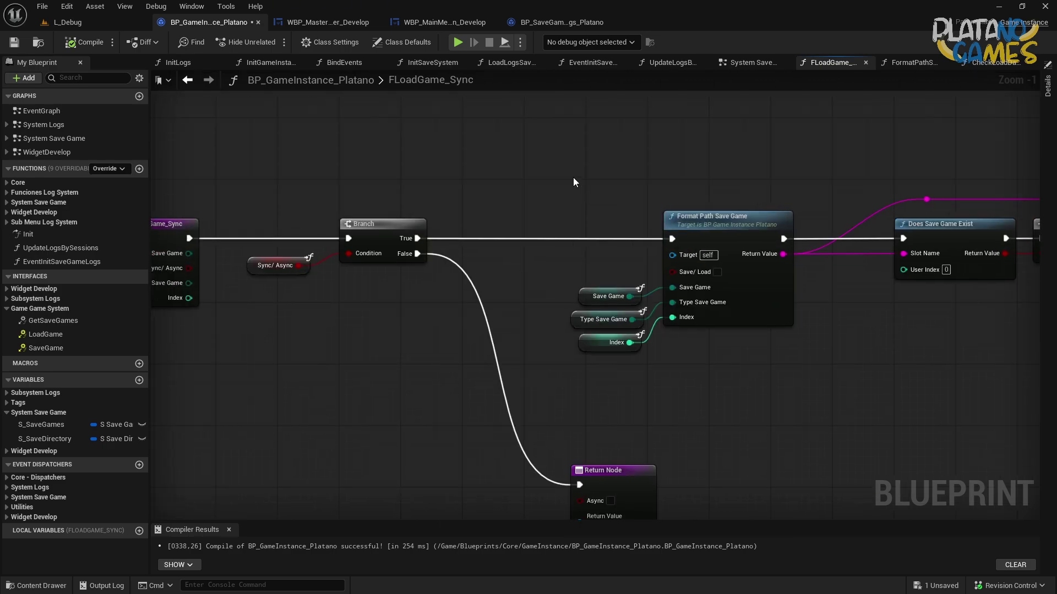
click(165, 80)
click(187, 80)
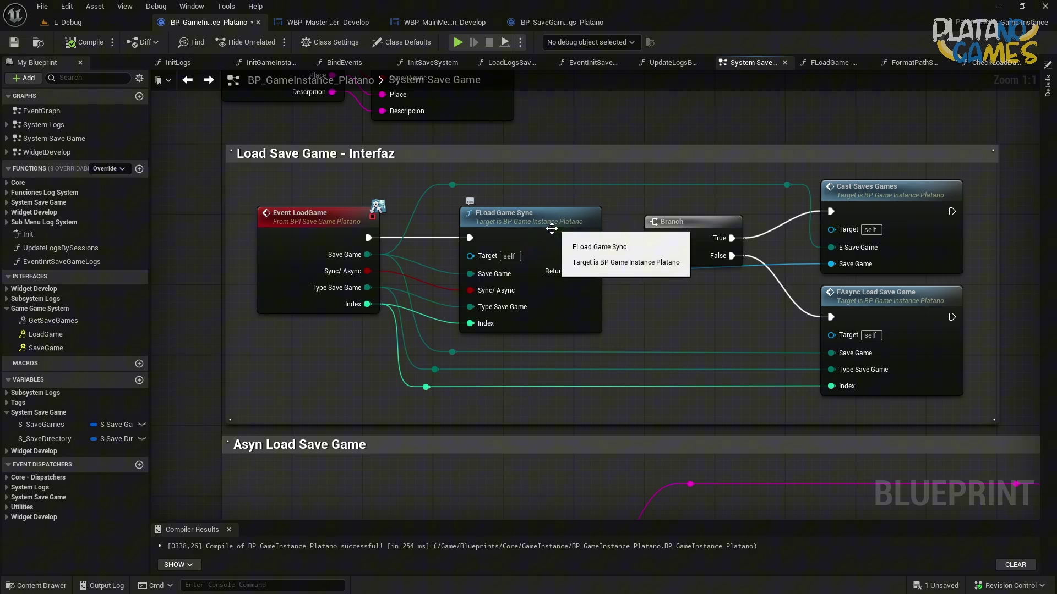
double_click(480, 213)
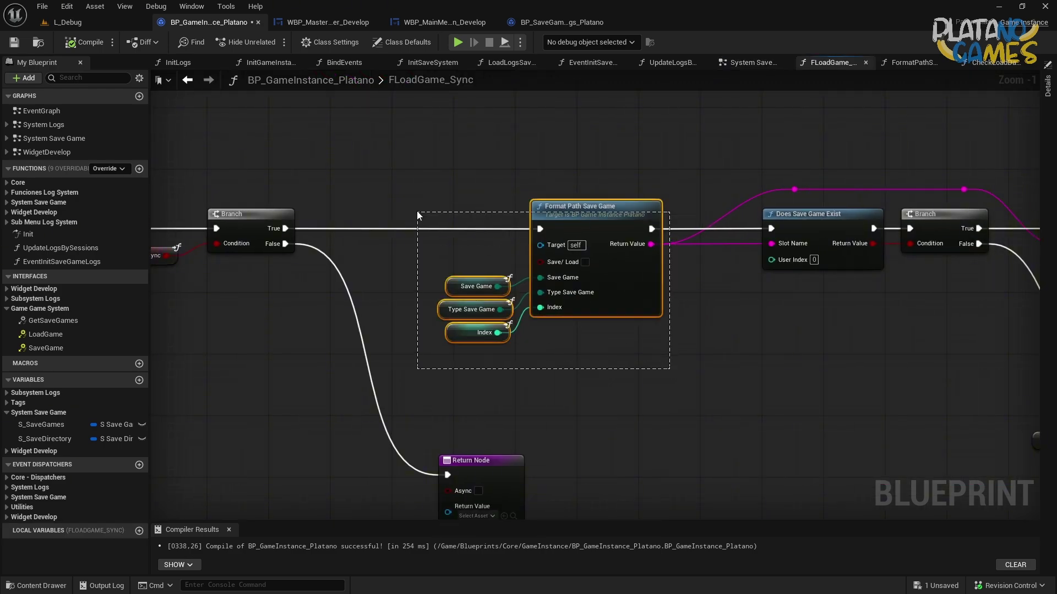
drag(678, 370, 573, 279)
double_click(602, 260)
Review FormatPathSaveGame's four path-formatting groups and the Check Load Data nodes in its Load group
right_drag(390, 230, 253, 187)
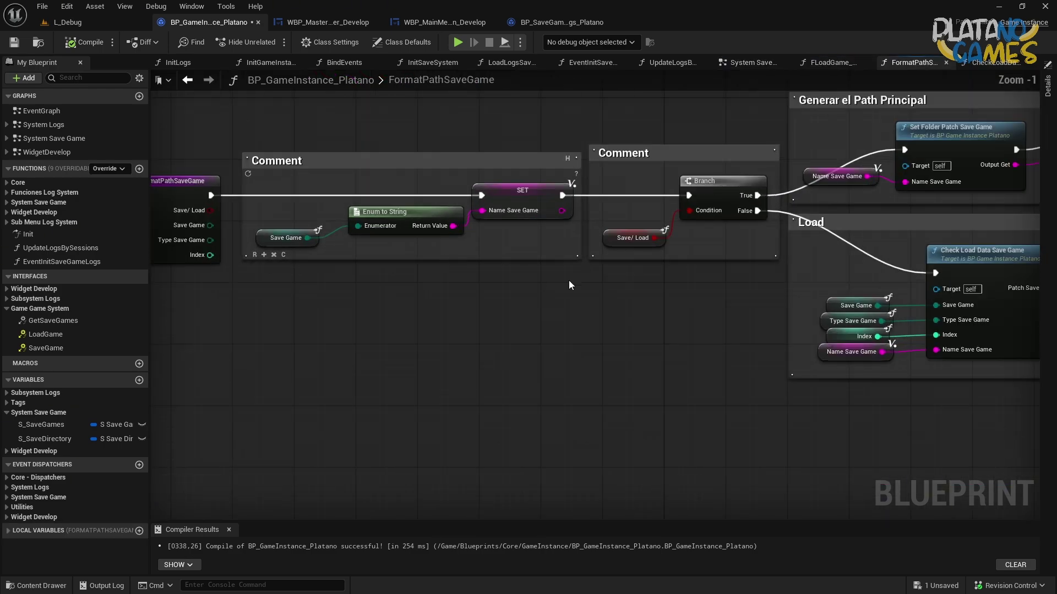
scroll(356, 202, down, 1)
drag(378, 128, 850, 276)
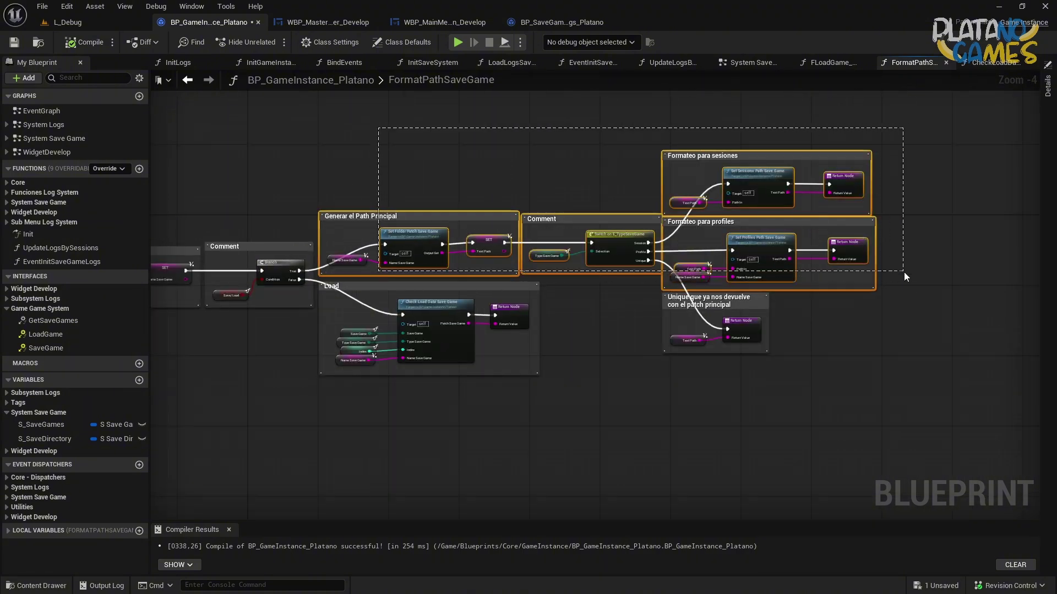
scroll(438, 366, up, 4)
drag(861, 430, 442, 243)
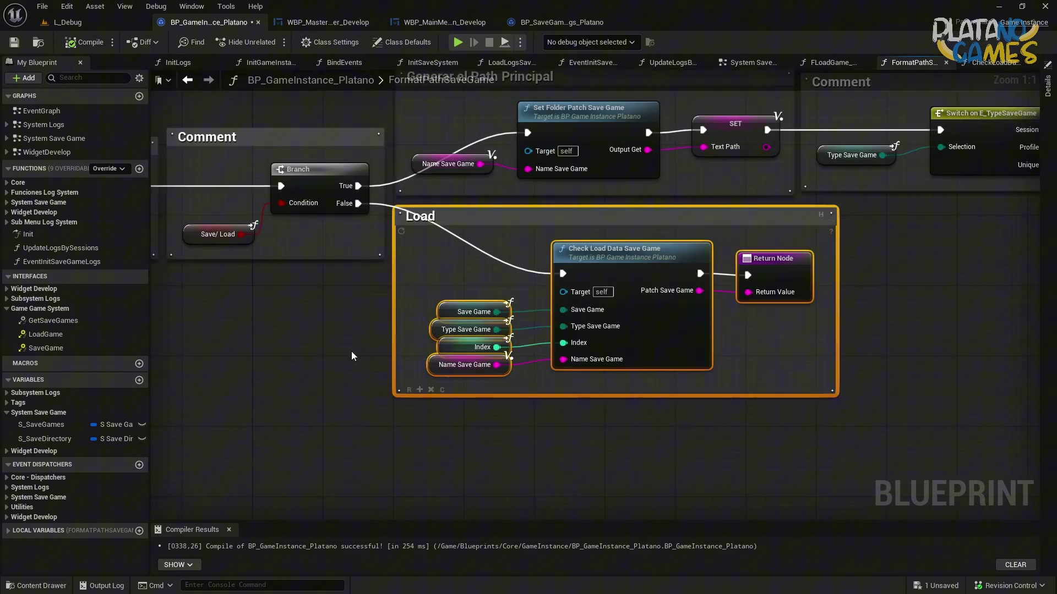
click(272, 342)
Save BP_GameInstance_Platano from the FLoadGame_Sync graph and open the L_Debug level blueprint
click(183, 82)
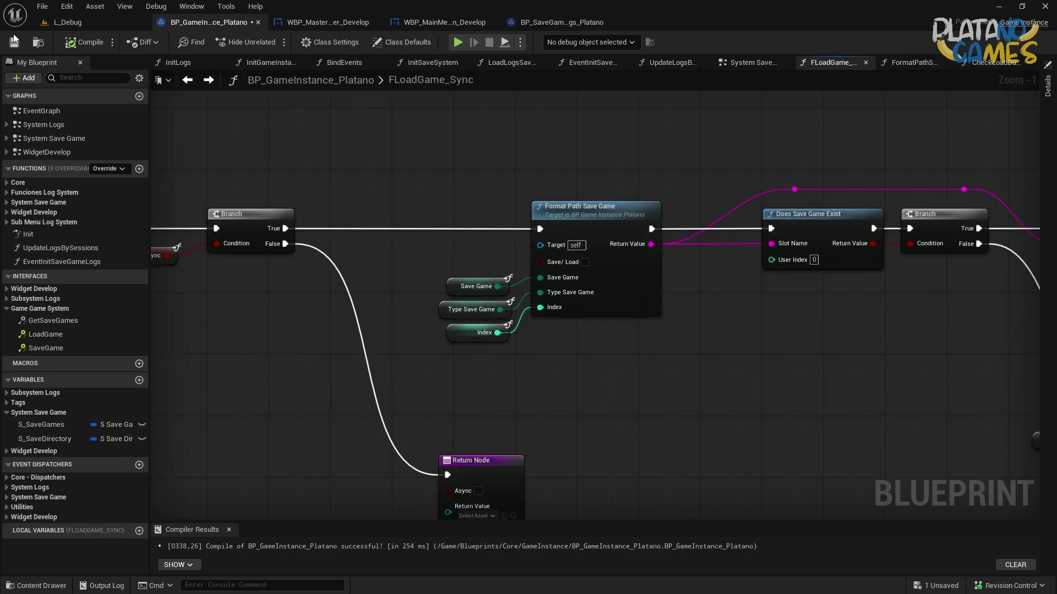
scroll(416, 186, down, 3)
scroll(460, 186, down, 1)
scroll(460, 186, up, 2)
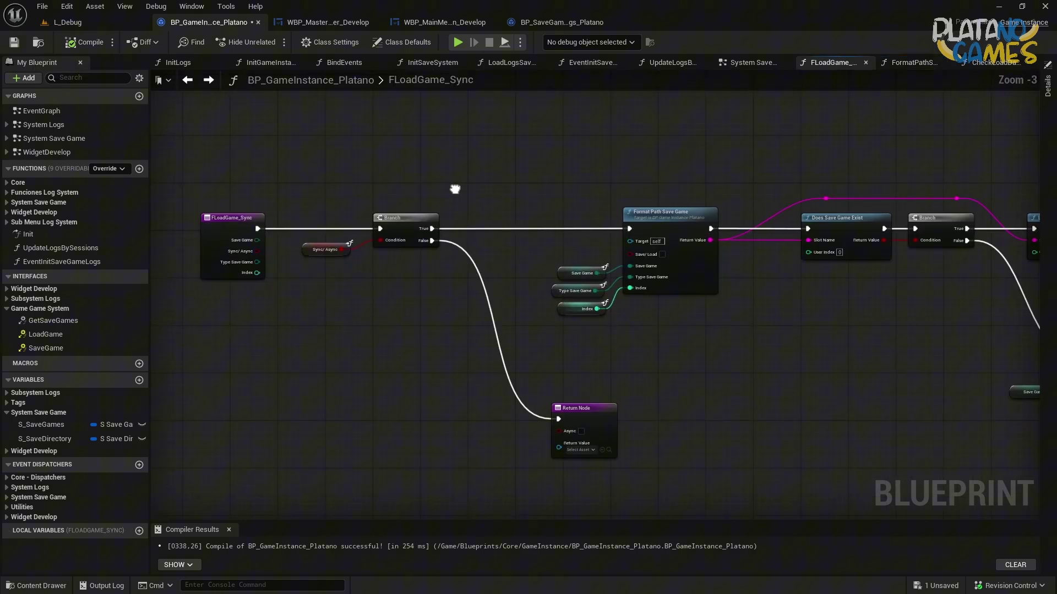
key(ctrl+s)
scroll(575, 398, up, 2)
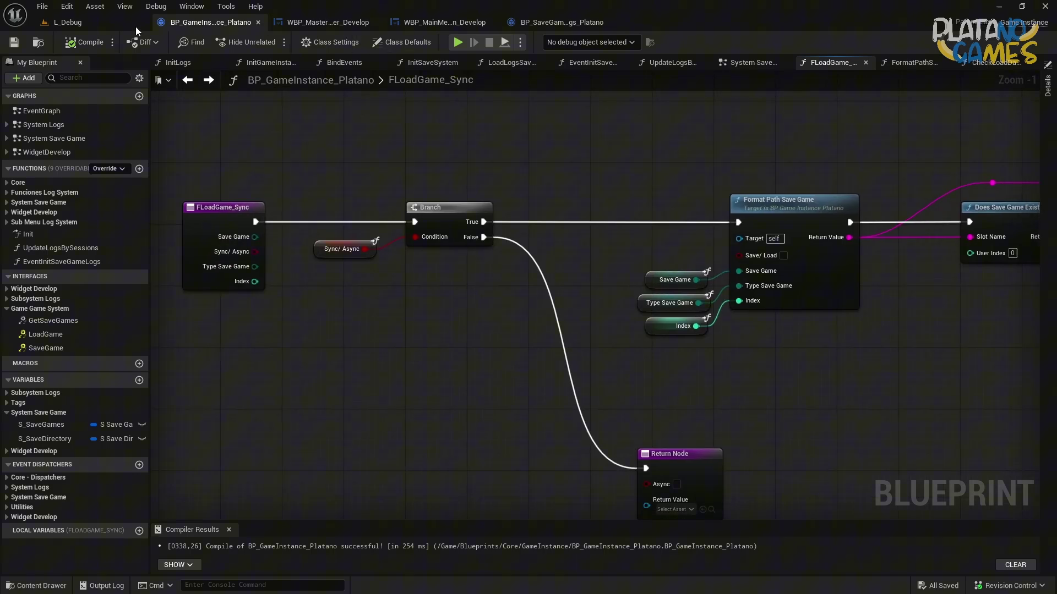
click(135, 26)
click(193, 41)
Rearrange the L_Debug event graph to make room between Debug Key T and Save Game
click(250, 124)
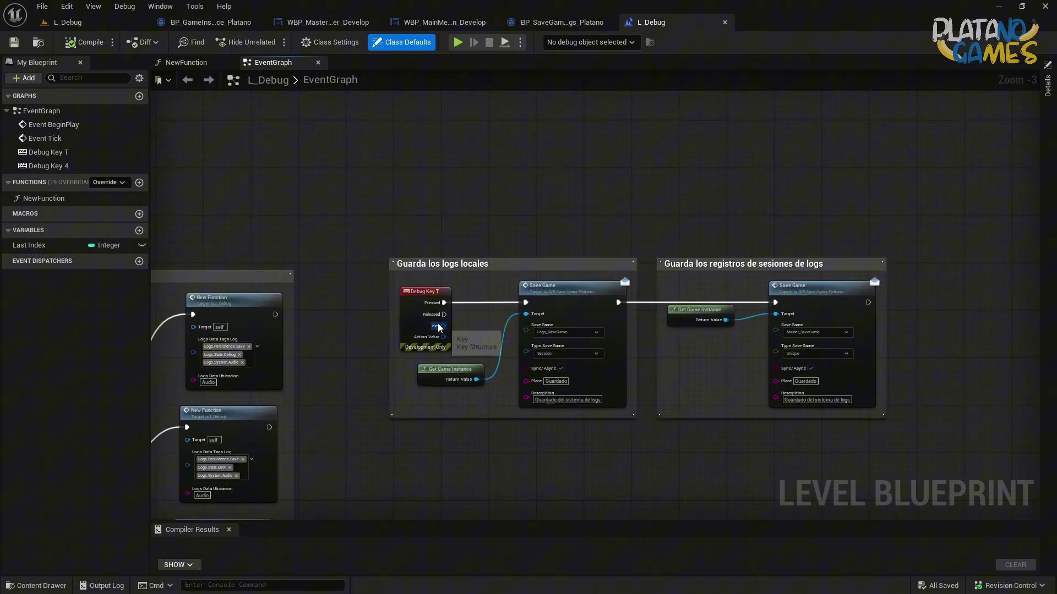
drag(428, 293, 350, 272)
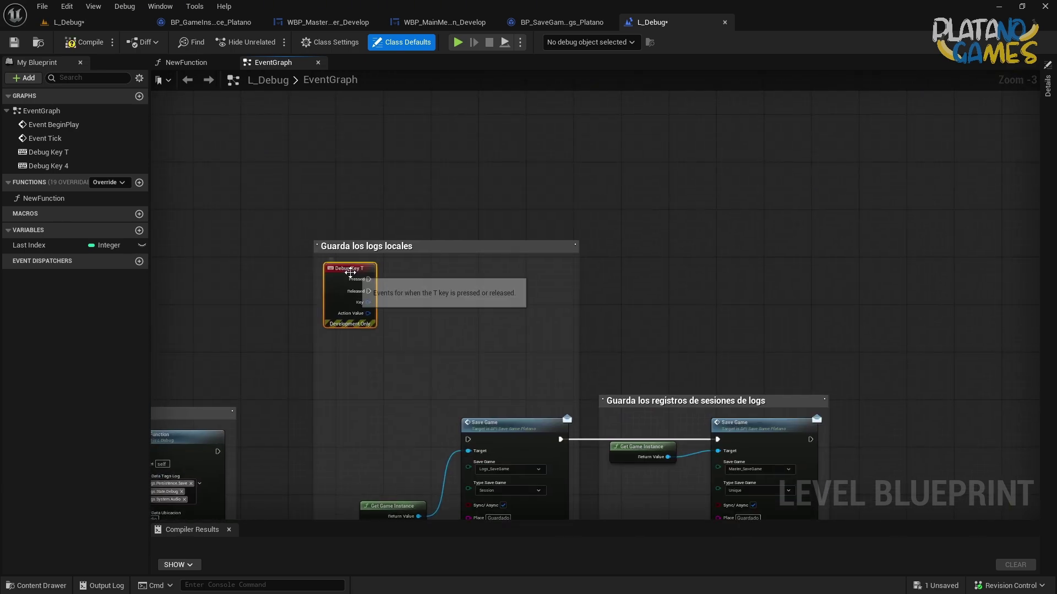
scroll(435, 283, up, 3)
right_click(435, 283)
right_drag(389, 365, 464, 156)
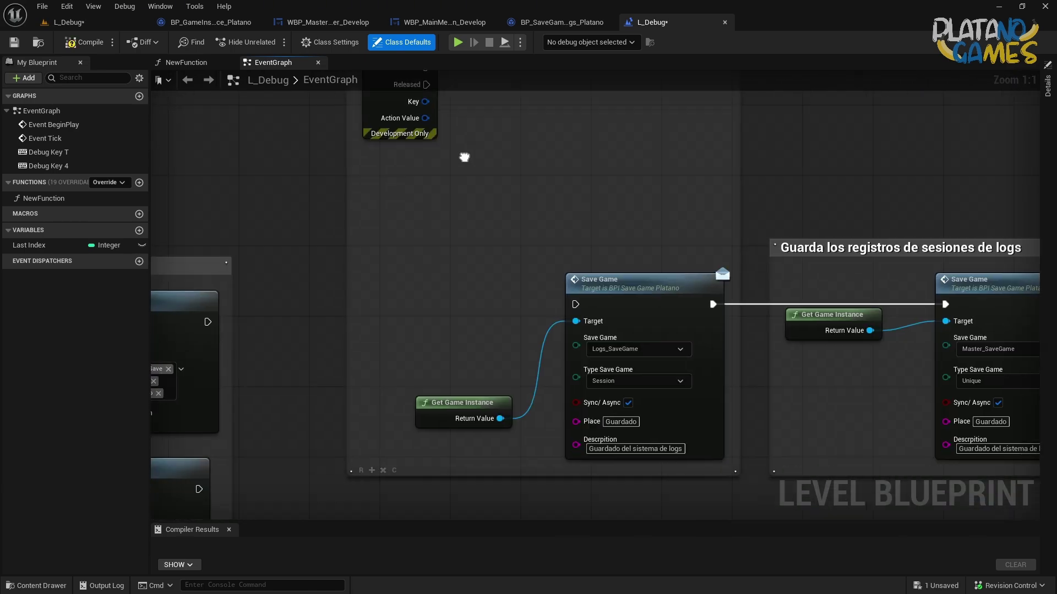
drag(462, 403, 438, 199)
right_drag(437, 199, 394, 301)
Add a Load Game call for Master_SaveGame from Get Game Instance, fired by Debug Key T Pressed
drag(429, 319, 491, 206)
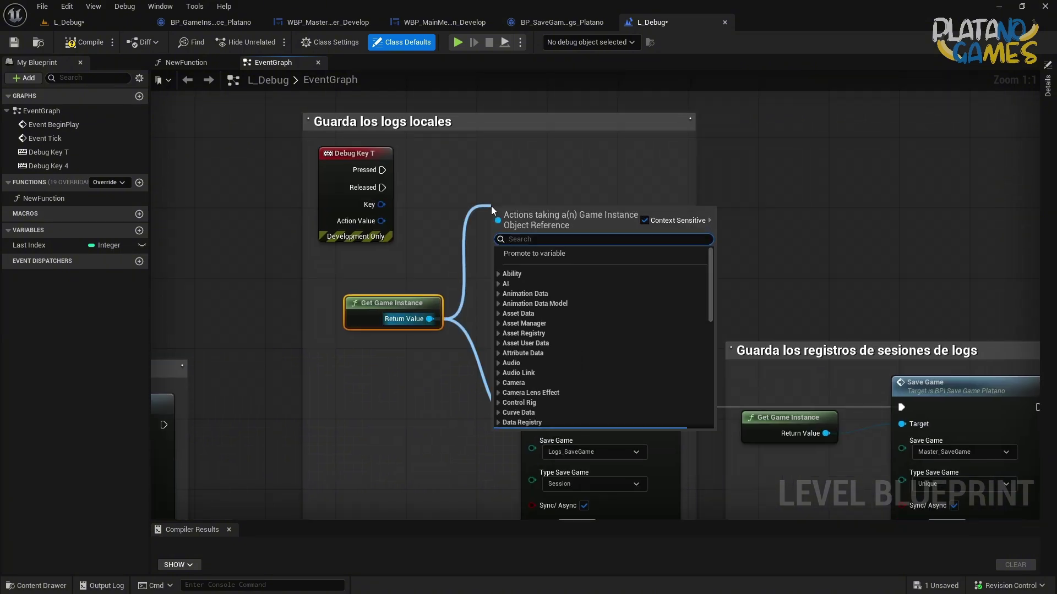
text(load game)
key(Return)
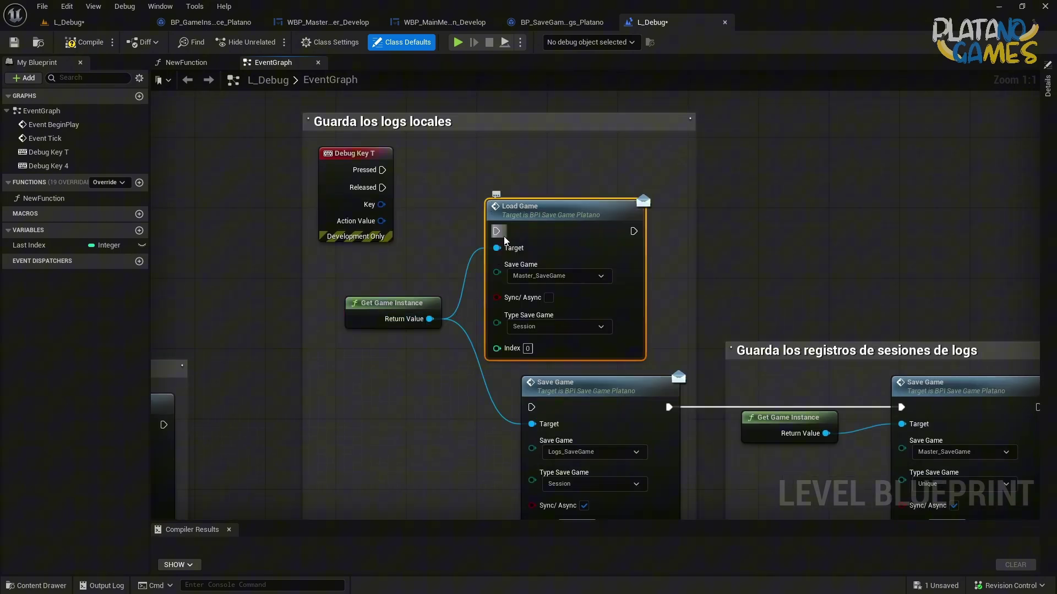
drag(496, 231, 382, 170)
drag(583, 207, 582, 146)
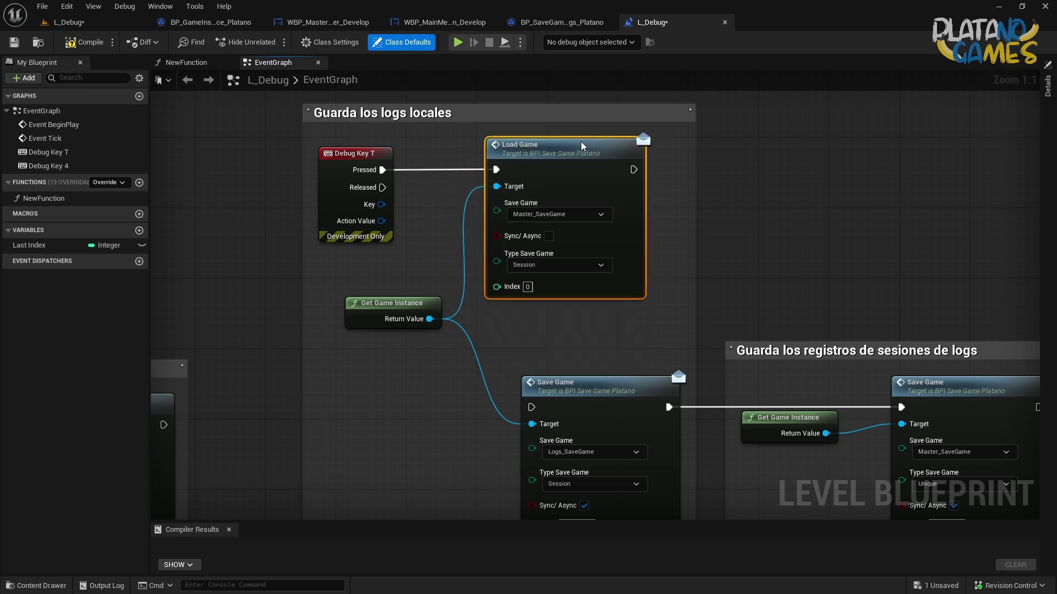
click(220, 22)
Insert a Print String of the formatted save path before Does Save Game Exist in FLoadGame_Sync
scroll(407, 183, down, 2)
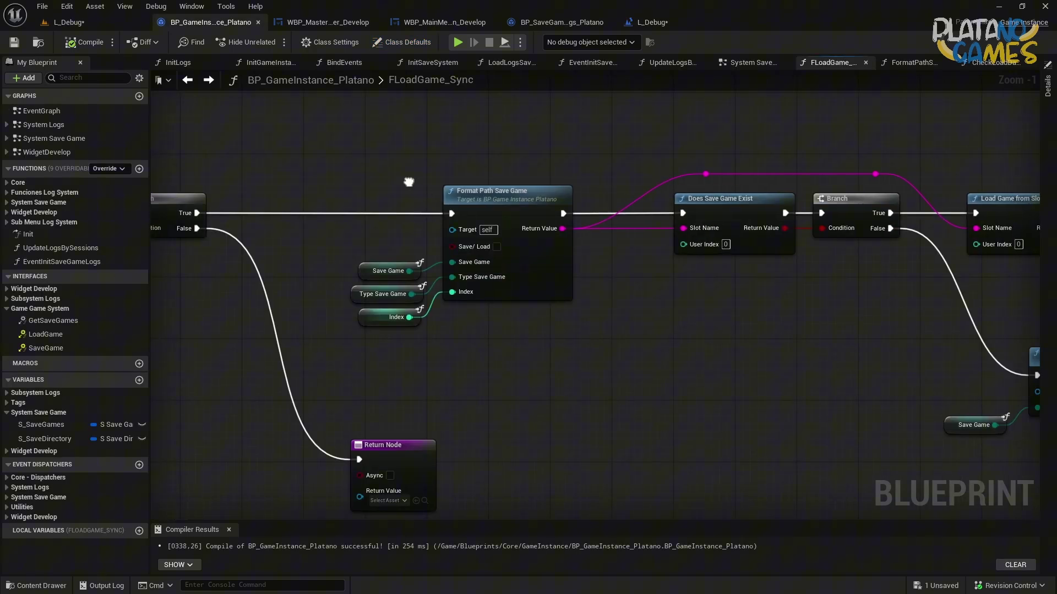
scroll(581, 230, down, 1)
scroll(632, 264, down, 1)
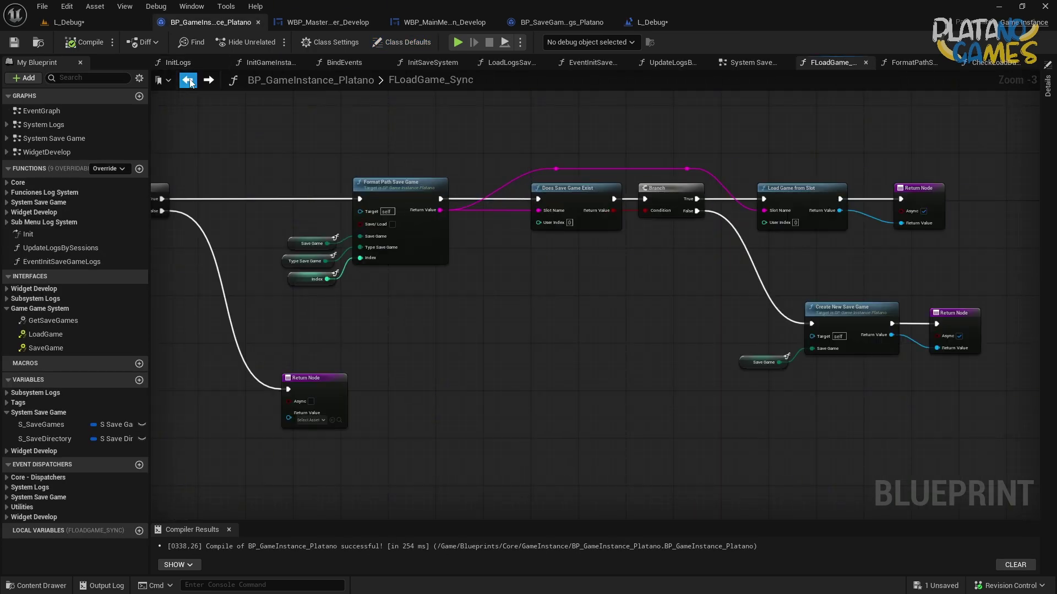
right_drag(694, 148, 585, 138)
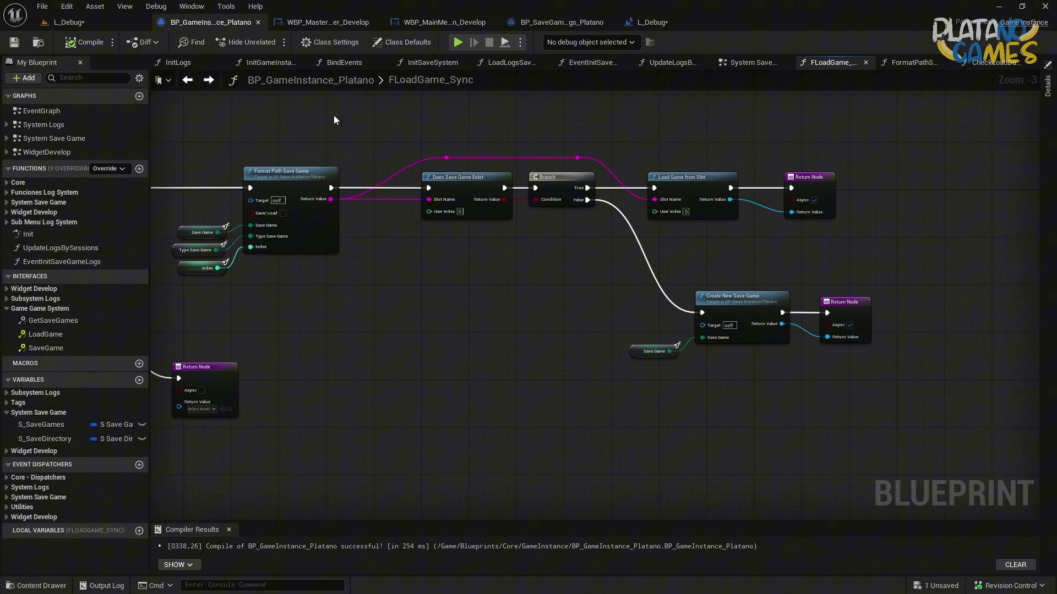
scroll(296, 174, up, 3)
right_click(552, 169)
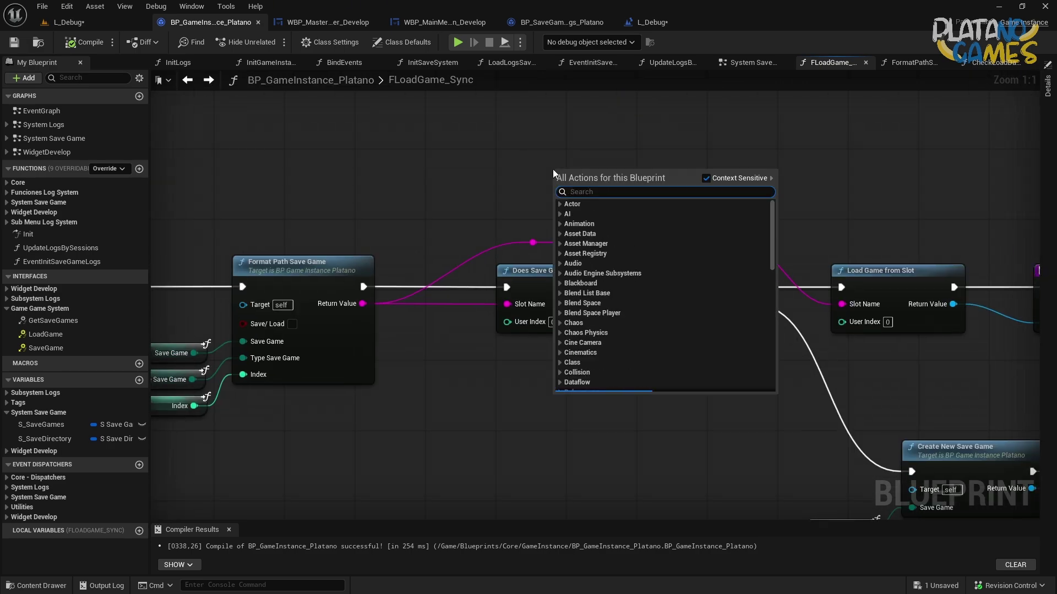
text(print)
key(Return)
drag(552, 169, 600, 128)
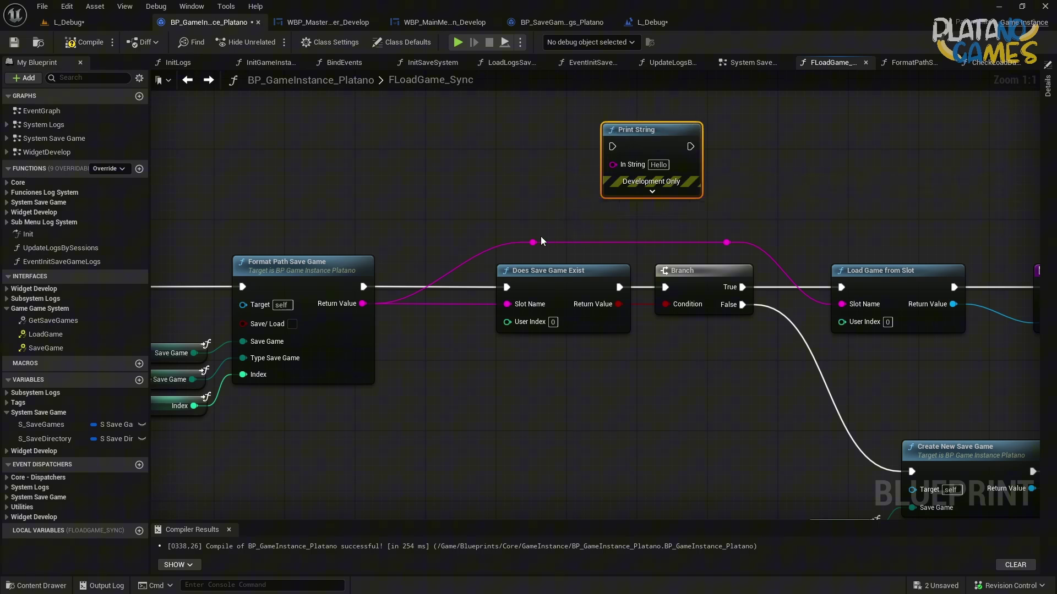
mouse_move(507, 243)
mouse_down()
mouse_move(490, 243)
mouse_move(613, 163)
mouse_up()
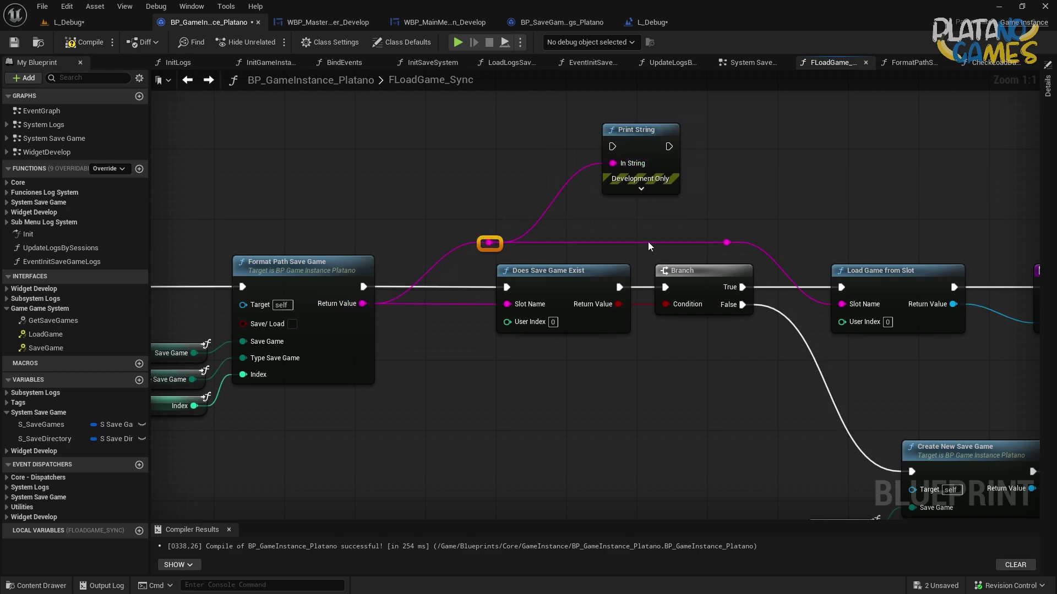
mouse_move(506, 287)
ctrl+mouse_down()
mouse_move(613, 146)
mouse_move(506, 286)
ctrl+mouse_up()
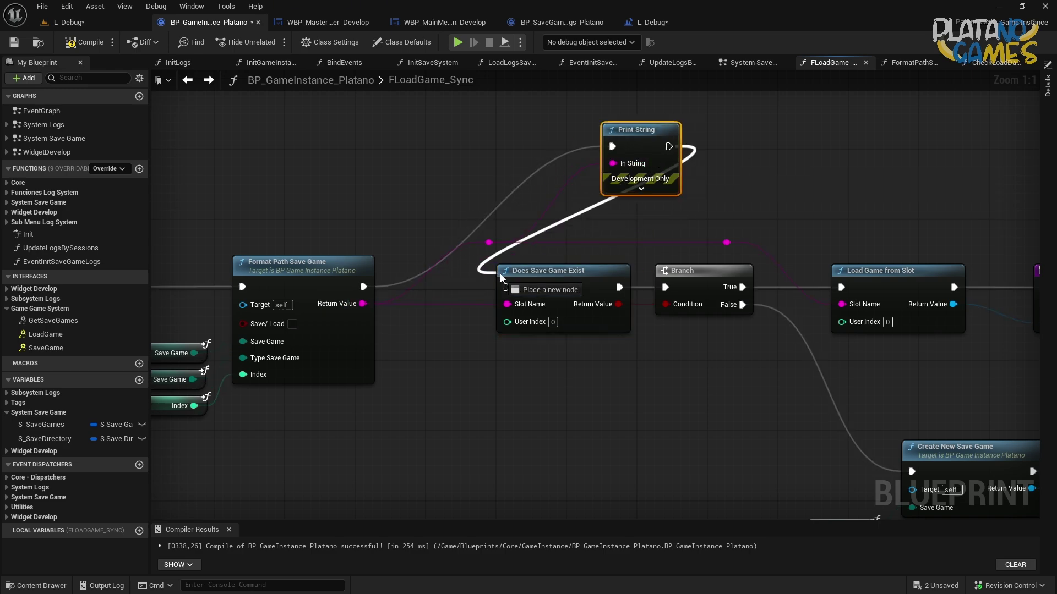
right_drag(547, 215, 586, 195)
Set the Print String text colour to blue and duration to 200, then save
click(681, 169)
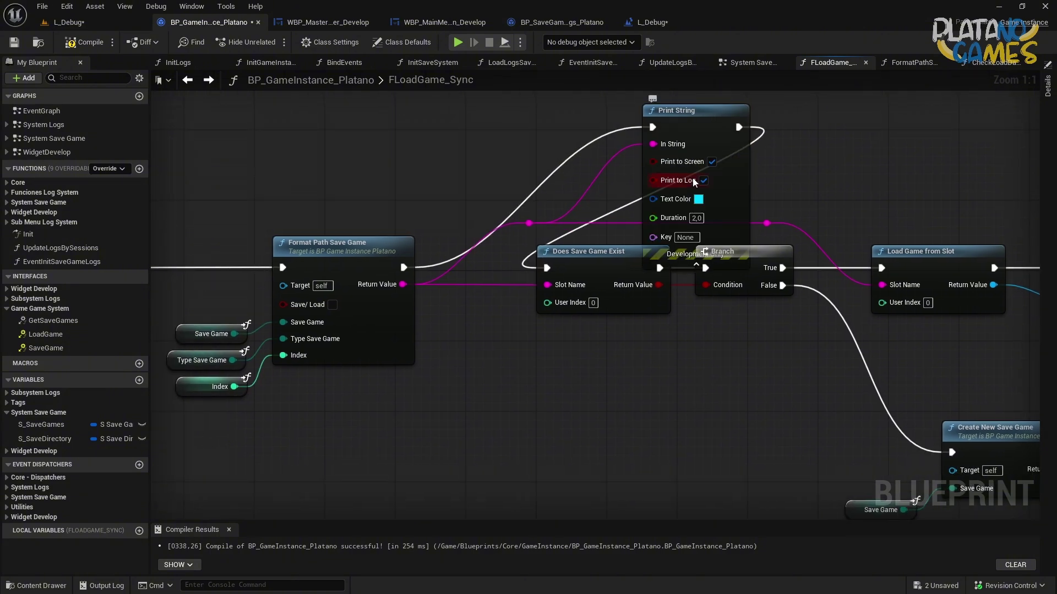
click(698, 199)
click(757, 278)
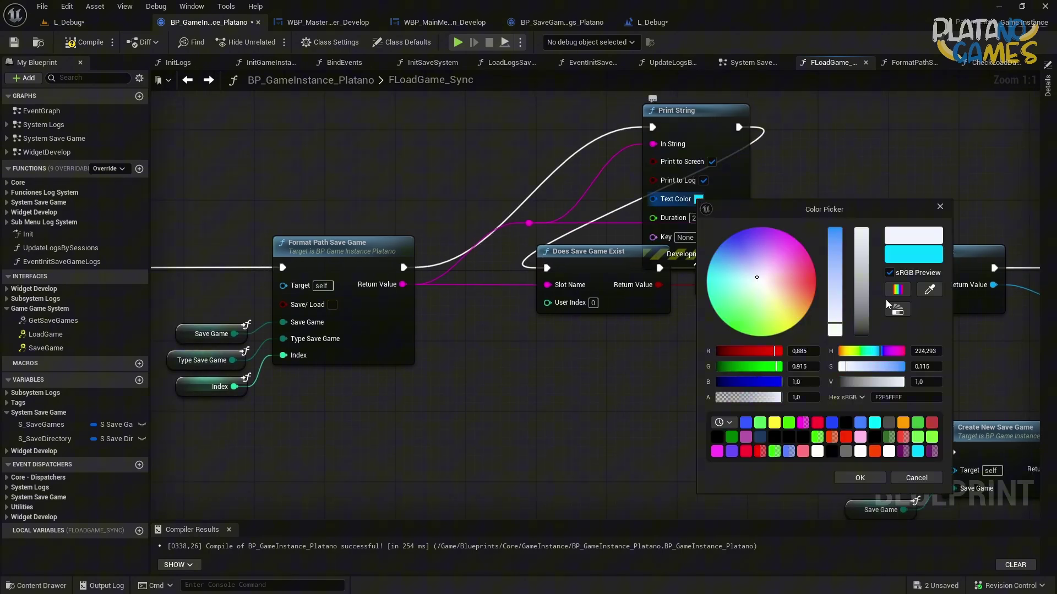
drag(866, 382, 801, 398)
click(832, 422)
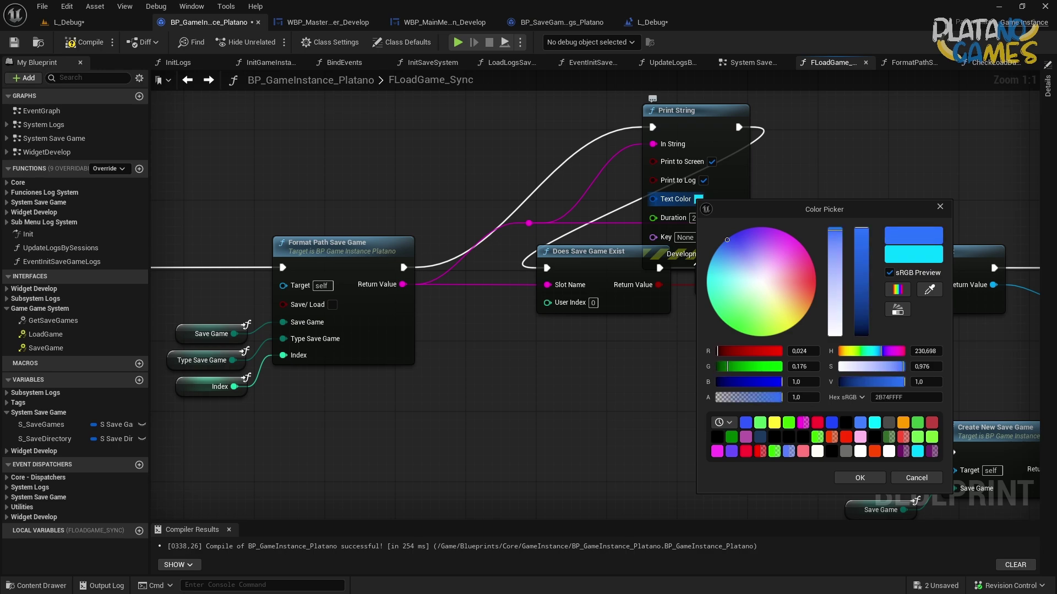
click(860, 479)
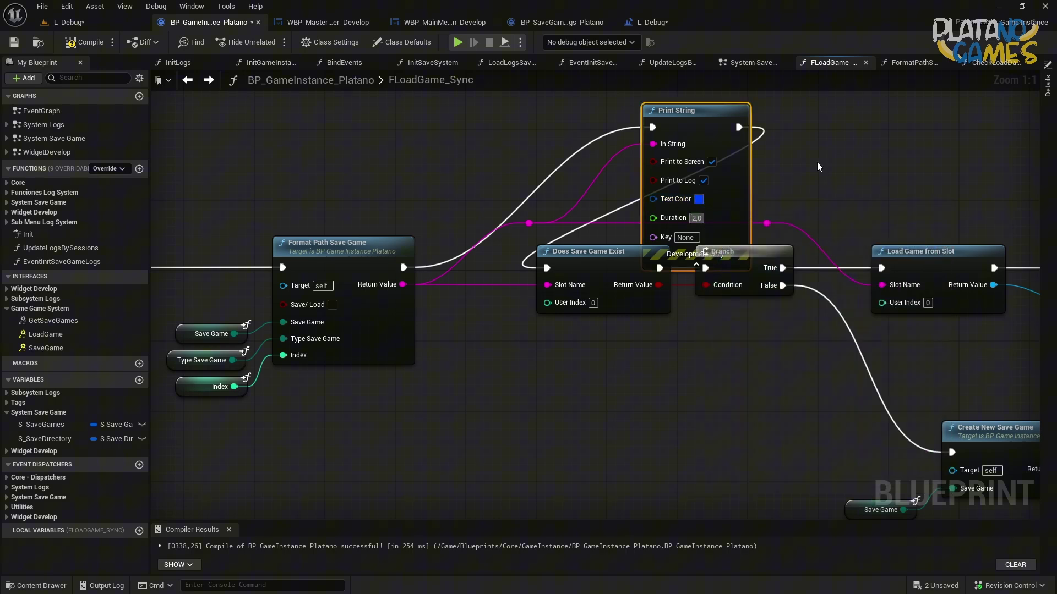
text(00)
mouse_move(817, 162)
right_down()
mouse_move(759, 214)
mouse_move(822, 172)
right_up()
click(13, 43)
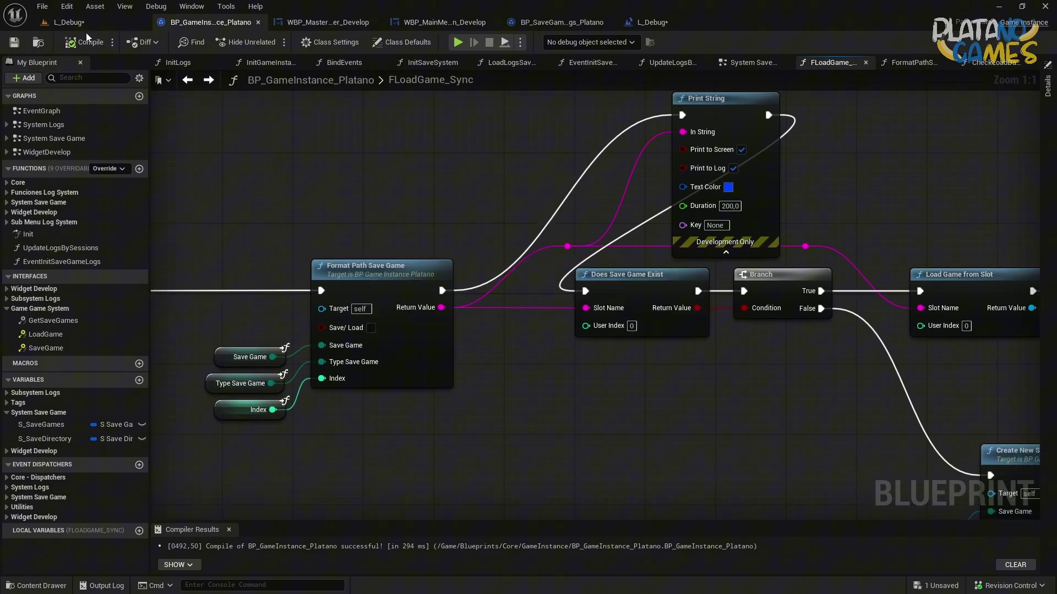
Compile, save and test-play the L_Debug level, then open the function named in the infinite-loop error
click(653, 22)
right_drag(574, 185, 611, 203)
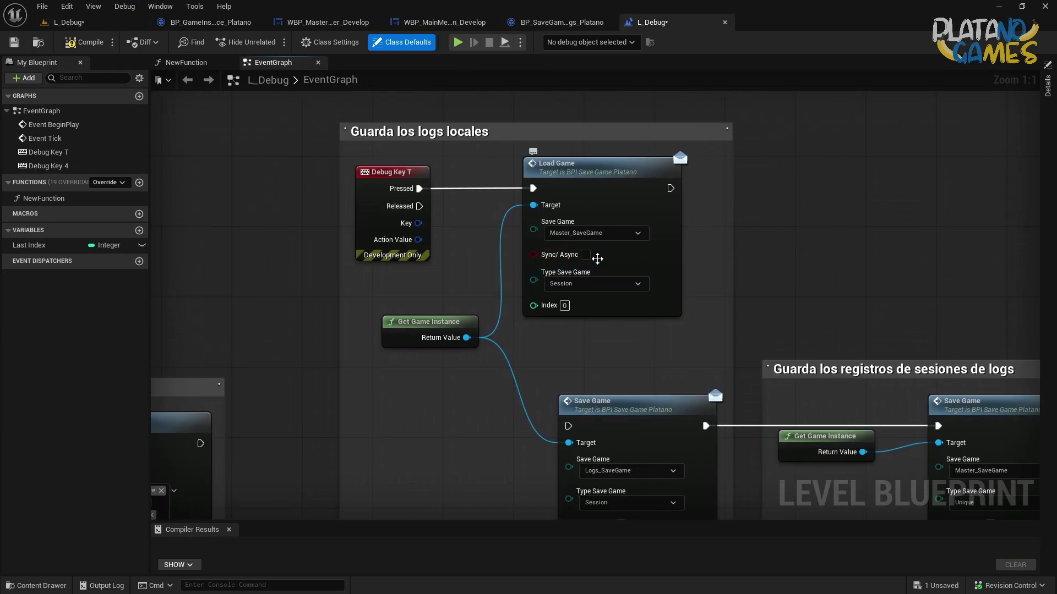
click(83, 42)
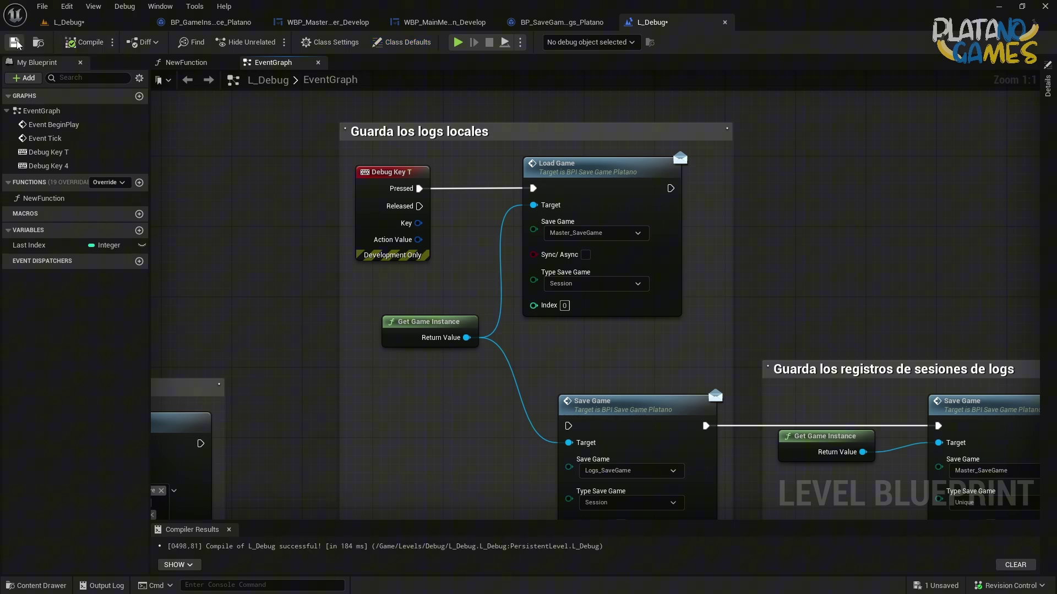
click(13, 43)
click(457, 42)
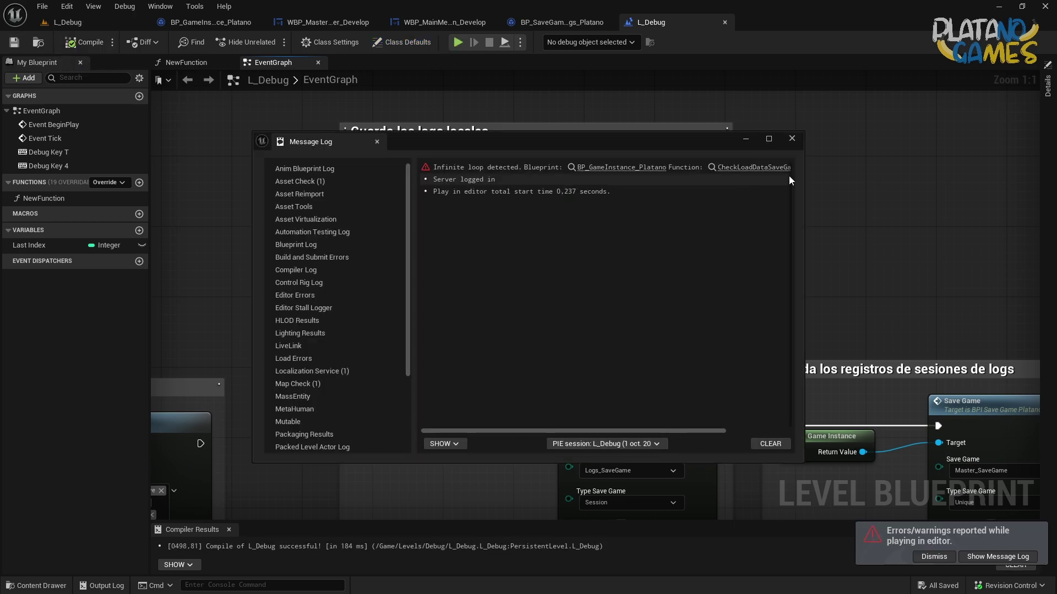
click(655, 167)
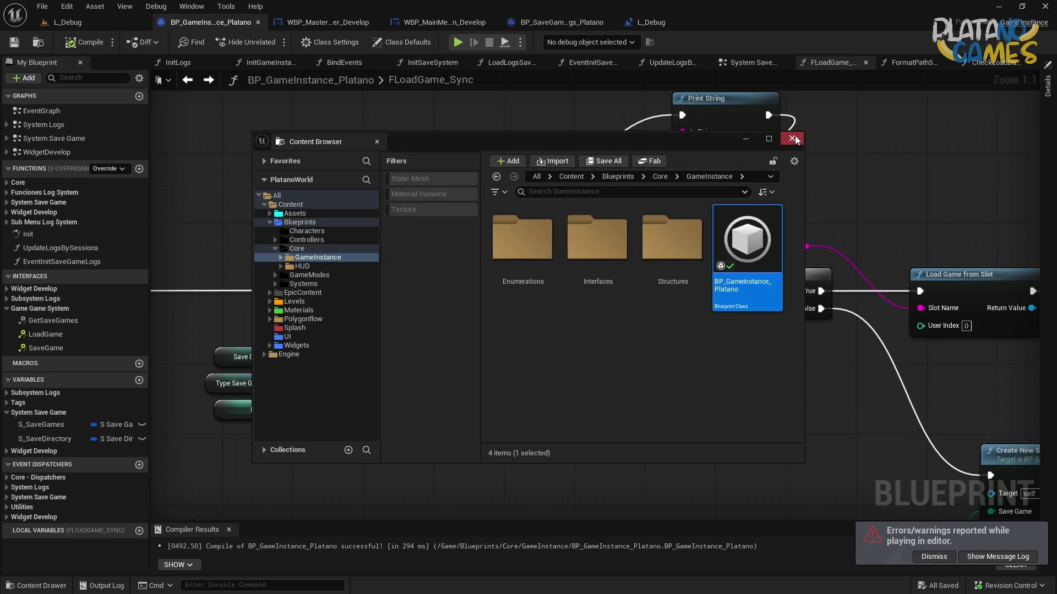
Review the FLoadGame_Sync graph, then select L_Debug's Load Game node and play the level again
click(533, 177)
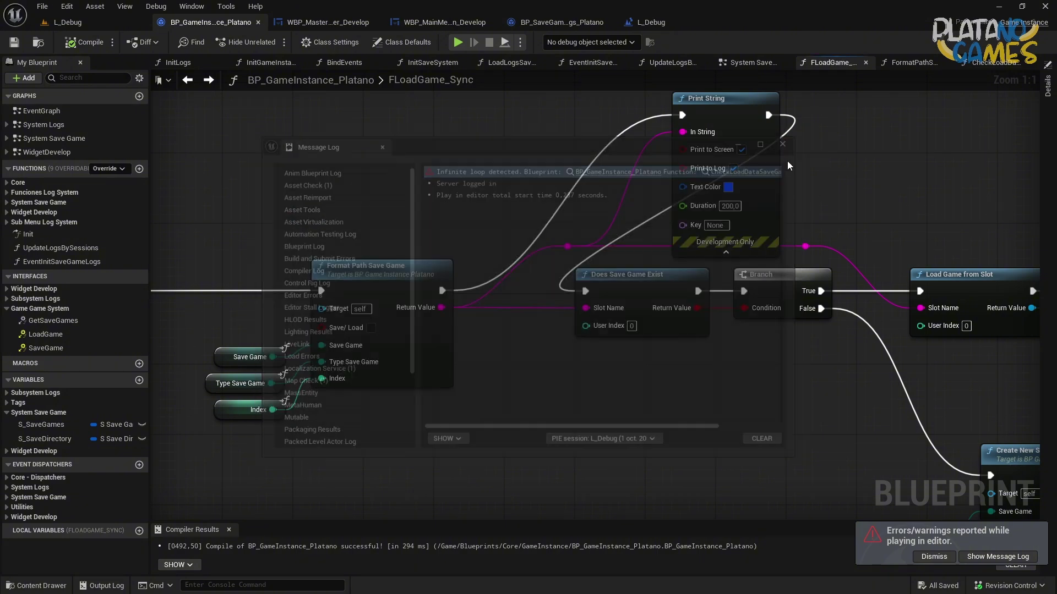
mouse_move(628, 234)
right_down()
mouse_move(592, 248)
mouse_move(648, 272)
right_up()
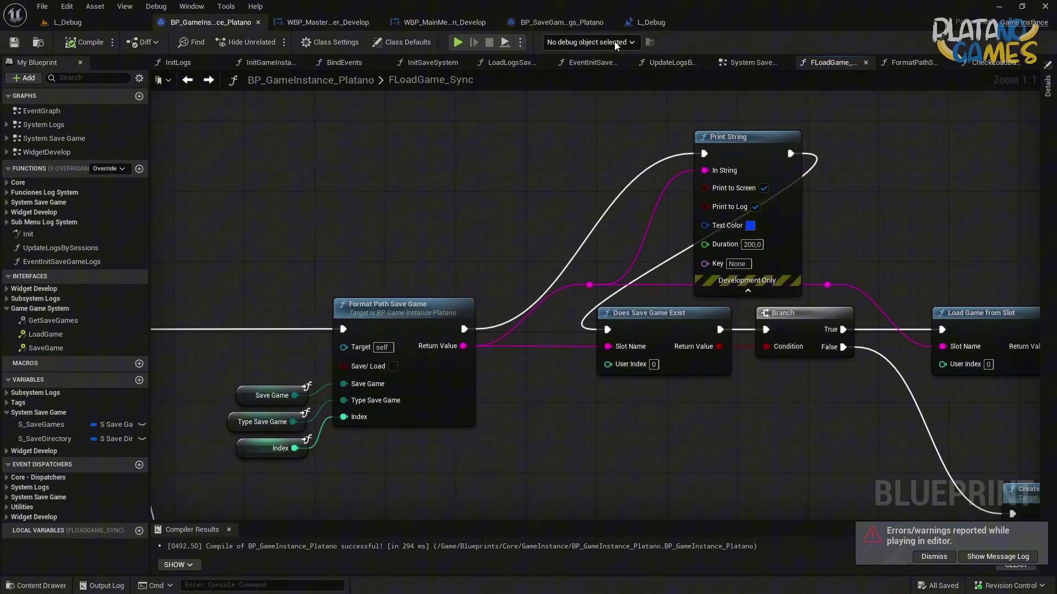
click(641, 26)
click(653, 314)
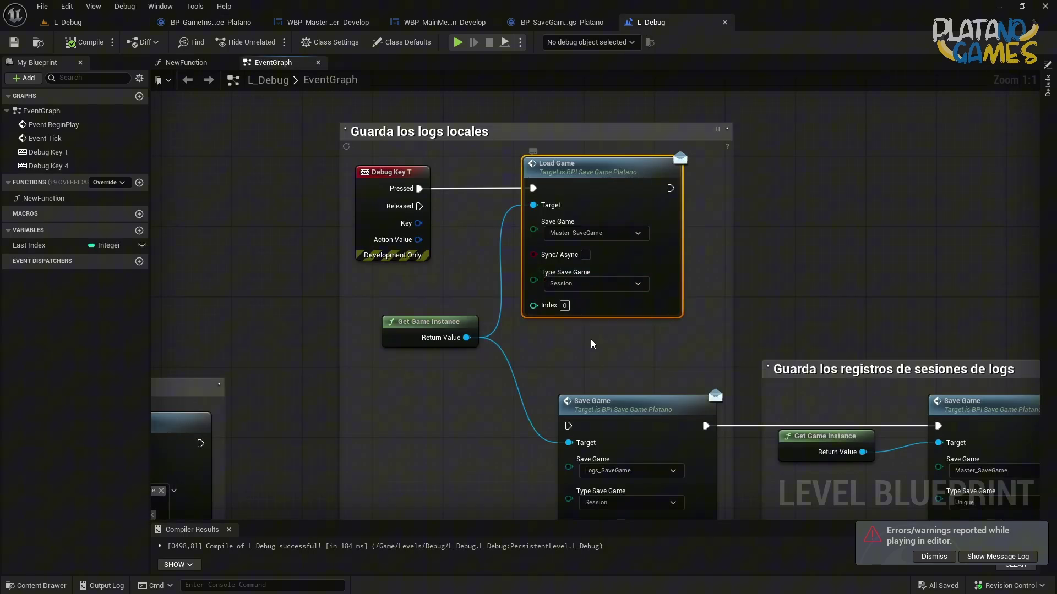
right_drag(587, 334, 614, 308)
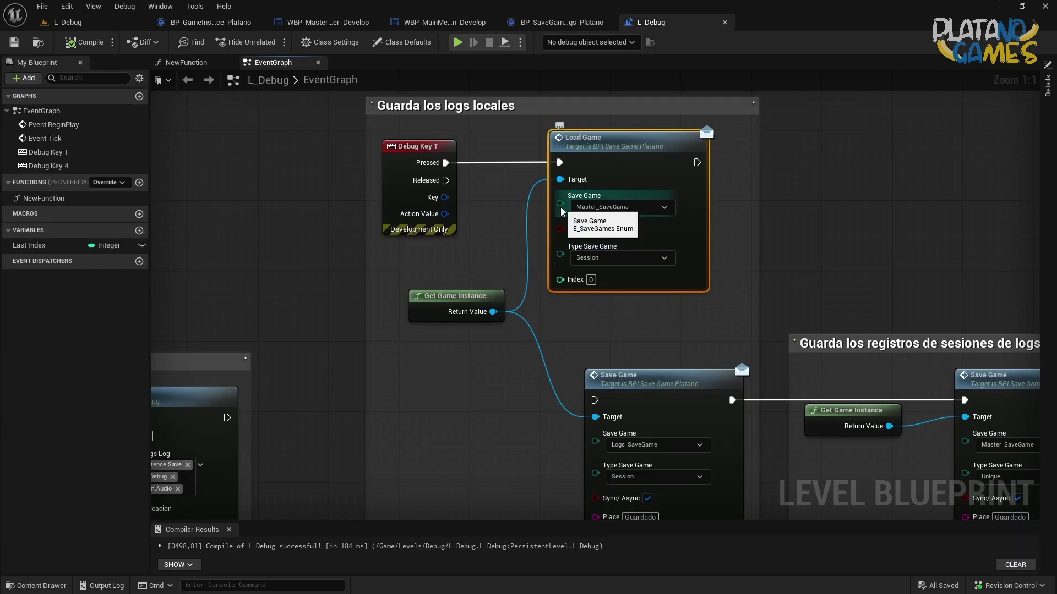
click(457, 41)
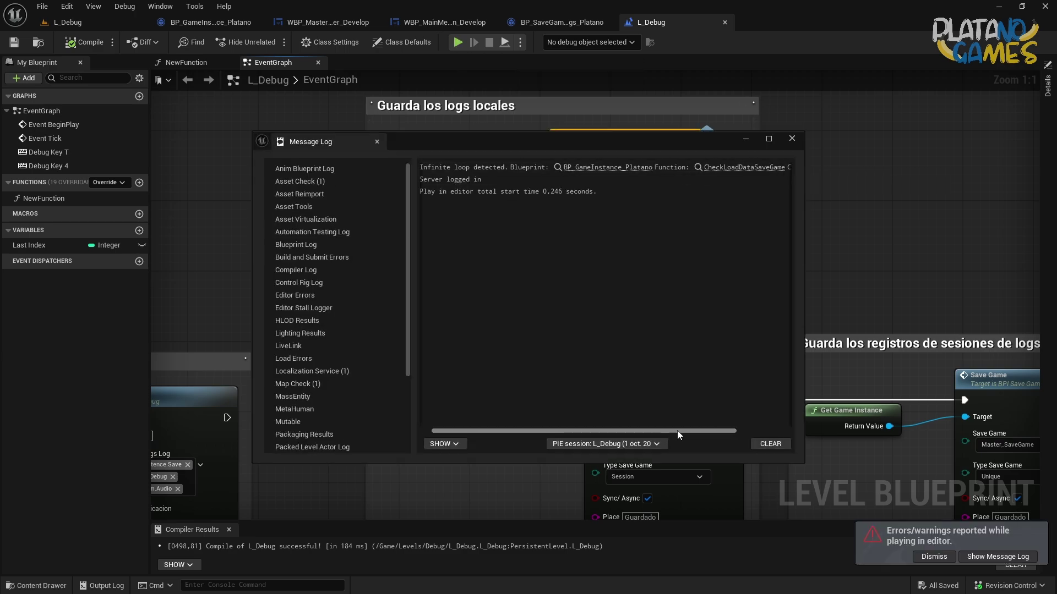
drag(677, 431, 728, 429)
Jump to CheckLoadDataSaveGame, minimise the Content Browser and Message Log, then select UpdateLogsBySessions' Load Game node
click(660, 167)
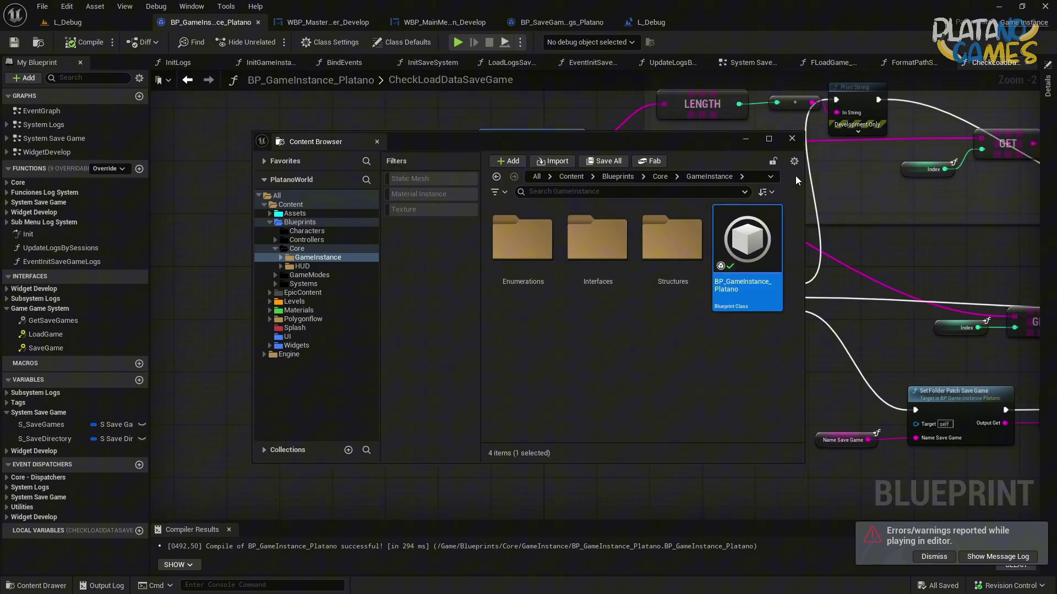
click(747, 138)
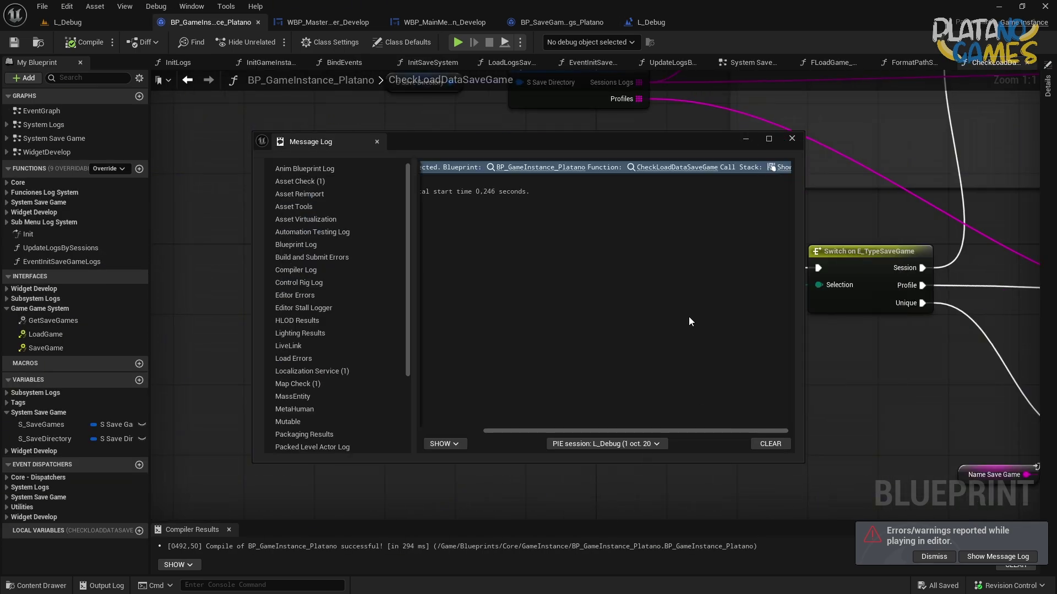
click(745, 139)
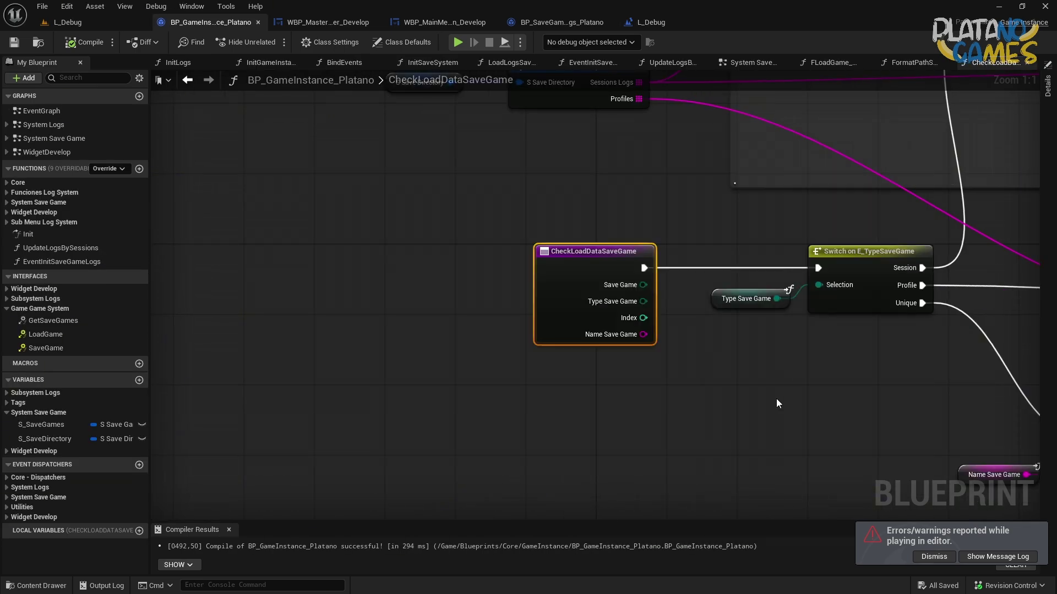
scroll(586, 369, down, 3)
scroll(587, 339, up, 2)
mouse_move(587, 339)
right_down()
mouse_move(431, 400)
mouse_move(497, 414)
right_up()
scroll(430, 399, down, 1)
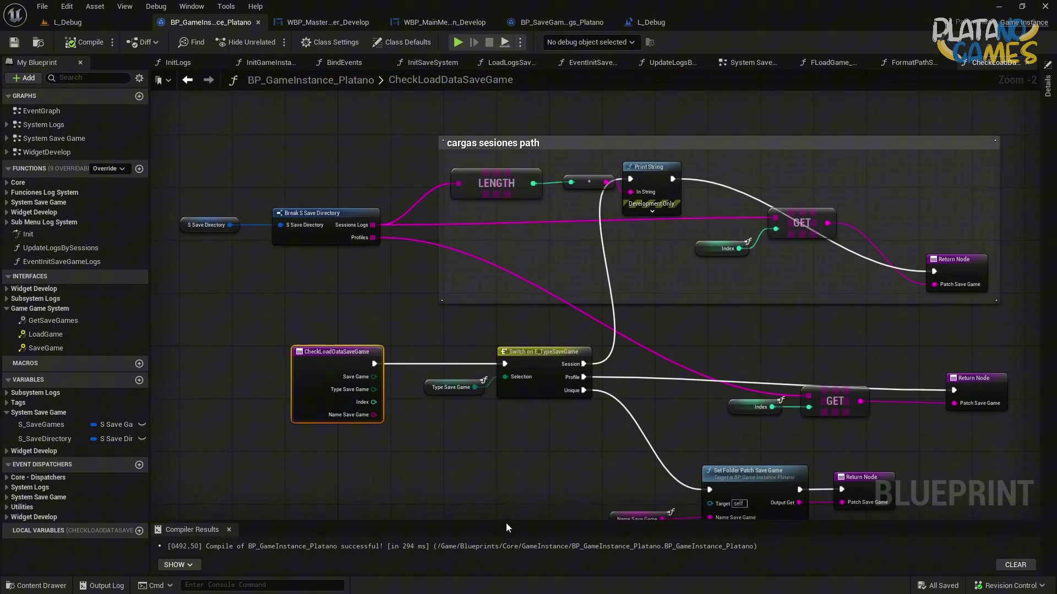
drag(506, 521, 507, 503)
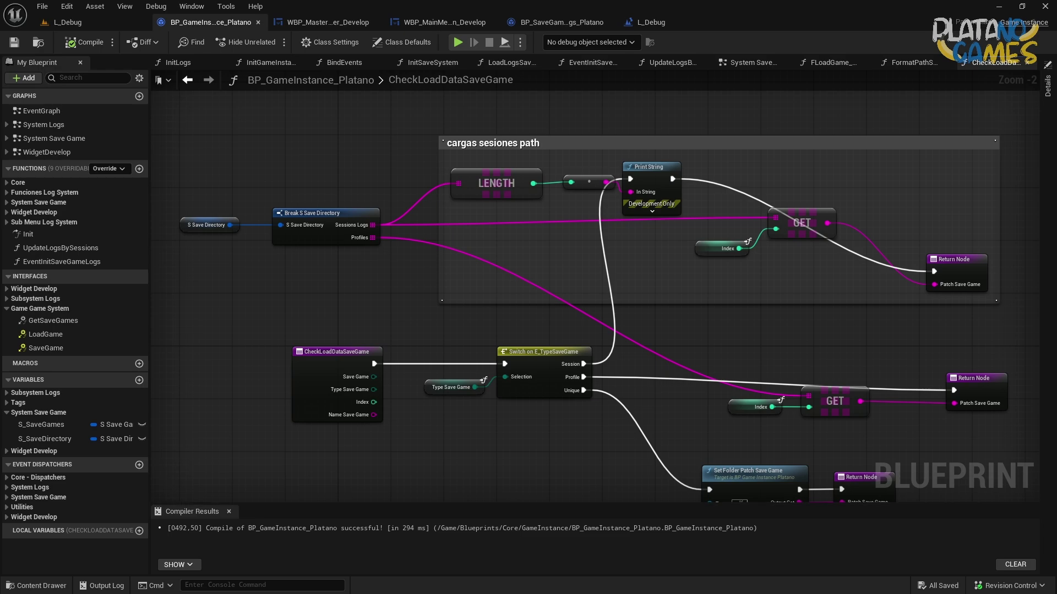
key(ctrl+z)
drag(292, 126, 582, 412)
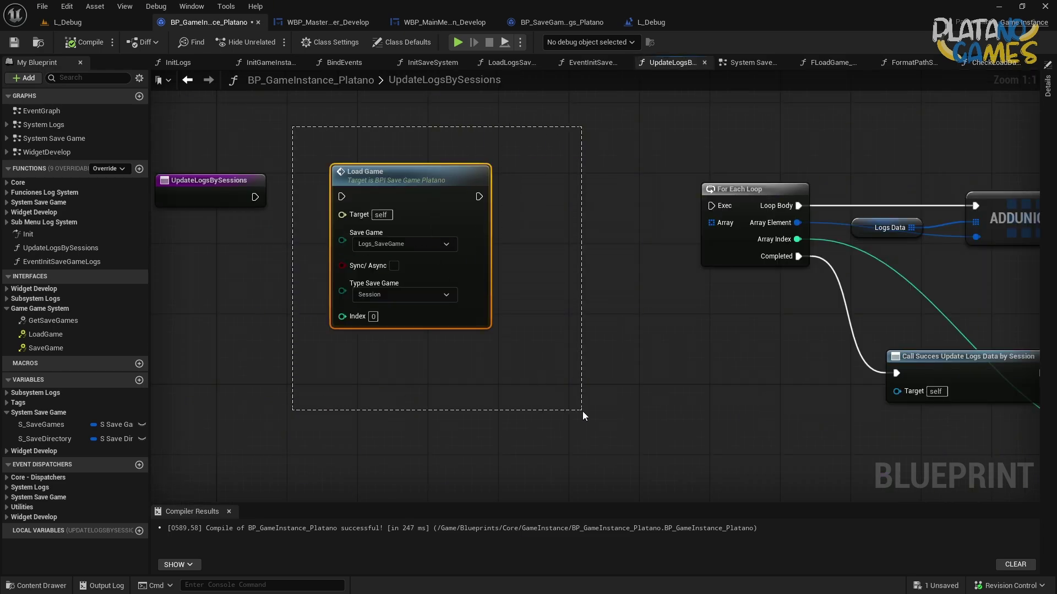
Move Load Game aside and wire the UpdateLogsBySessions entry straight into For Each Loop
drag(479, 308, 473, 408)
click(530, 352)
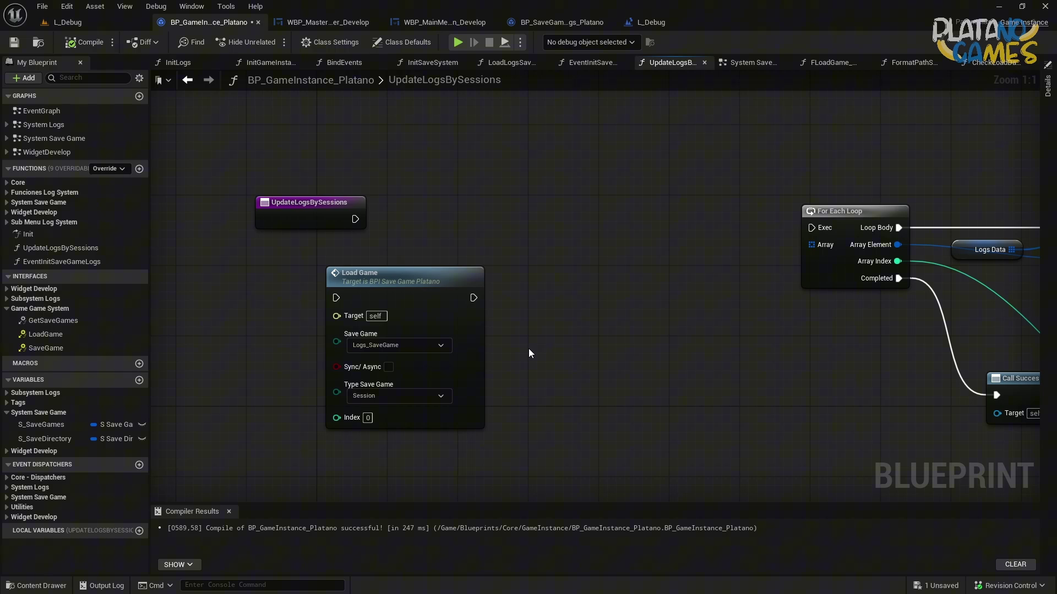
drag(355, 219, 811, 228)
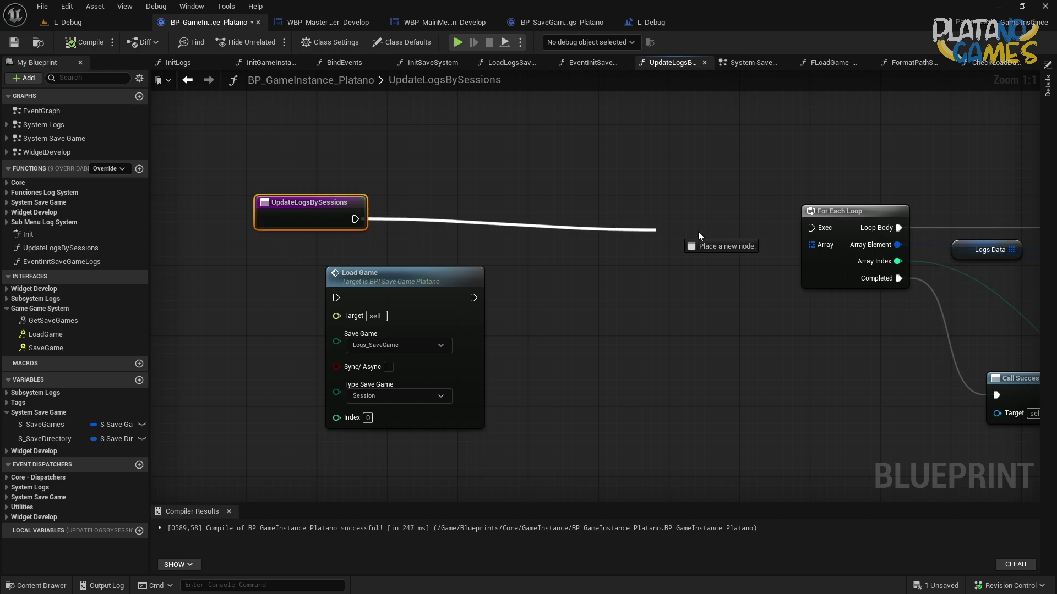
Reopen CheckLoadDataSaveGame from its call in the FormatPathSaveGame graph
click(984, 63)
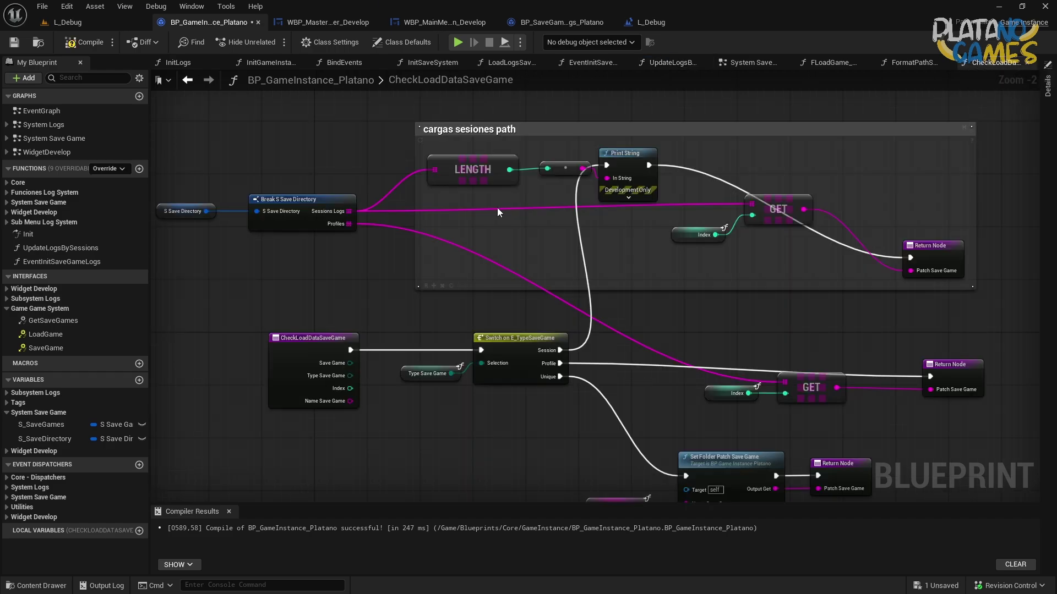
click(912, 62)
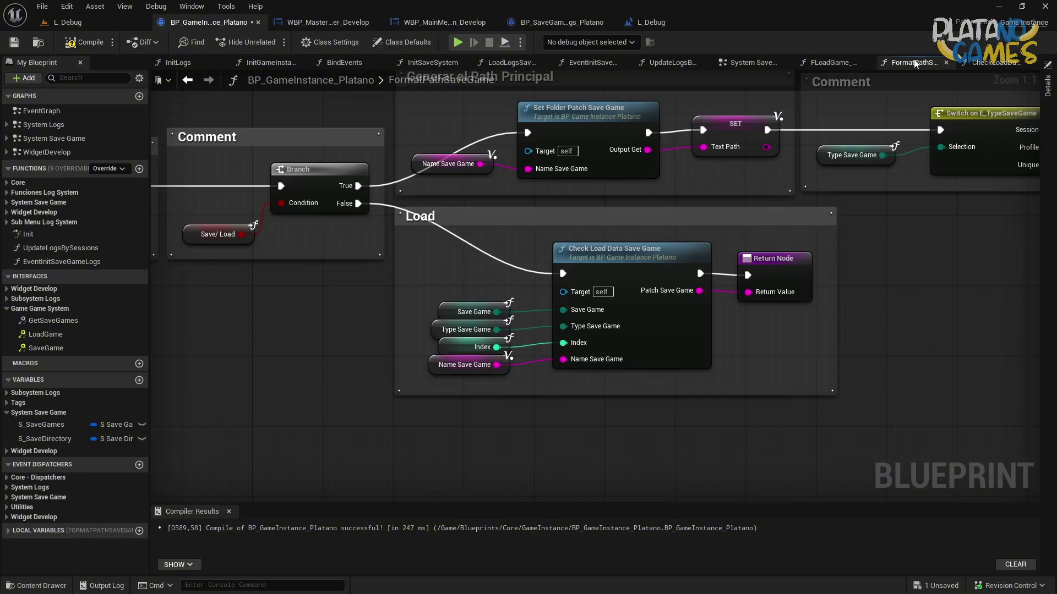
mouse_move(517, 199)
right_down()
mouse_move(424, 342)
mouse_move(631, 264)
right_up()
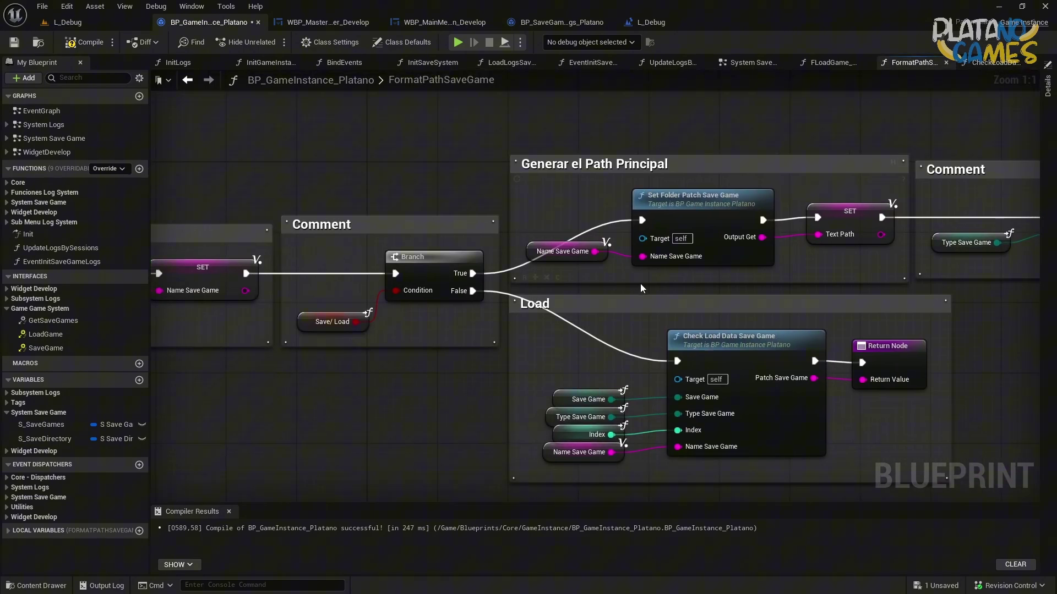
double_click(754, 345)
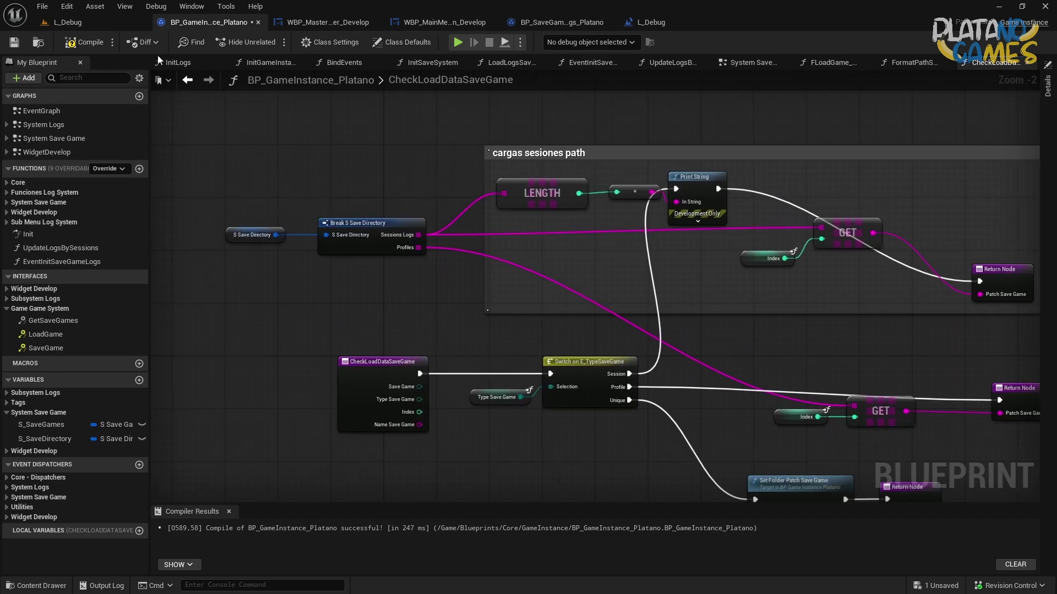
In FLoadGame_Sync, splice a Print String of the save path before Does Save Game Exist, then play
key(alt+Left)
click(811, 64)
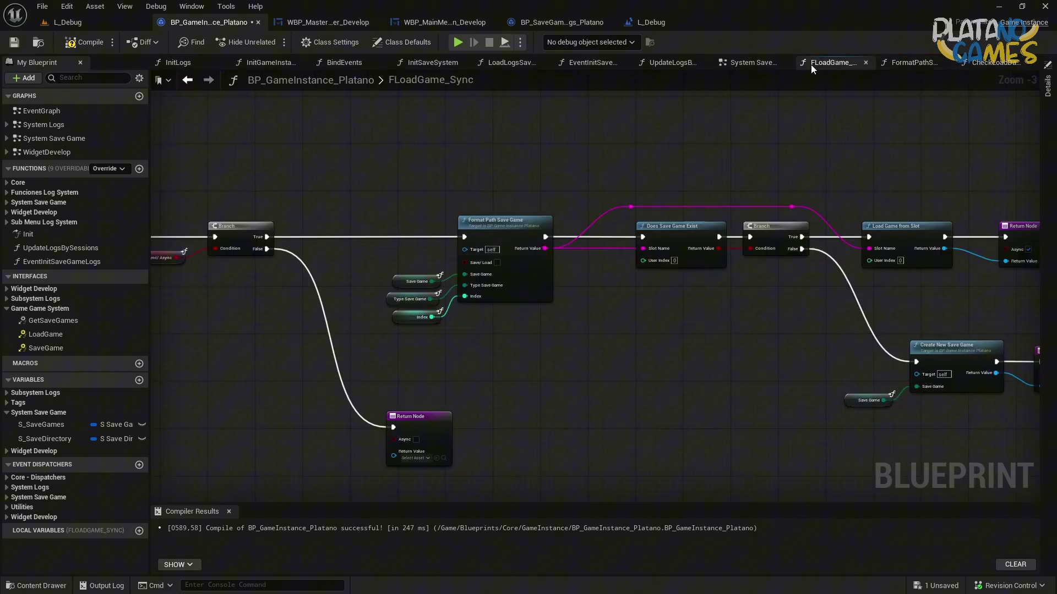
scroll(654, 127, up, 3)
right_click(563, 144)
text(print)
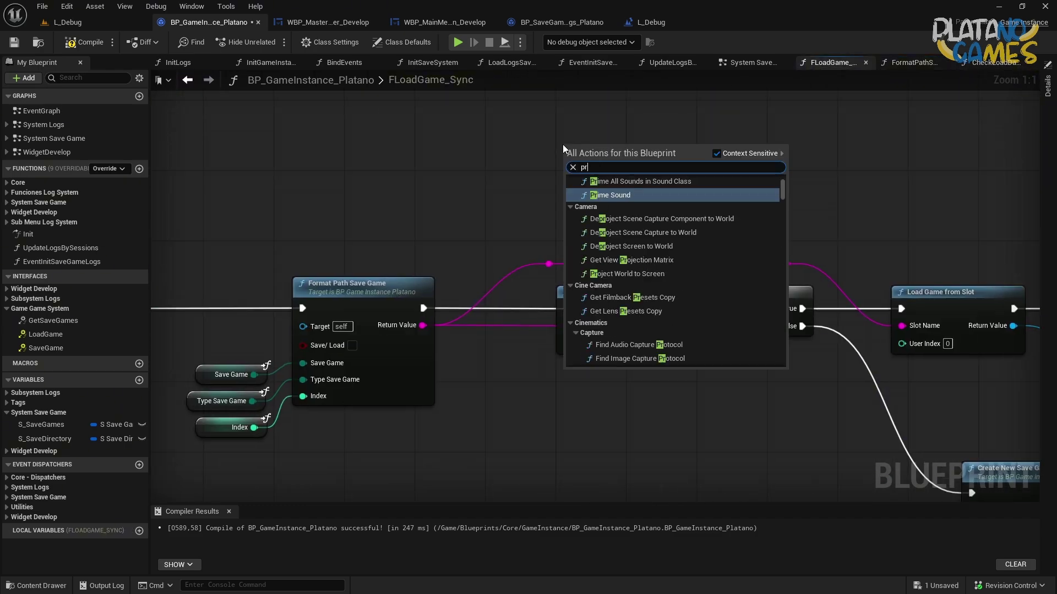
key(Return)
drag(590, 158, 697, 194)
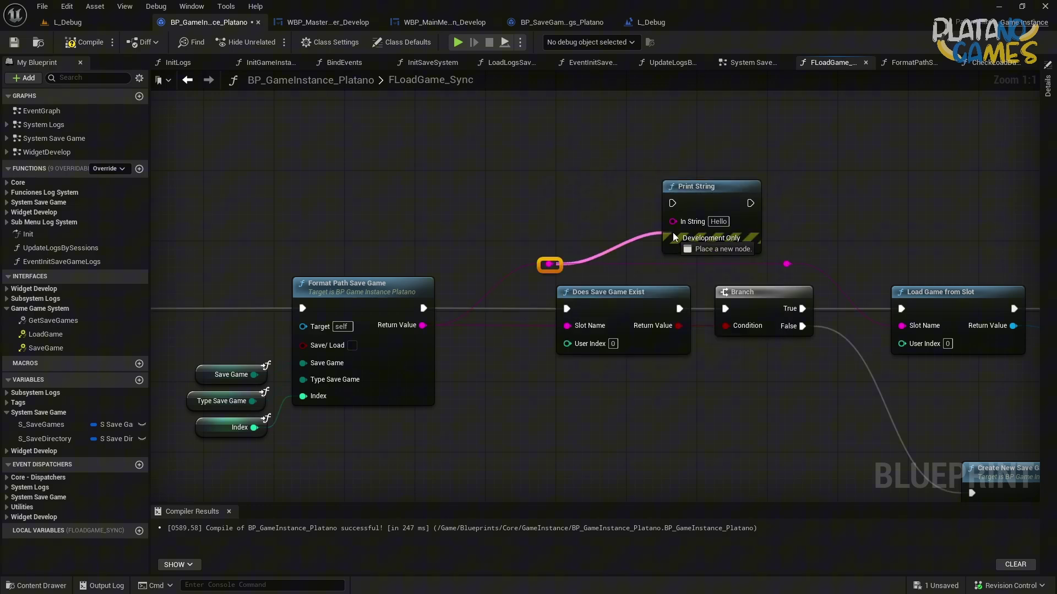
drag(549, 264, 672, 221)
mouse_move(567, 309)
ctrl+mouse_down()
mouse_move(672, 203)
mouse_move(441, 153)
mouse_move(576, 308)
ctrl+mouse_up()
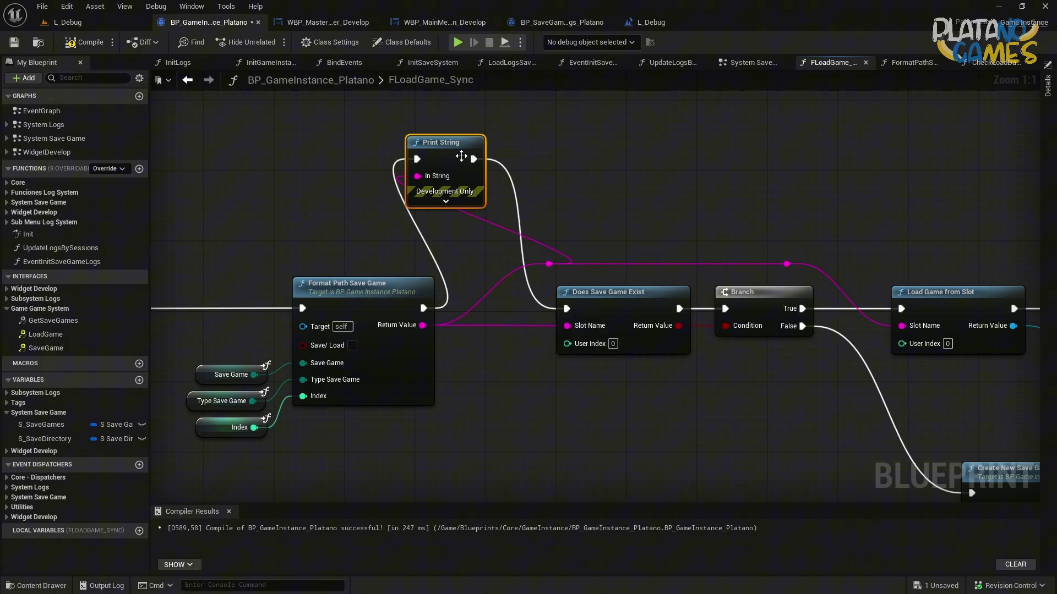
drag(440, 142, 475, 142)
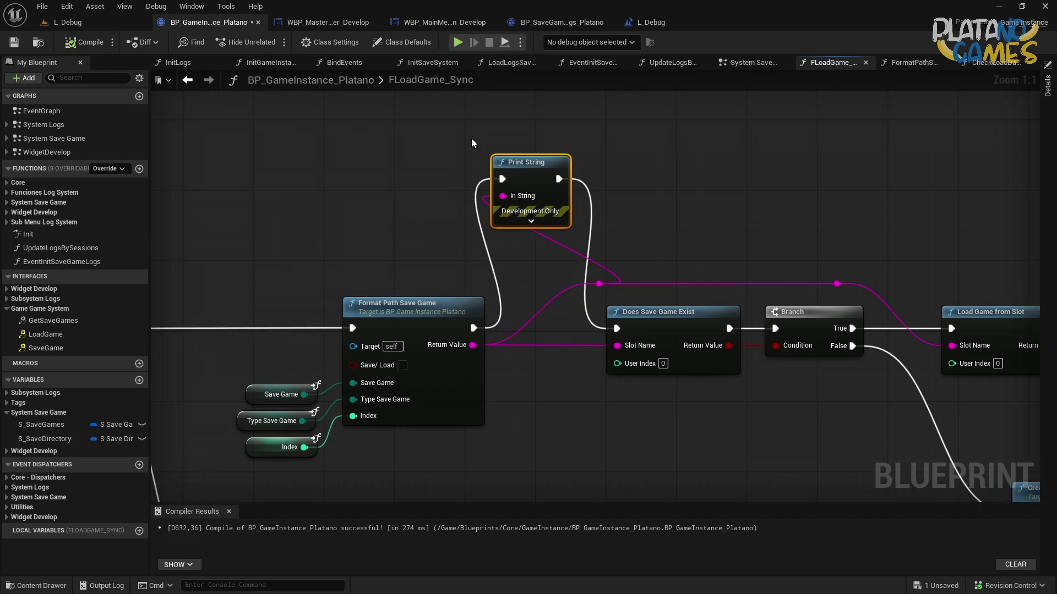
click(457, 42)
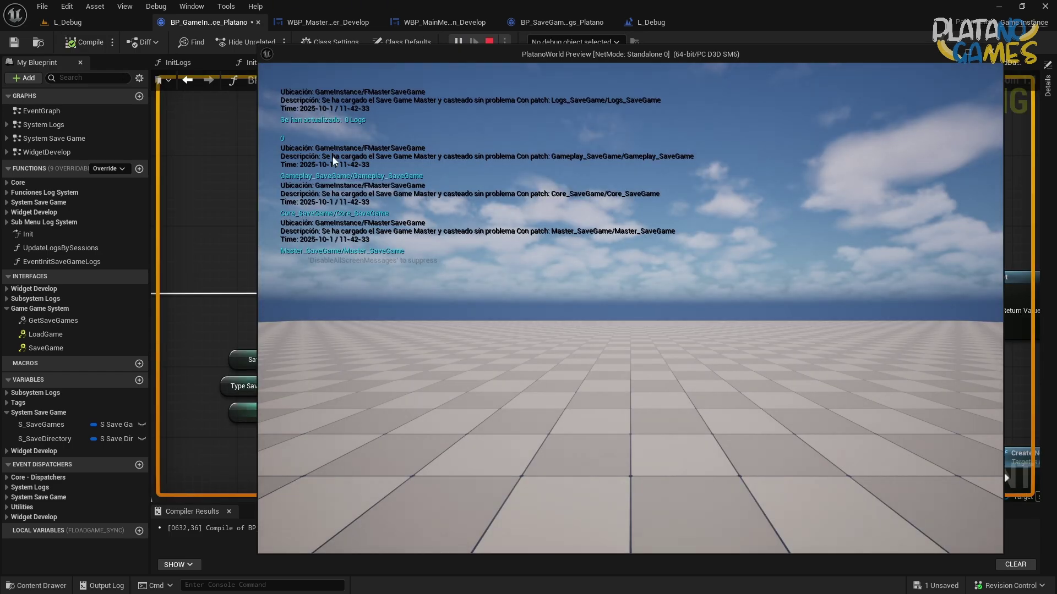
Give the Print String yellow text and a duration of 200, compile, and run a quick play test
key(Escape)
click(529, 215)
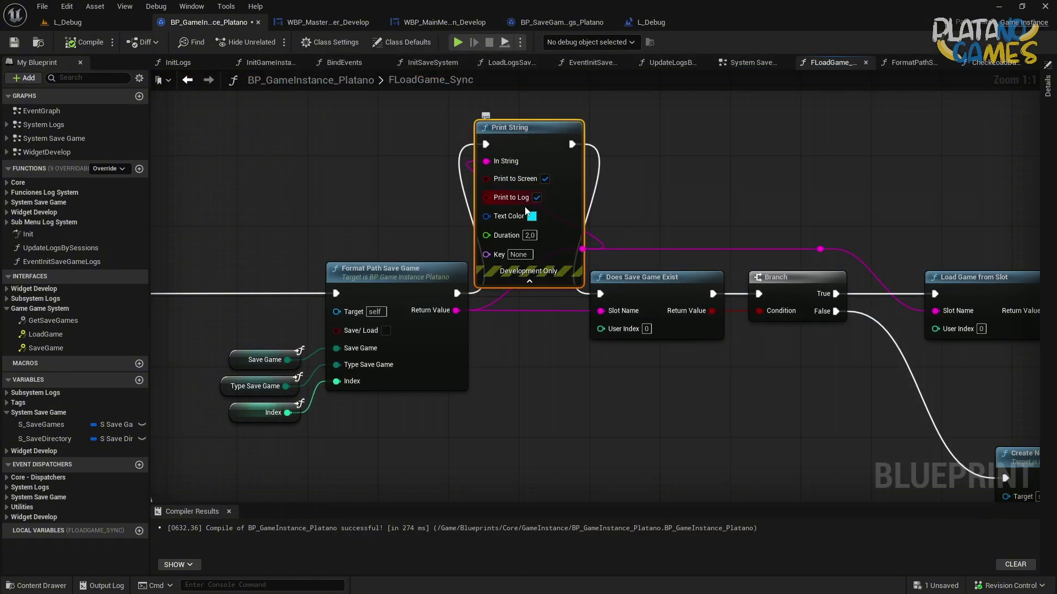
click(532, 216)
click(635, 336)
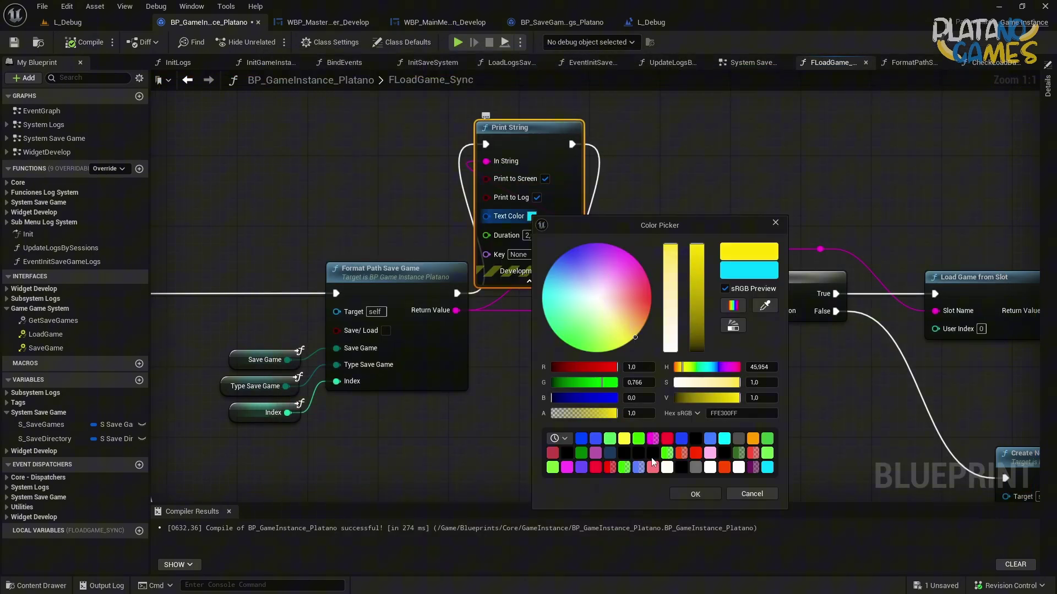
key(Return)
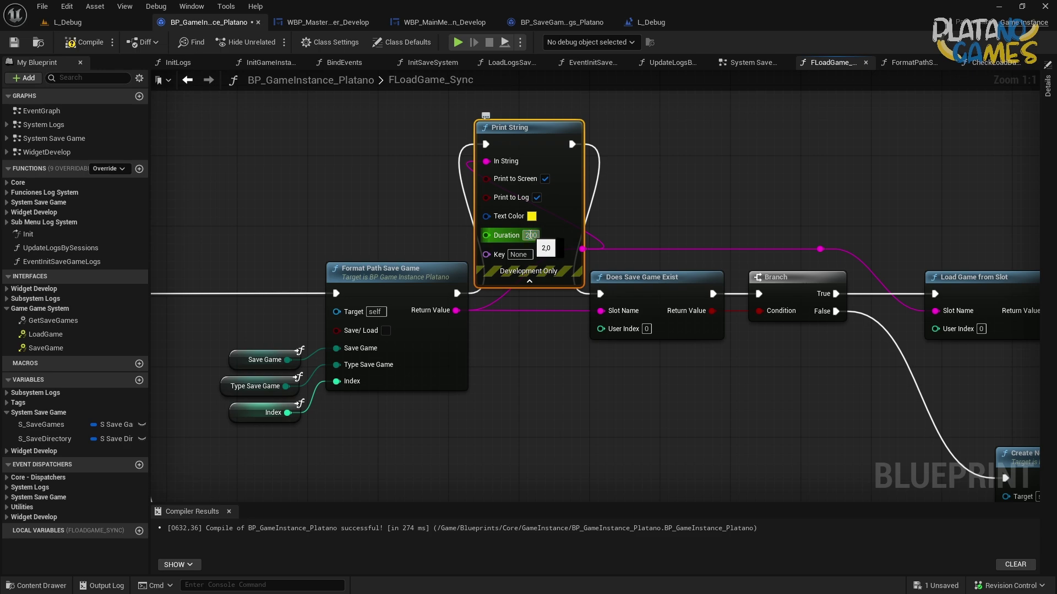
key(Return)
click(83, 42)
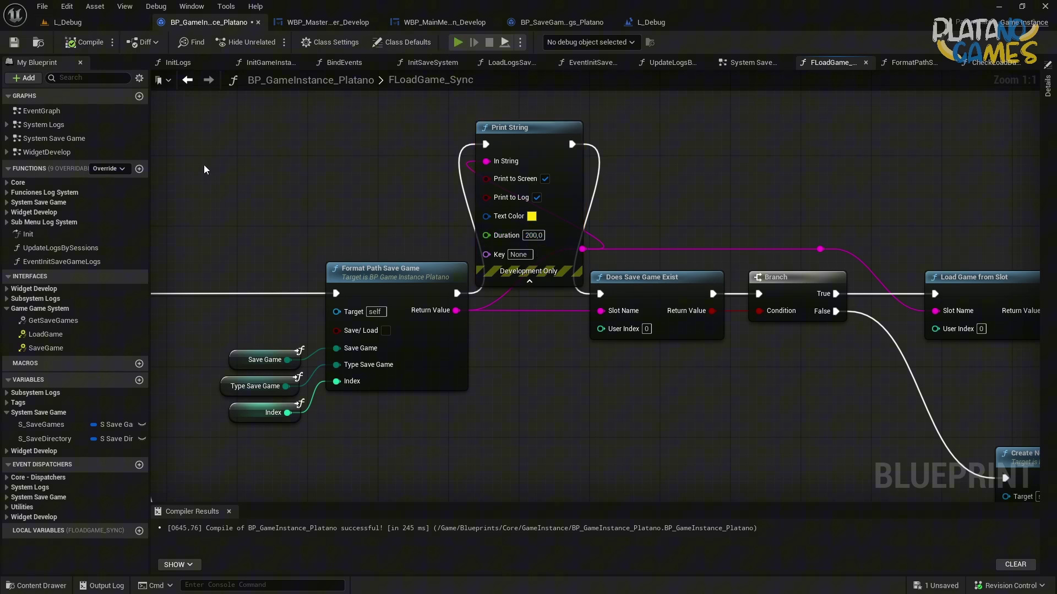
key(alt+p)
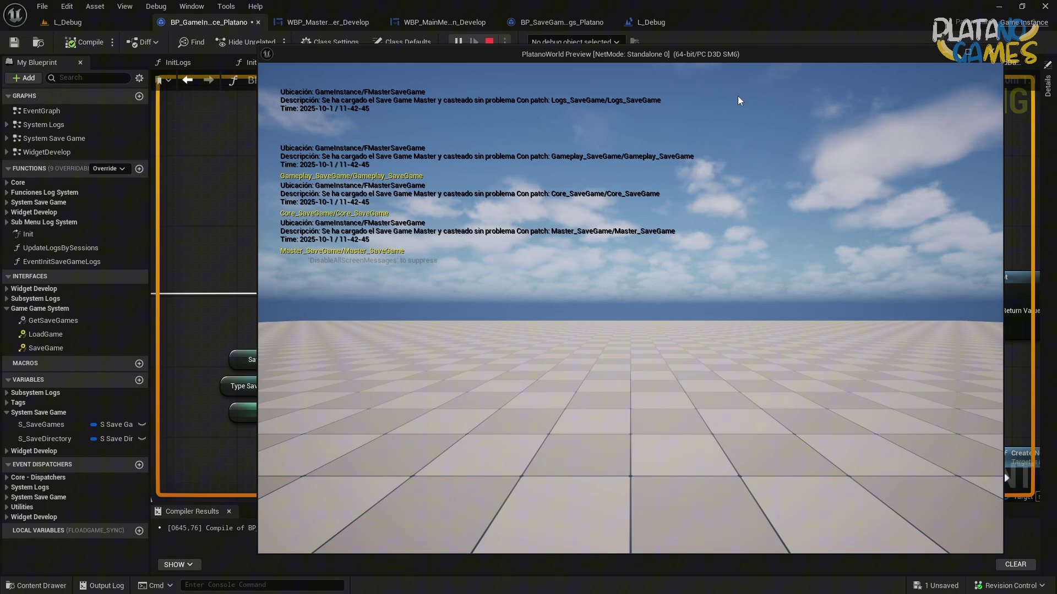
key(Escape)
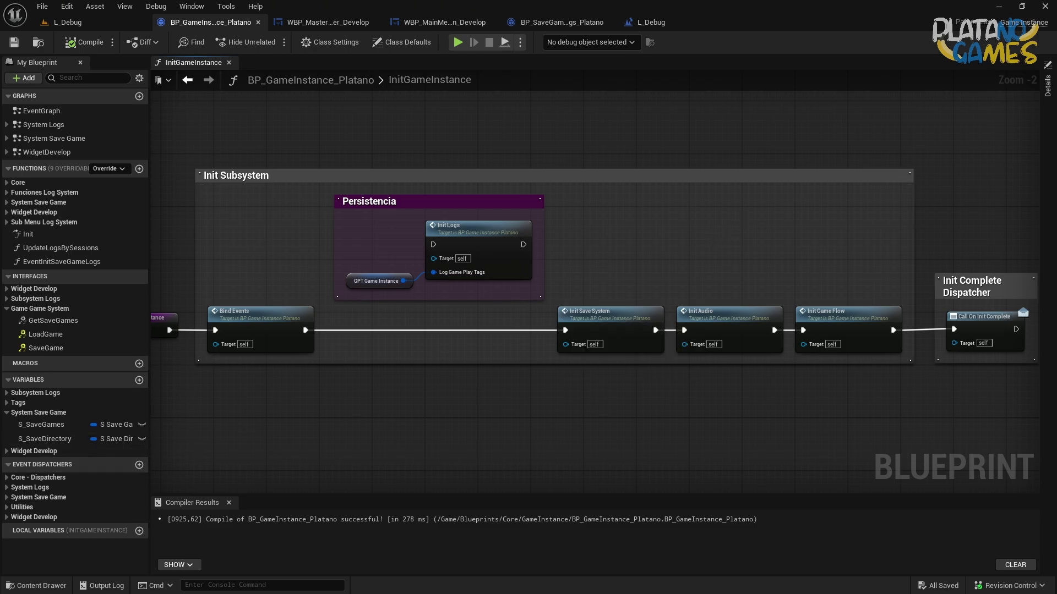
mouse_move(48, 438)
mouse_down()
mouse_move(408, 414)
mouse_move(504, 392)
mouse_up()
click(455, 433)
scroll(455, 425, up, 2)
click(529, 286)
mouse_move(548, 447)
right_down()
mouse_move(518, 402)
mouse_move(515, 419)
right_up()
drag(562, 405, 619, 395)
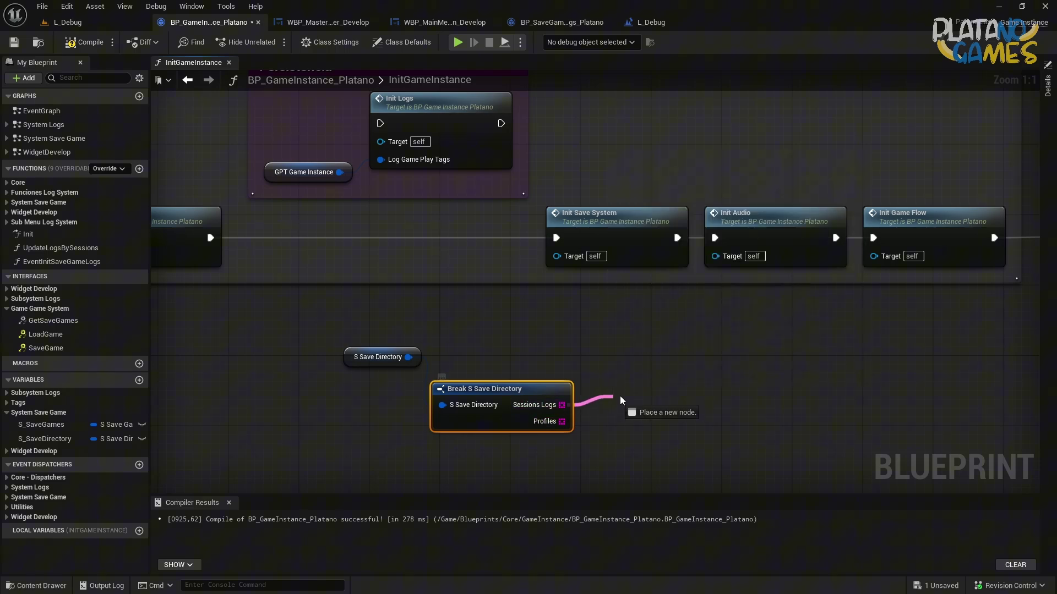
click(602, 422)
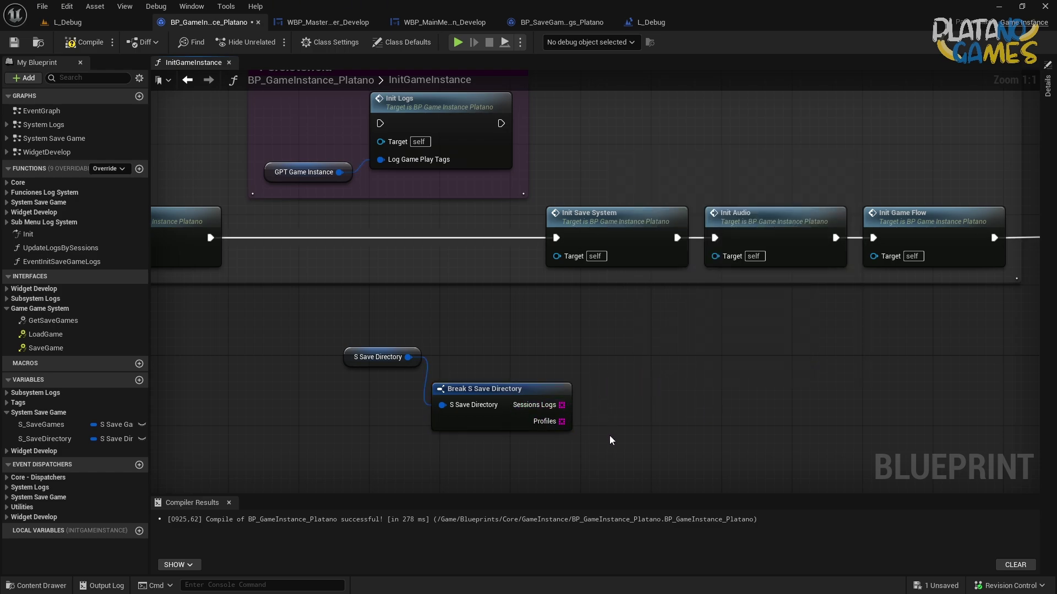
drag(604, 452, 299, 322)
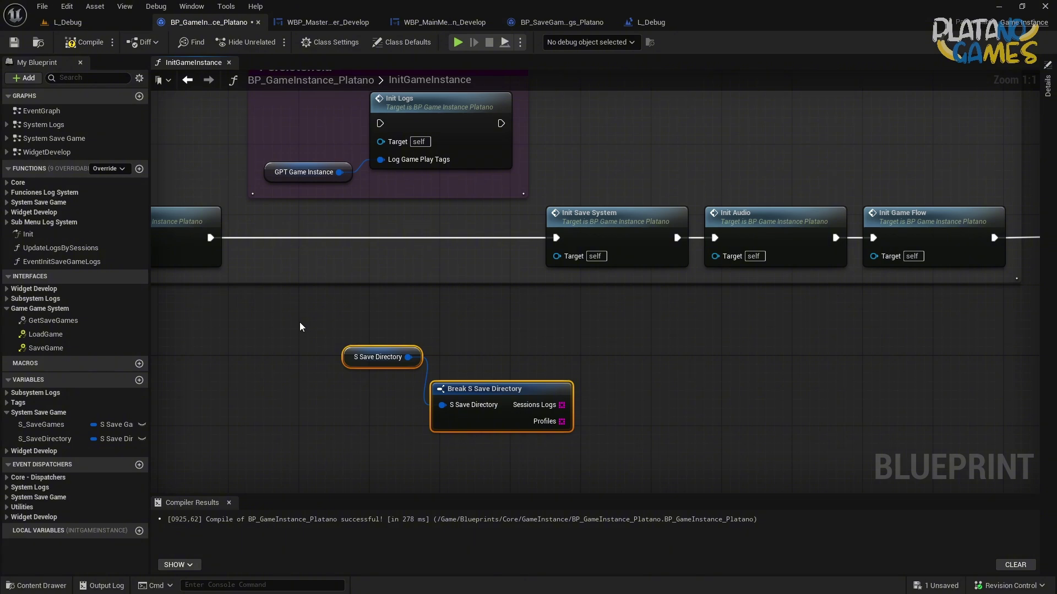
mouse_move(561, 405)
mouse_down()
mouse_move(616, 365)
mouse_move(392, 442)
mouse_up()
key(Delete)
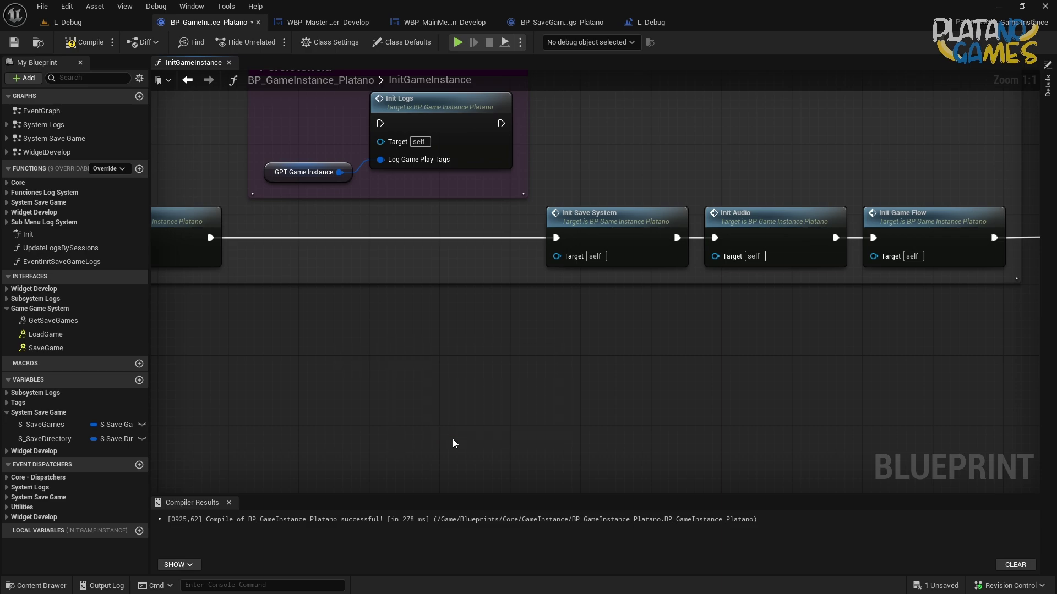
right_drag(452, 443, 457, 477)
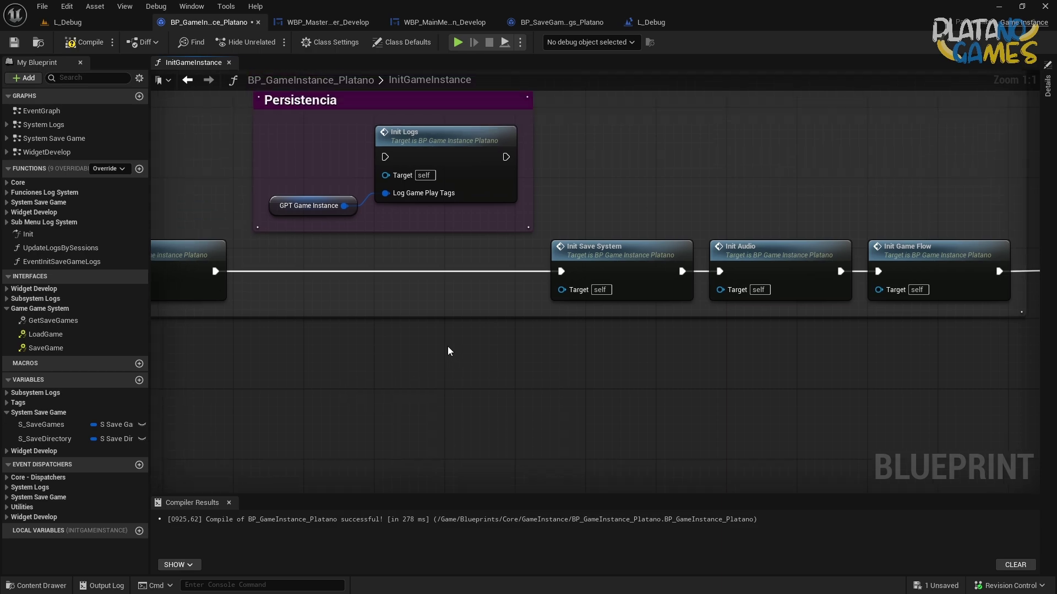
click(83, 42)
mouse_move(697, 321)
right_down()
mouse_move(456, 366)
mouse_move(608, 318)
right_up()
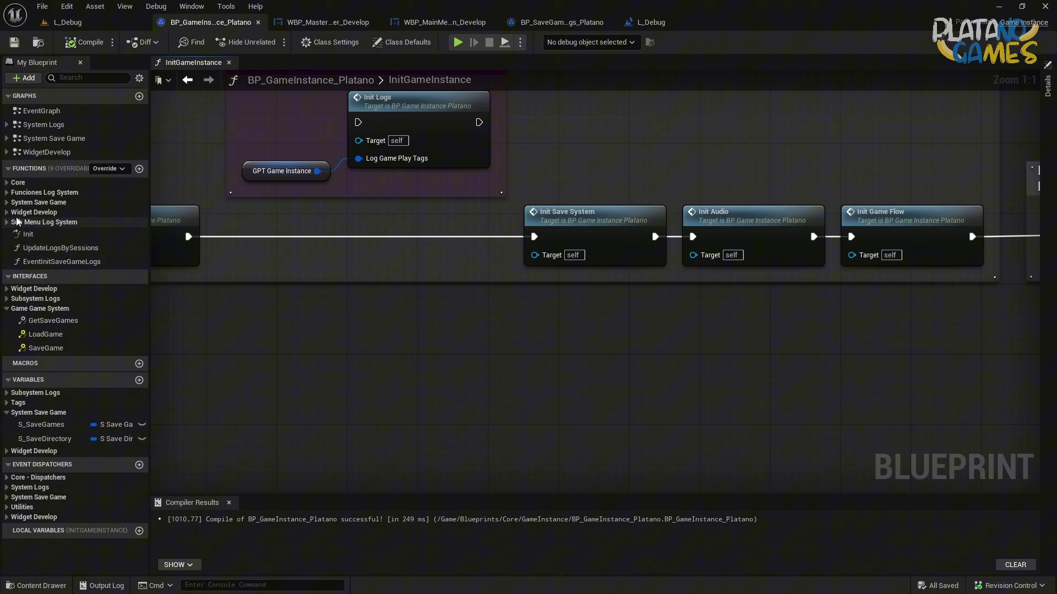
In EventInitSaveGameLogs, detach Update Logs by Sessions and insert a Sequence node after the event
double_click(50, 262)
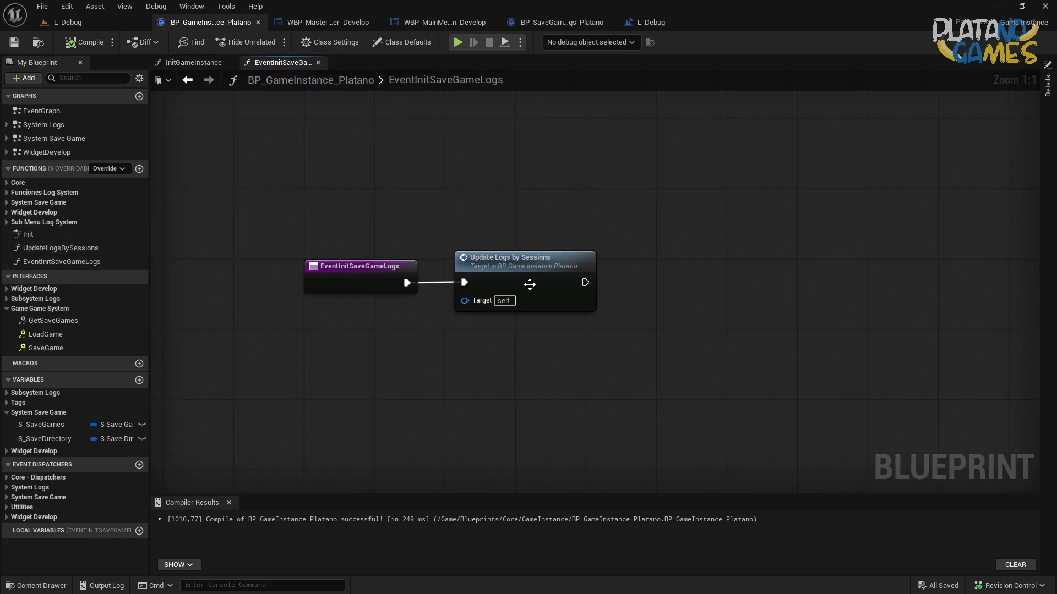
drag(529, 285, 794, 285)
drag(368, 309, 451, 205)
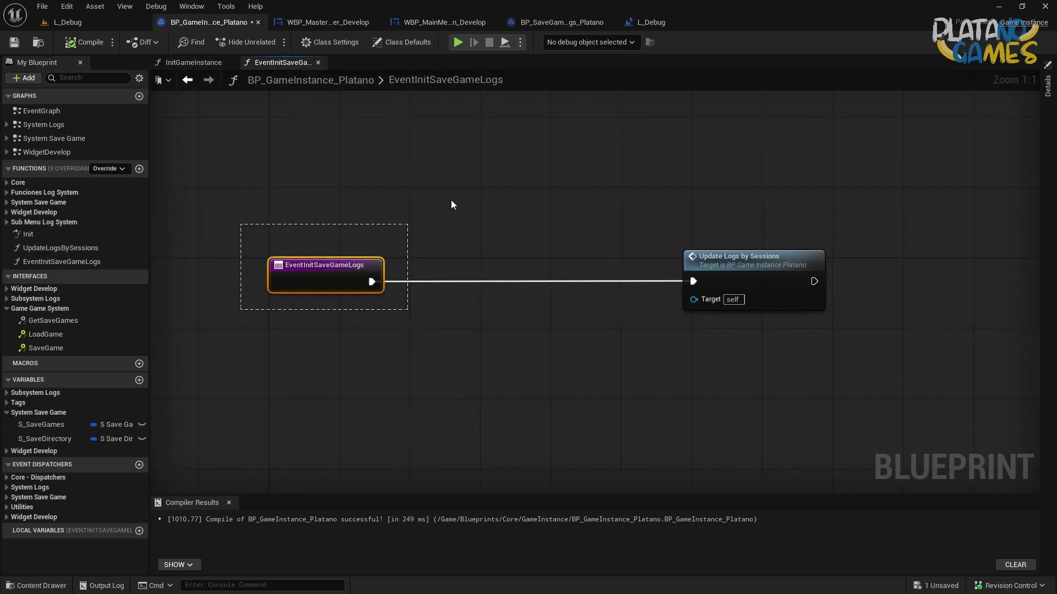
click(411, 216)
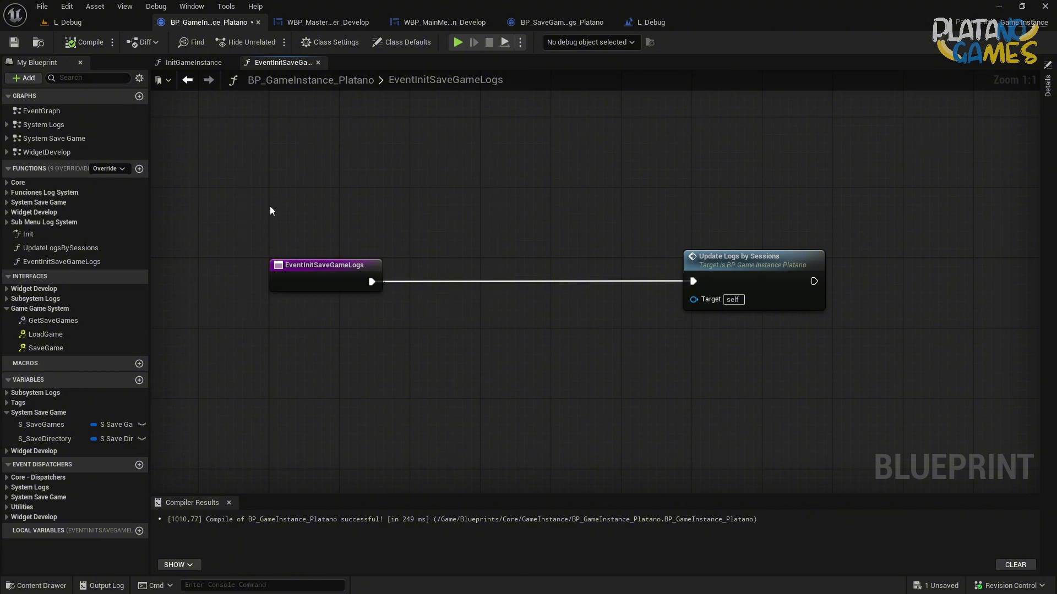
drag(268, 210, 440, 367)
alt+click(695, 281)
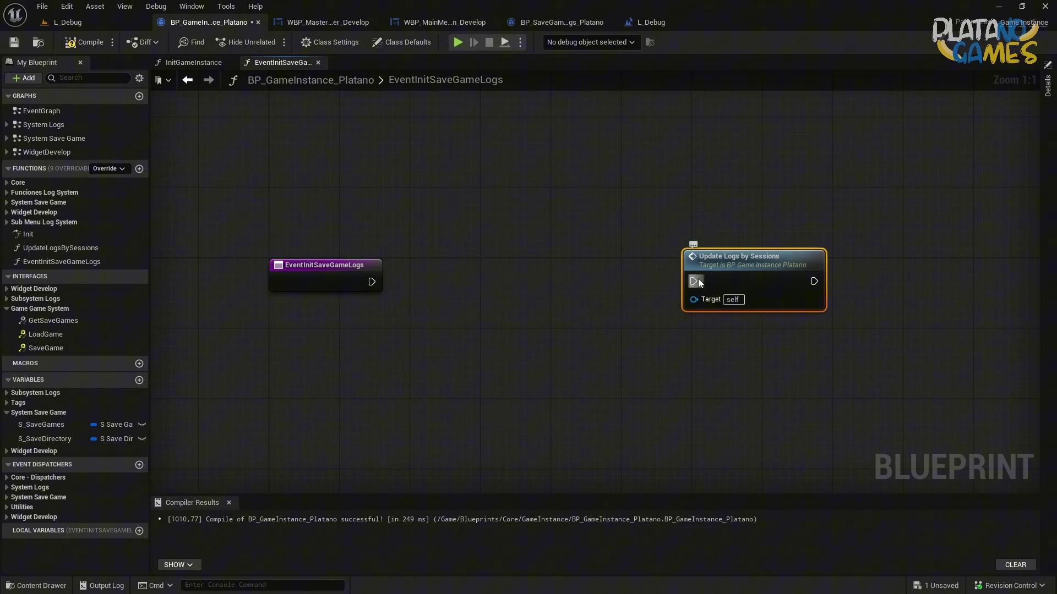
drag(698, 278, 512, 409)
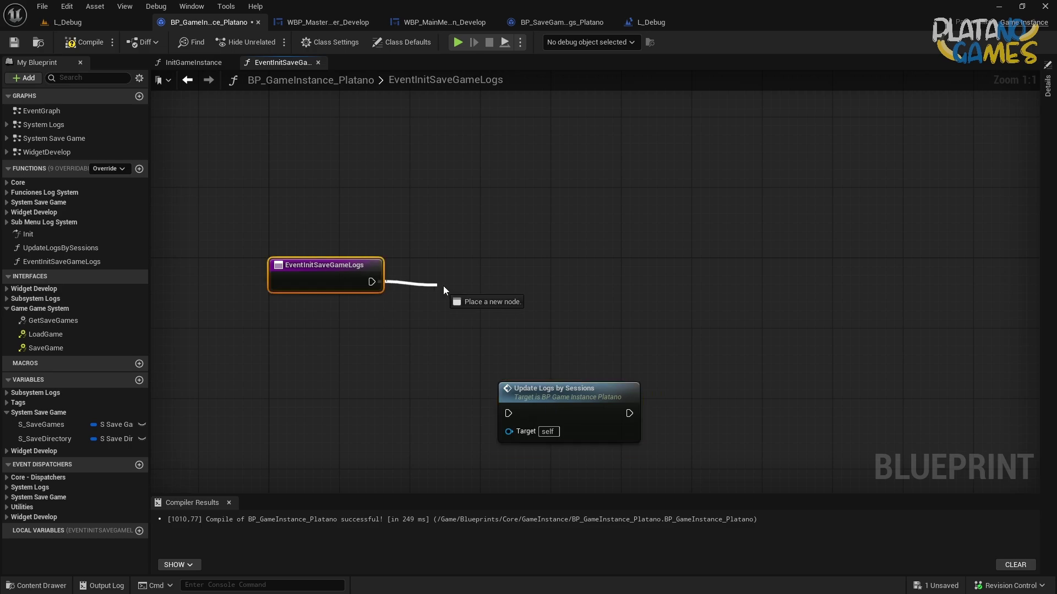
drag(371, 282, 443, 285)
right_drag(446, 308, 415, 315)
drag(548, 401, 583, 392)
right_drag(528, 267, 458, 288)
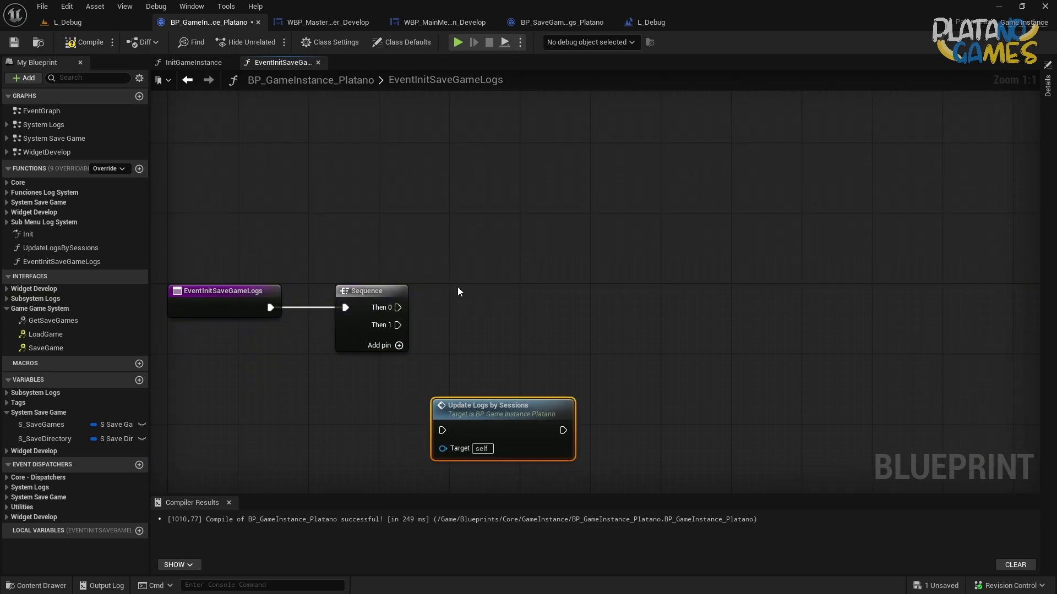
Add an S_SaveGames getter, break it, and break Base Save Game's Save Directory into Break S Save Directory
mouse_move(41, 425)
mouse_down()
mouse_move(417, 238)
mouse_move(523, 252)
mouse_up()
click(464, 247)
text(break)
key(Return)
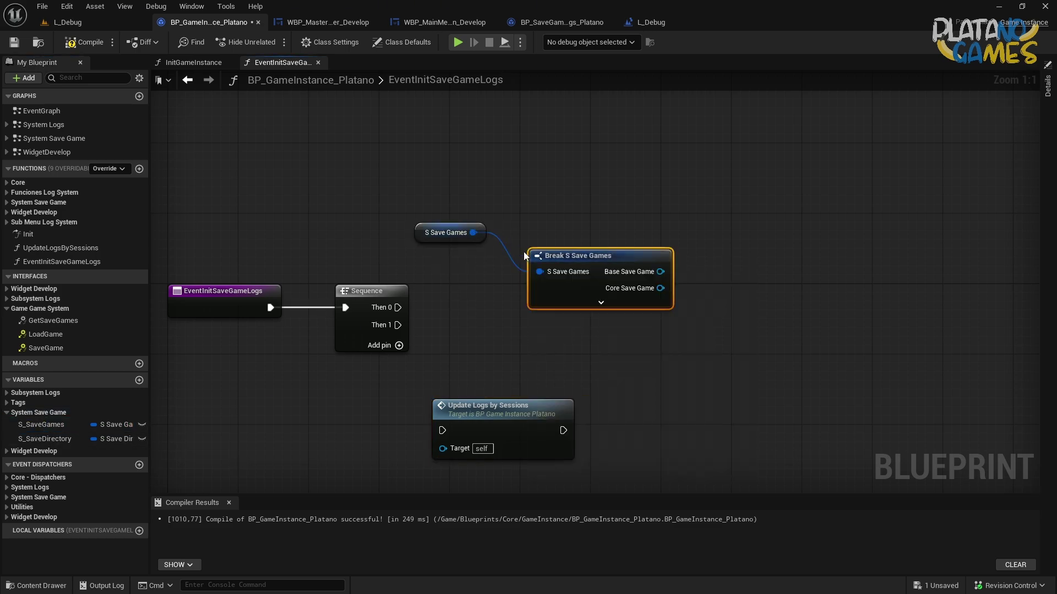
click(632, 309)
drag(585, 323, 497, 332)
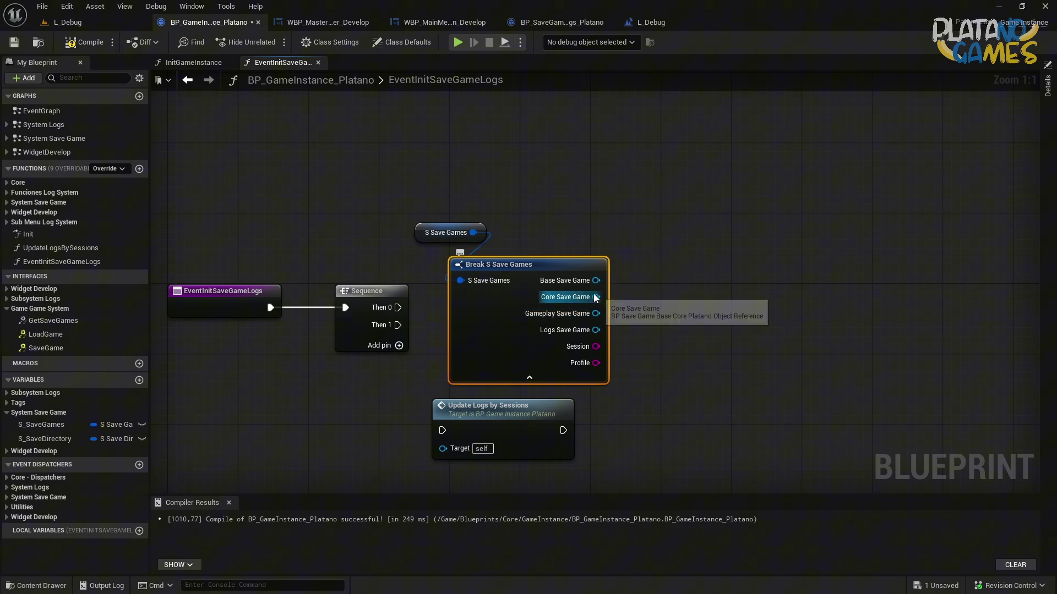
drag(596, 281, 655, 256)
text(di)
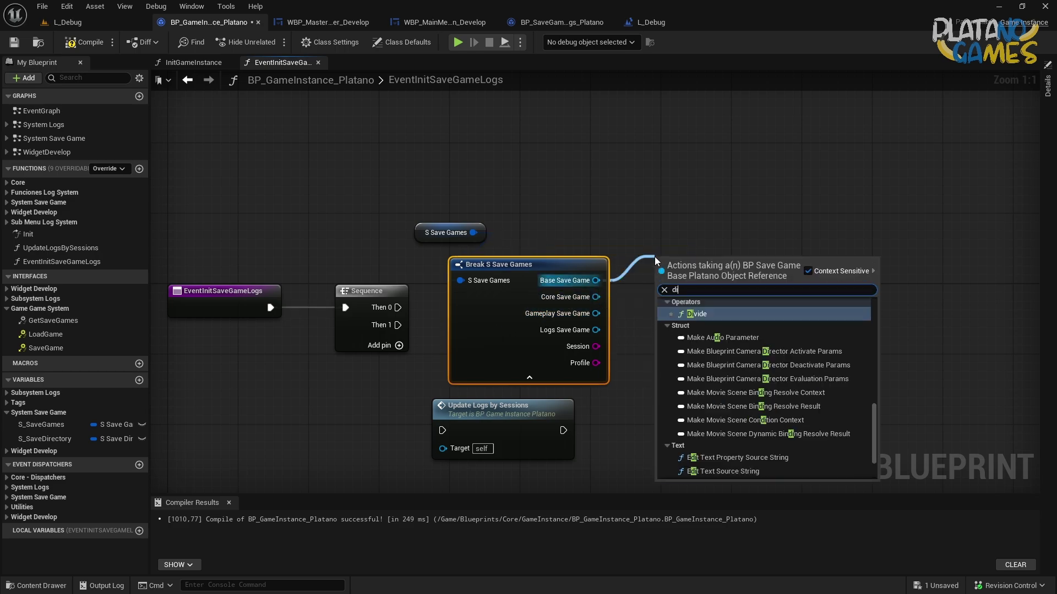
text(recç)
key(BackSpace)
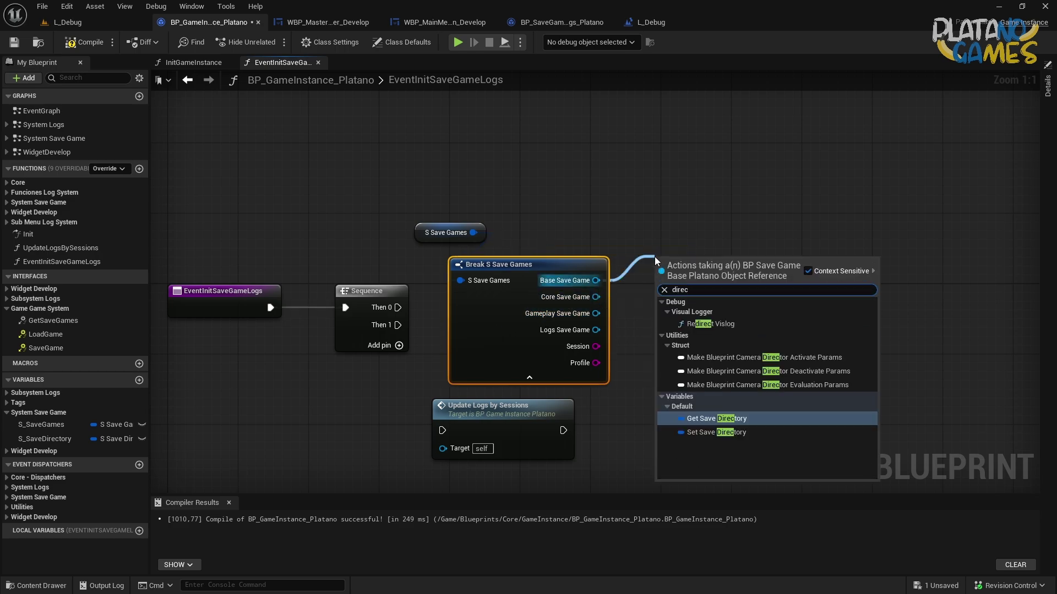
key(Return)
drag(761, 258, 808, 233)
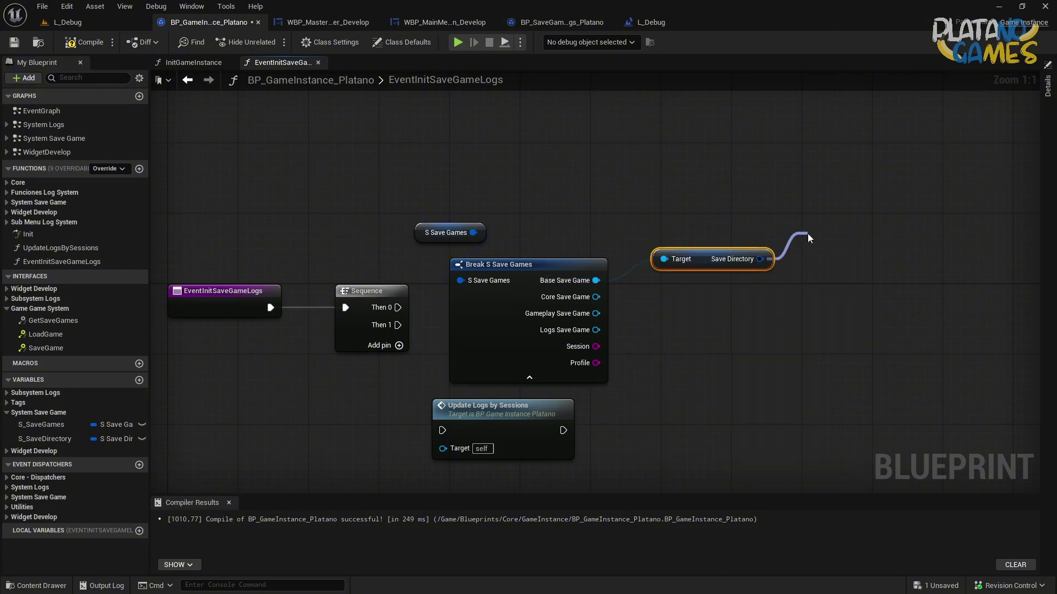
click(820, 278)
right_drag(817, 290, 659, 286)
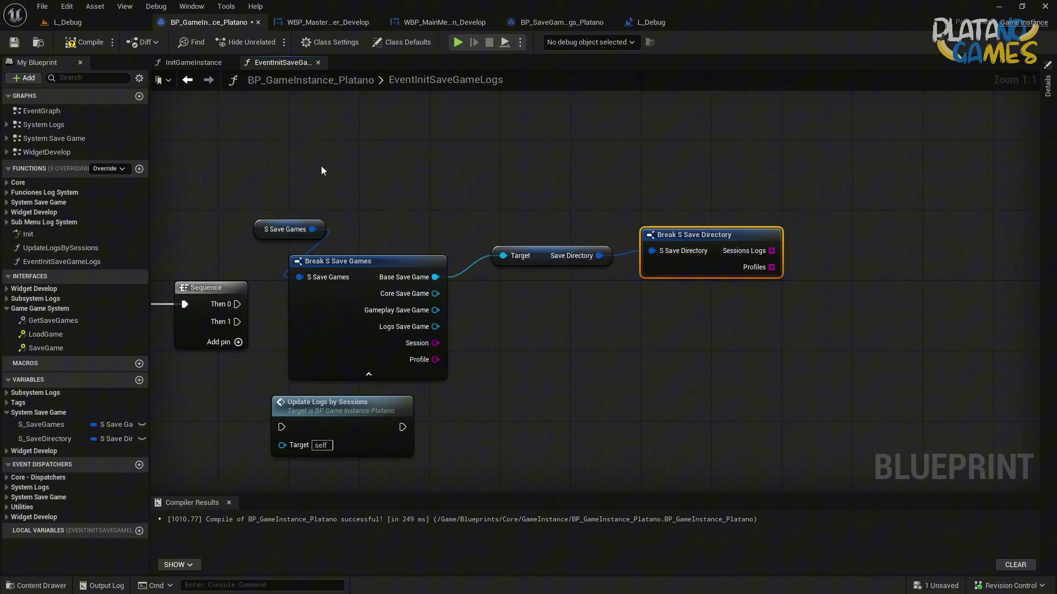
Move the four save-data nodes up and left above the event
drag(321, 166, 606, 319)
right_drag(606, 319, 795, 367)
drag(587, 375, 411, 208)
click(556, 209)
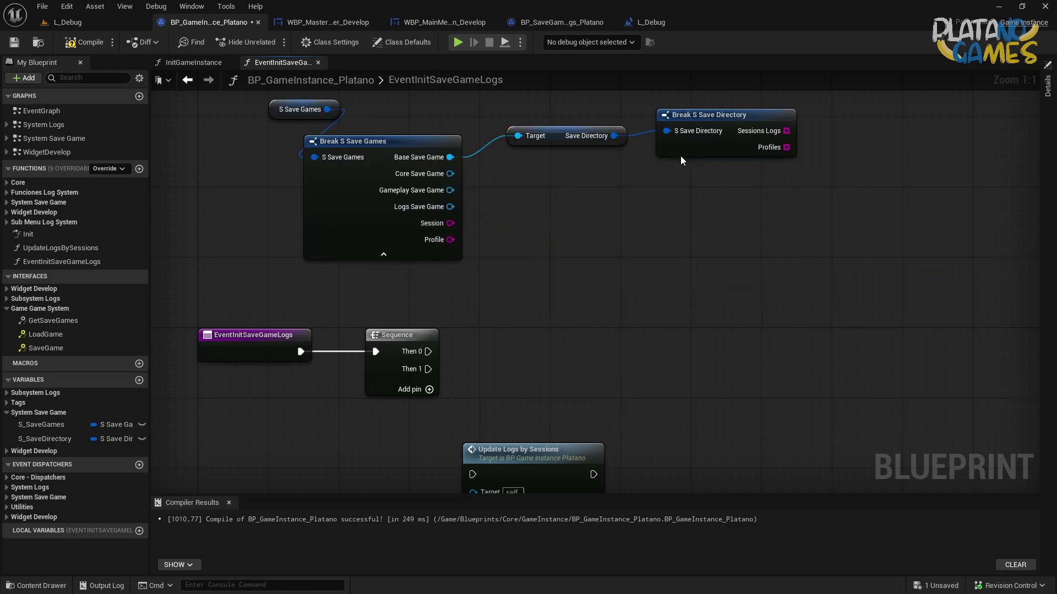
drag(680, 156, 522, 270)
Add a Print String and a For Each Loop over Sessions Logs driven by Sequence Then 0, then compile
right_drag(691, 305, 576, 283)
right_click(576, 284)
text(print string)
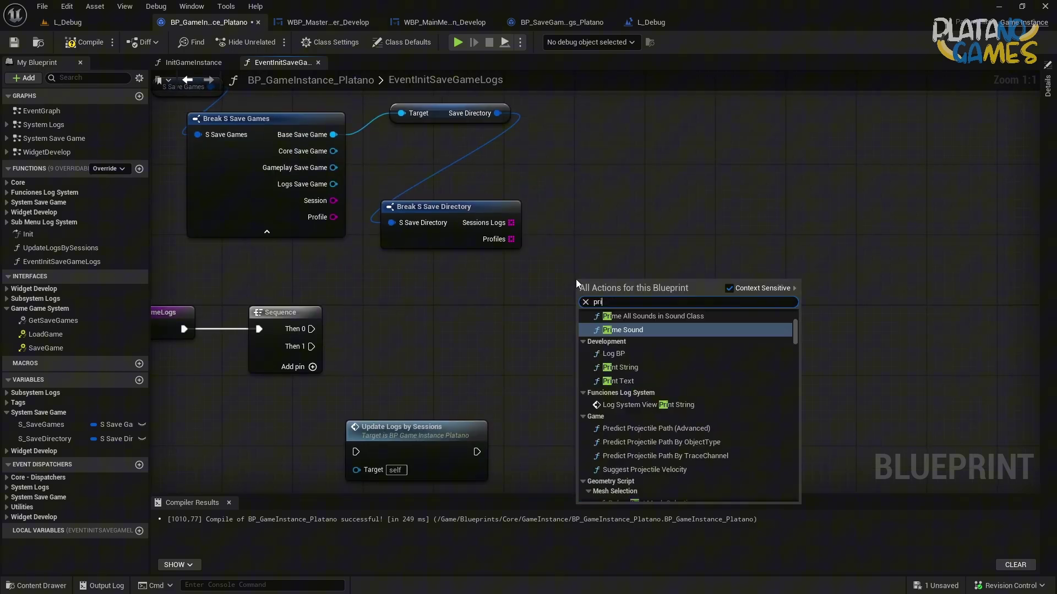
key(Return)
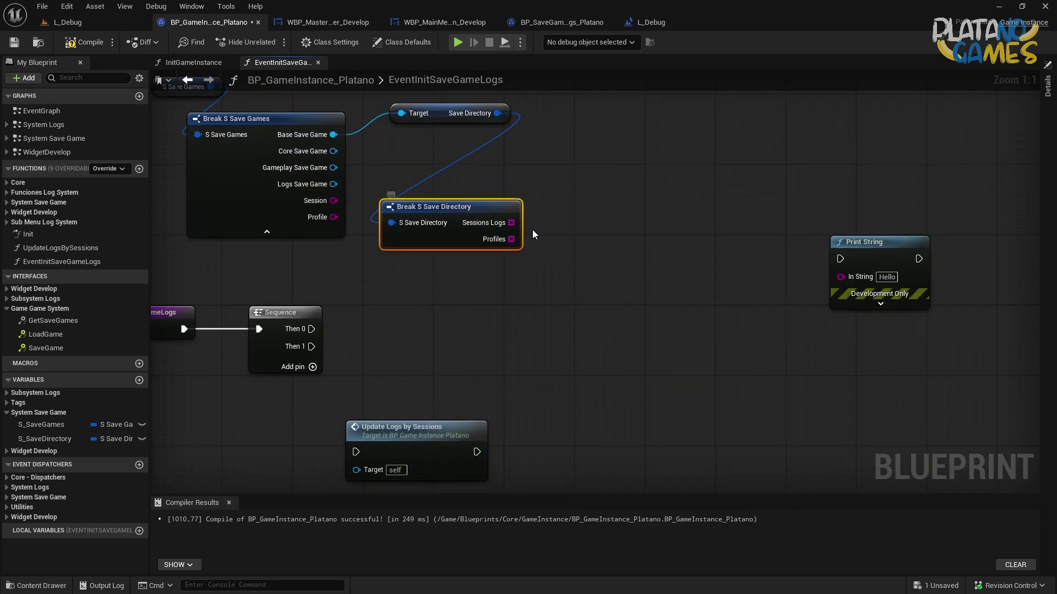
drag(435, 207, 408, 215)
drag(484, 231, 473, 331)
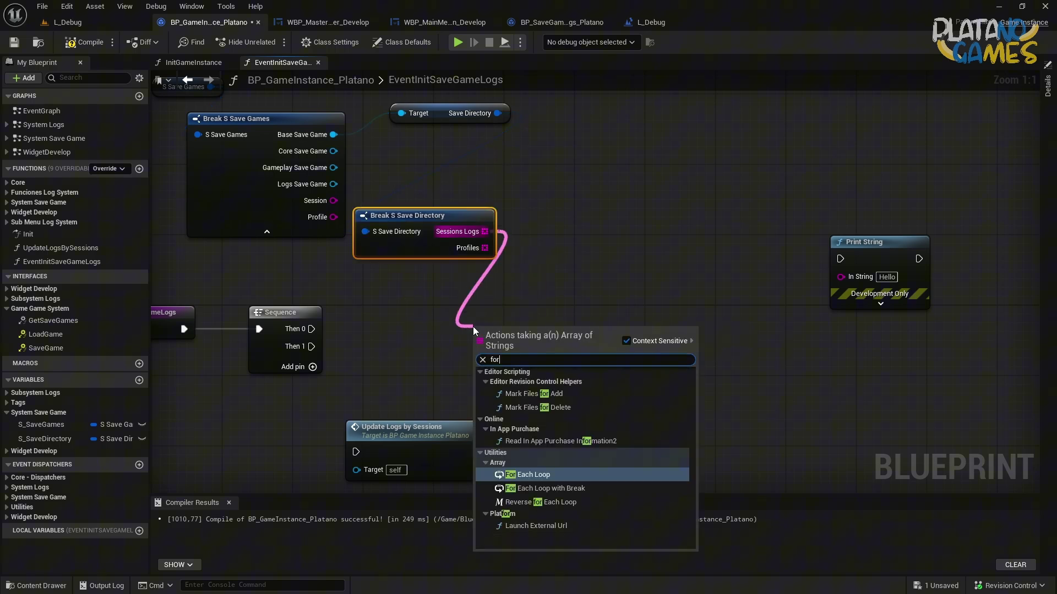
text(for each)
key(Return)
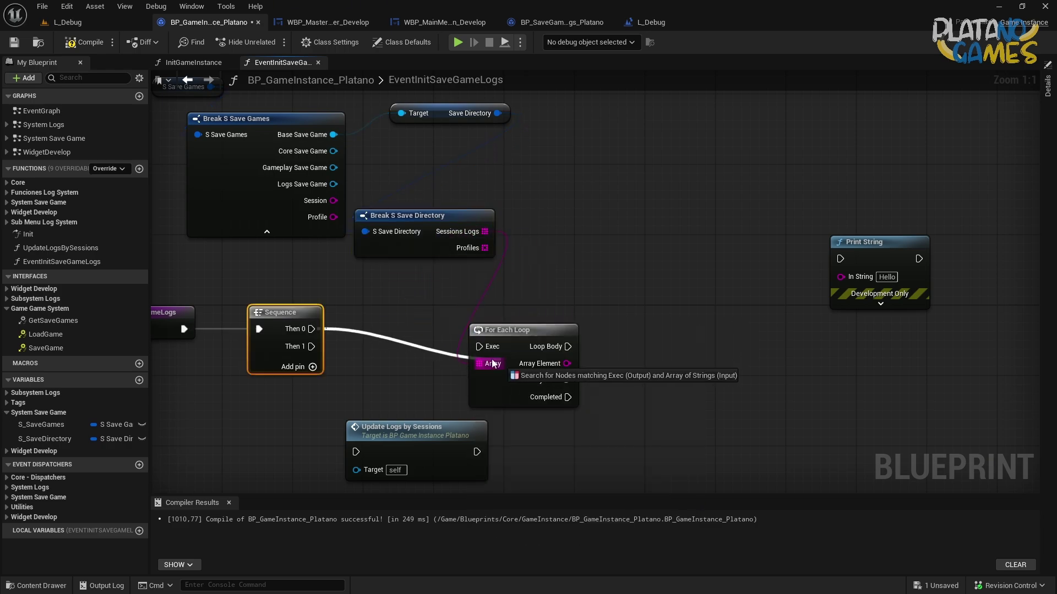
drag(311, 329, 556, 361)
right_drag(678, 311, 528, 270)
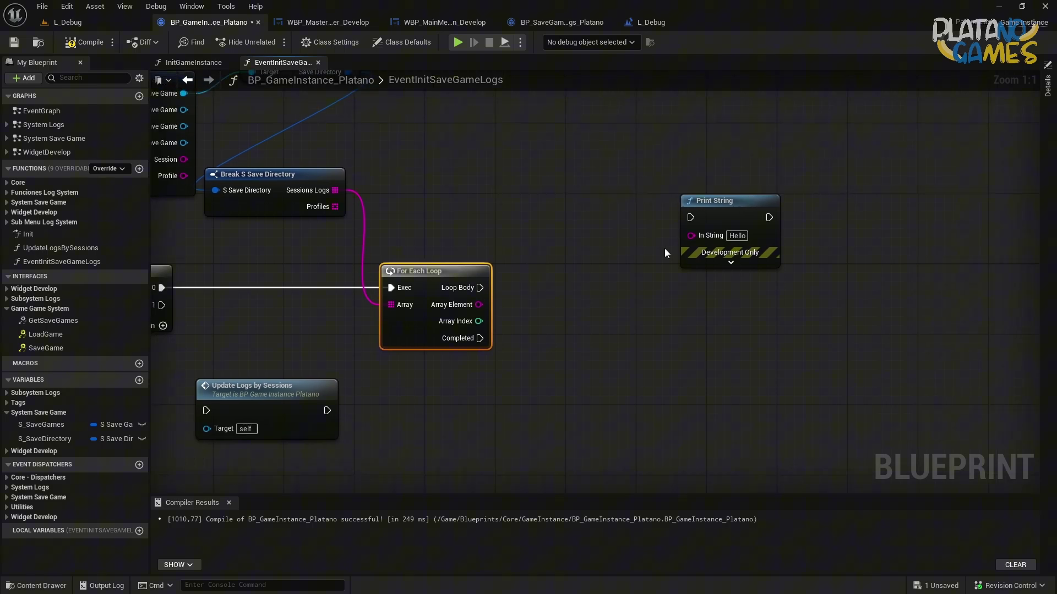
drag(682, 233, 768, 206)
key(F7)
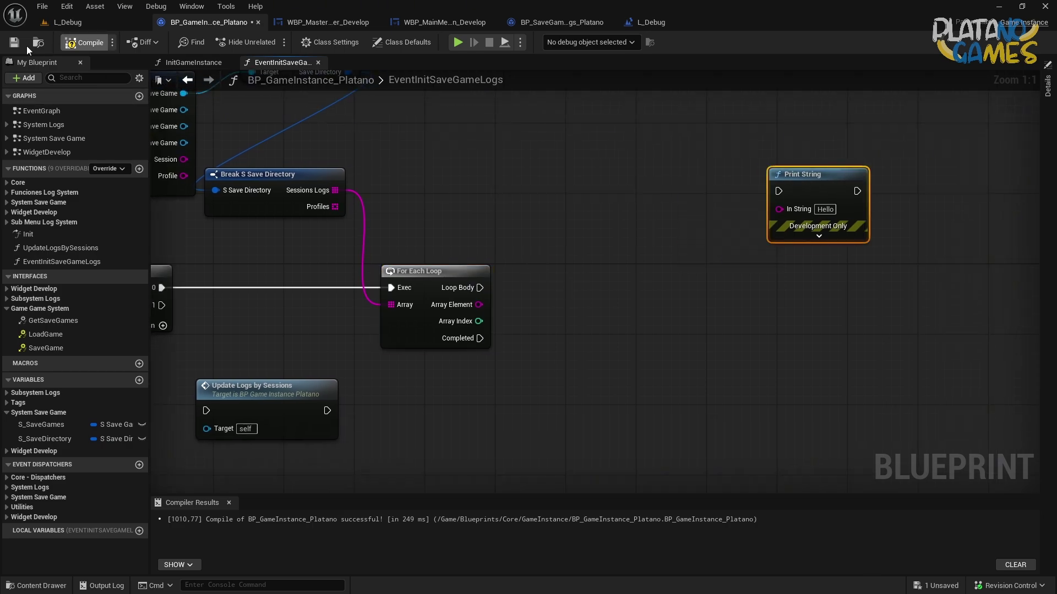
Rearrange the S Save Games, Target and Break S Save Directory nodes into a tidier layout
right_drag(281, 204, 334, 308)
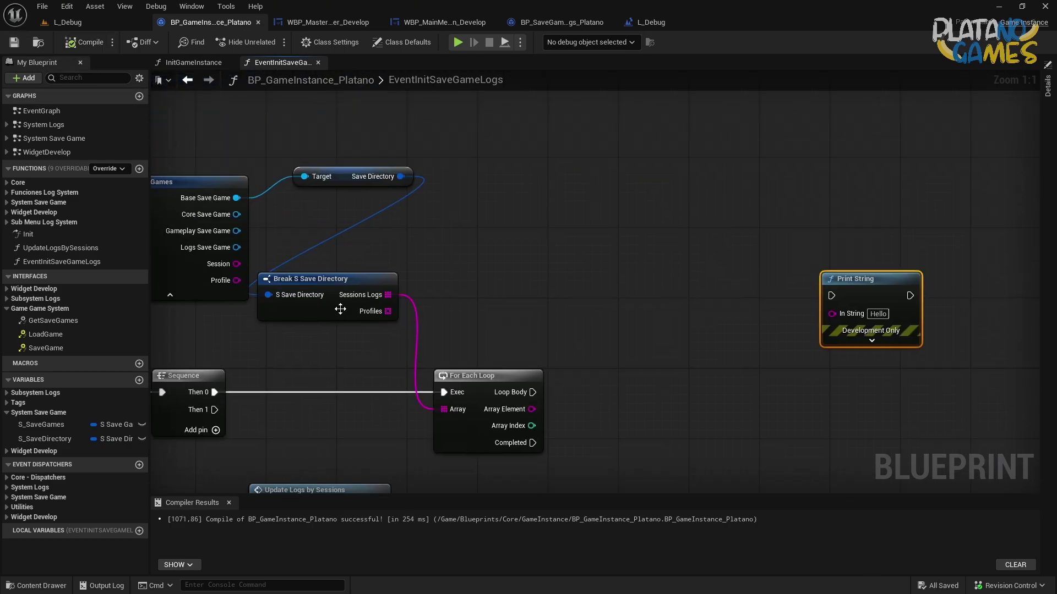
drag(322, 313, 488, 197)
ctrl+click(353, 176)
mouse_move(352, 176)
mouse_down()
mouse_move(305, 210)
mouse_move(327, 194)
mouse_up()
click(339, 242)
right_drag(339, 242, 385, 210)
drag(385, 214, 605, 142)
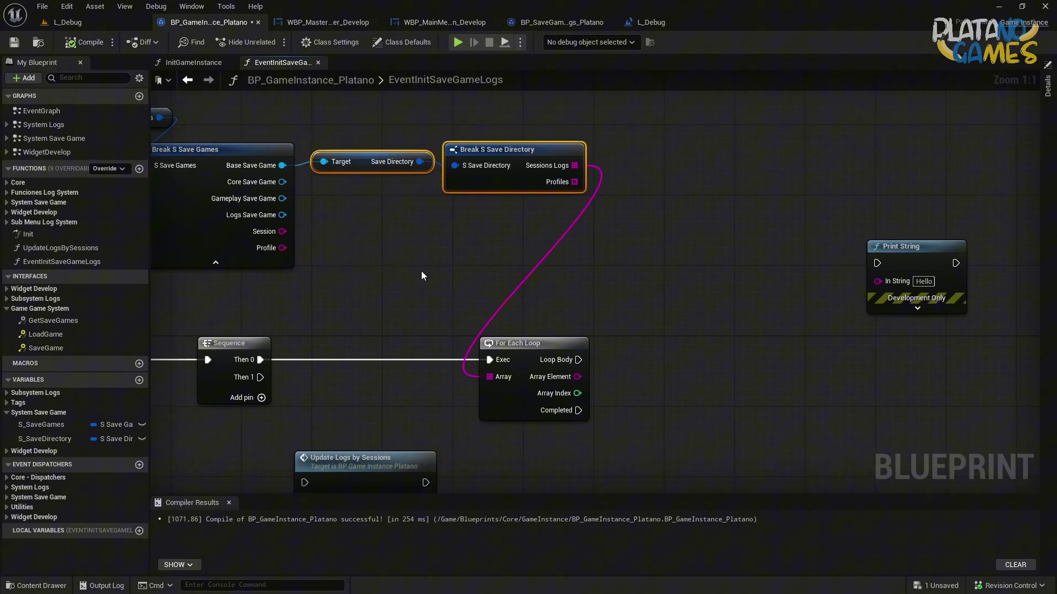
right_drag(354, 243, 633, 253)
mouse_move(389, 130)
mouse_down()
mouse_move(340, 182)
mouse_move(616, 217)
mouse_up()
drag(480, 236, 272, 249)
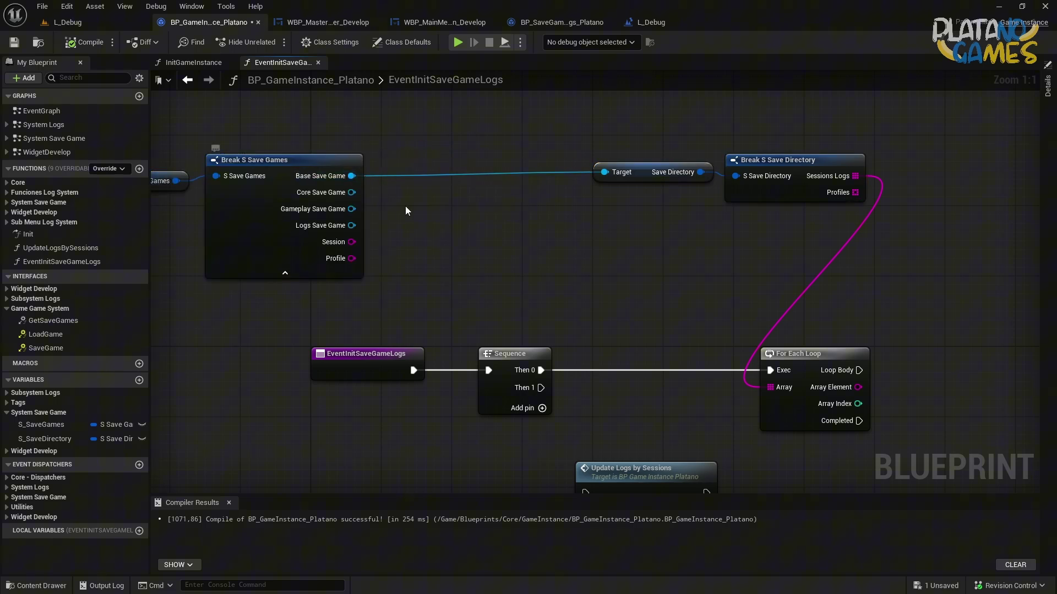
right_drag(702, 335, 503, 341)
mouse_move(538, 252)
mouse_down()
mouse_move(397, 171)
mouse_move(603, 129)
mouse_up()
drag(556, 204, 380, 231)
right_drag(489, 414, 387, 359)
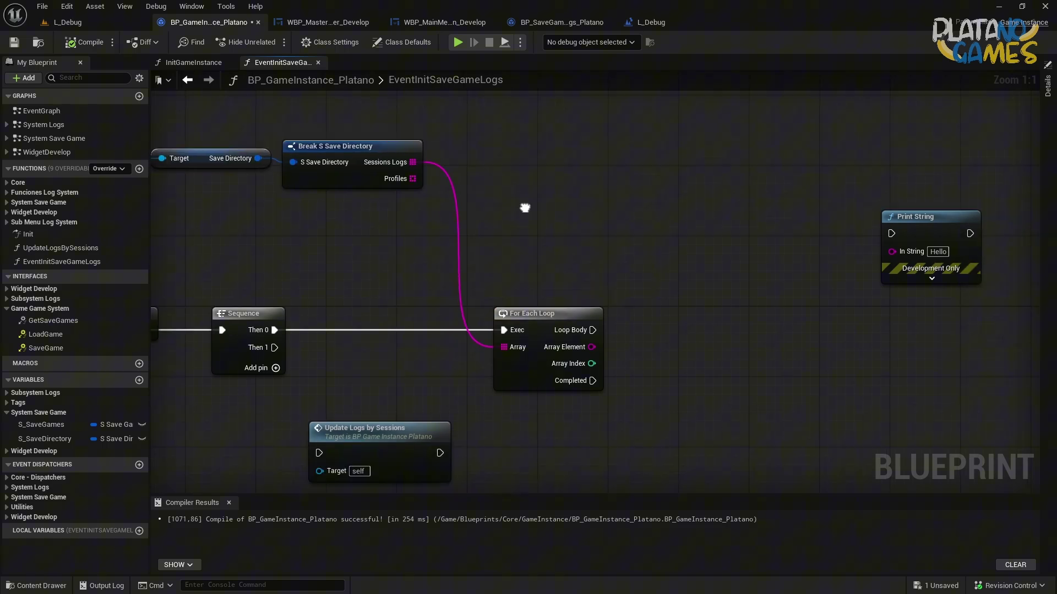
Wire Loop Body into Print String, set yellow text with duration 200, and save
mouse_move(558, 322)
mouse_down()
mouse_move(857, 226)
mouse_move(582, 324)
mouse_move(558, 322)
mouse_move(856, 244)
mouse_move(737, 315)
mouse_up()
right_drag(590, 366, 763, 263)
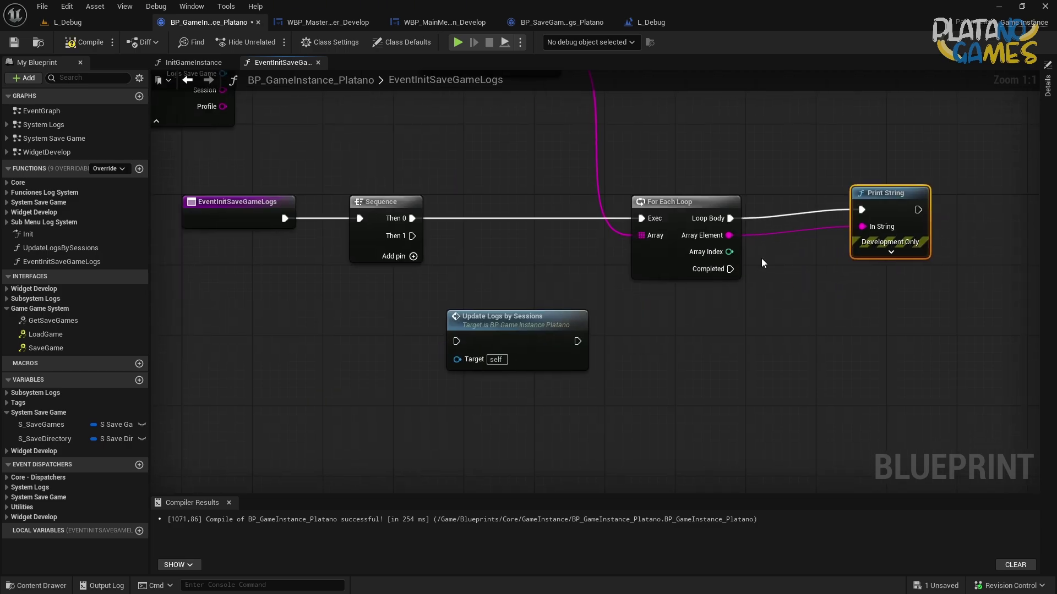
click(876, 246)
right_drag(876, 245, 778, 221)
click(809, 258)
drag(638, 386, 651, 382)
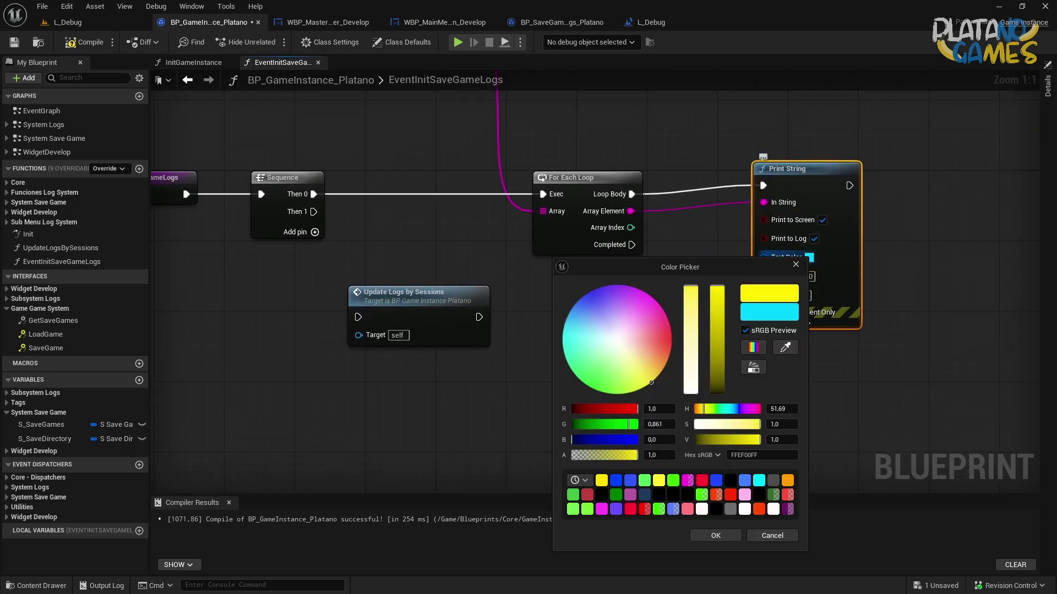
click(716, 535)
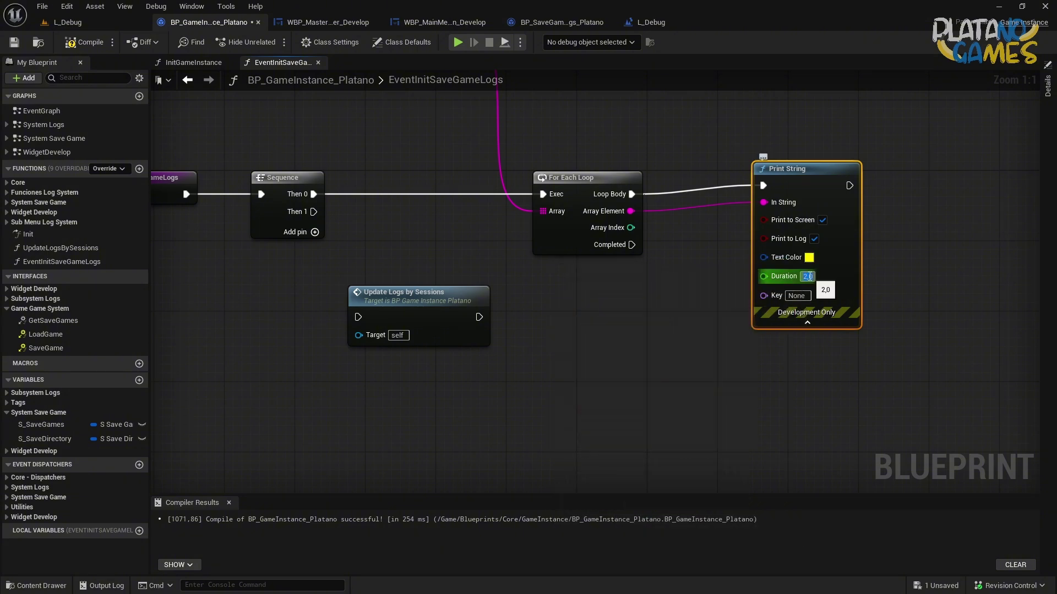
click(679, 328)
right_drag(680, 328, 623, 347)
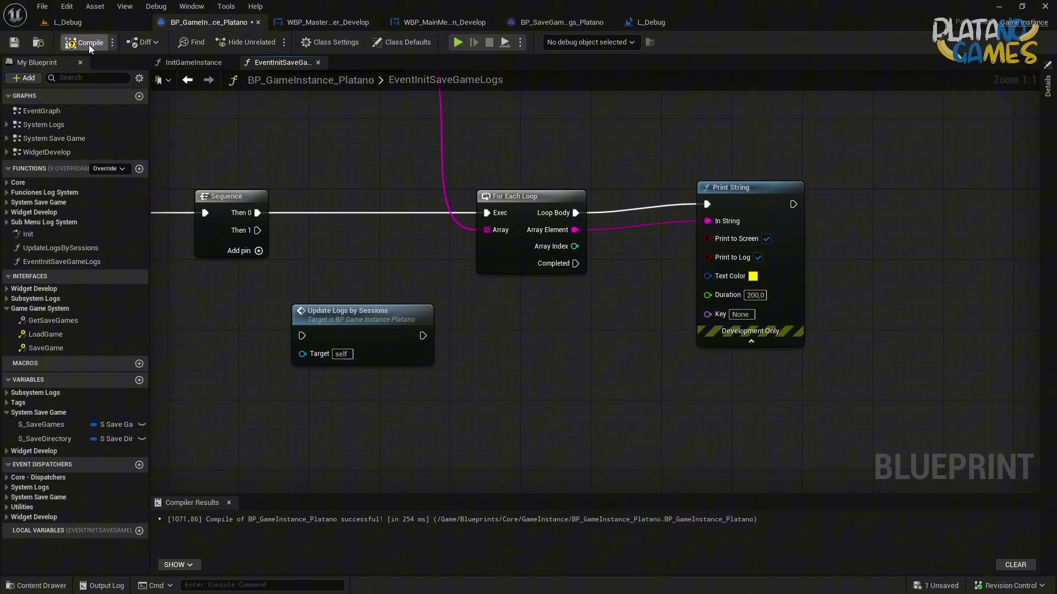
click(14, 42)
scroll(547, 201, down, 1)
mouse_move(547, 200)
right_down()
mouse_move(579, 322)
mouse_move(541, 234)
right_up()
click(211, 69)
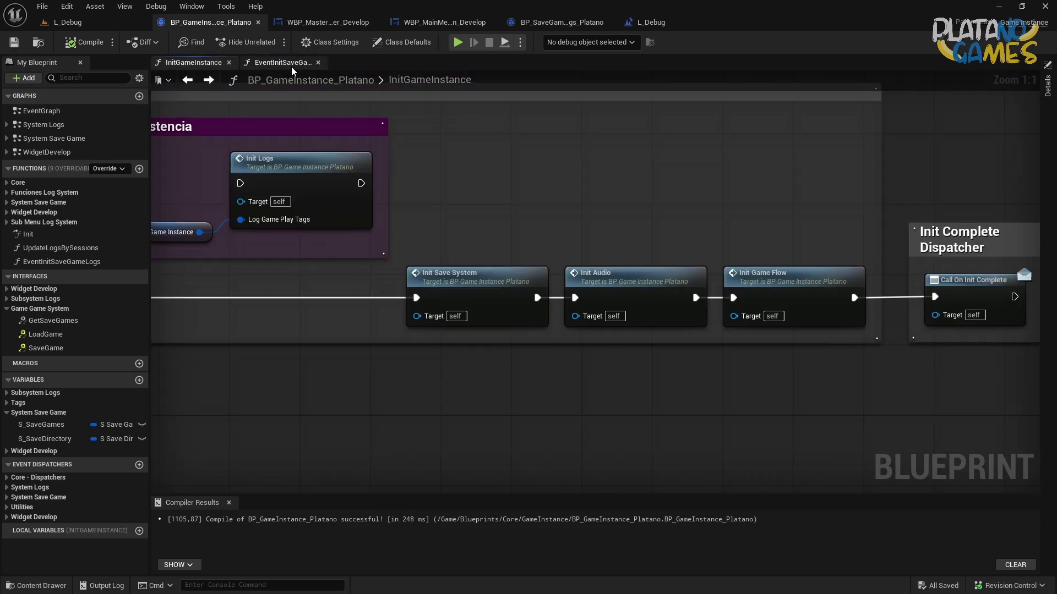
Bring the Print String into view in EventInitSaveGameLogs and run a quick play test
click(286, 65)
right_drag(374, 233, 126, 207)
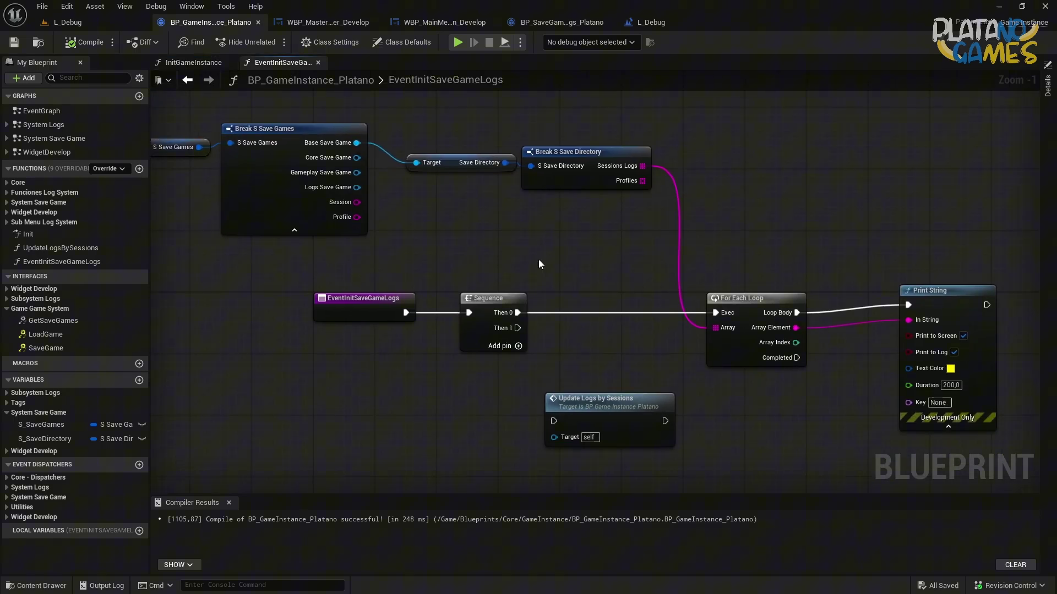
click(457, 42)
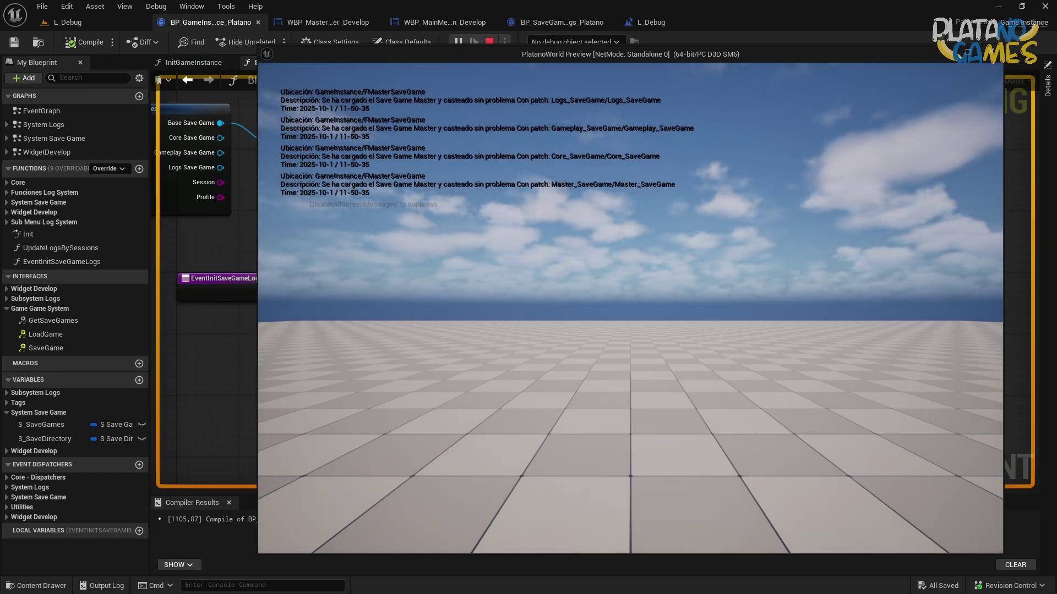
key(Escape)
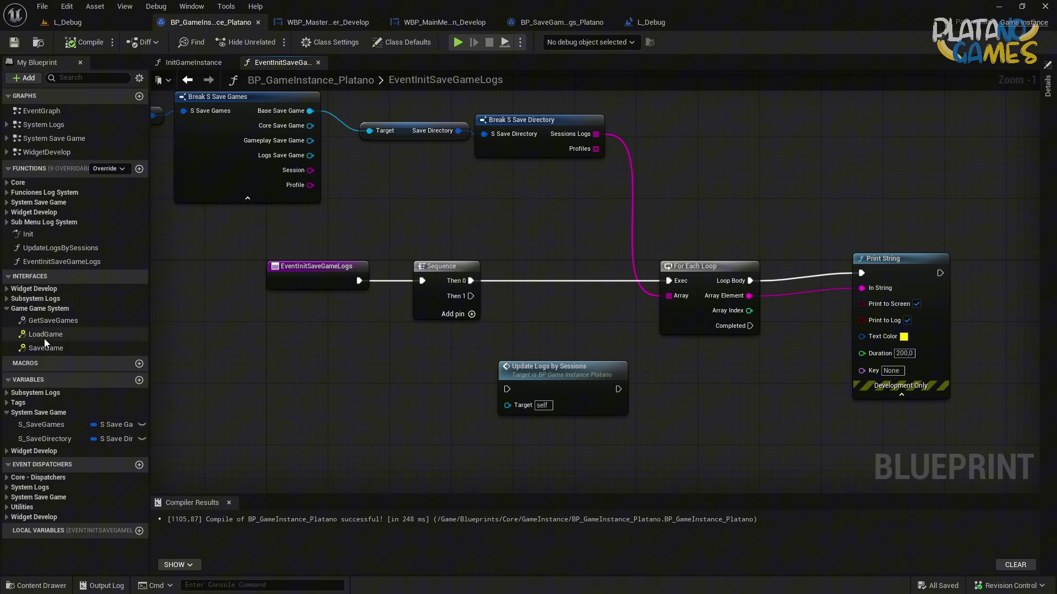
Open Init Save System and Load Logs Save Game System from InitGameInstance, then return to EventInitSaveGameLogs
click(193, 62)
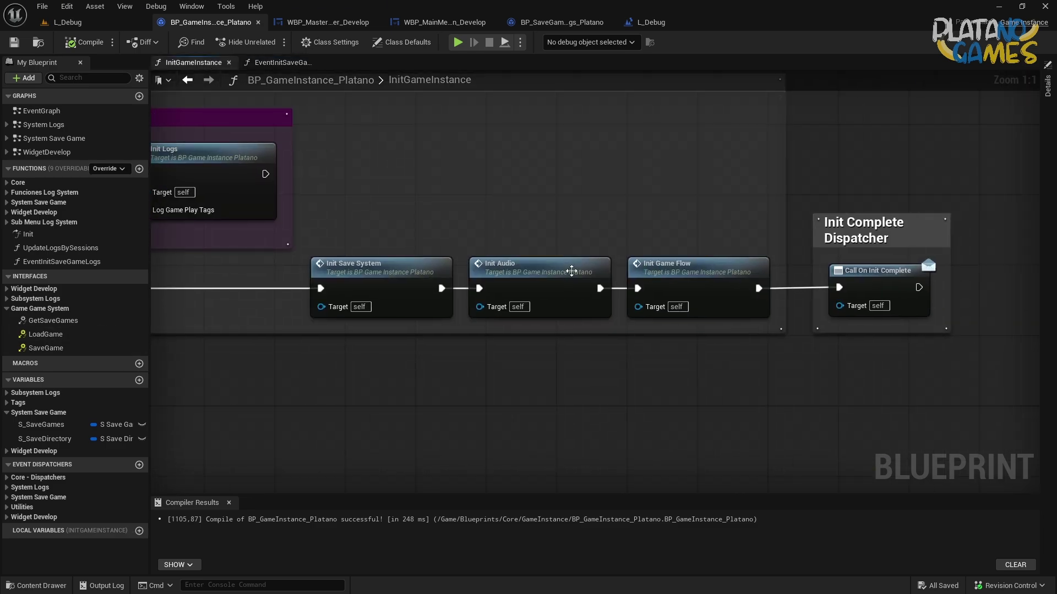
double_click(370, 273)
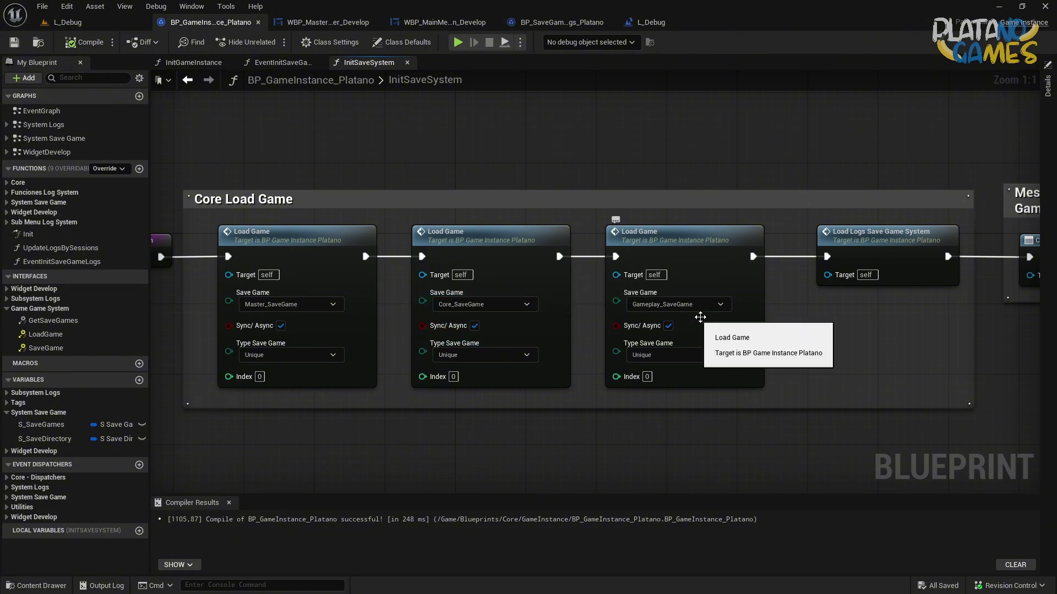
click(734, 262)
double_click(734, 263)
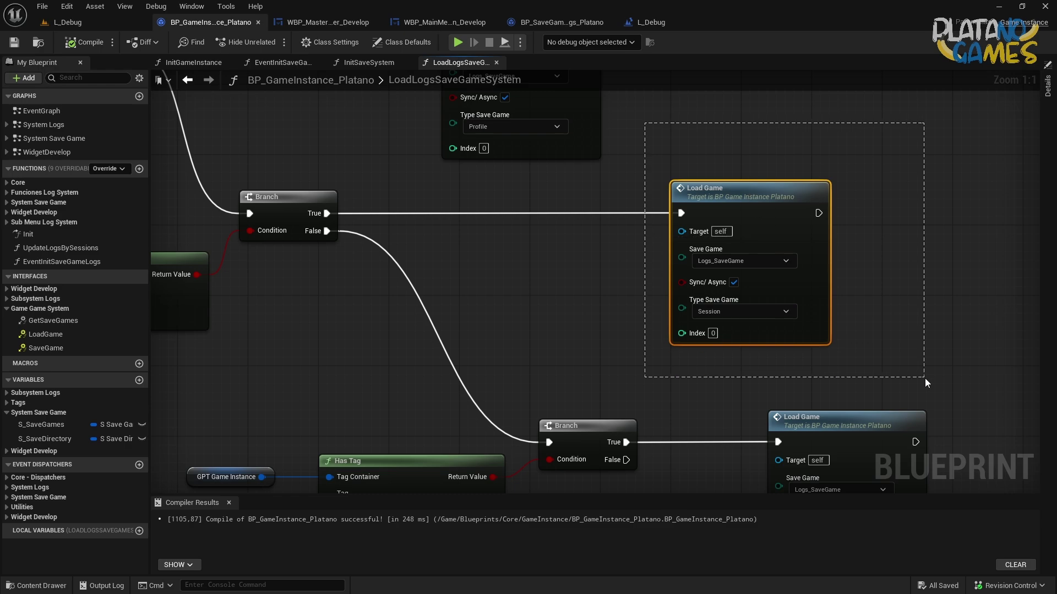
scroll(924, 378, down, 2)
drag(360, 326, 848, 445)
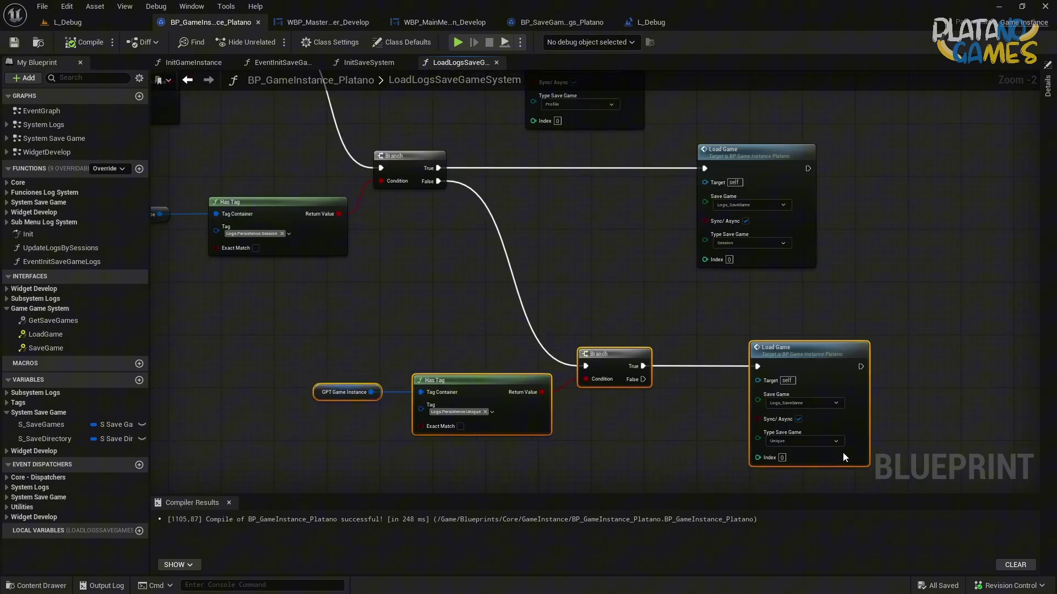
key(alt+Left)
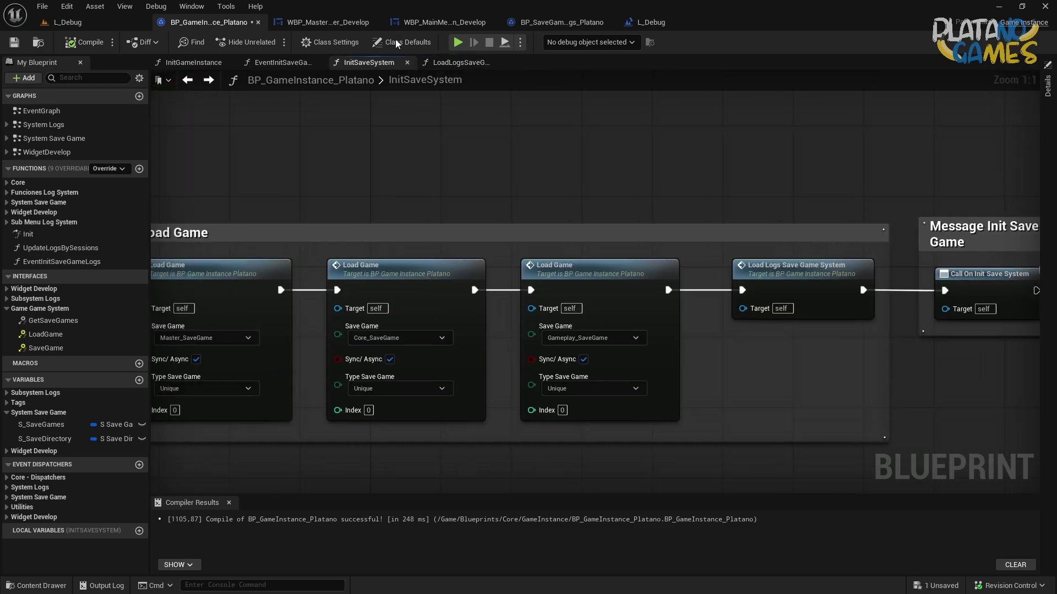
click(462, 62)
click(282, 62)
mouse_move(361, 113)
right_down()
mouse_move(458, 180)
mouse_move(339, 203)
mouse_move(400, 217)
right_up()
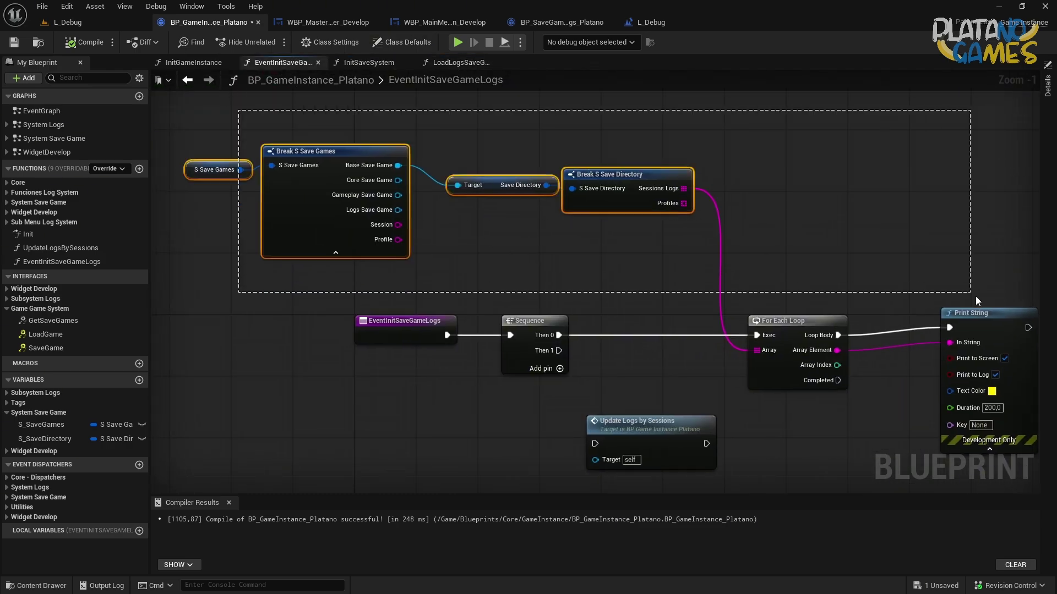
Collapse the save-data, loop and Print String nodes into a new function
drag(223, 84, 976, 385)
drag(768, 325, 645, 325)
scroll(470, 269, down, 2)
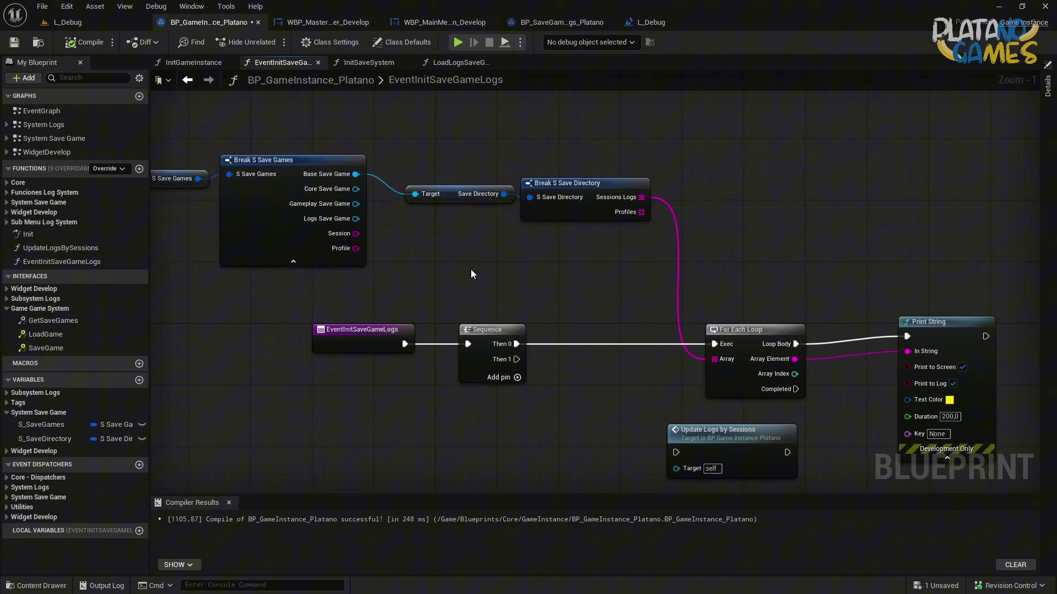
drag(196, 129, 823, 315)
drag(830, 299, 829, 297)
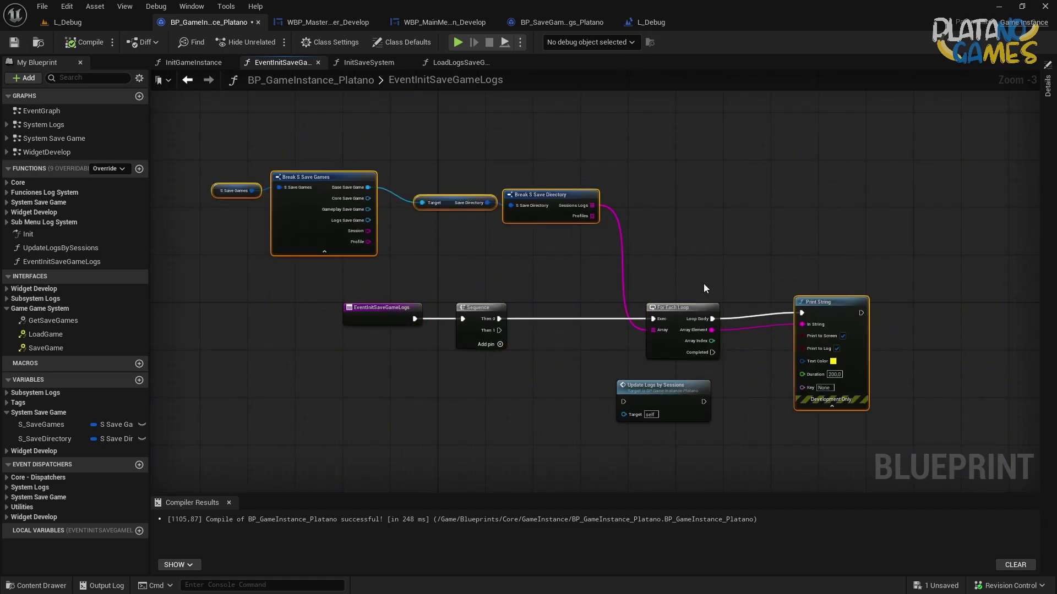
right_click(675, 307)
click(724, 167)
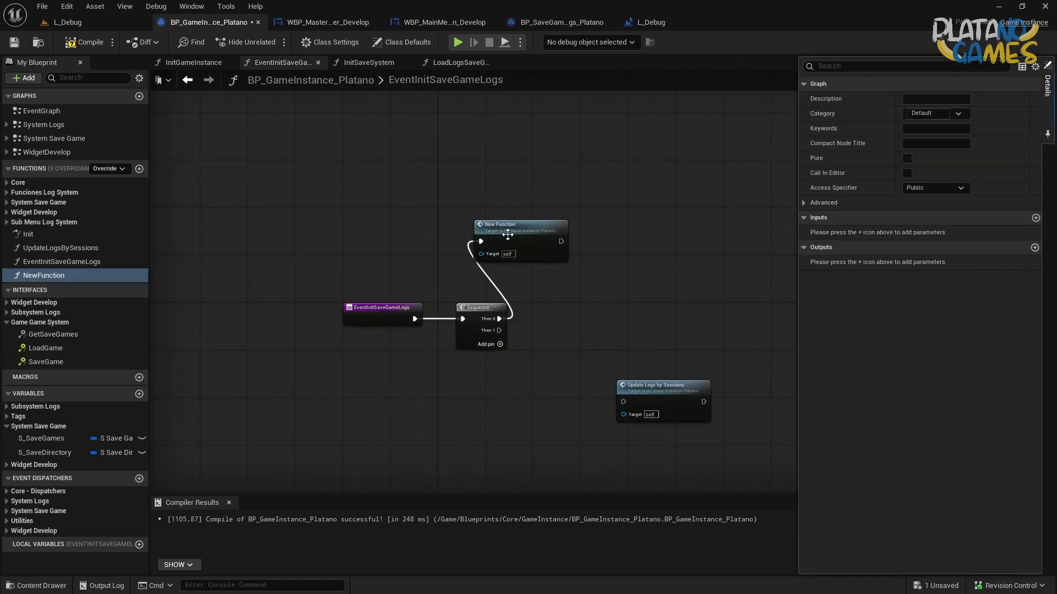
Delete the New Function node, place Update Logs by Sessions beside the event, and save
drag(505, 257, 607, 280)
key(Delete)
key(Delete)
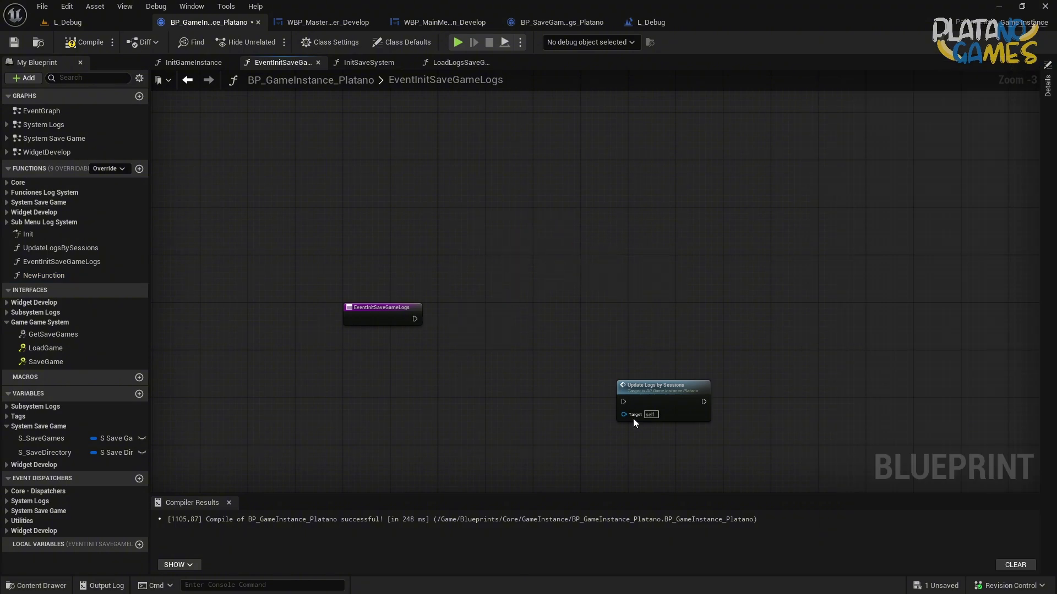
drag(649, 386, 487, 322)
click(15, 44)
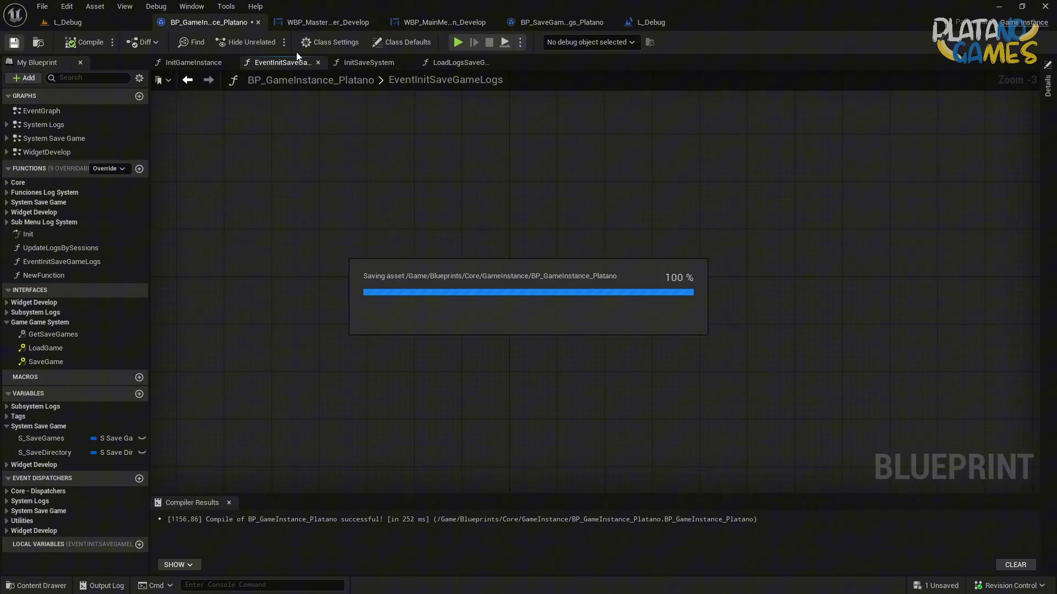
Expand the System Save Game dispatchers and inspect the read-only InitSaveGameMaster graph
click(7, 510)
scroll(31, 511, down, 1)
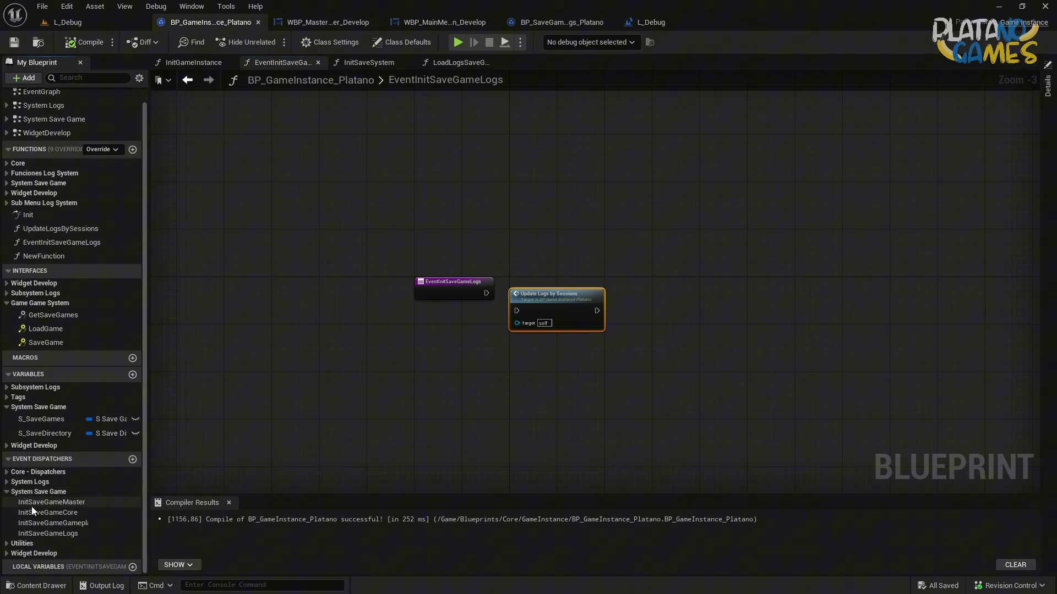
double_click(73, 503)
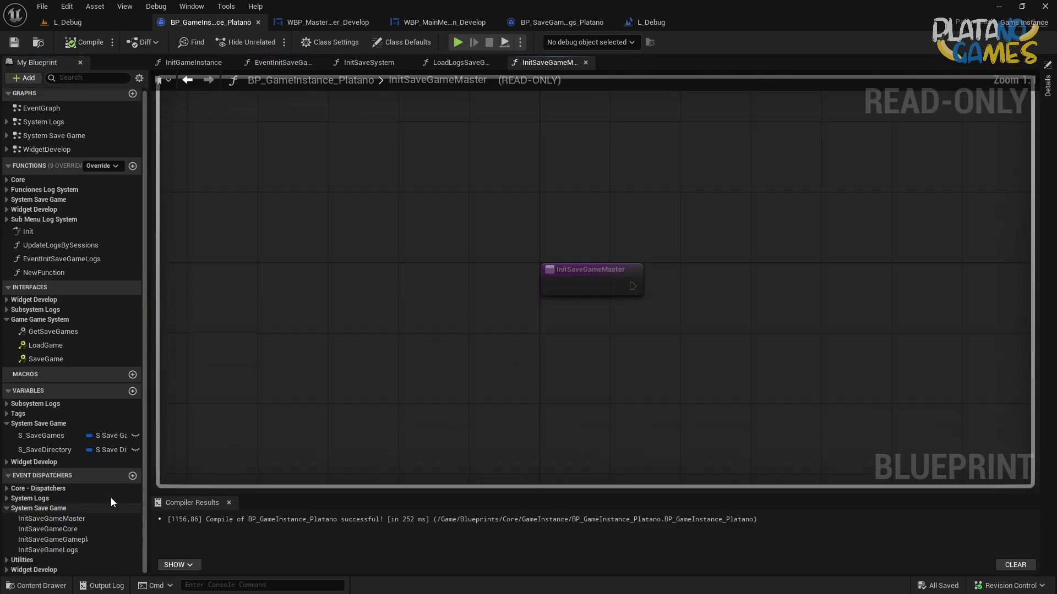
click(585, 62)
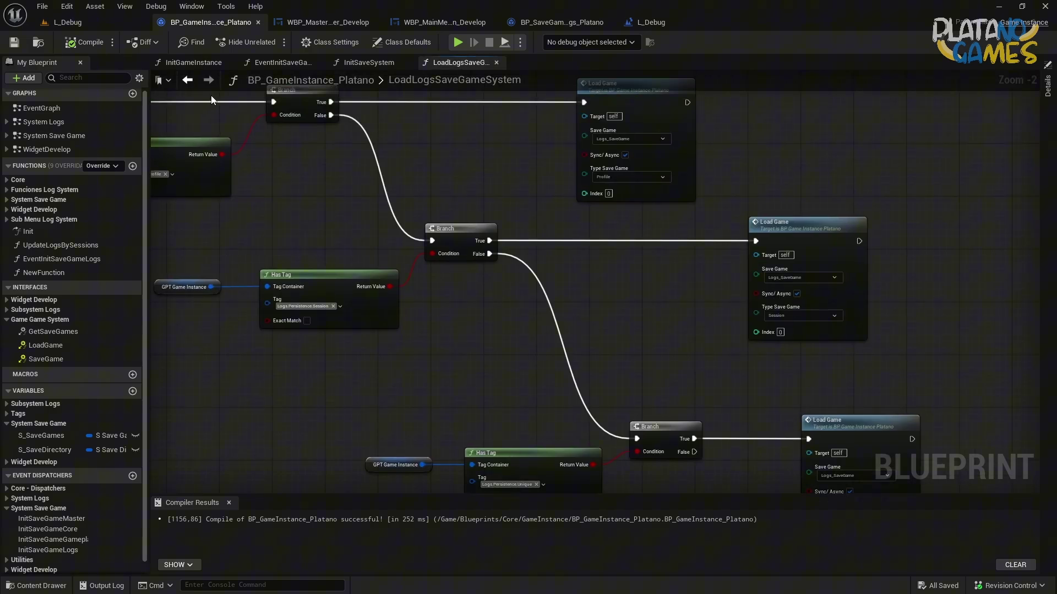
click(194, 62)
In BindEvents, find the Init Save Game Master binding and open its UpdateDataSaveGameMaster function
double_click(287, 278)
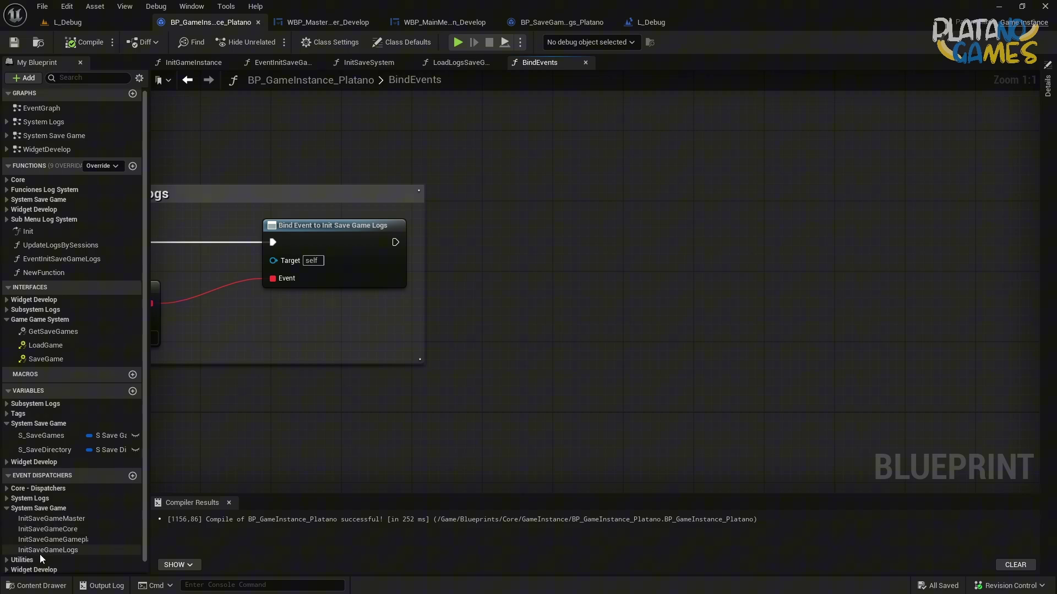
drag(95, 519, 619, 274)
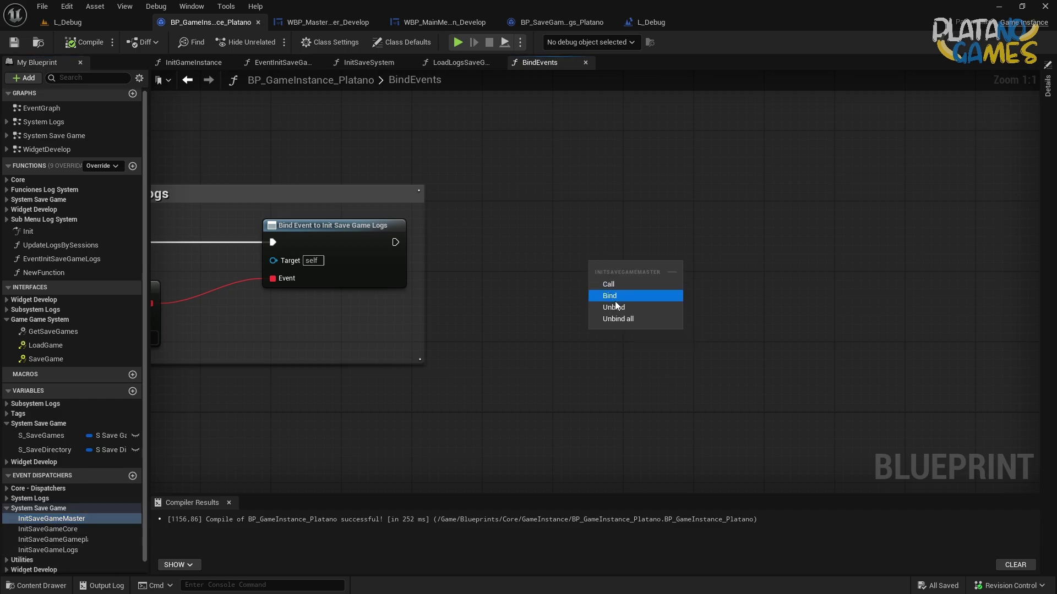
click(615, 302)
mouse_move(632, 285)
right_down()
mouse_move(564, 260)
mouse_move(867, 216)
mouse_move(207, 210)
right_up()
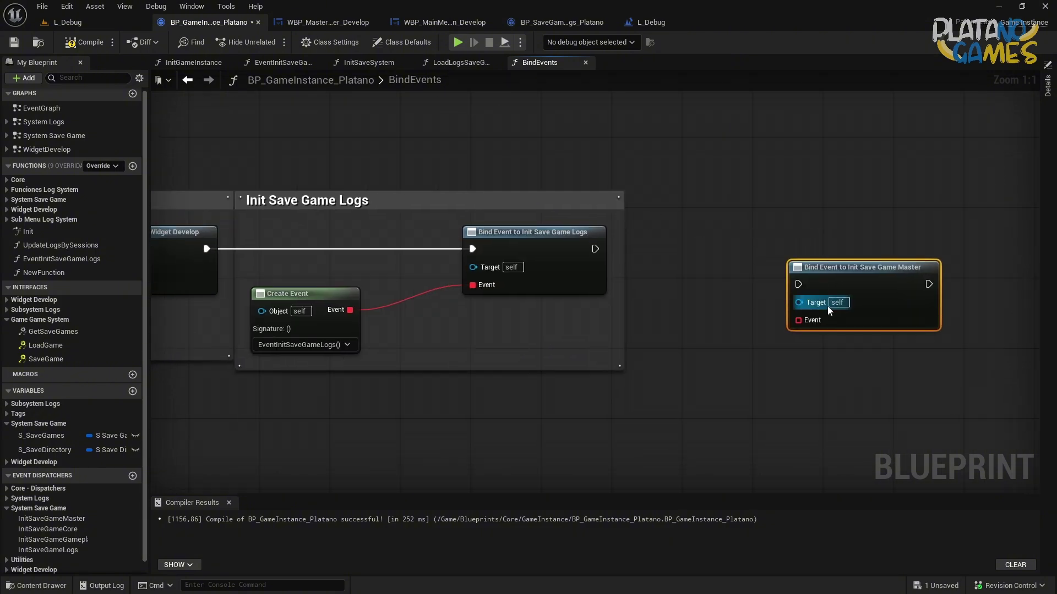
key(Delete)
mouse_move(281, 315)
right_down()
mouse_move(1029, 326)
mouse_move(506, 193)
right_up()
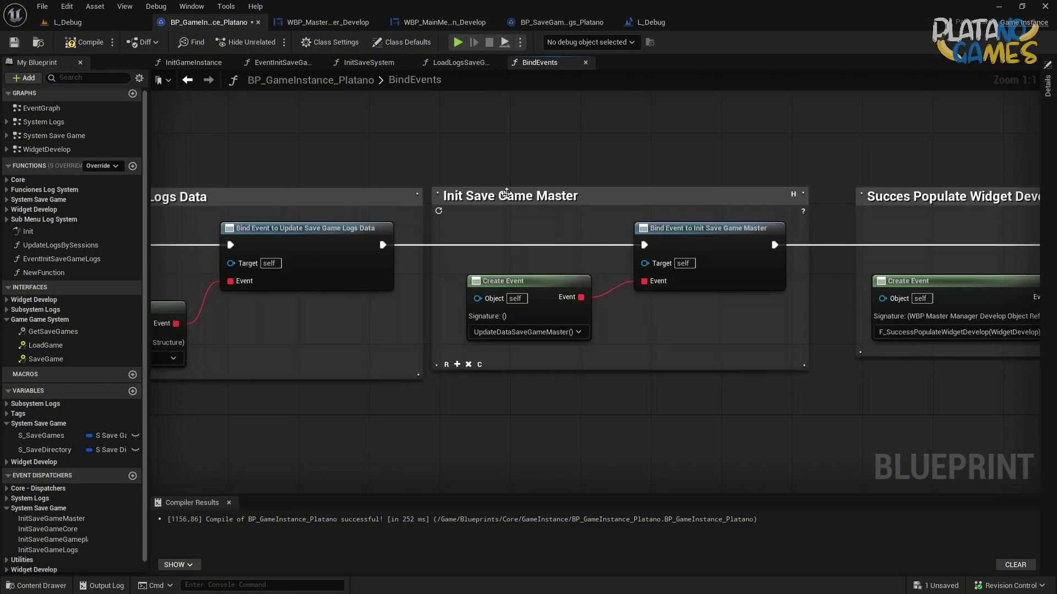
click(522, 310)
double_click(561, 318)
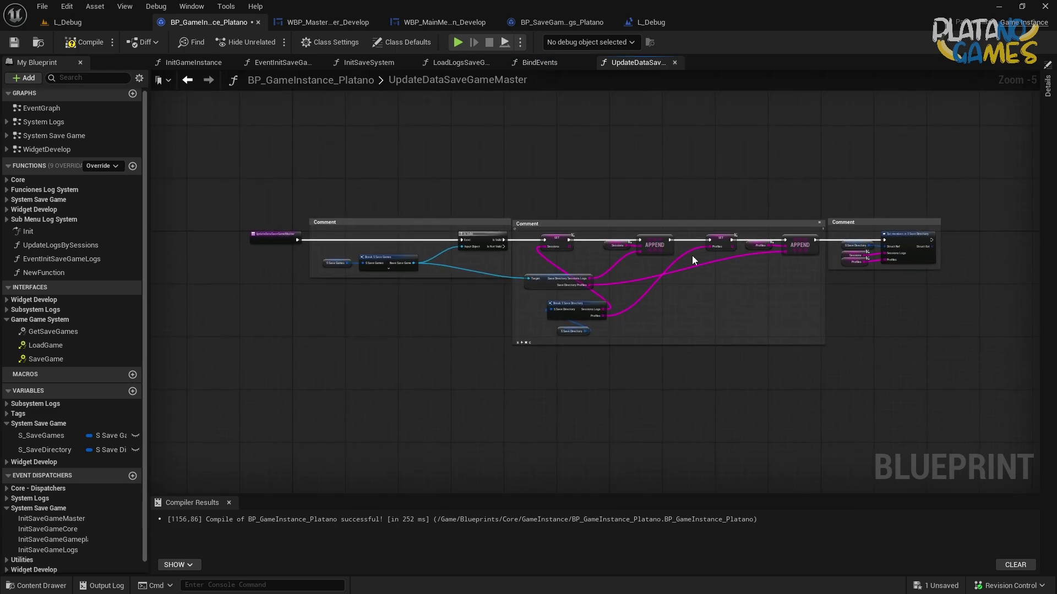
Pan past Is Valid, Break S Save Games, APPEND and Set members to the empty space beyond
scroll(691, 256, up, 2)
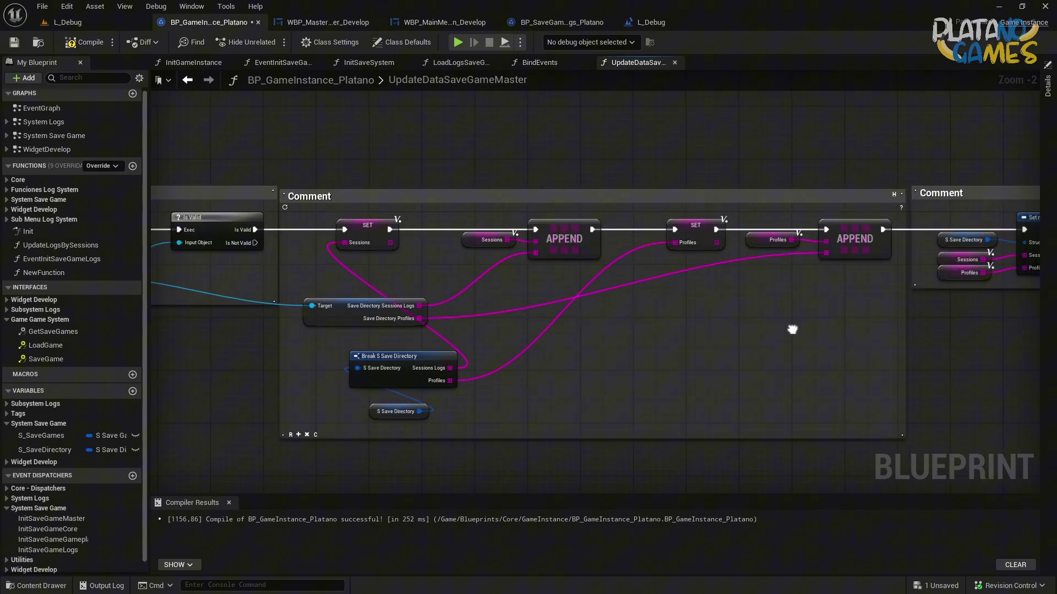
mouse_move(801, 329)
right_down()
mouse_move(611, 356)
mouse_move(776, 318)
right_up()
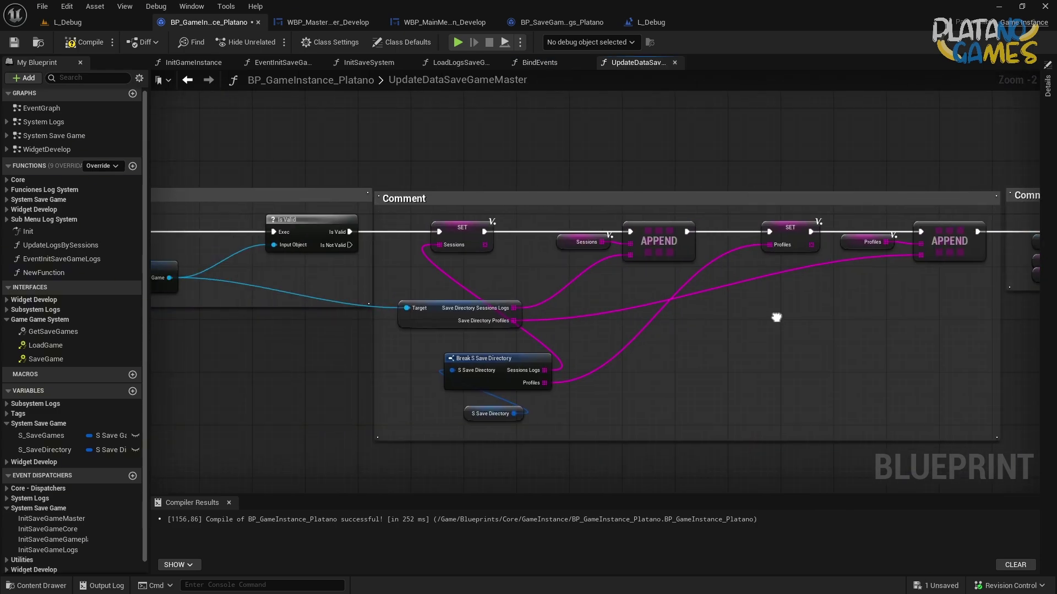
right_drag(570, 266, 764, 241)
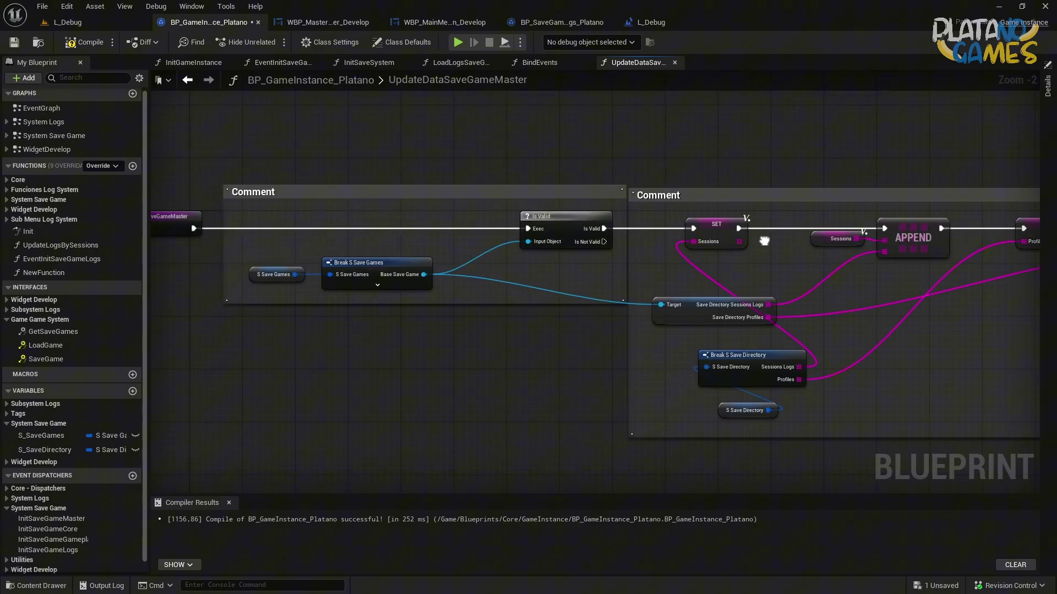
right_drag(588, 281, 348, 249)
right_drag(597, 306, 431, 287)
right_drag(548, 285, 269, 291)
Add a Print String node and a Break S Save Directory node from the Set members struct output
right_click(629, 213)
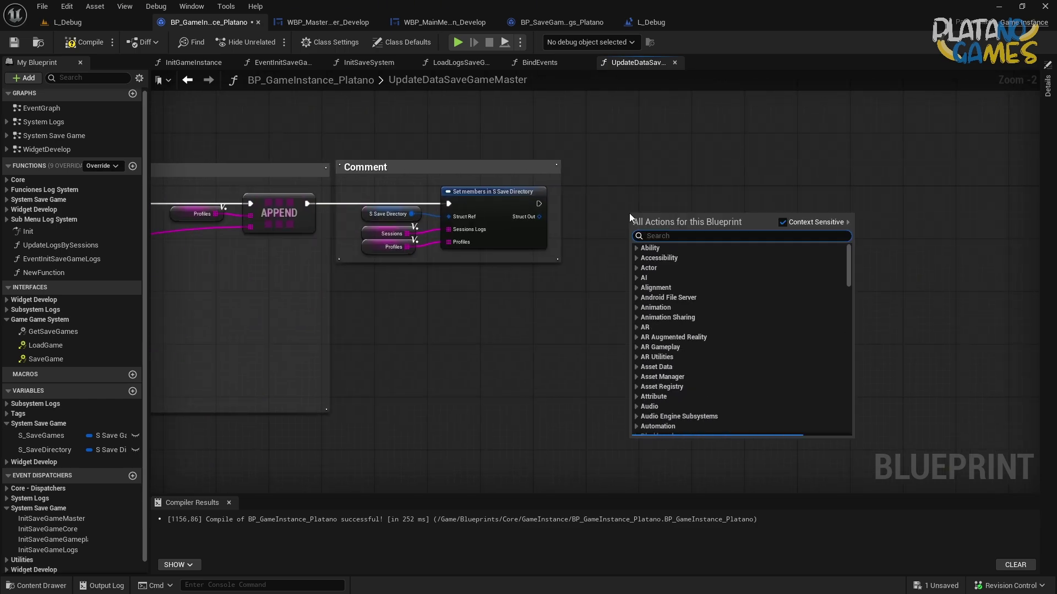
text(print)
key(Return)
drag(629, 213, 869, 183)
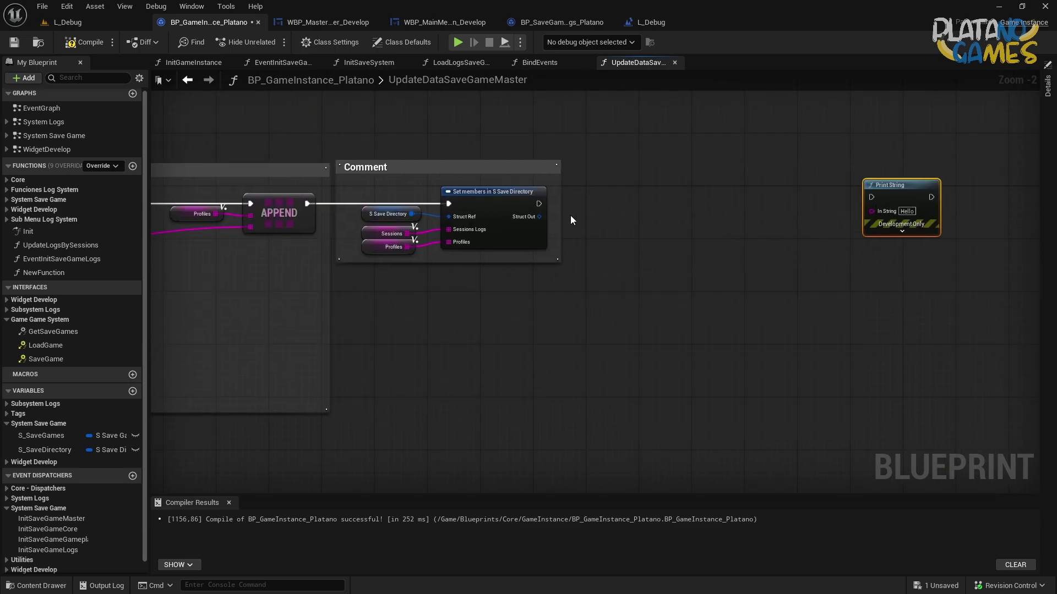
drag(539, 216, 487, 345)
text(break)
key(Return)
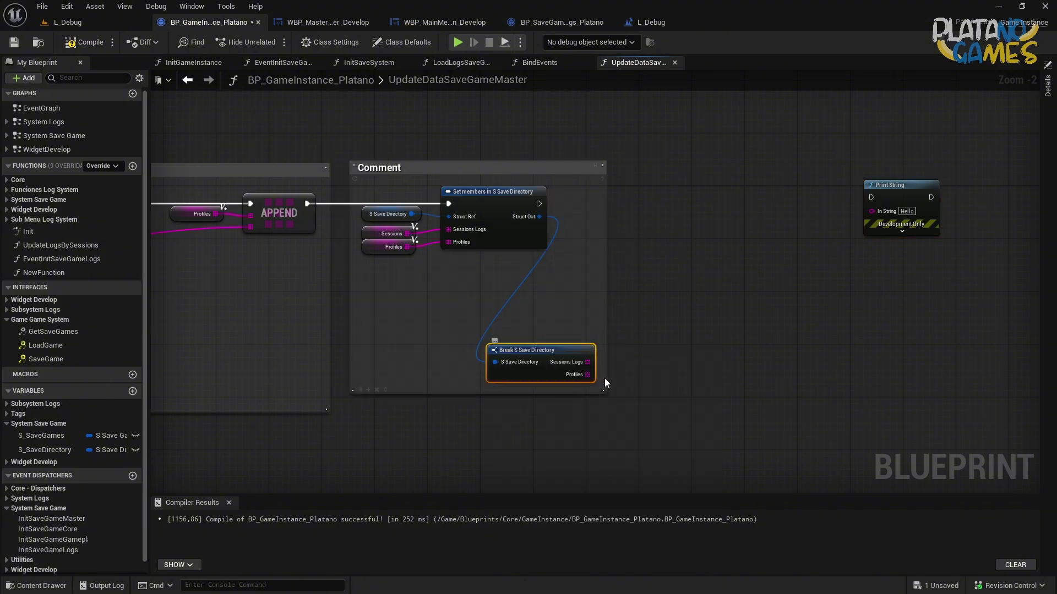
mouse_move(581, 358)
mouse_down()
mouse_move(685, 242)
mouse_move(539, 203)
mouse_up()
Loop over Sessions Logs with For Each Loop, printing each element via Print String
text(for each)
key(Return)
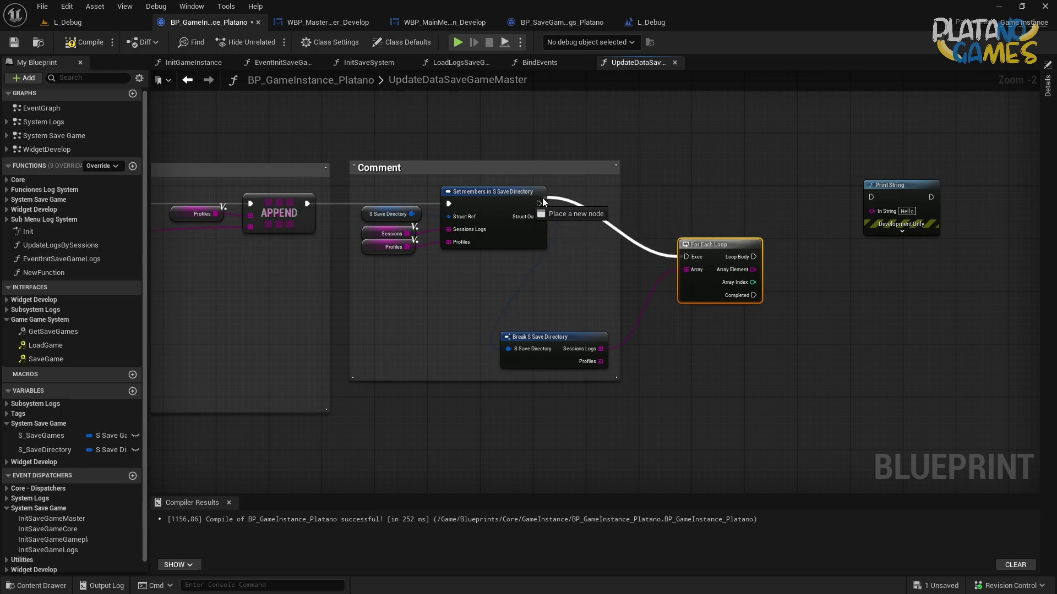
drag(753, 269, 874, 220)
drag(753, 257, 872, 197)
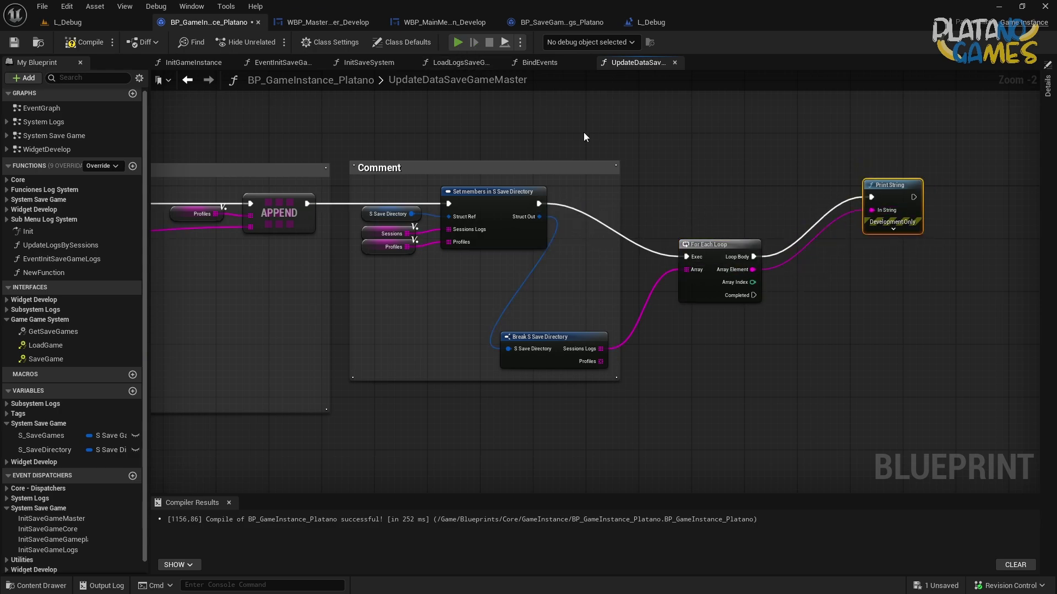
key(alt+p)
key(Escape)
Line up For Each Loop, Break S Save Directory and Print String neatly
drag(704, 295, 710, 243)
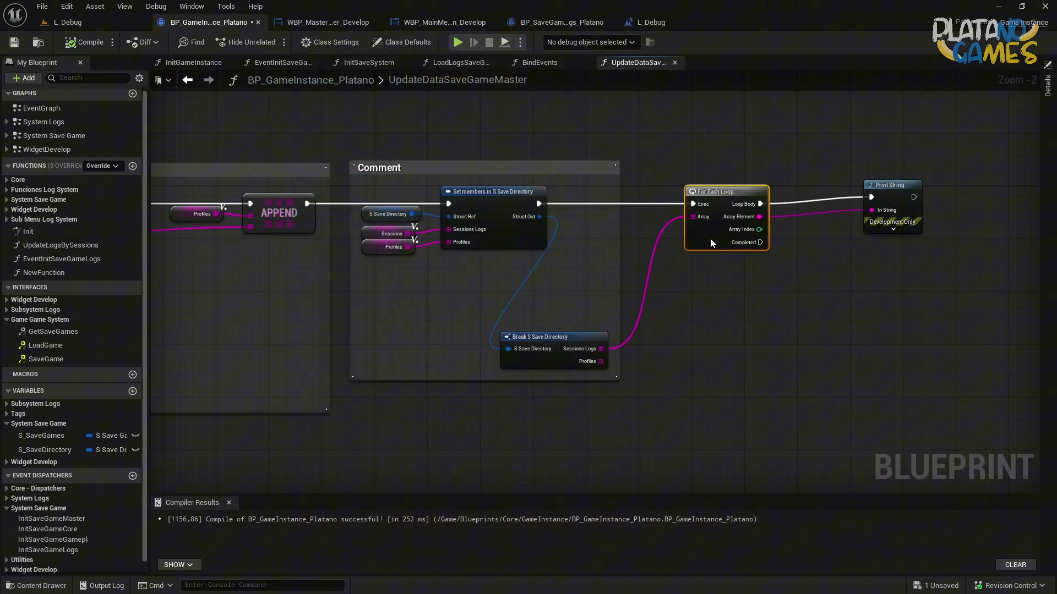
drag(551, 337, 616, 270)
drag(715, 230, 748, 229)
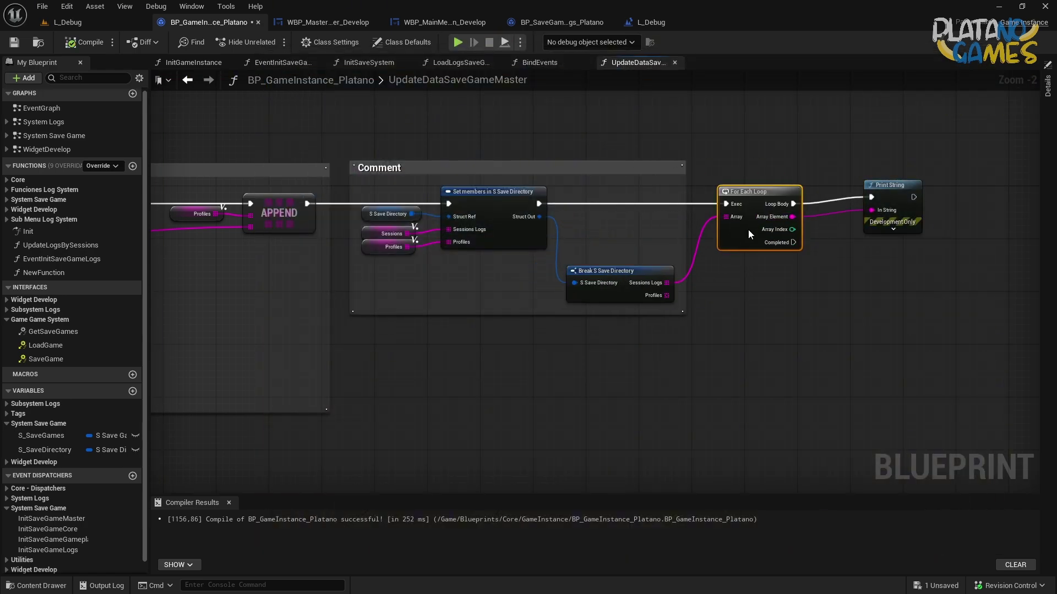
drag(890, 194, 870, 202)
right_drag(551, 314, 602, 319)
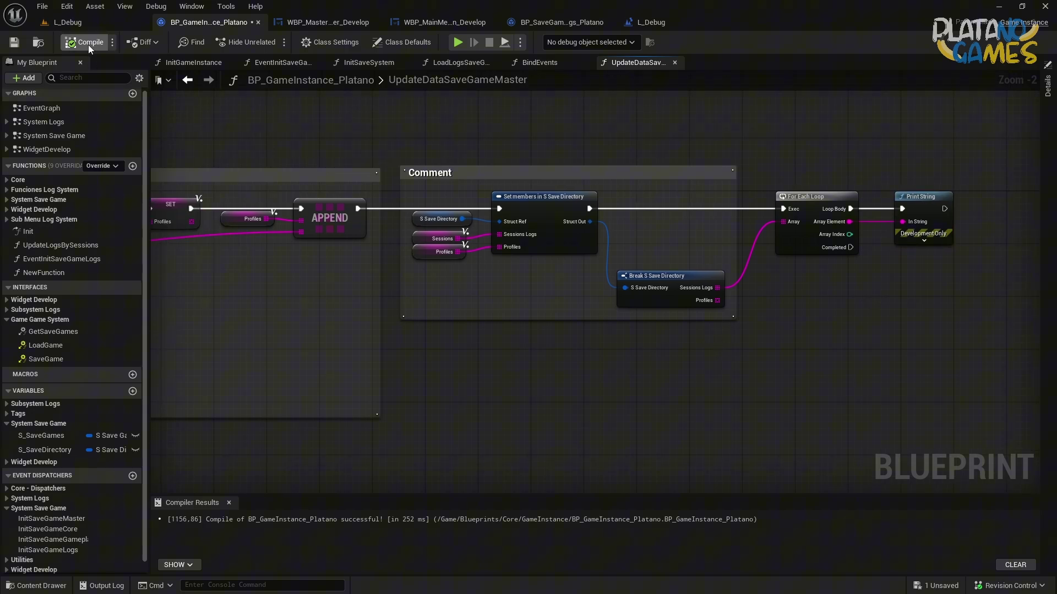
right_drag(677, 193, 581, 192)
scroll(712, 194, up, 1)
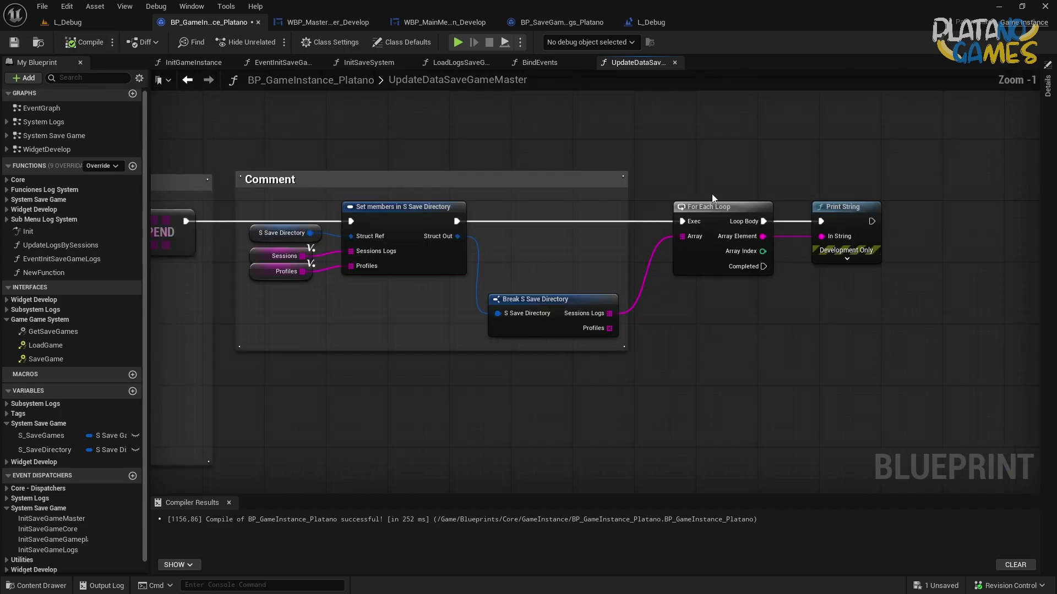
scroll(712, 194, up, 1)
right_drag(446, 233, 688, 234)
Place S Save Directory left of Break S Save Directory and review the finished chain
right_drag(434, 278, 826, 292)
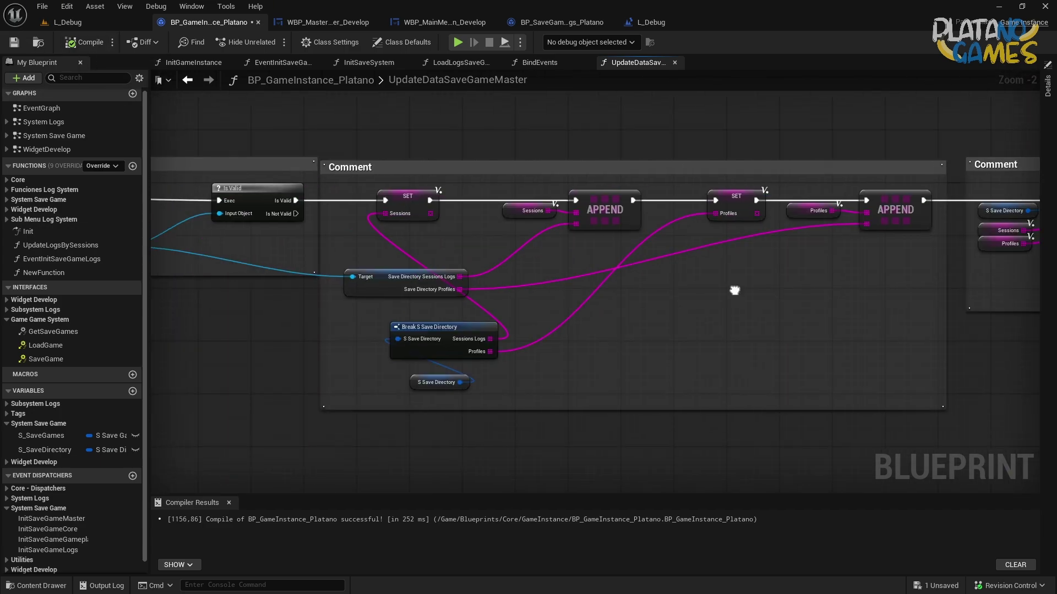
right_drag(416, 359, 543, 408)
drag(581, 414, 458, 361)
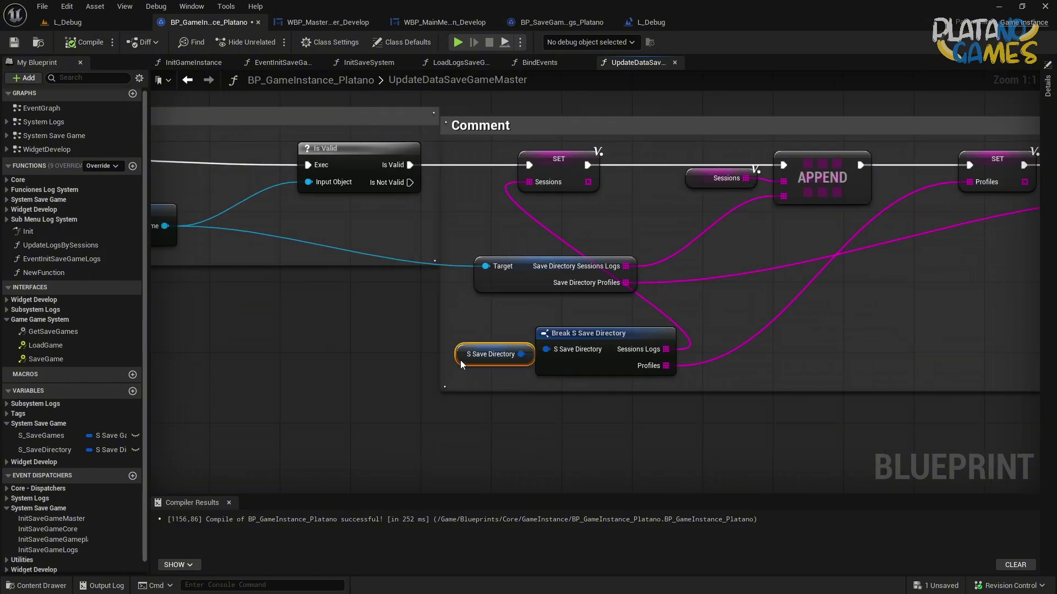
right_drag(460, 360, 507, 333)
right_drag(276, 250, 441, 321)
right_drag(518, 358, 595, 325)
right_drag(885, 260, 633, 260)
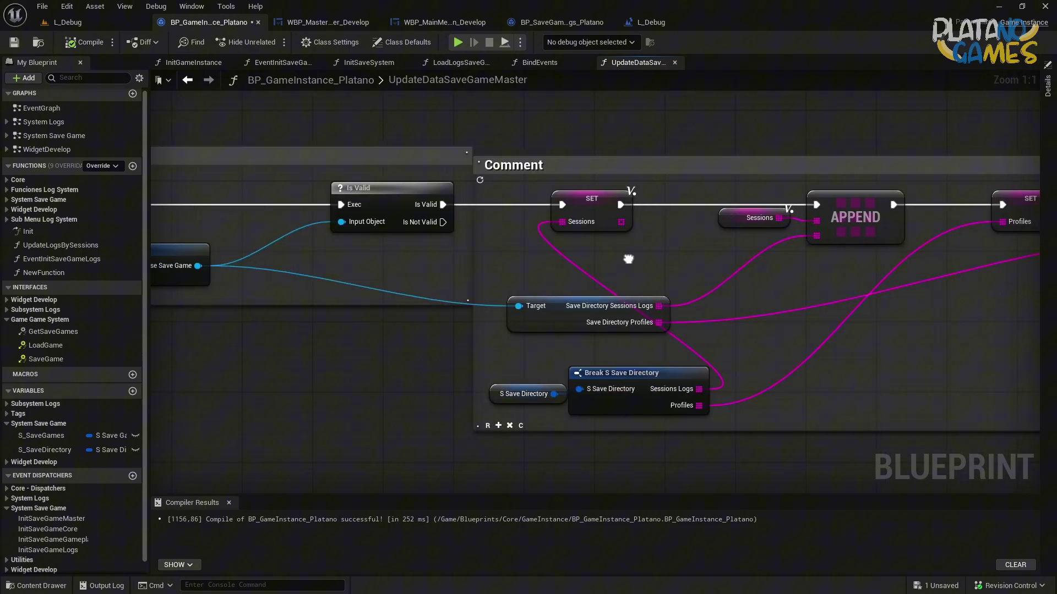
right_drag(927, 266, 668, 266)
mouse_move(1007, 276)
right_down()
mouse_move(601, 283)
mouse_move(826, 275)
mouse_move(667, 265)
right_up()
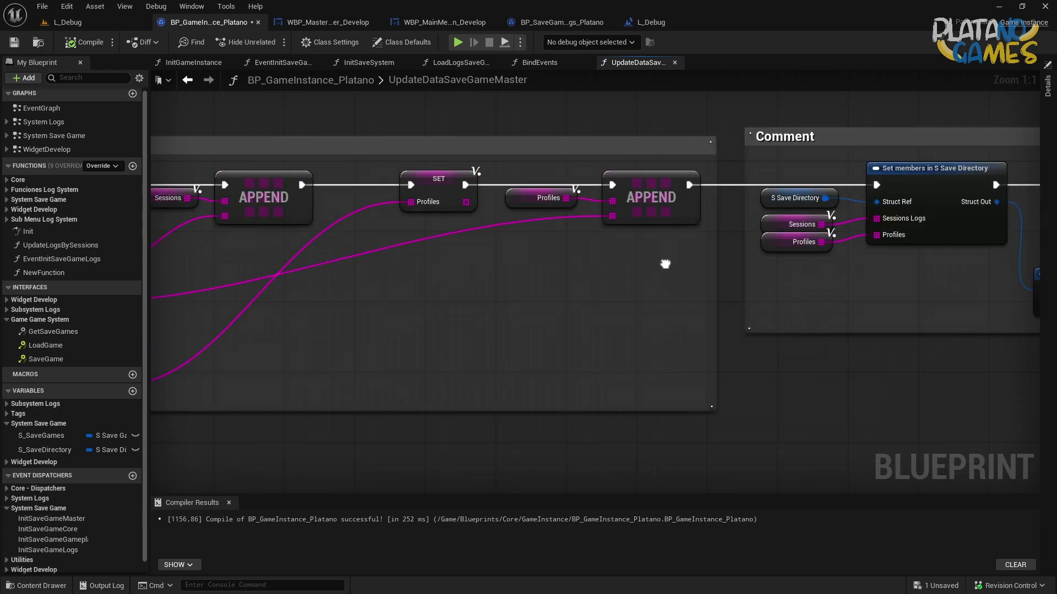
right_drag(898, 269, 527, 273)
mouse_move(757, 259)
right_down()
mouse_move(577, 252)
mouse_move(487, 269)
right_up()
right_drag(632, 319, 621, 387)
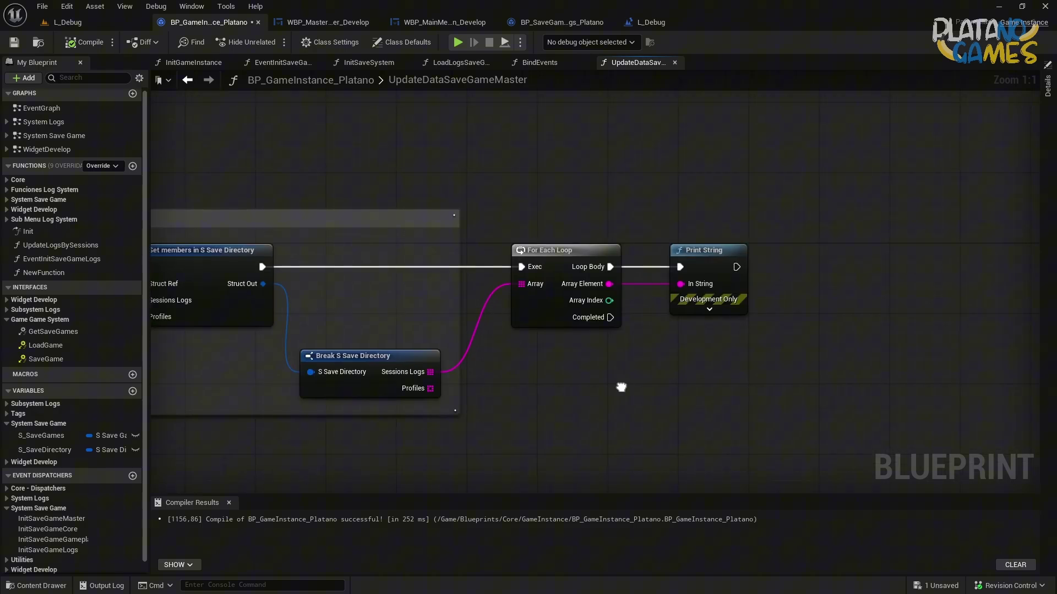
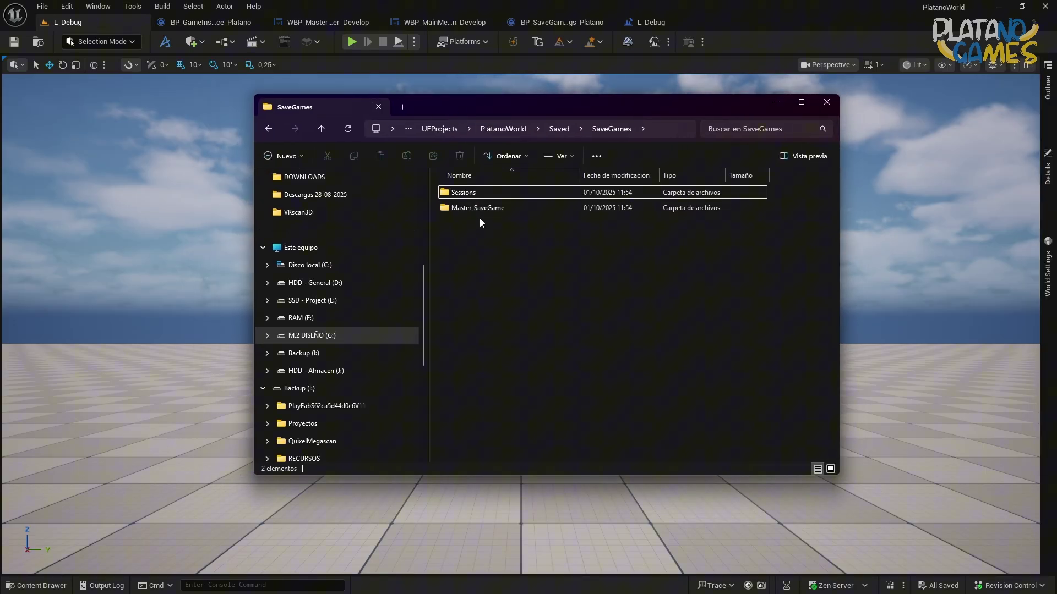
Find Logs_SaveGame_2025-10-1_11-54-56.sav under Sessions > Logs > Logs_SaveGame, then close Explorer
double_click(479, 201)
key(alt+Left)
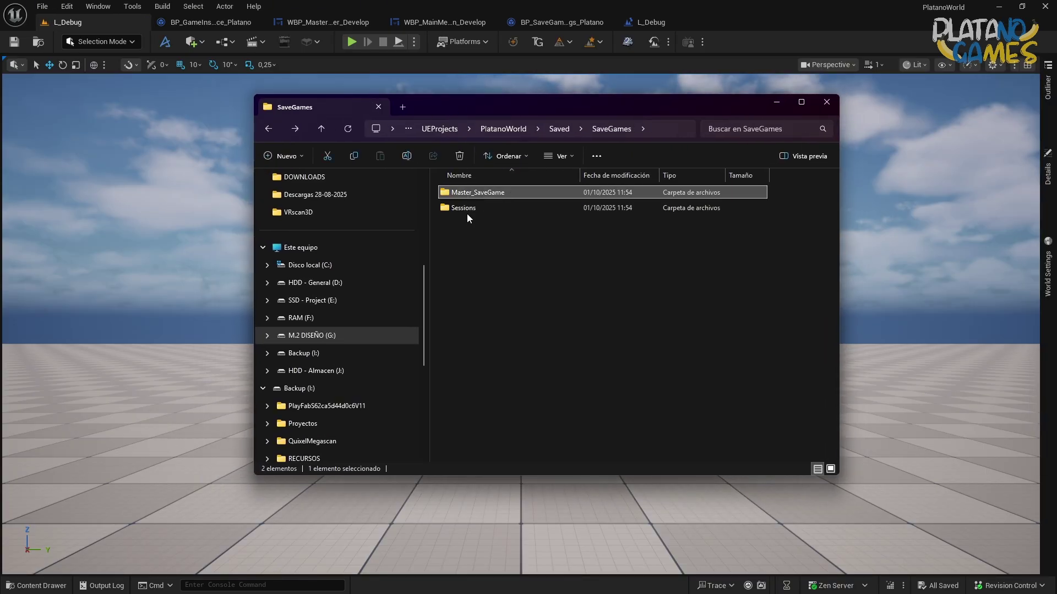
double_click(467, 213)
double_click(495, 195)
double_click(496, 194)
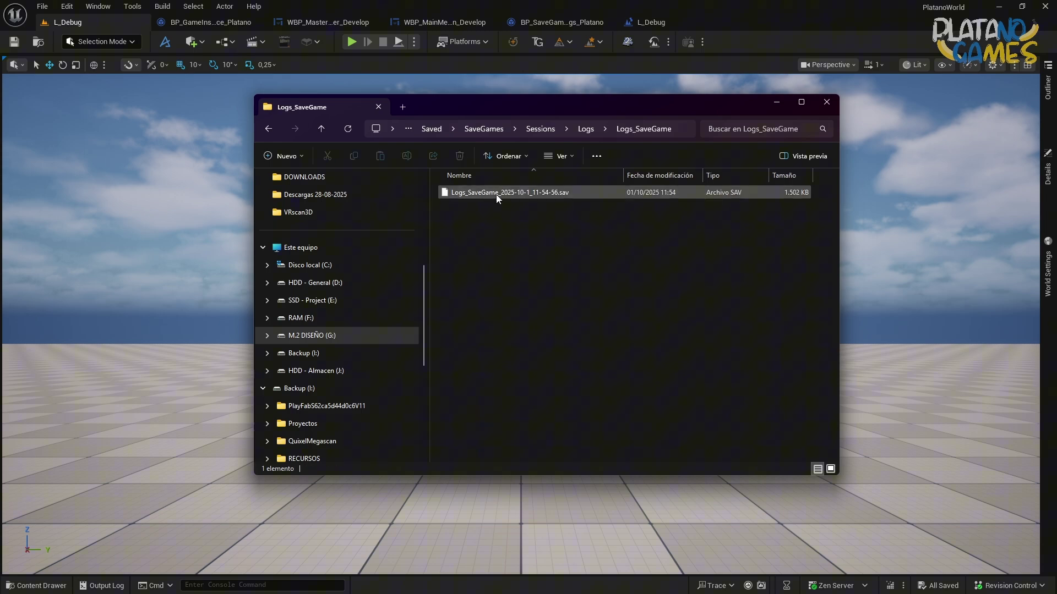
click(440, 80)
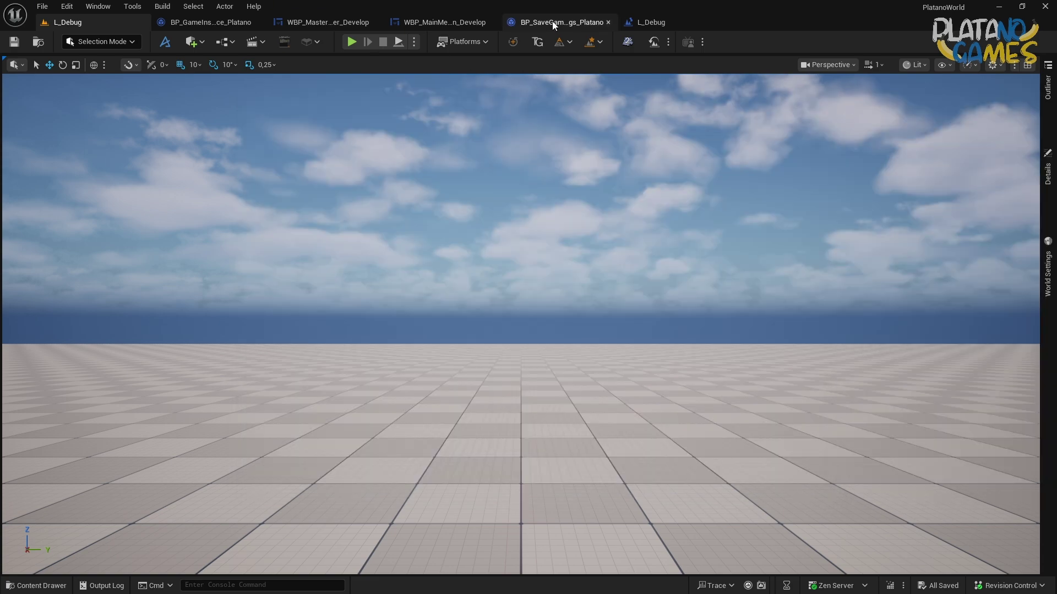
Delete the For Each Loop, Break and Print String debug nodes from UpdateDataSaveGameMaster
click(210, 22)
mouse_move(934, 388)
mouse_down()
mouse_move(496, 244)
mouse_move(514, 408)
mouse_up()
right_drag(514, 409, 325, 125)
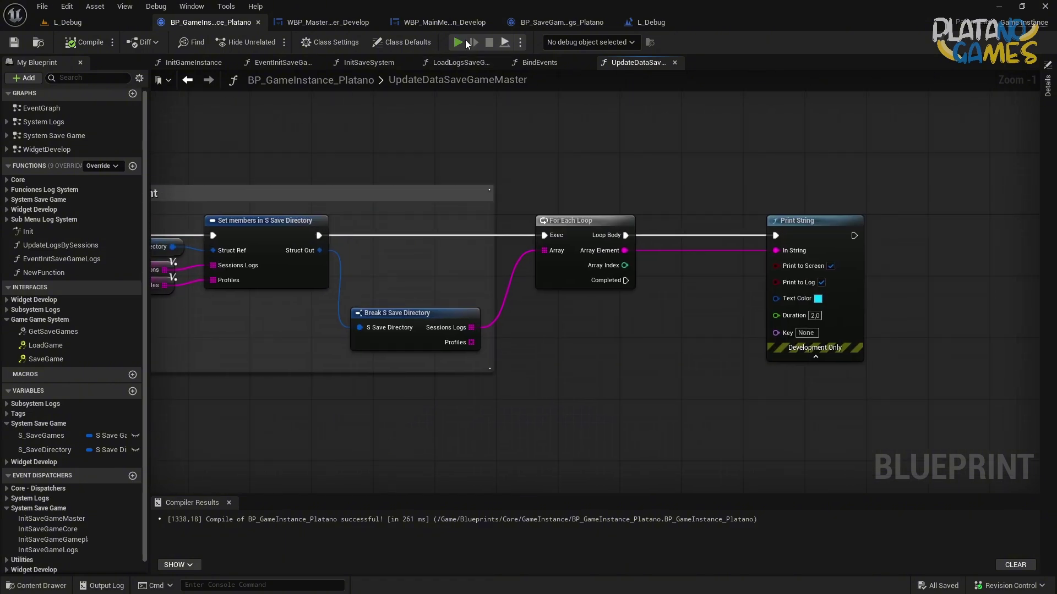
click(463, 41)
key(Escape)
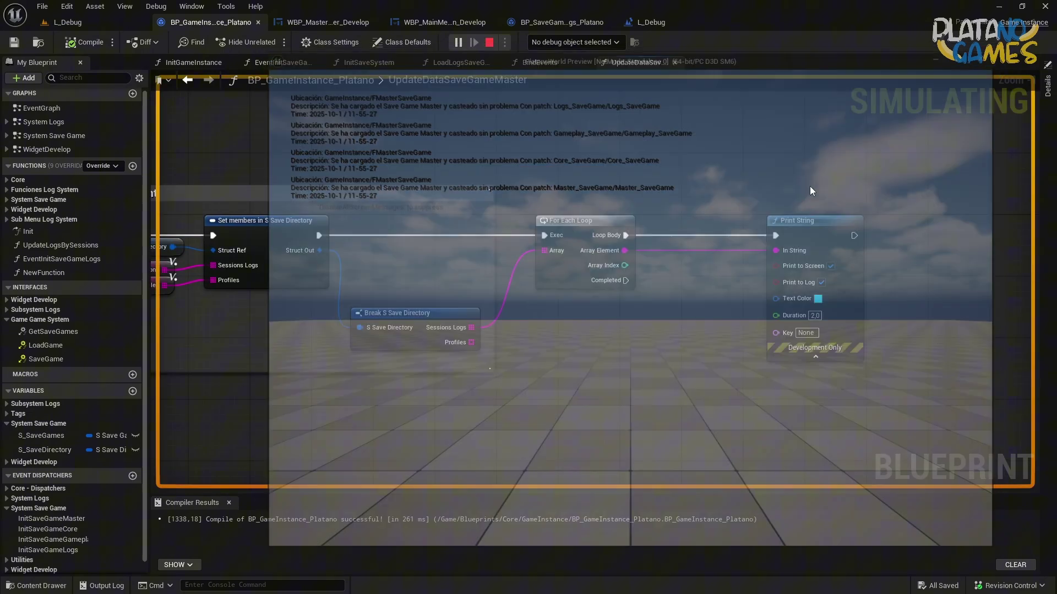
key(Delete)
right_drag(404, 269, 837, 191)
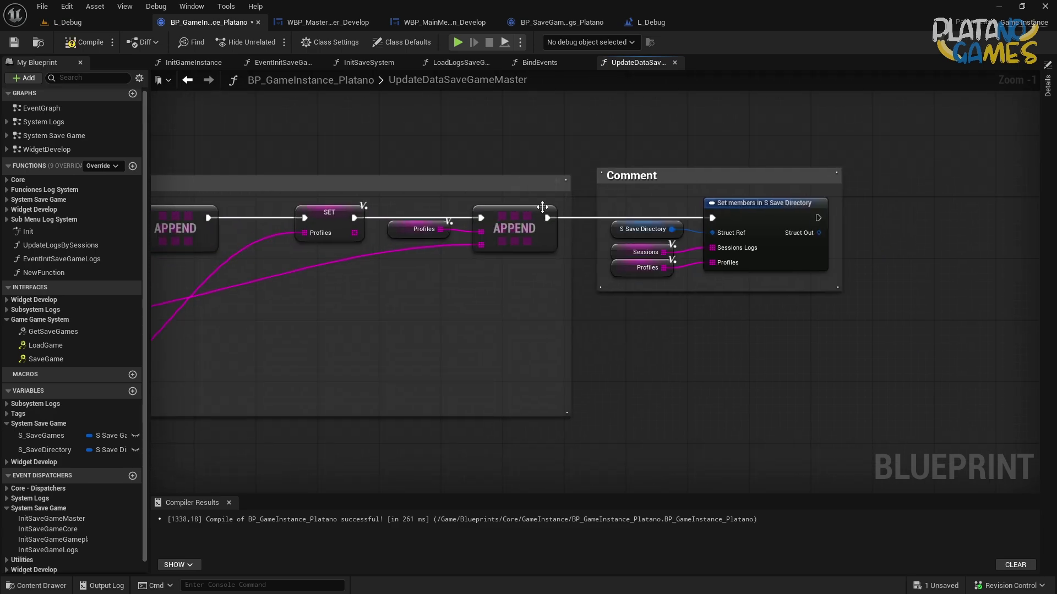
scroll(837, 191, down, 3)
Compile and save BP_GameInstance_Platano, reviewing the rest of UpdateDataSaveGameMaster
click(83, 41)
click(13, 42)
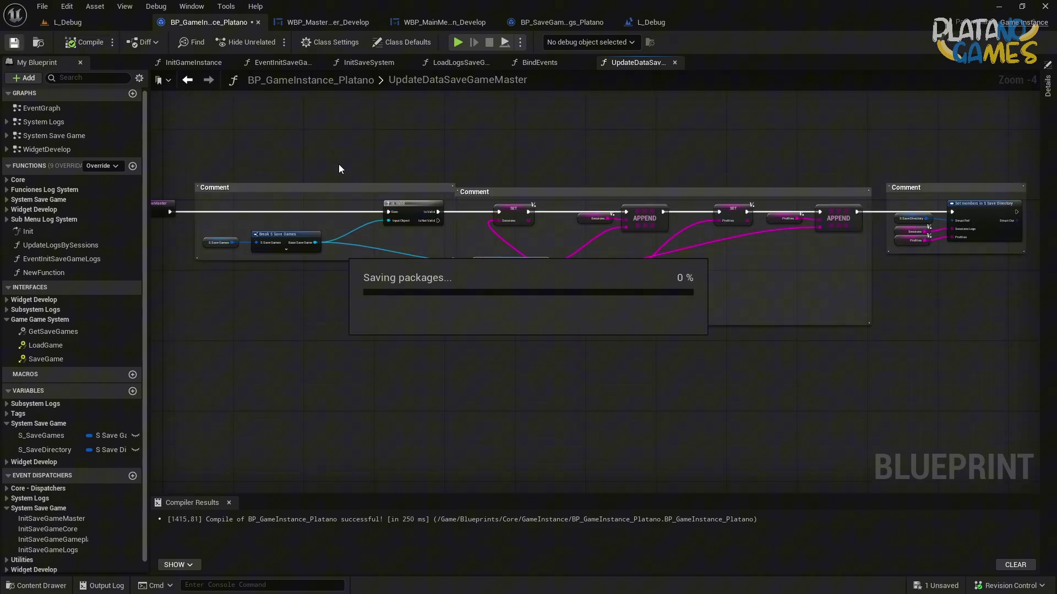
scroll(415, 156, up, 3)
right_drag(957, 300, 635, 282)
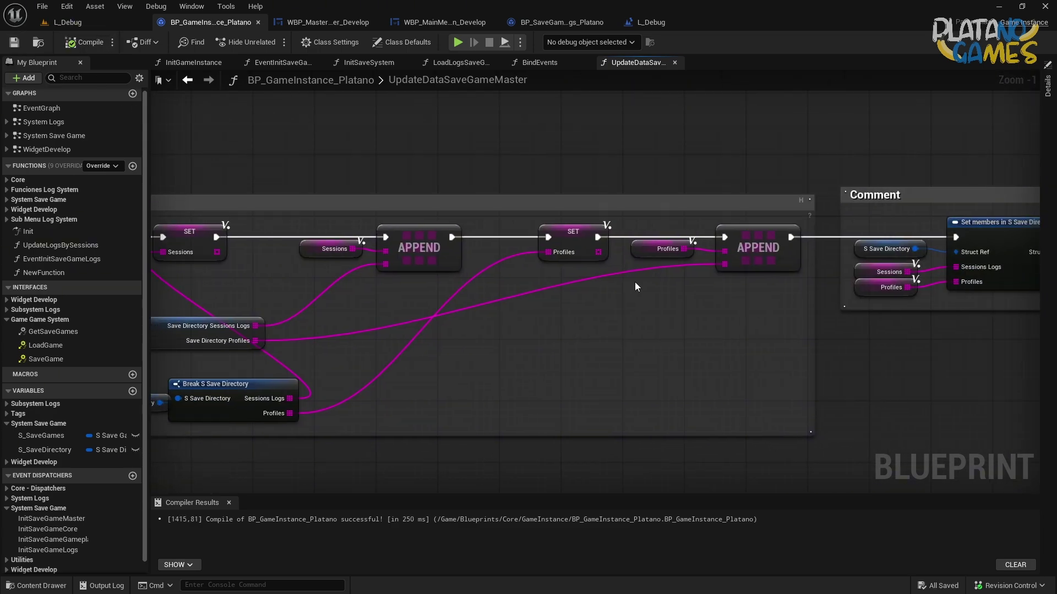
scroll(313, 157, down, 3)
right_drag(313, 157, 480, 184)
click(14, 42)
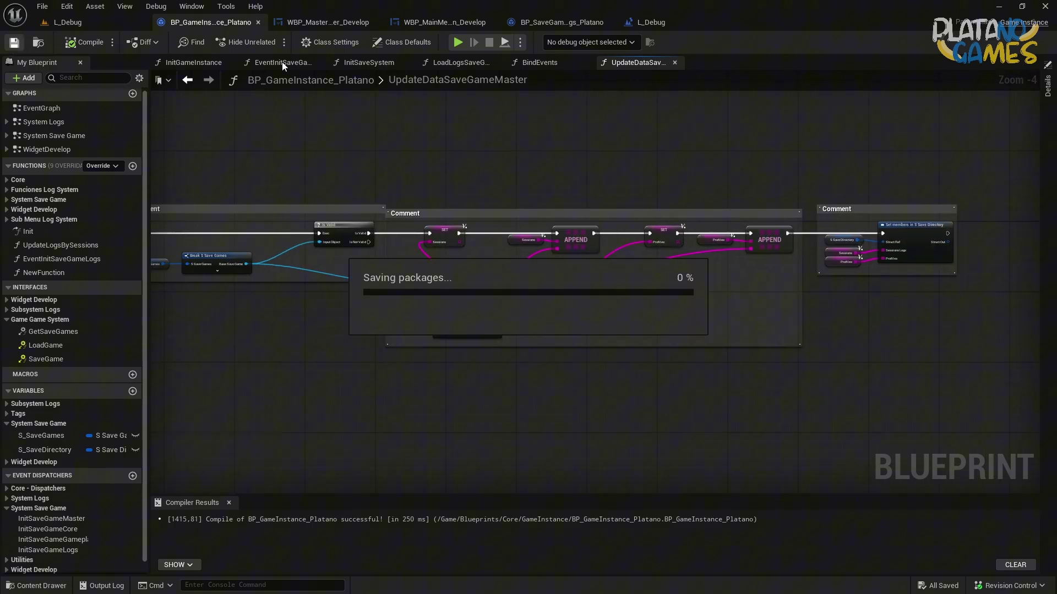
In BindEvents, nudge the Init Save Game Logs comment right and close LoadLogsSaveGameSystem
click(537, 63)
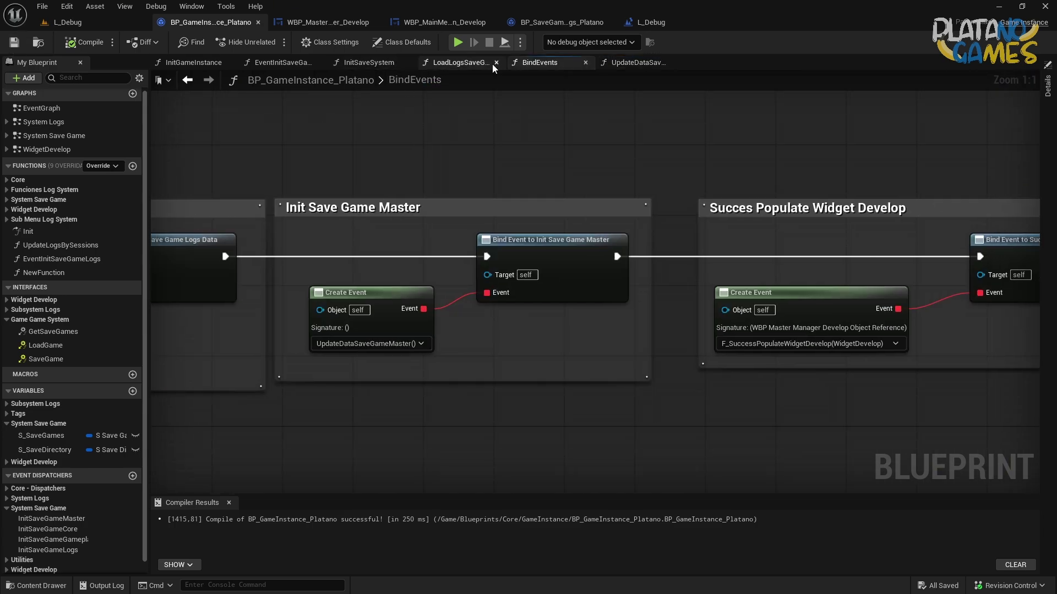
right_drag(644, 137, 336, 134)
right_drag(903, 259, 444, 260)
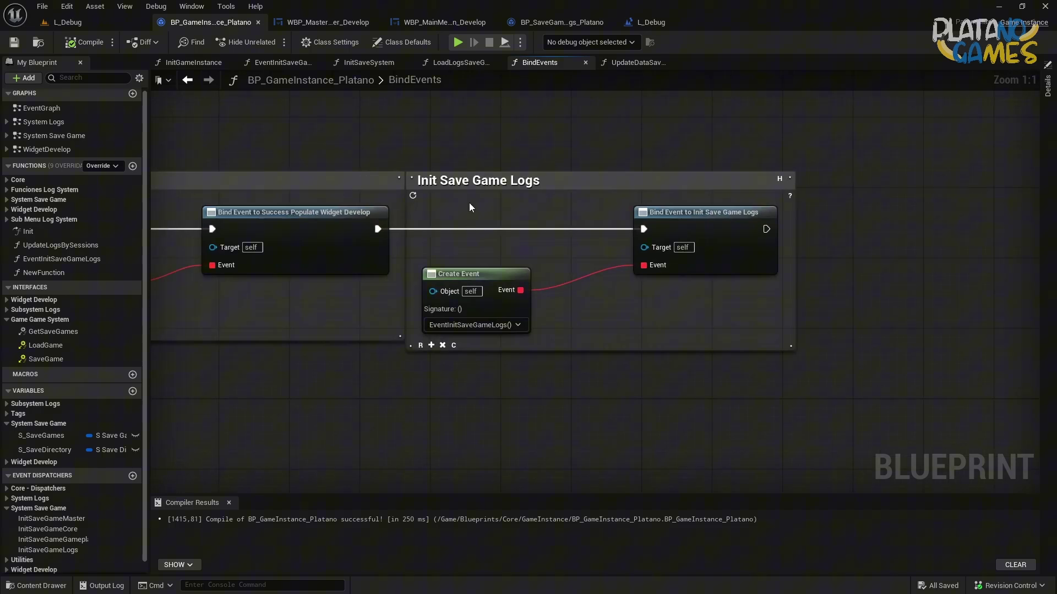
drag(469, 207, 486, 207)
right_drag(410, 96, 469, 105)
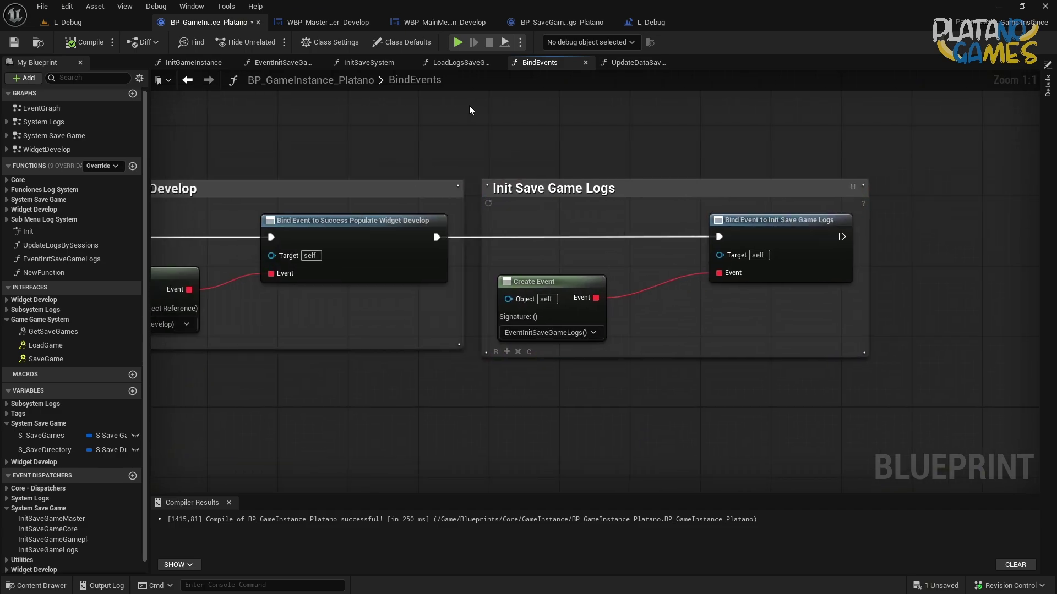
click(458, 63)
click(497, 63)
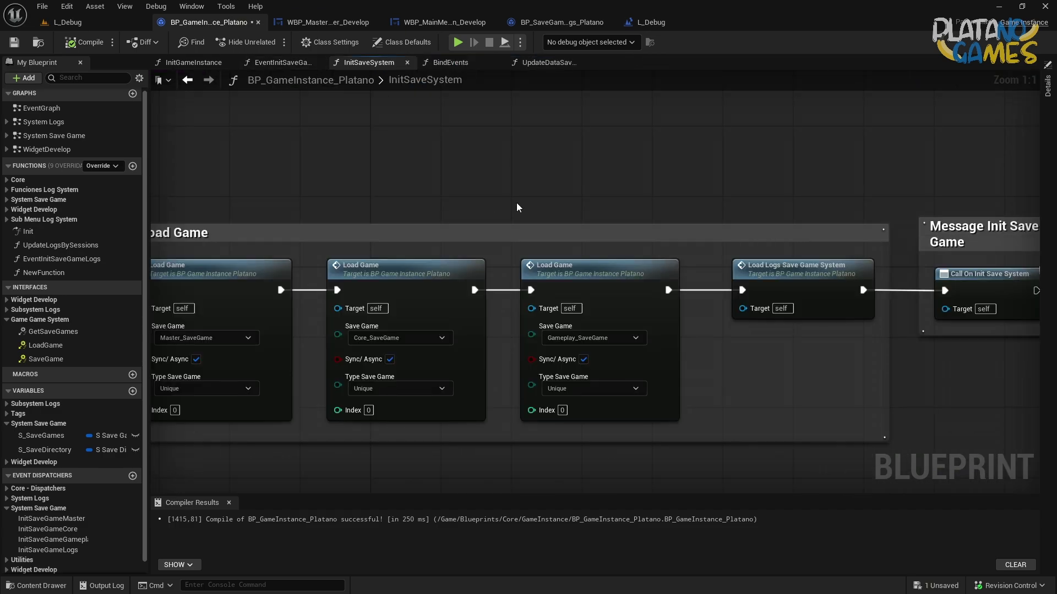
Open FLoadGame_Sync from the LoadGame event and bring Format Path Save Game into view
double_click(45, 345)
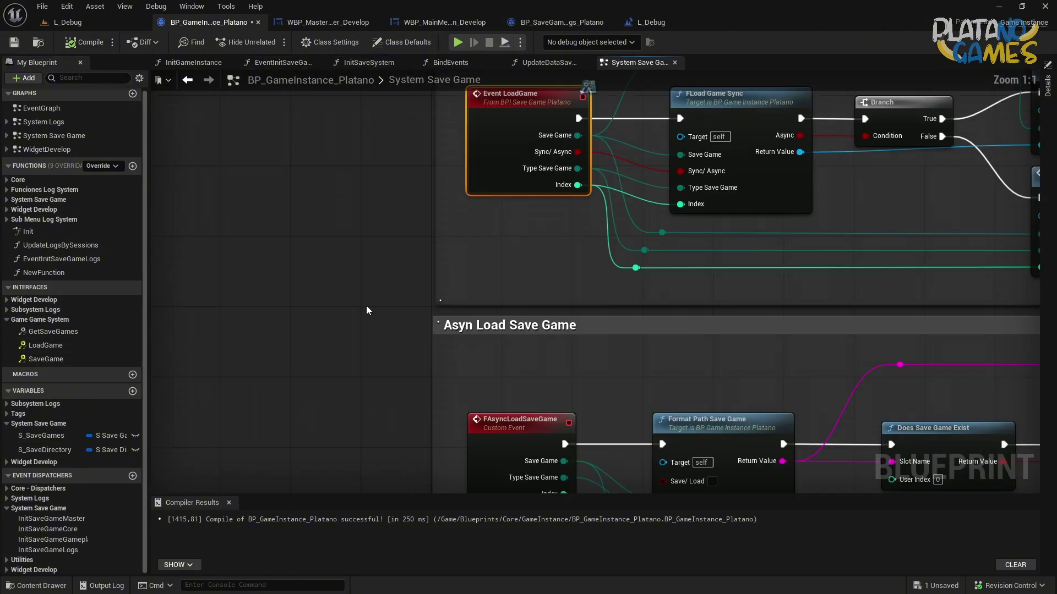
double_click(569, 286)
scroll(569, 287, up, 2)
mouse_move(619, 286)
right_down()
mouse_move(441, 296)
mouse_move(463, 361)
right_up()
scroll(441, 297, down, 1)
scroll(402, 225, up, 3)
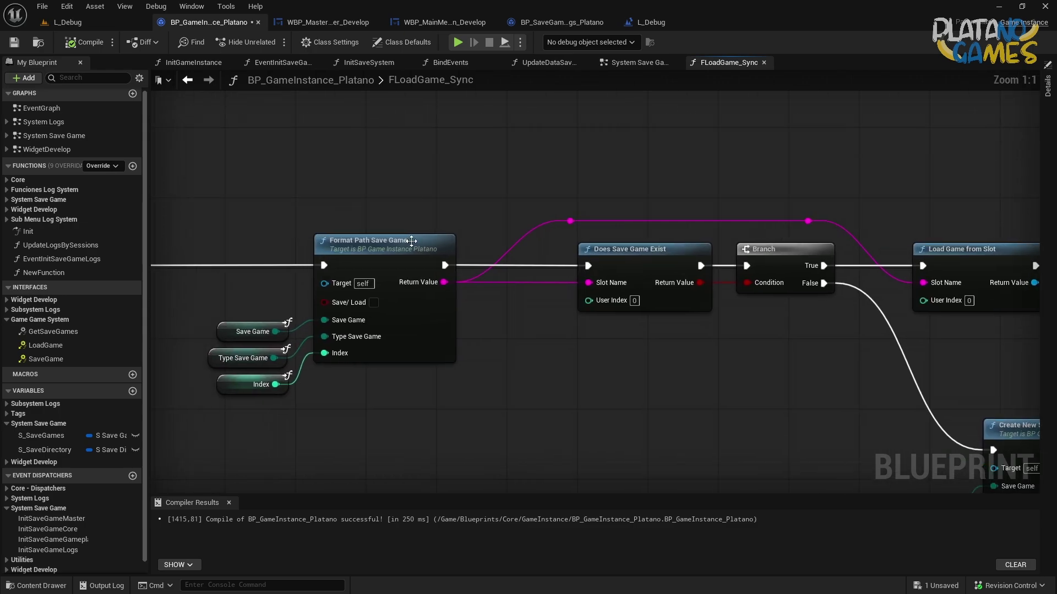
right_drag(574, 359, 544, 406)
Add a Print String fed by Format Path's Return Value, running before Does Save Game Exist
right_click(587, 181)
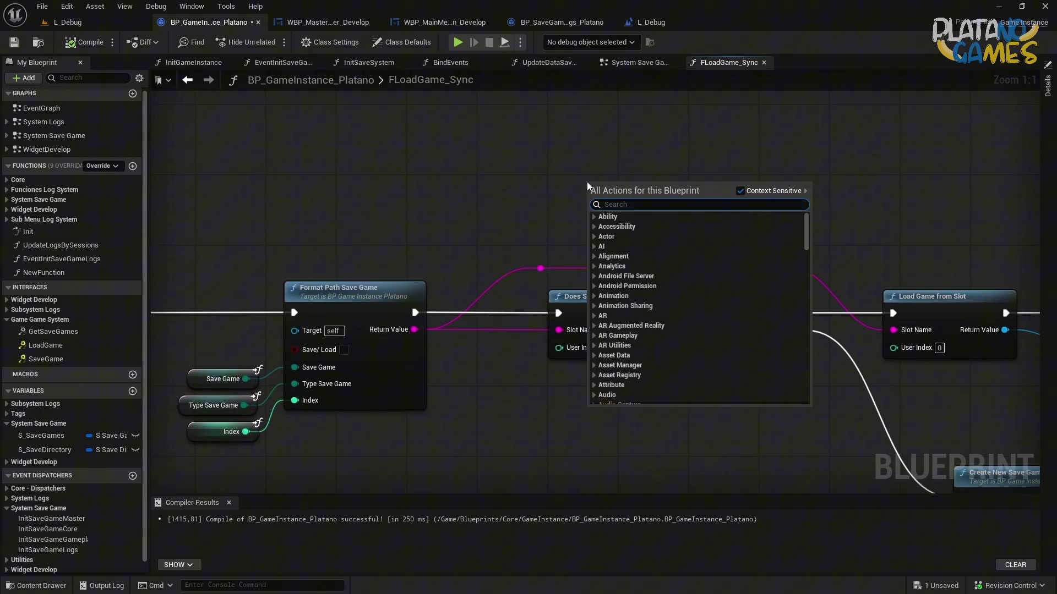
text(print)
key(Return)
drag(600, 187, 637, 170)
drag(540, 268, 629, 197)
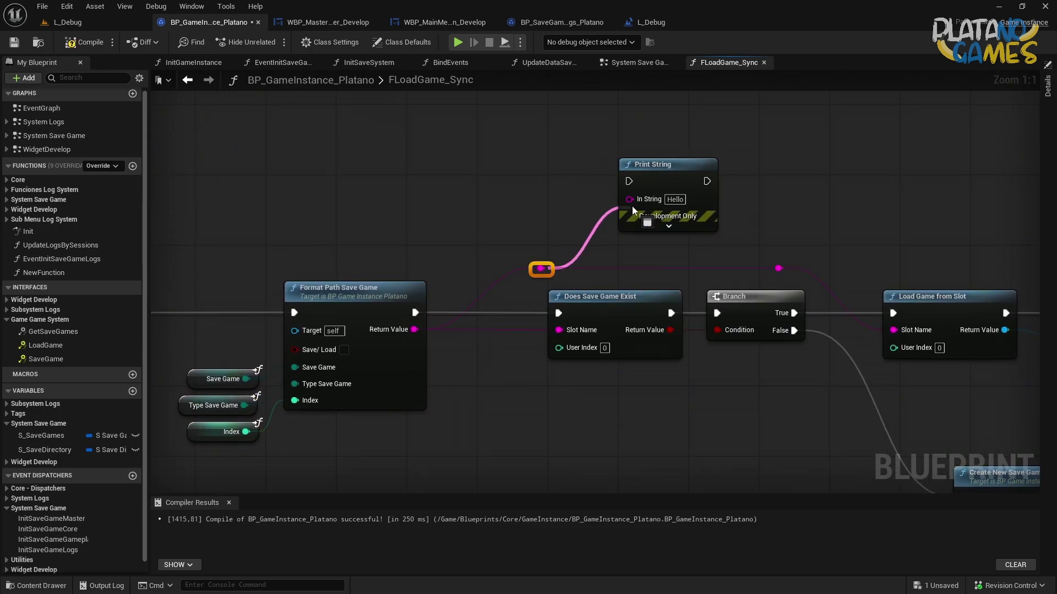
mouse_move(559, 313)
ctrl+mouse_down()
mouse_move(629, 181)
mouse_move(559, 313)
ctrl+mouse_up()
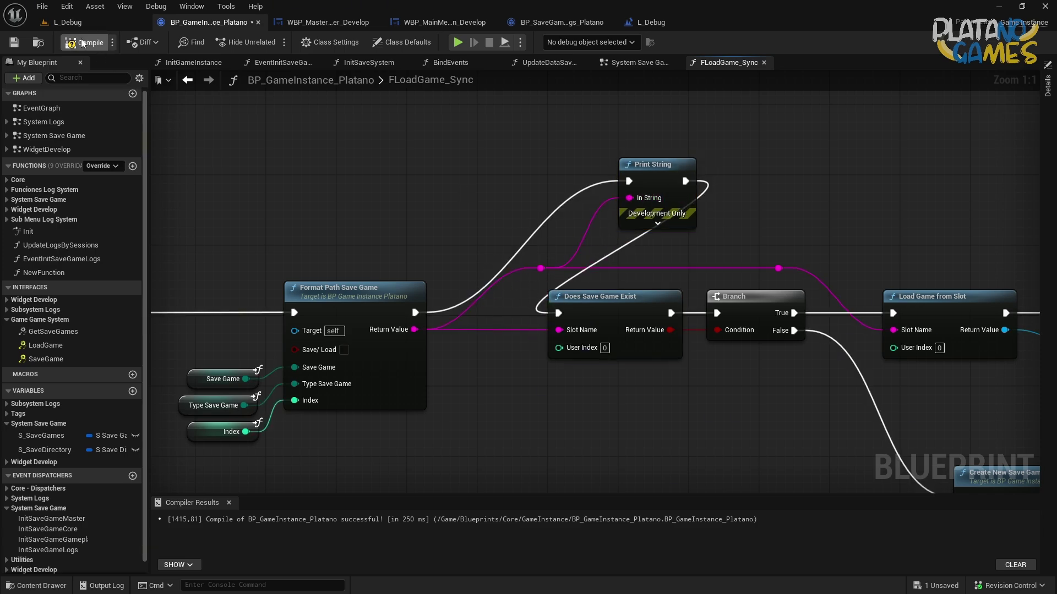
Play-test to read the printed paths, then delete Print String, reconnect the exec, and save
key(alt+p)
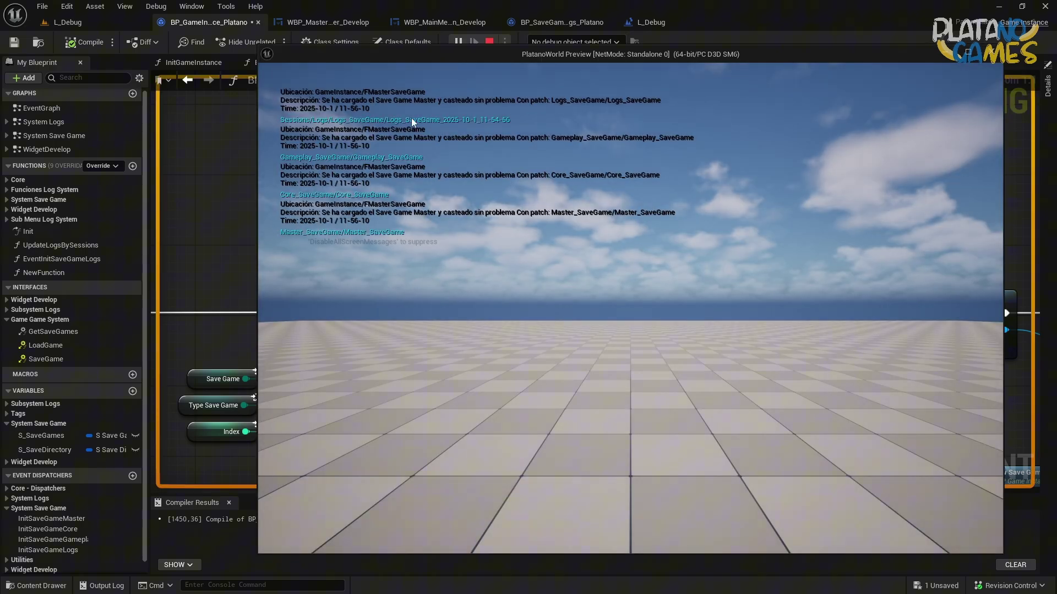
click(989, 54)
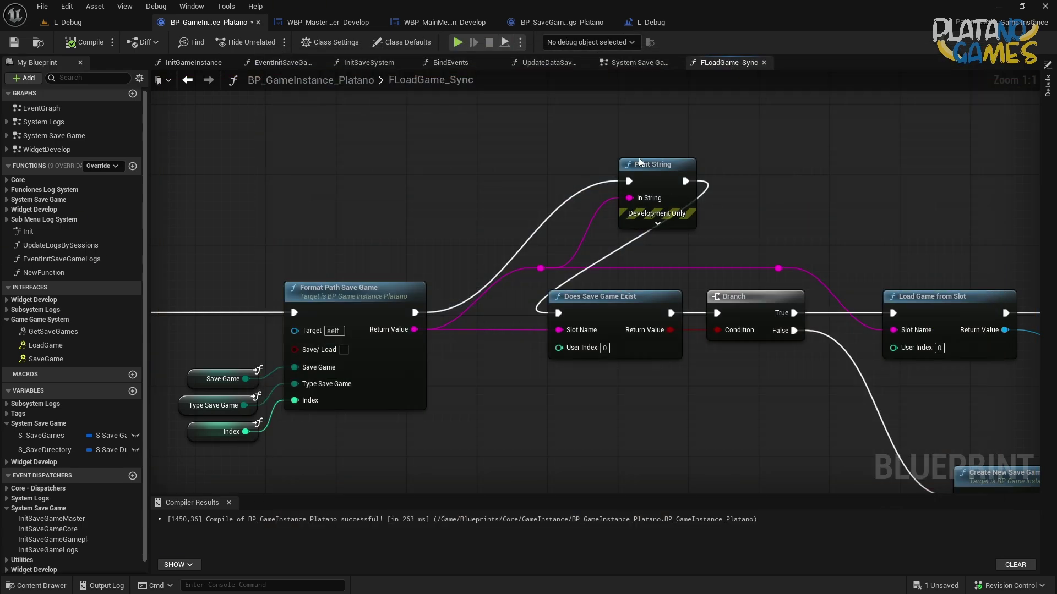
key(Delete)
drag(414, 313, 558, 313)
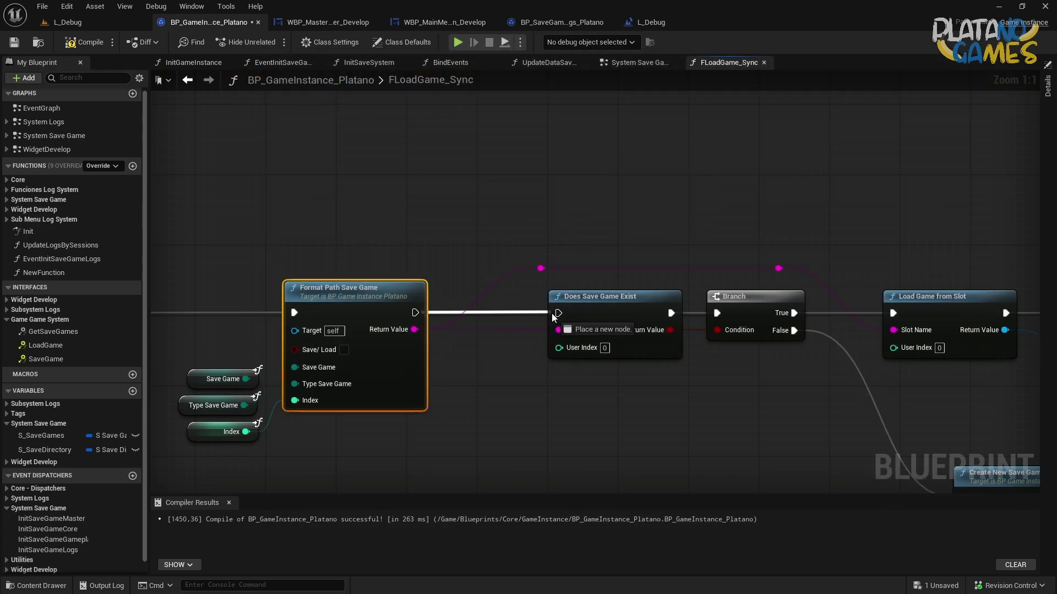
right_drag(636, 386, 464, 345)
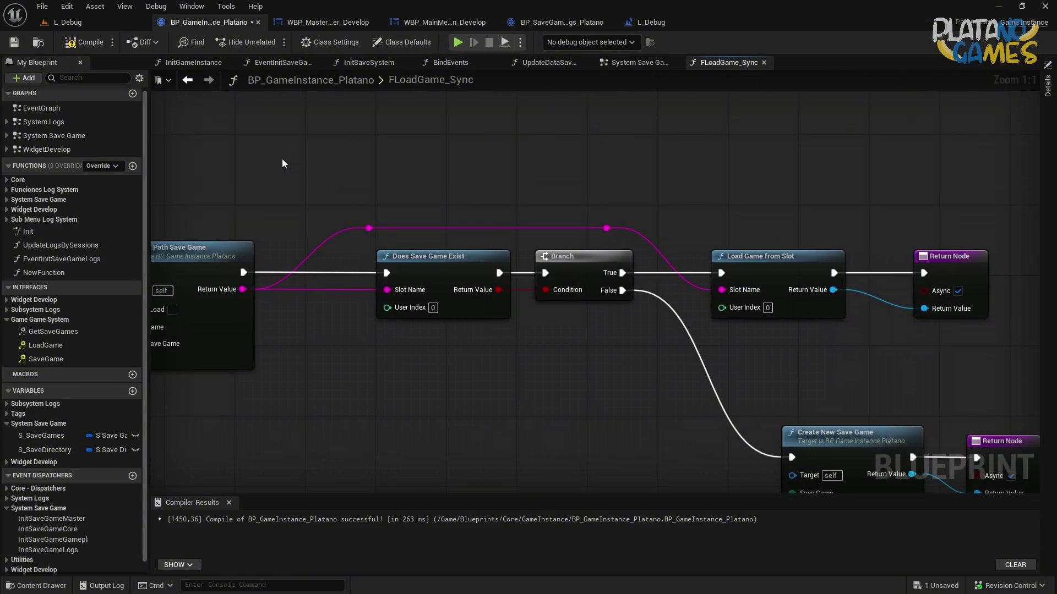
click(15, 43)
scroll(487, 175, down, 2)
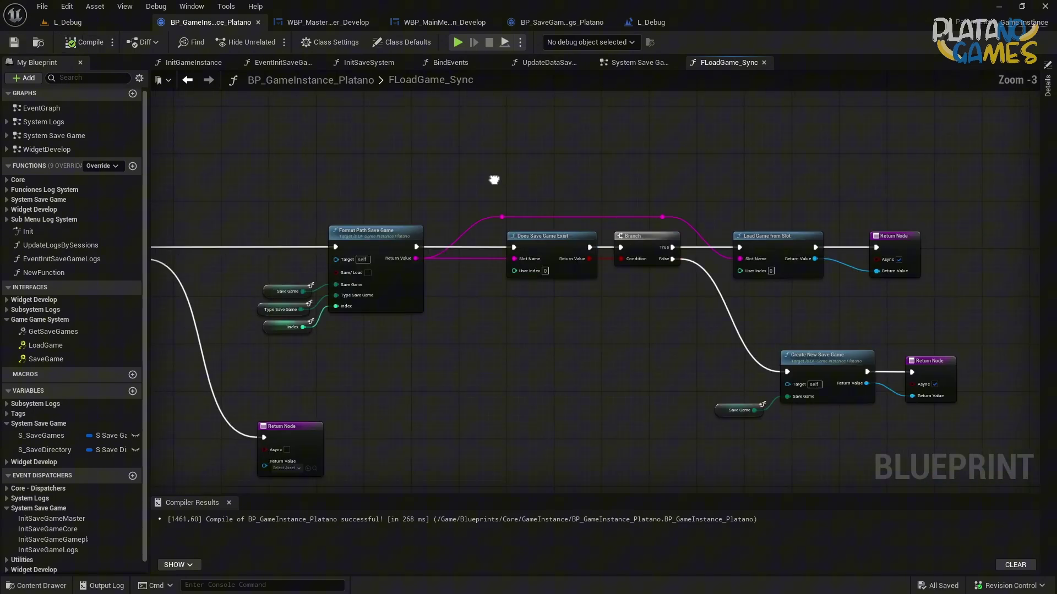
Browse the blueprint's graphs and open the UpdateLogsBySessions function
click(533, 64)
click(633, 62)
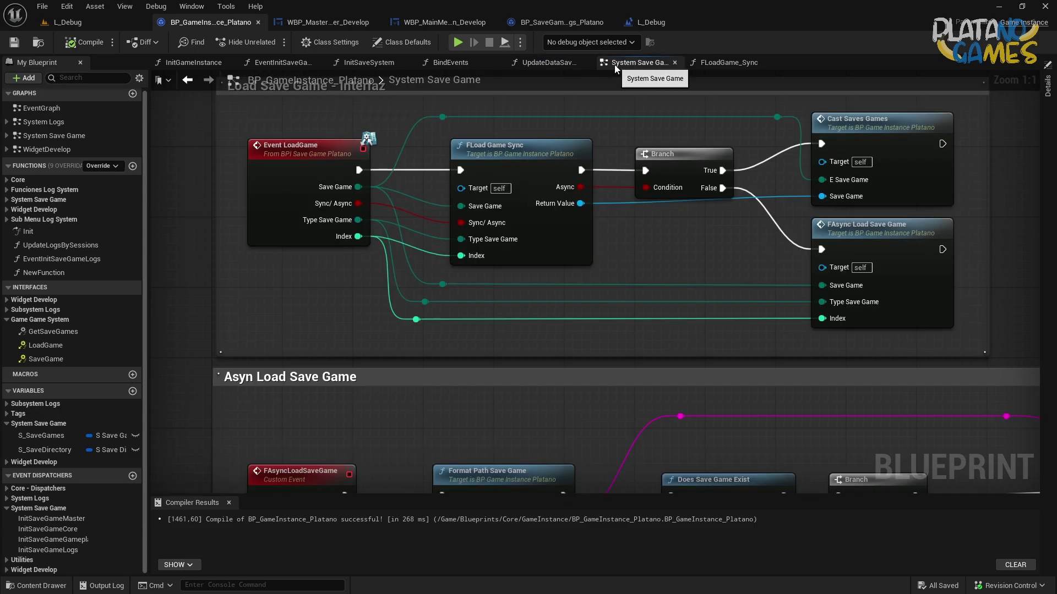
scroll(526, 242, down, 2)
scroll(523, 240, down, 2)
scroll(507, 226, down, 1)
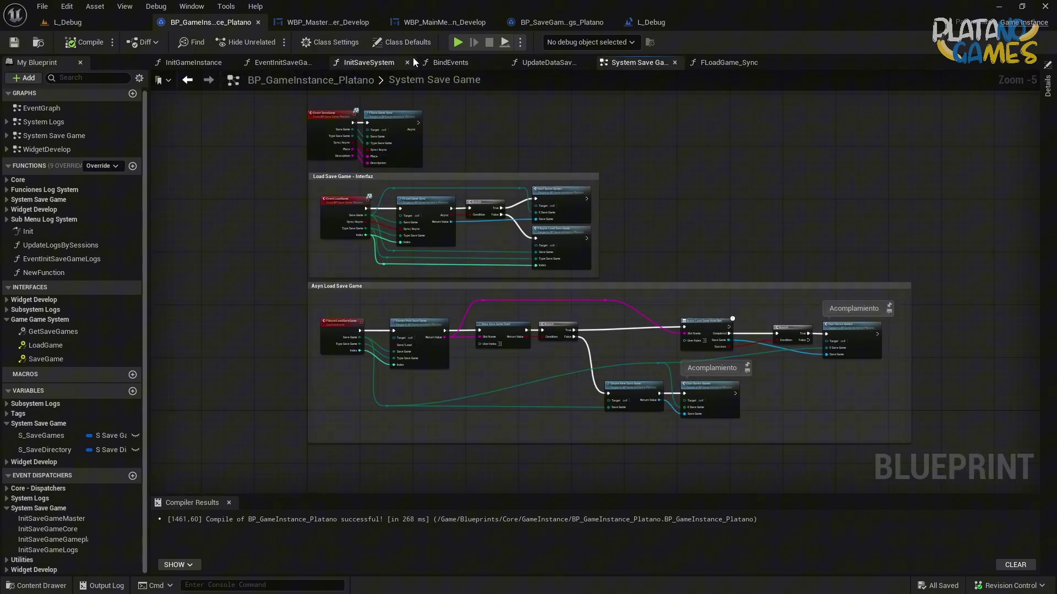
click(390, 62)
click(452, 63)
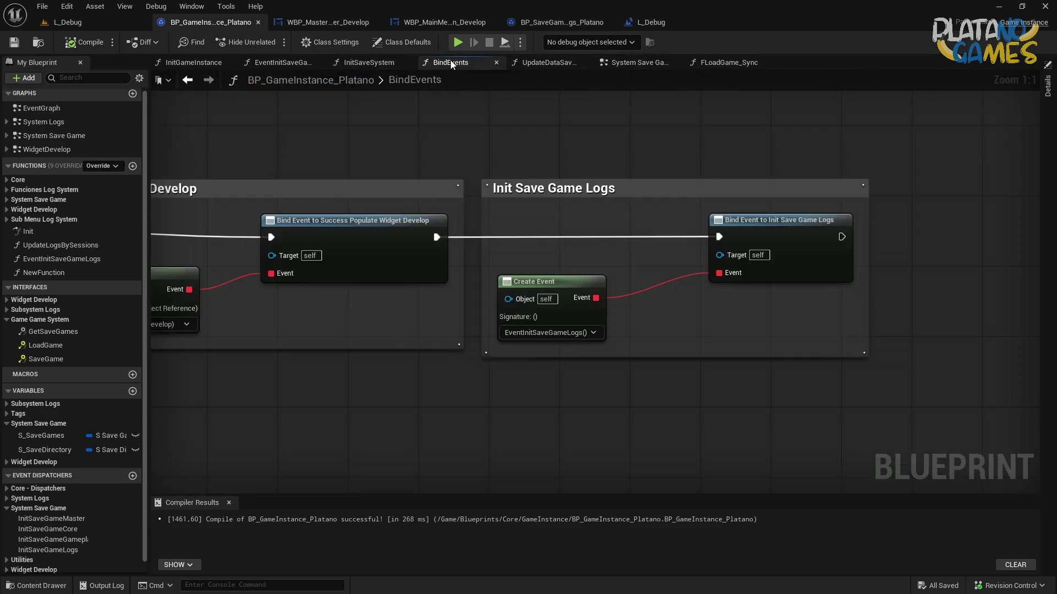
double_click(52, 245)
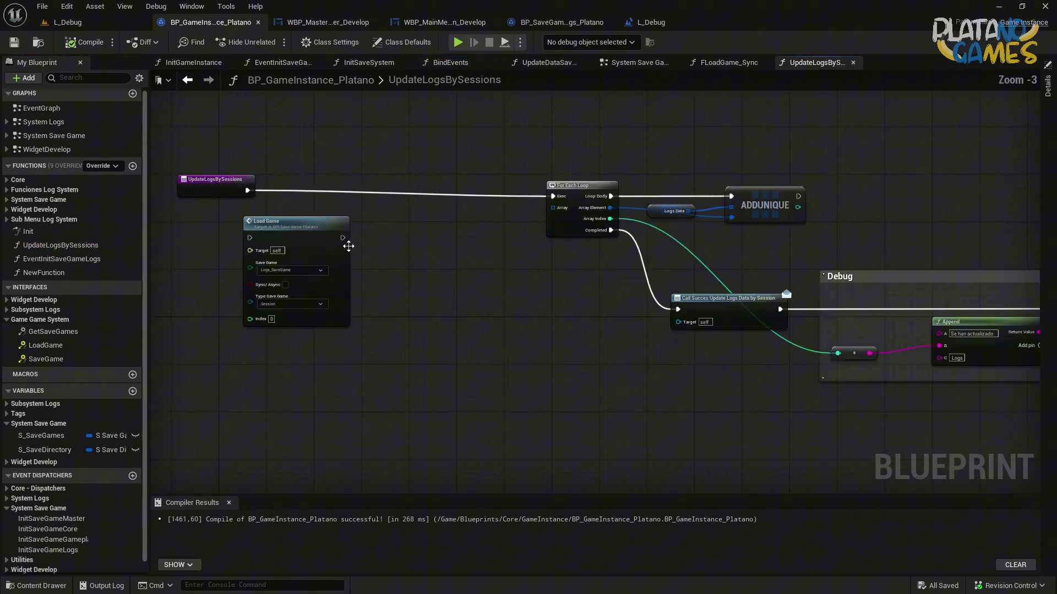
Delete the Load Game node and move the loop group left toward the entry node
key(Delete)
scroll(430, 249, down, 2)
drag(432, 200, 934, 394)
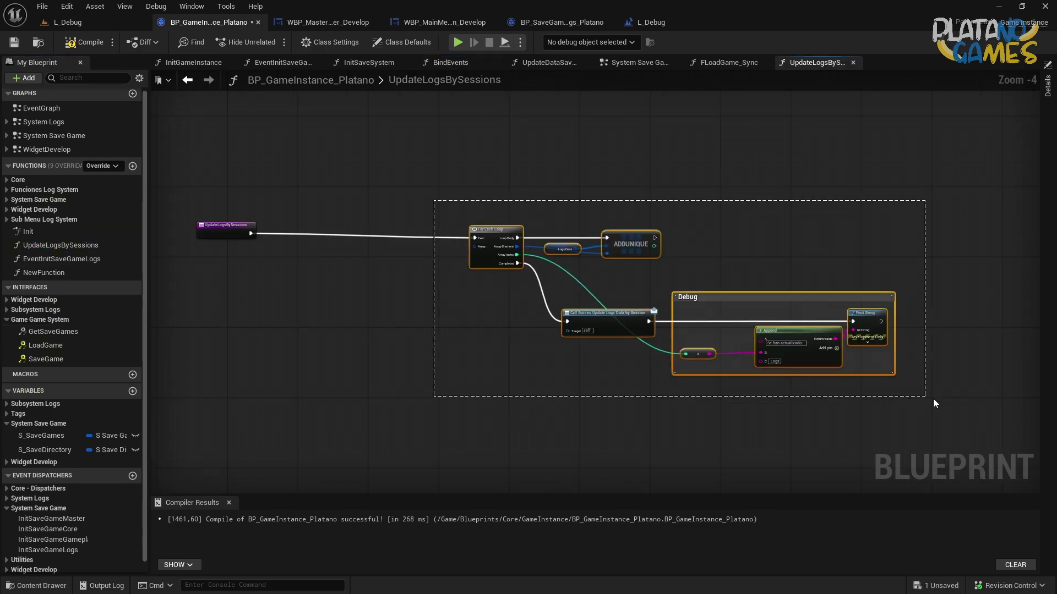
right_drag(442, 253, 644, 262)
drag(644, 262, 476, 283)
click(476, 283)
Shift the loop, AddUnique, Call and Debug nodes right to make room before the loop
scroll(507, 279, up, 3)
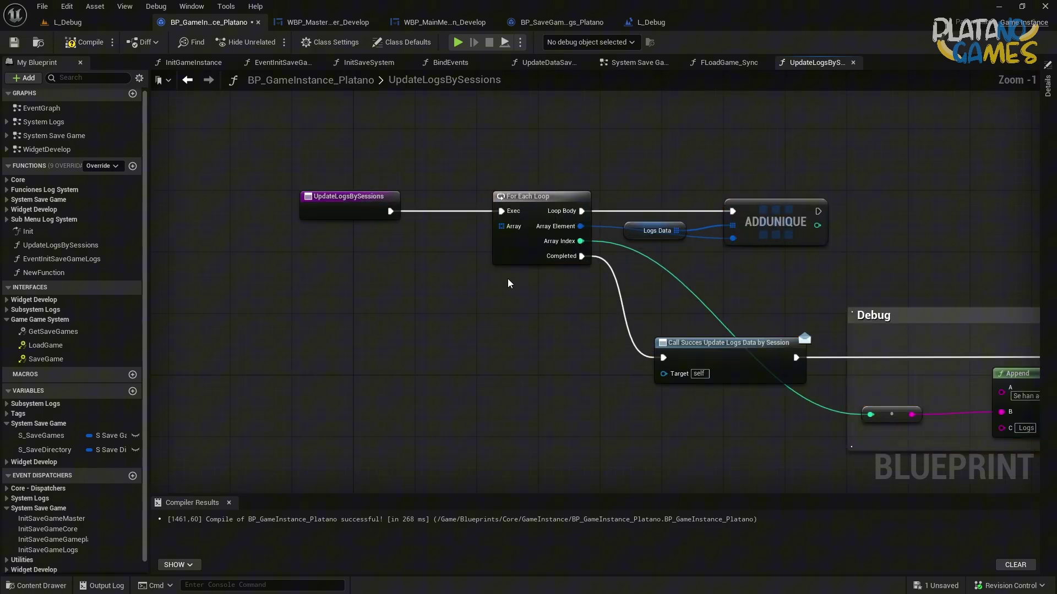
right_drag(507, 278, 399, 251)
scroll(400, 251, down, 1)
drag(329, 240, 932, 413)
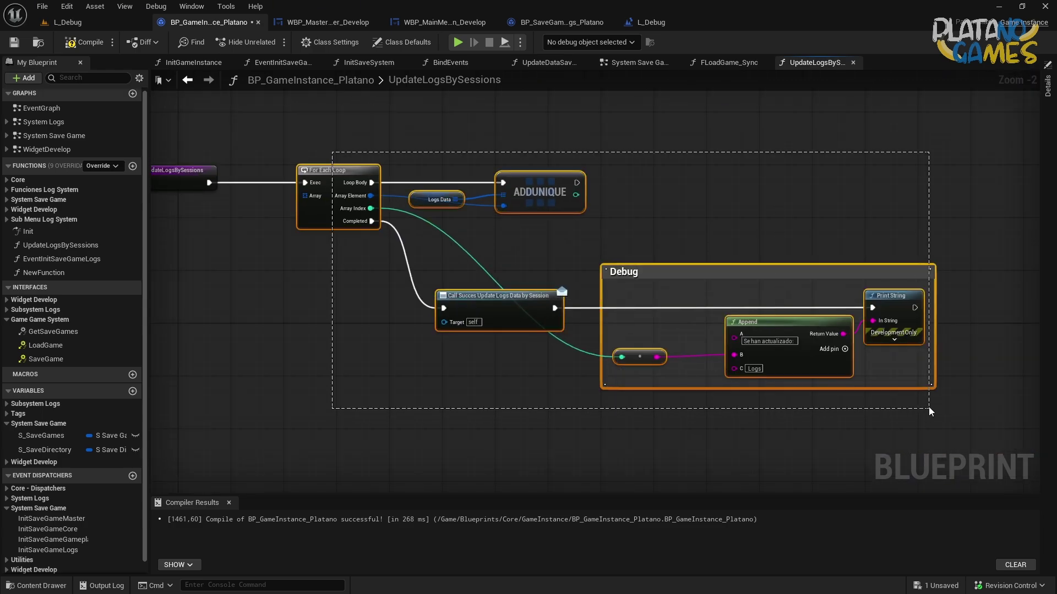
drag(361, 222, 557, 232)
click(556, 264)
right_drag(556, 264, 666, 273)
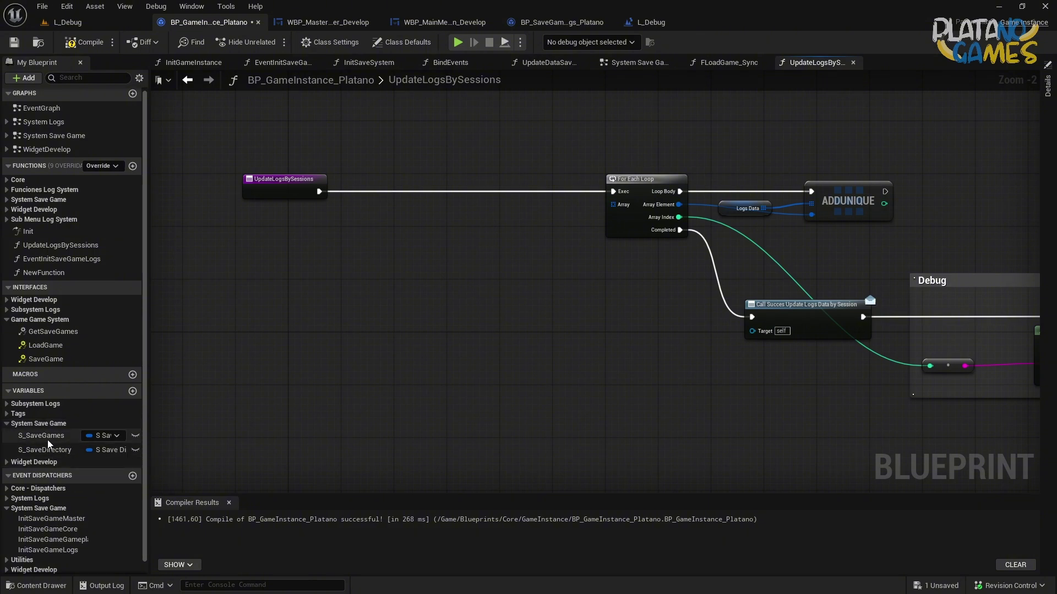
Add an S_SaveGames getter and a Break S Save Games node off its pin
mouse_move(47, 436)
mouse_down()
mouse_move(215, 312)
mouse_move(311, 283)
mouse_move(361, 322)
mouse_move(287, 254)
mouse_up()
click(231, 320)
key(Return)
Add a Logs Data getter from Logs Save Game and wire it into the For Each Loop array
scroll(350, 237, up, 2)
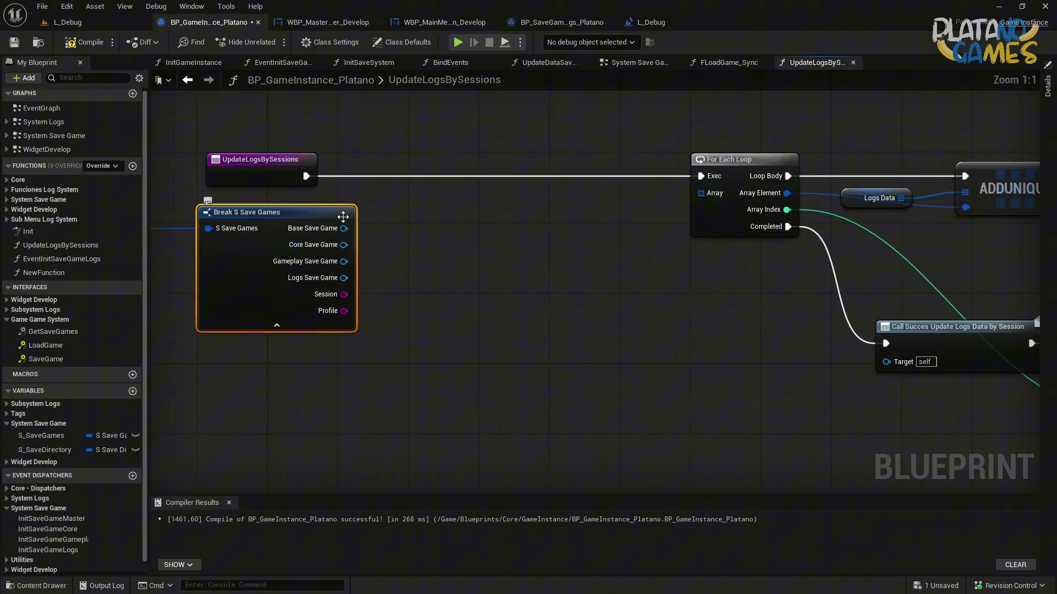
drag(344, 278, 400, 227)
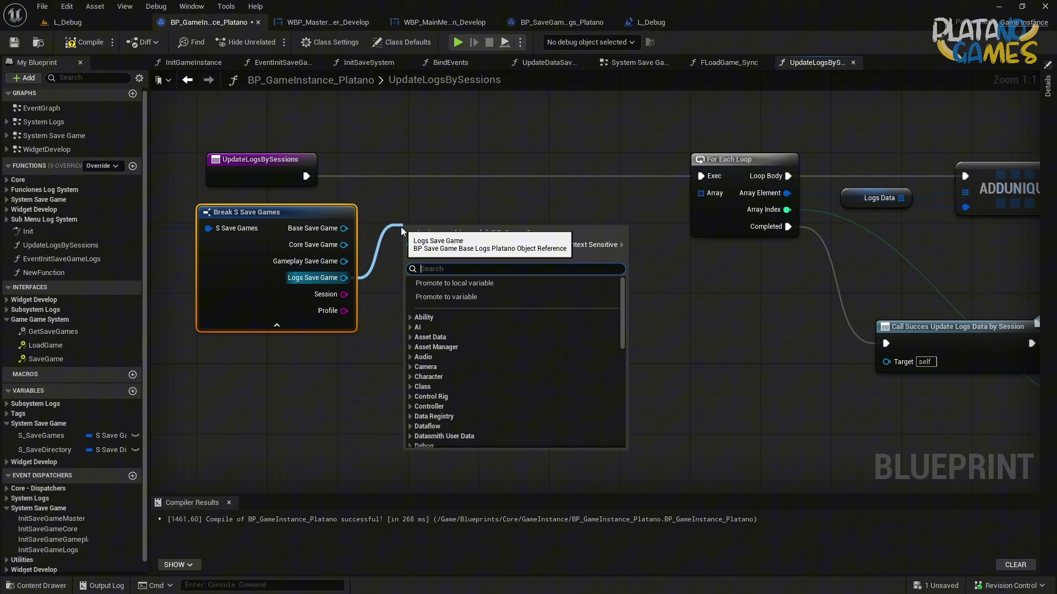
text(logs data)
key(Return)
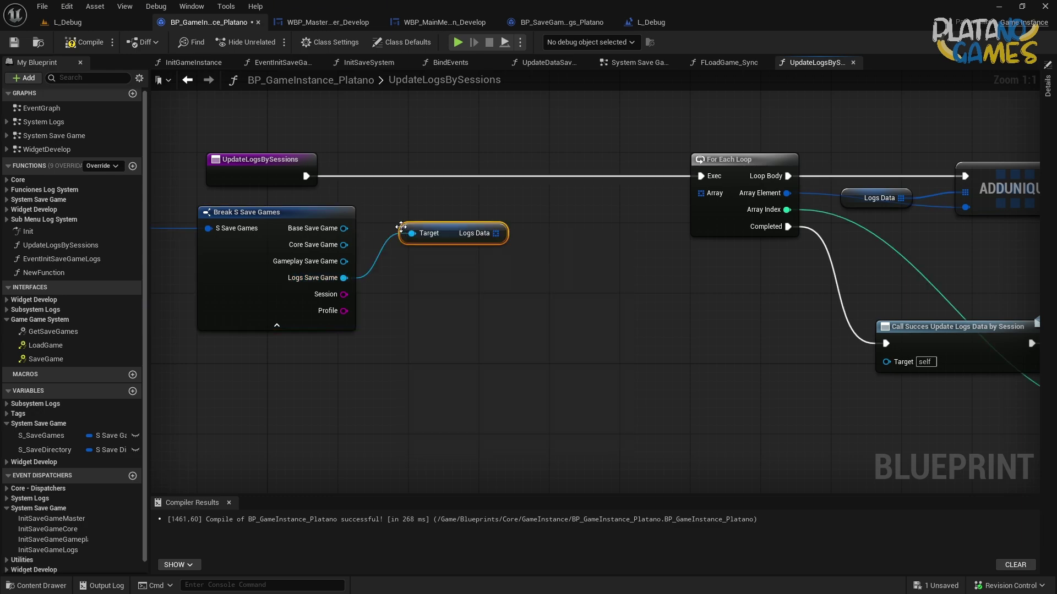
drag(495, 233, 701, 193)
Collapse Break S Save Games to its connected pins and tidy the Logs Data node position
right_drag(552, 262, 709, 258)
click(377, 271)
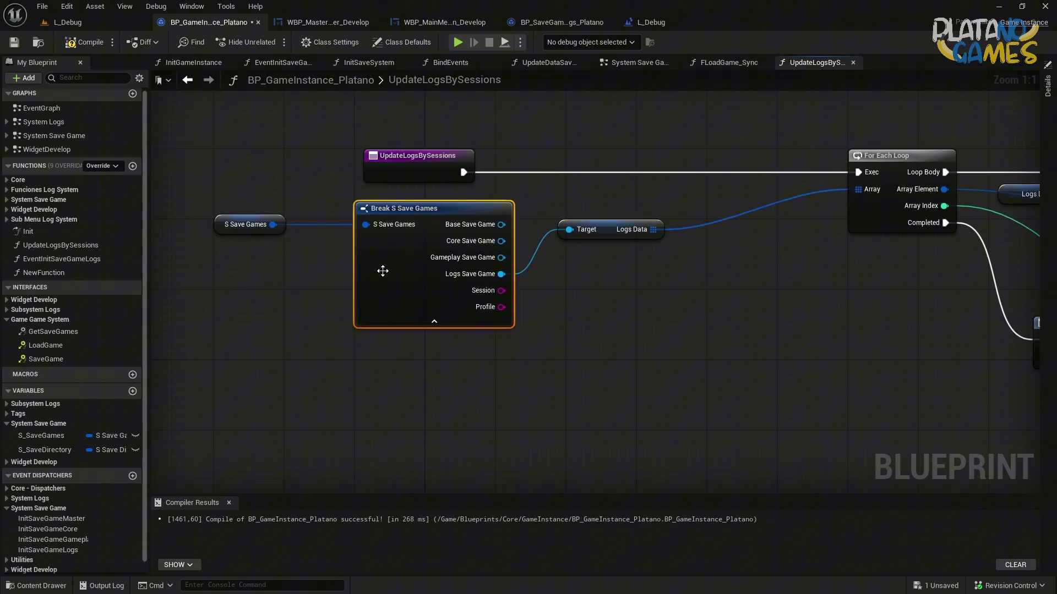
click(435, 322)
drag(267, 216, 302, 216)
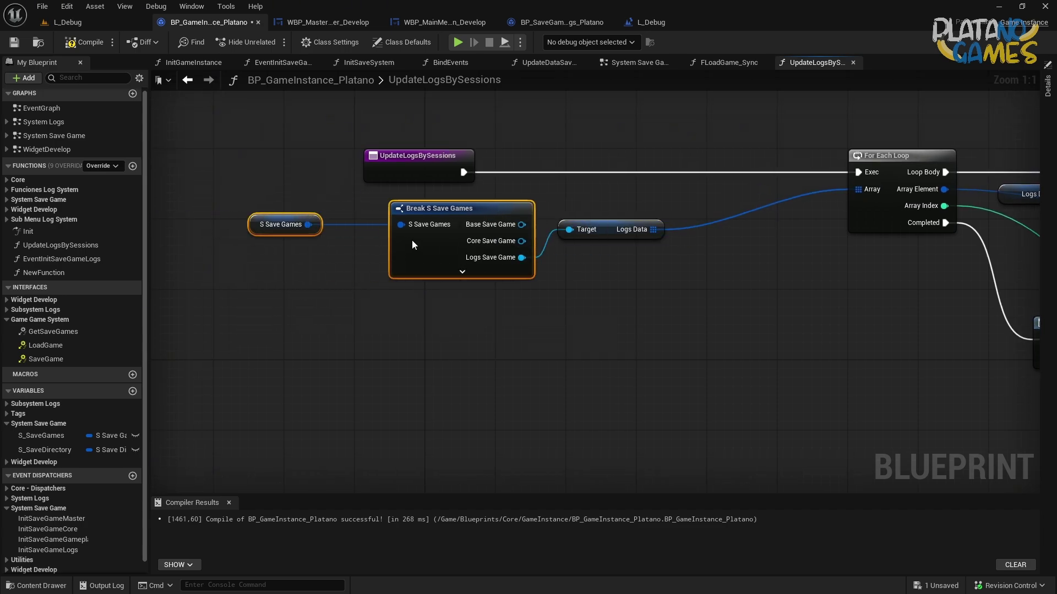
click(603, 223)
drag(604, 223, 750, 206)
Review the finished UpdateLogsBySessions chain, then open the EventInitSaveGameLogs graph
right_drag(796, 263, 278, 242)
right_drag(820, 296, 459, 202)
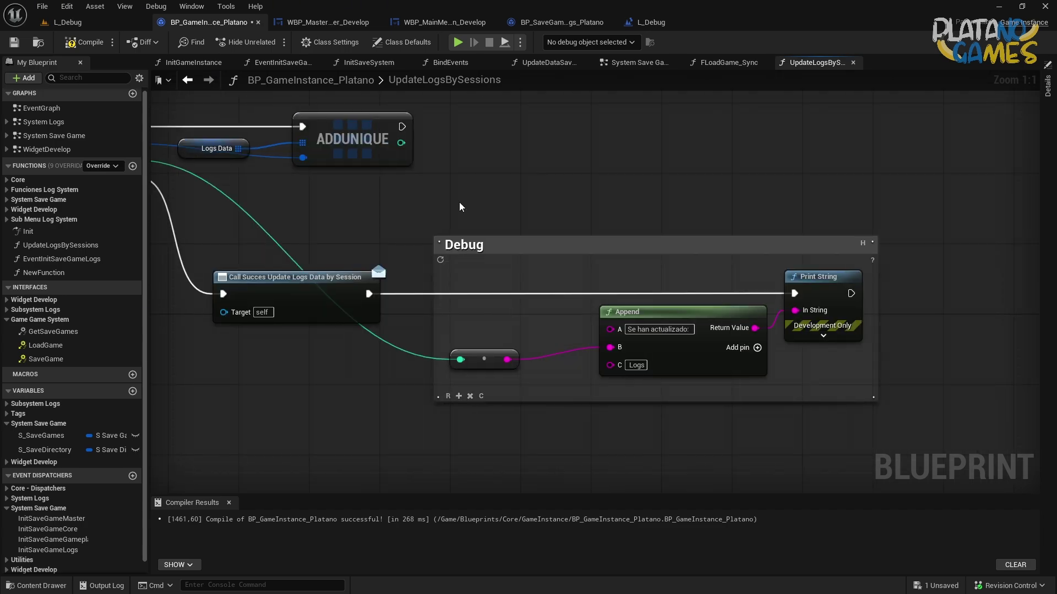
right_drag(492, 113, 614, 167)
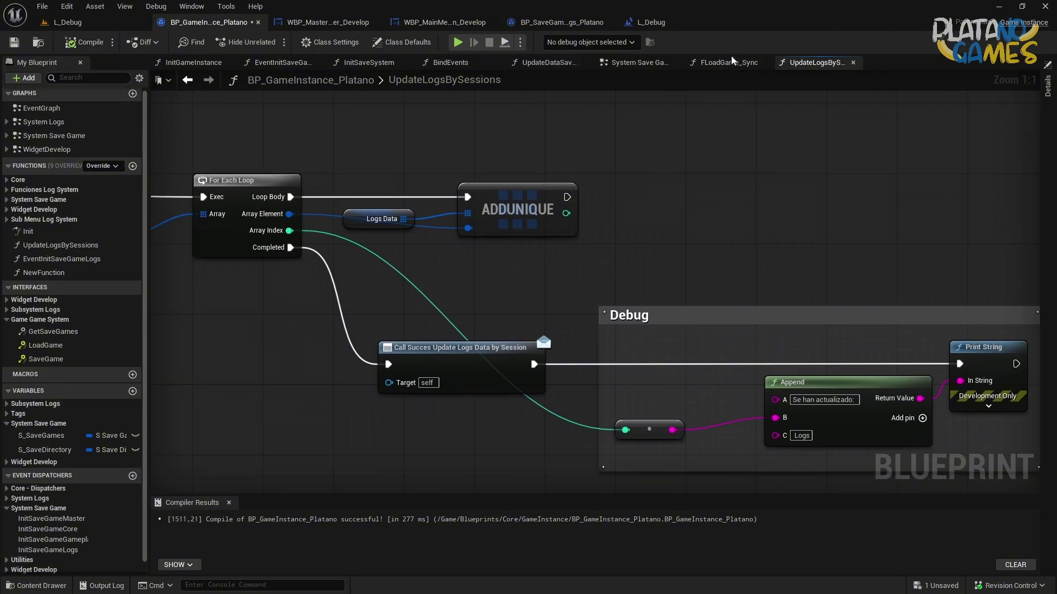
scroll(303, 99, down, 2)
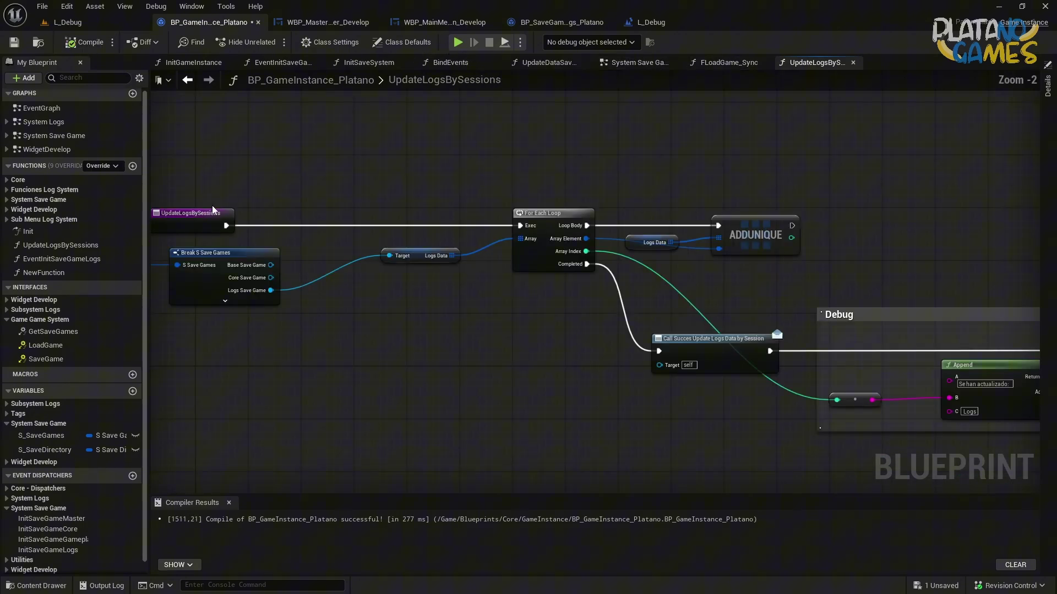
right_drag(213, 206, 308, 207)
click(339, 208)
right_drag(445, 153, 342, 146)
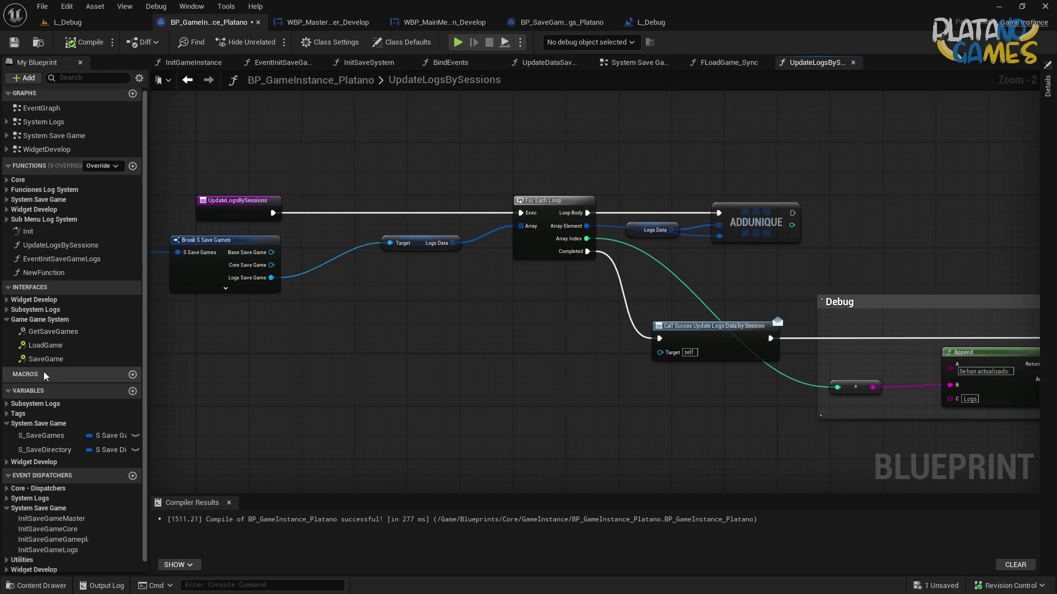
scroll(54, 358, up, 1)
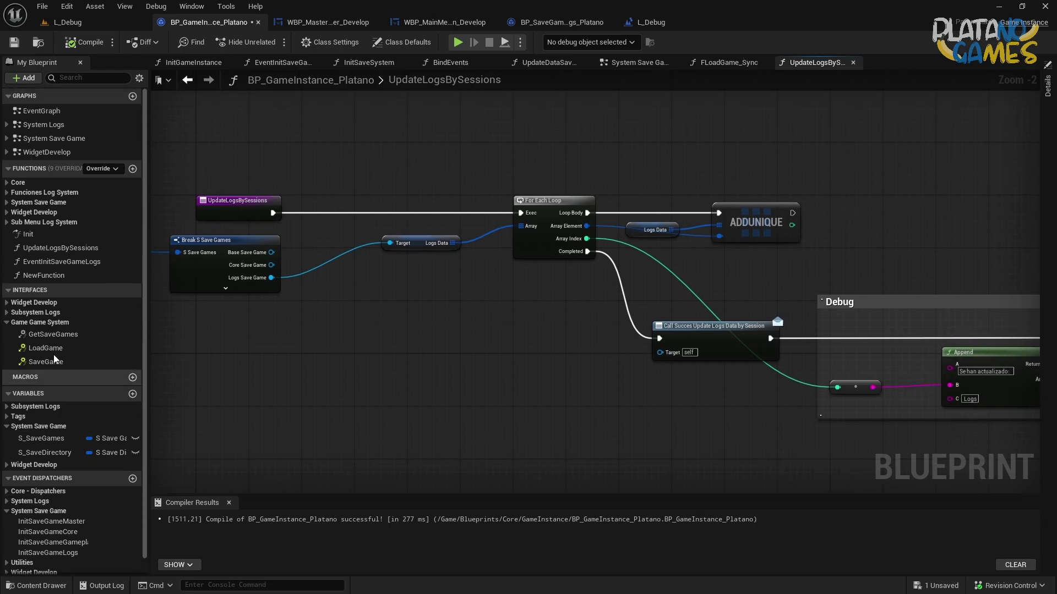
double_click(65, 261)
scroll(512, 298, up, 3)
Move the Update Logs by Sessions node up slightly and run a quick play-test
click(515, 297)
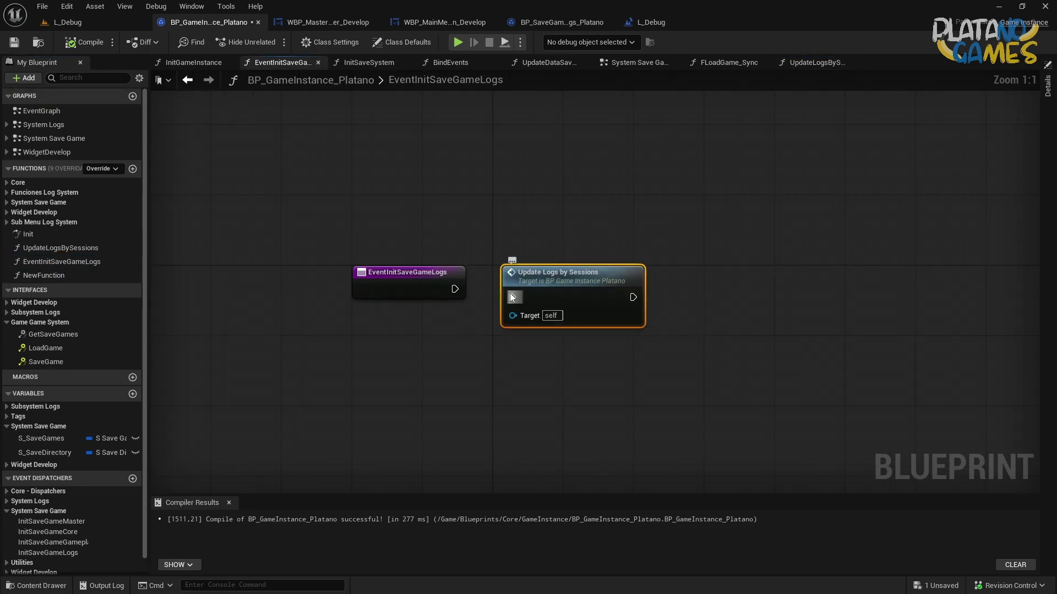
drag(533, 282, 532, 273)
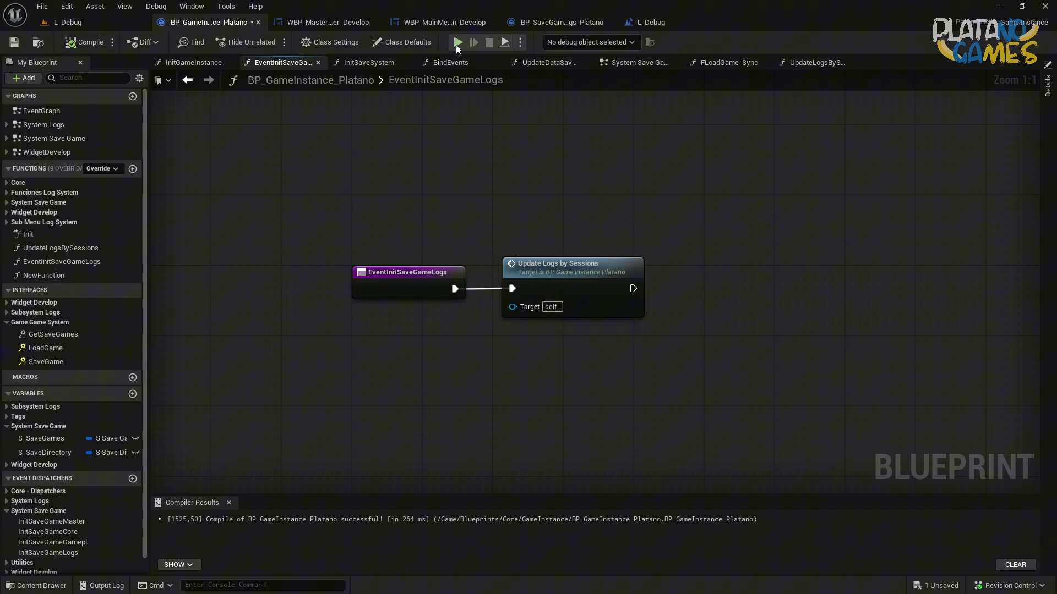
key(alt+p)
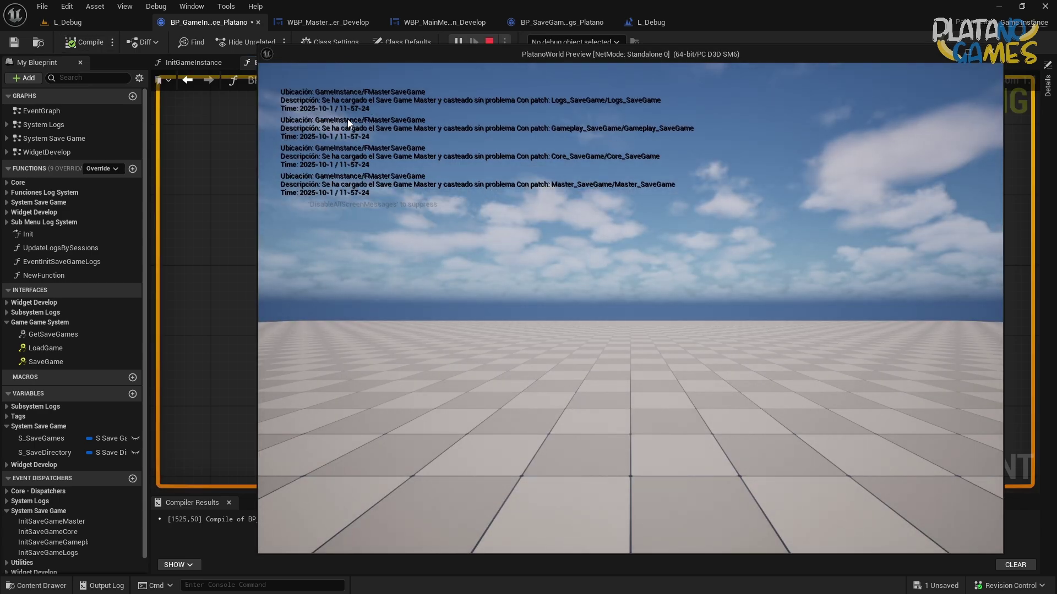
click(1013, 53)
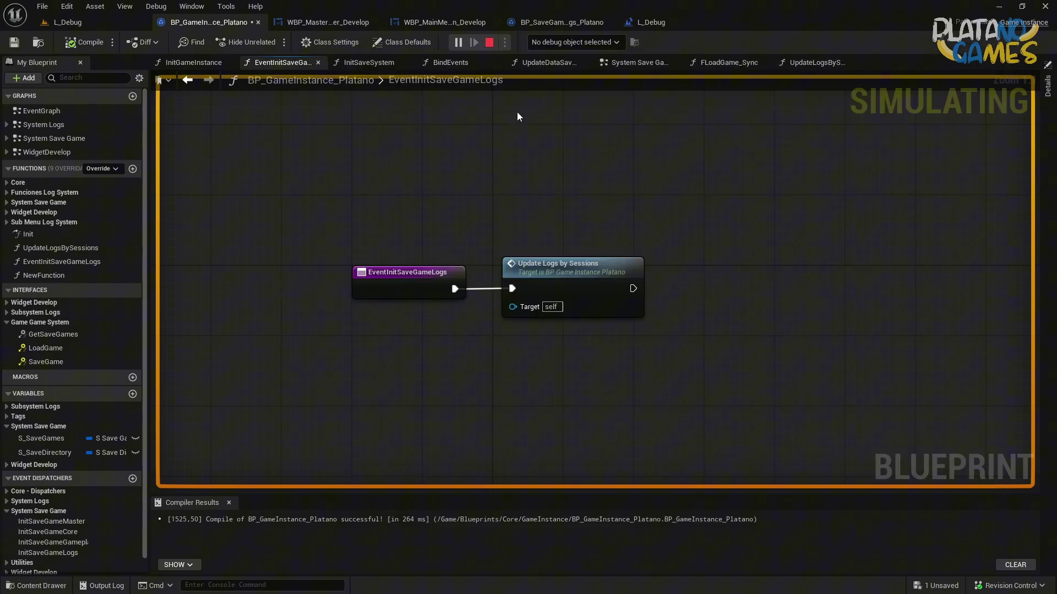
key(Escape)
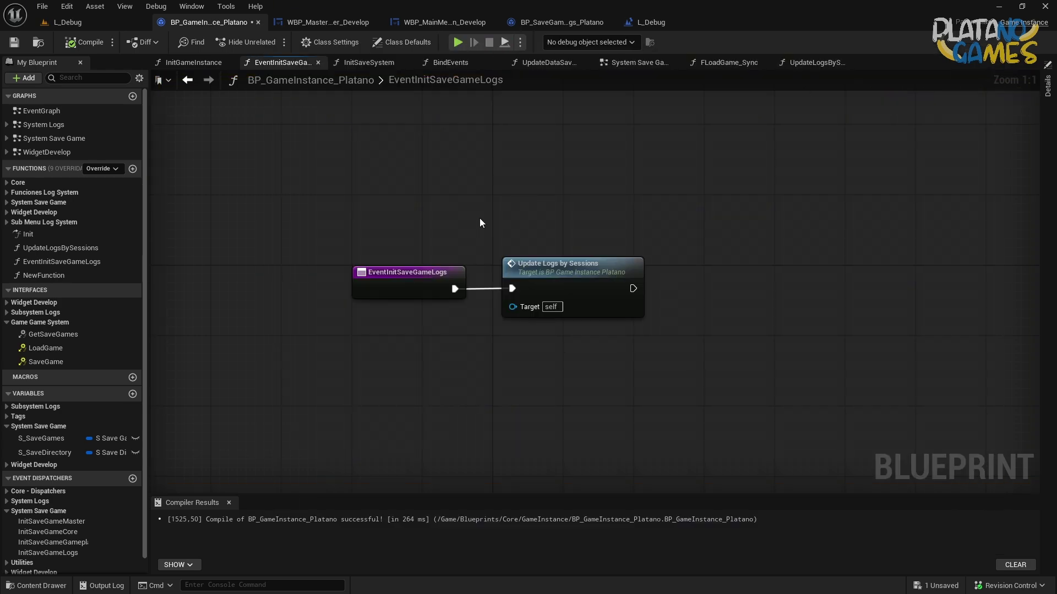
Open the UpdateLogsBySessions function from its call node and select the Logs Data node
right_drag(483, 230, 500, 241)
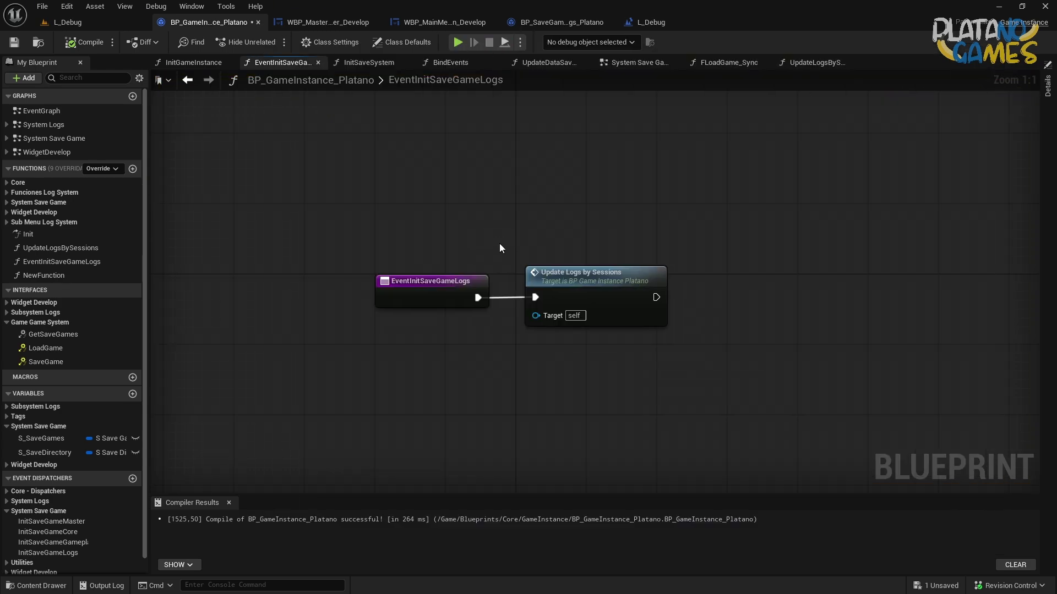
drag(502, 240, 754, 403)
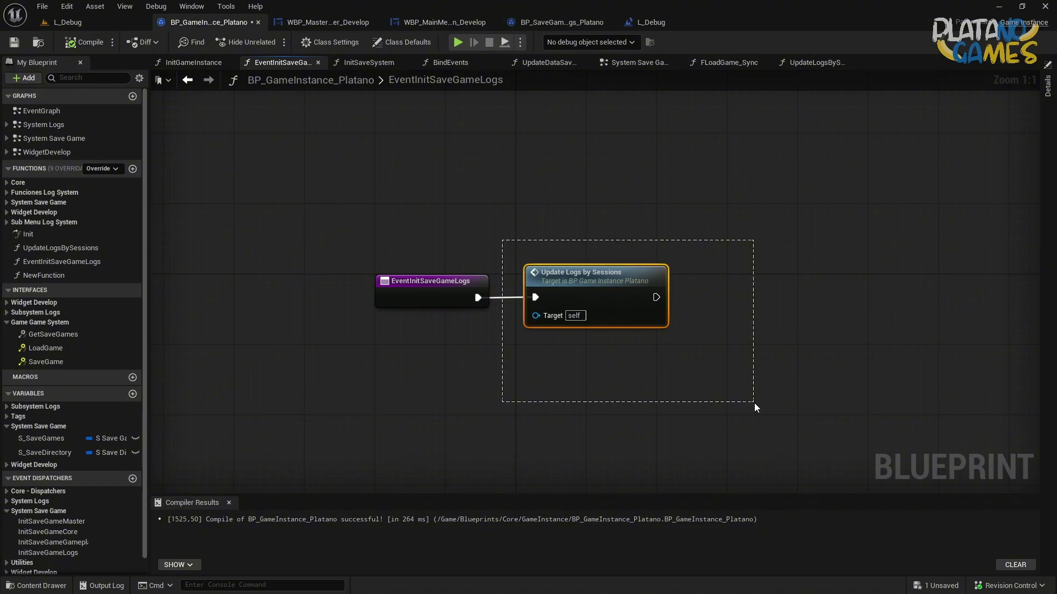
double_click(612, 295)
scroll(399, 245, up, 2)
drag(410, 231, 452, 199)
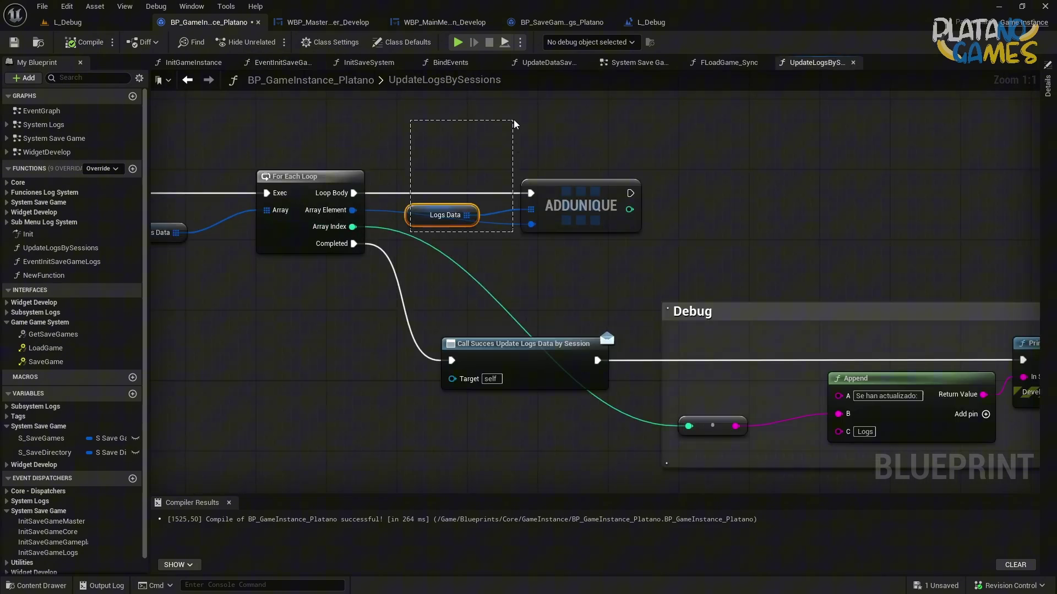
Play-test the Log System's 2025-10-1_11-54-56 session entries, then return to EventInitSaveGameLogs
right_drag(511, 277, 454, 281)
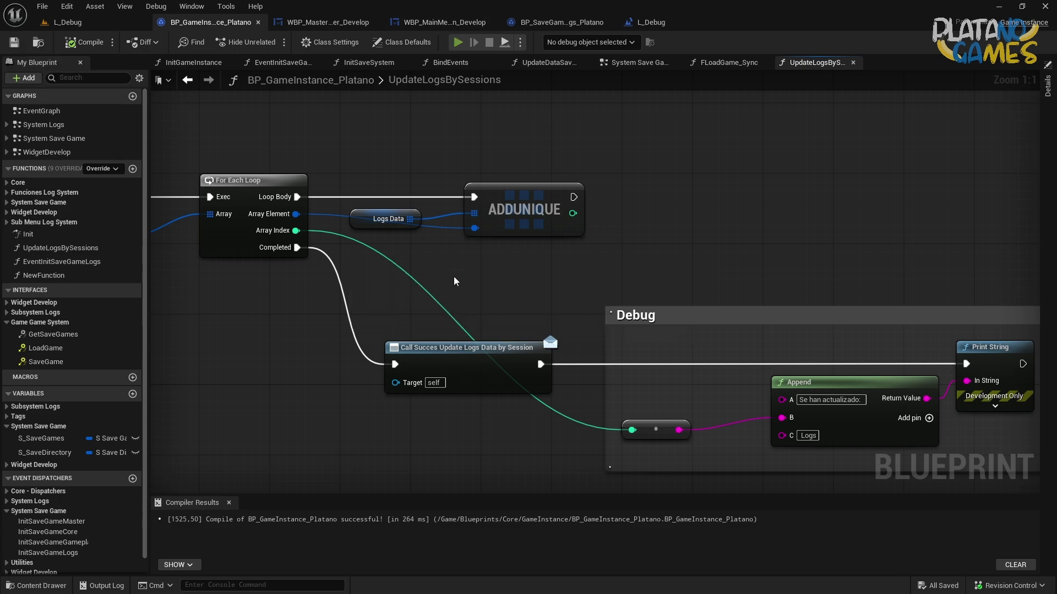
key(alt+p)
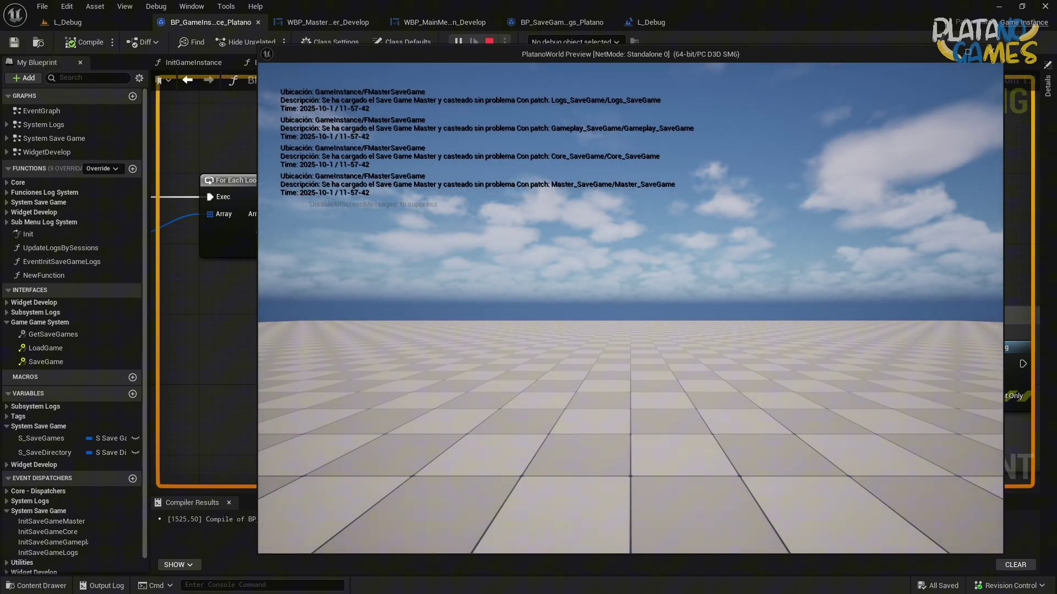
mouse_move(766, 270)
mouse_down()
mouse_move(772, 386)
mouse_move(769, 253)
mouse_move(771, 412)
mouse_move(768, 255)
mouse_up()
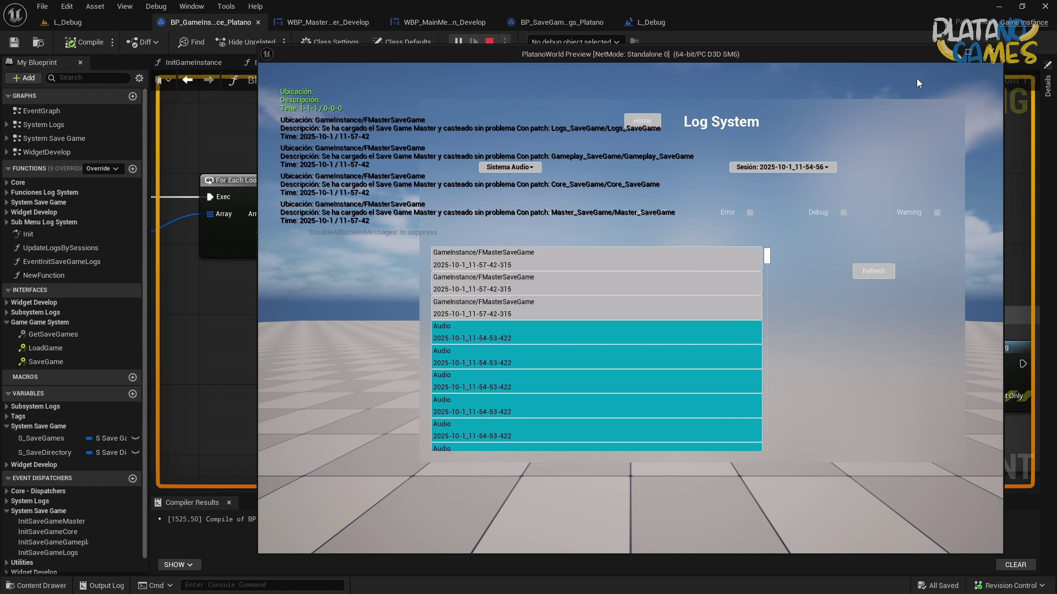
click(995, 55)
right_drag(554, 238, 562, 238)
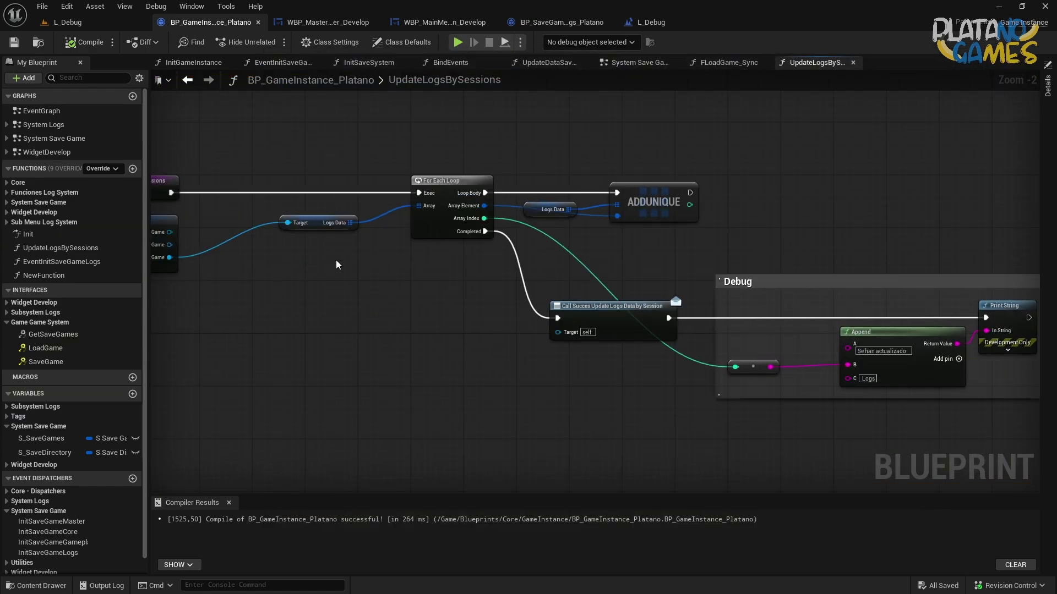
click(187, 80)
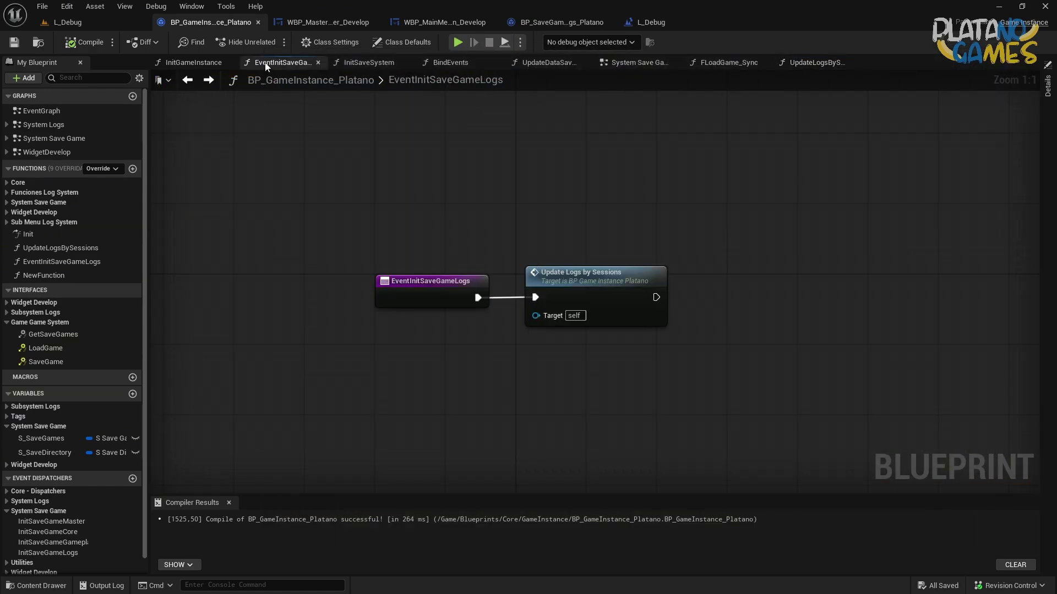
Move the Succes Populate Widget Develop and Init Save Game Logs groups left and save
click(445, 65)
right_drag(423, 193, 634, 204)
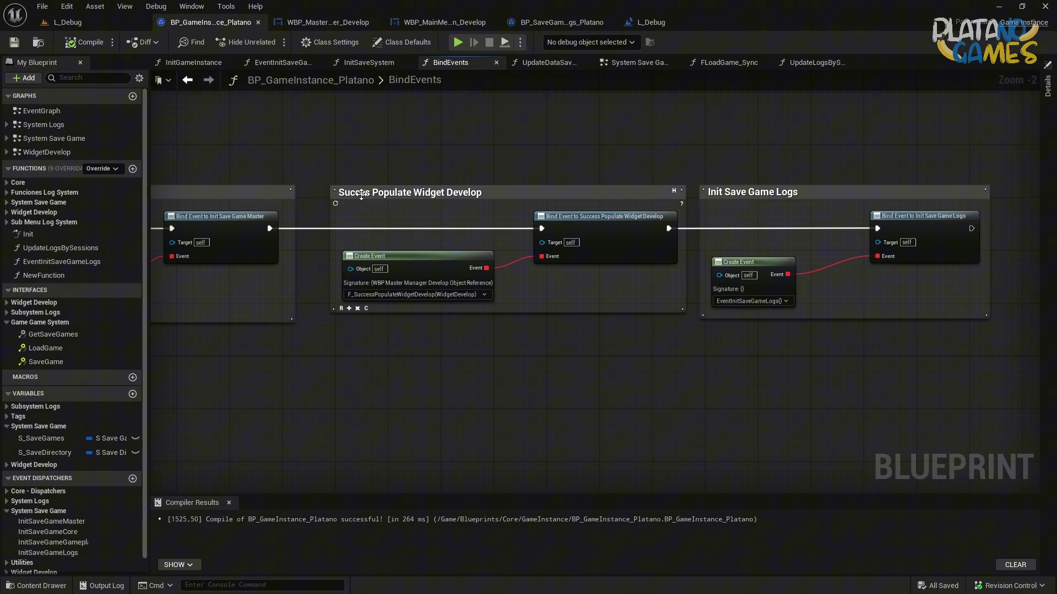
right_drag(361, 195, 338, 191)
drag(1024, 154, 293, 321)
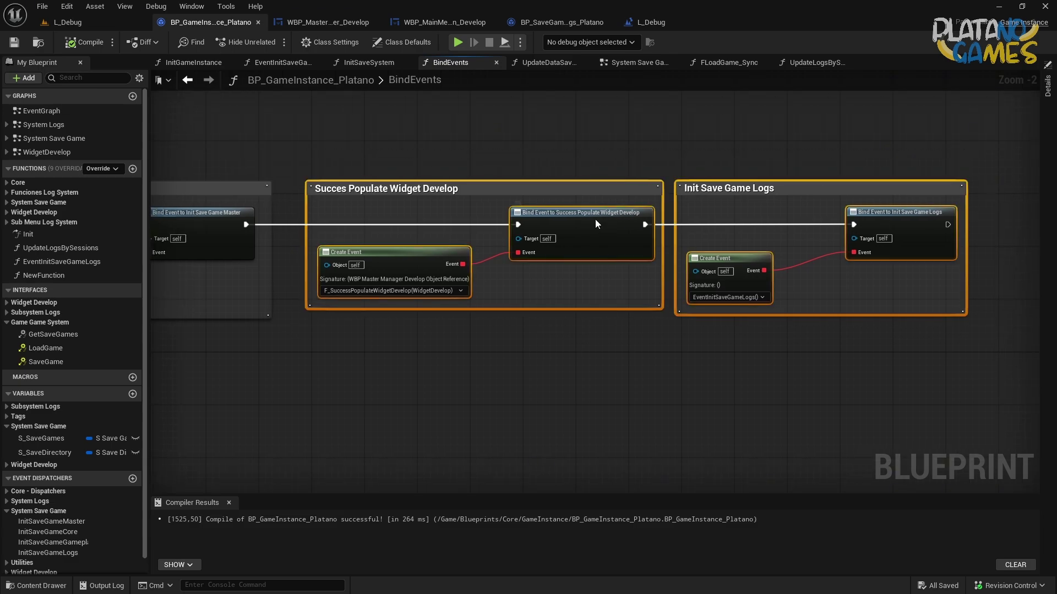
drag(595, 219, 573, 221)
right_drag(574, 221, 522, 233)
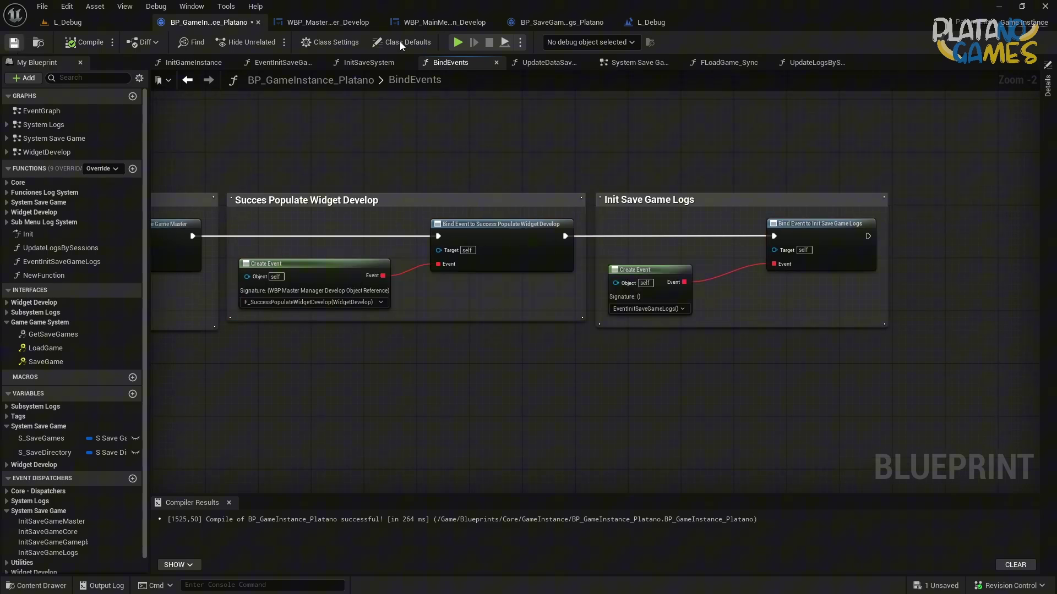
key(ctrl+s)
Play-test choosing session 2025-10-1_11-54-56 in the Log System combo box
key(alt+p)
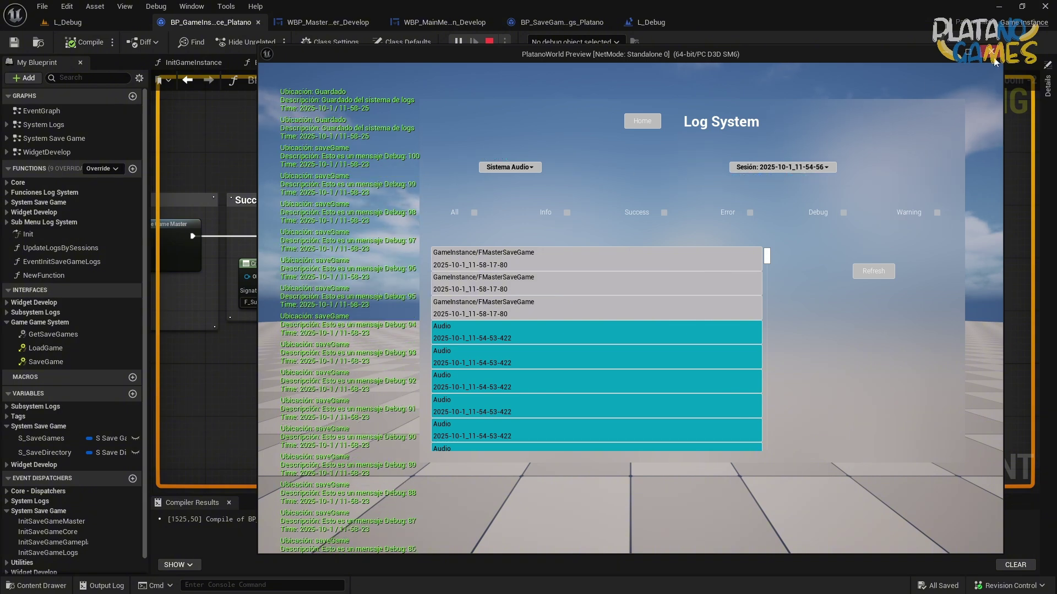
click(488, 43)
key(alt+p)
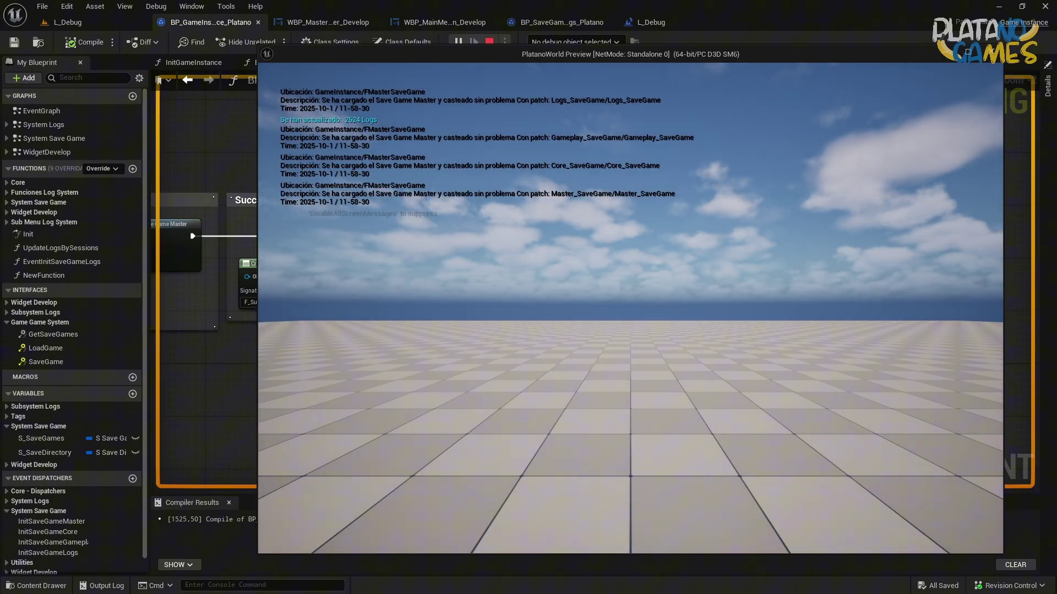
click(793, 168)
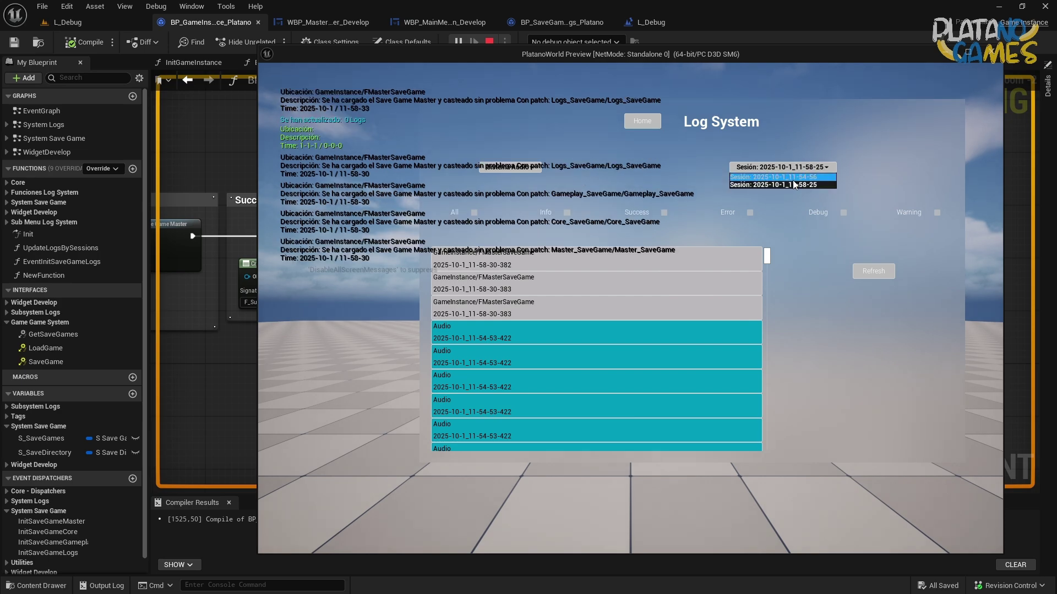
click(794, 177)
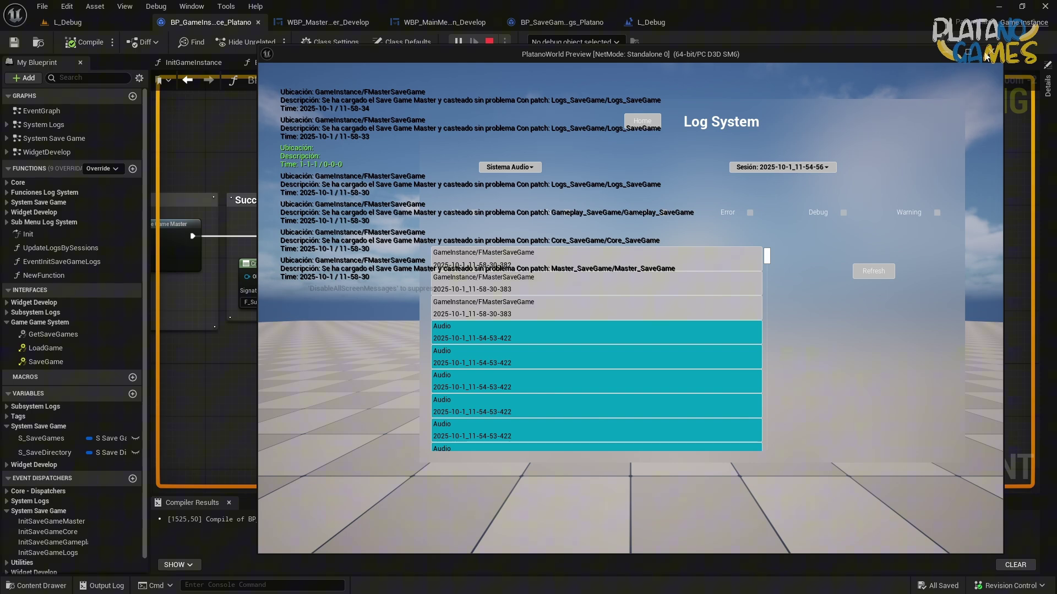
key(Escape)
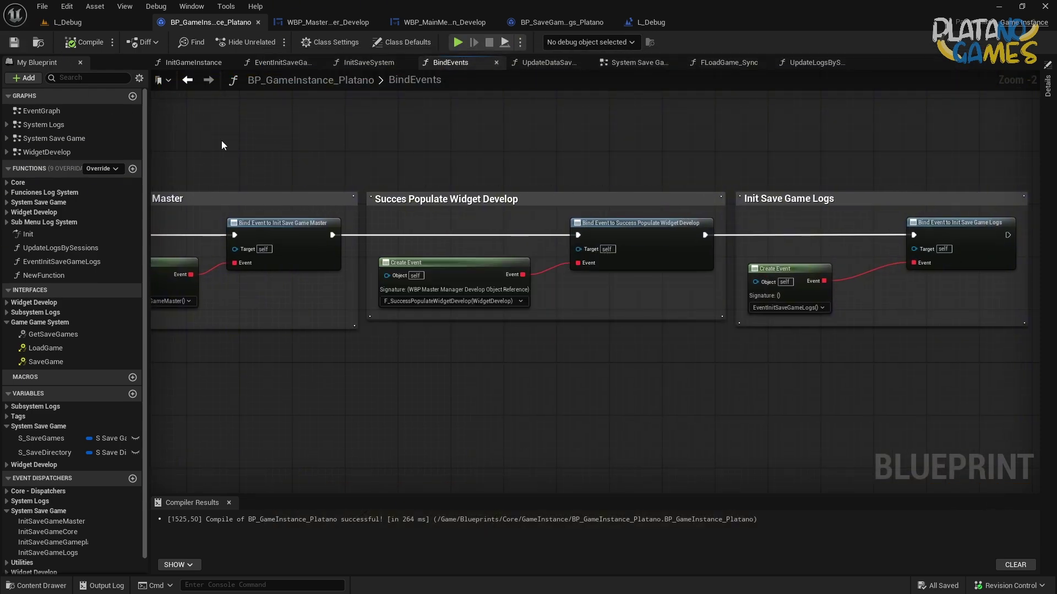
Delete the stray Create Event node, then save and compile the blueprint
scroll(221, 141, down, 3)
right_drag(420, 164, 622, 195)
scroll(352, 357, up, 5)
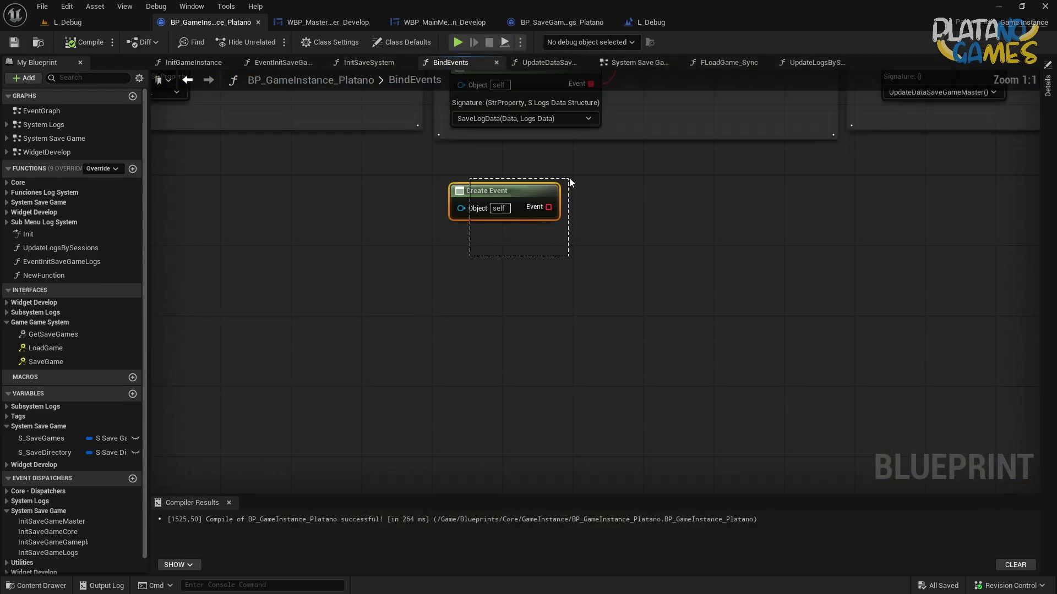
key(Delete)
scroll(550, 231, down, 3)
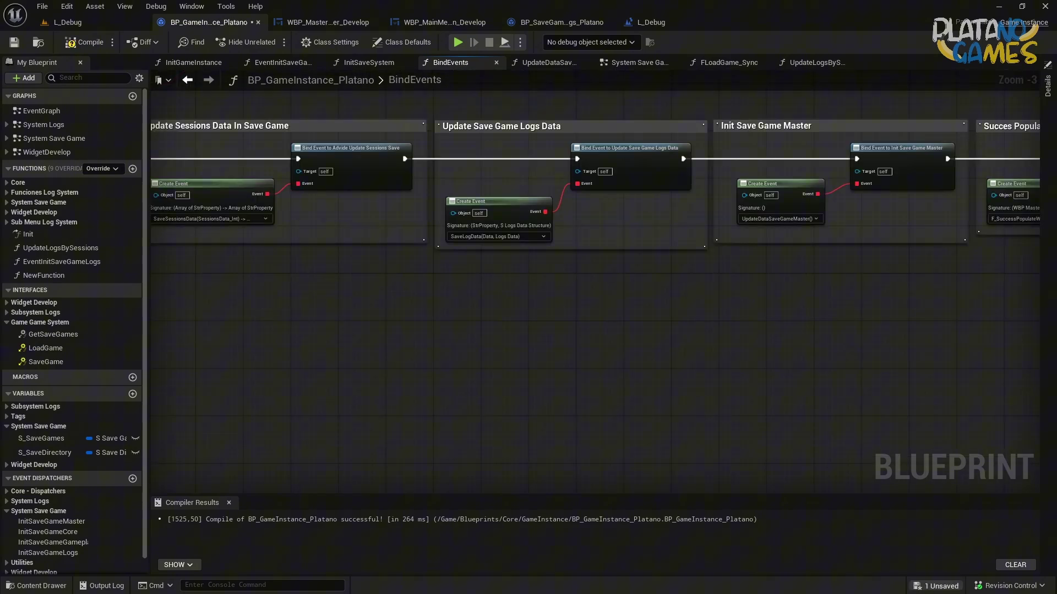
key(ctrl+s)
scroll(606, 306, down, 3)
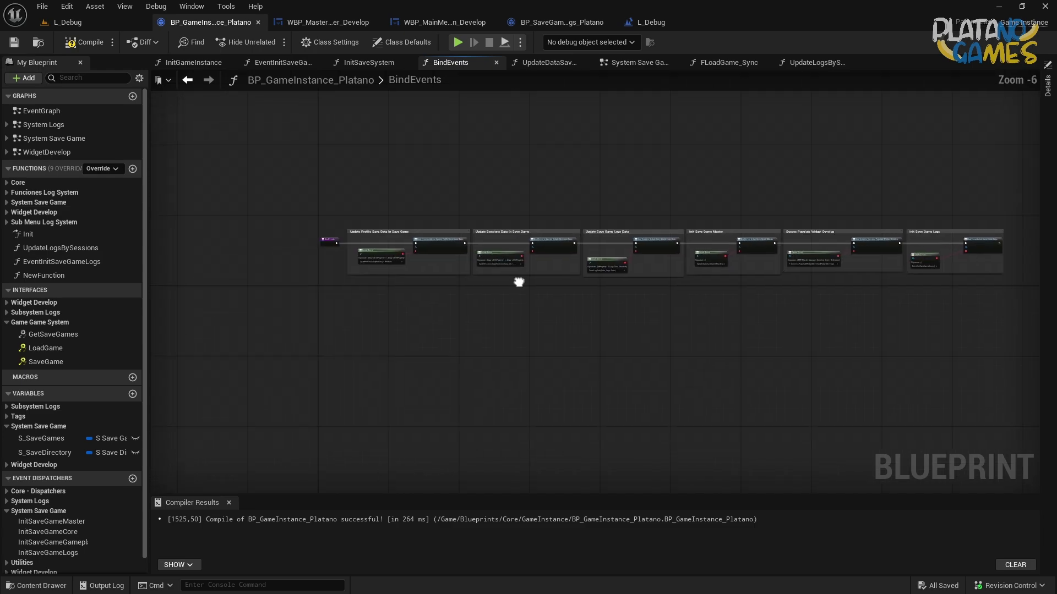
click(78, 43)
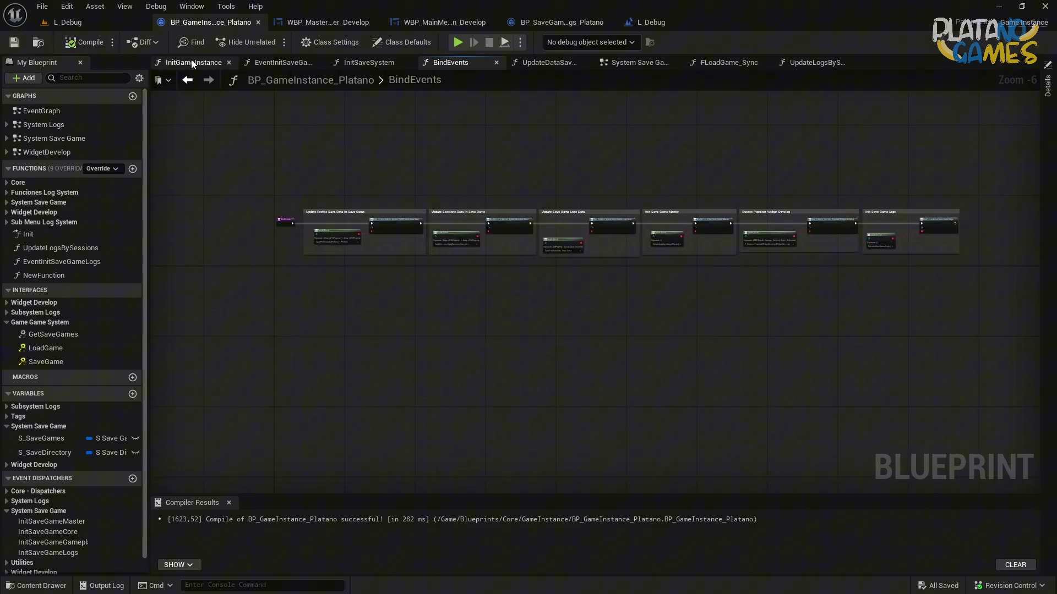
Close other graph tabs and drill through Widget Develop functions to OnchangedSelected_ComboBox_Sessions
right_click(193, 62)
click(220, 119)
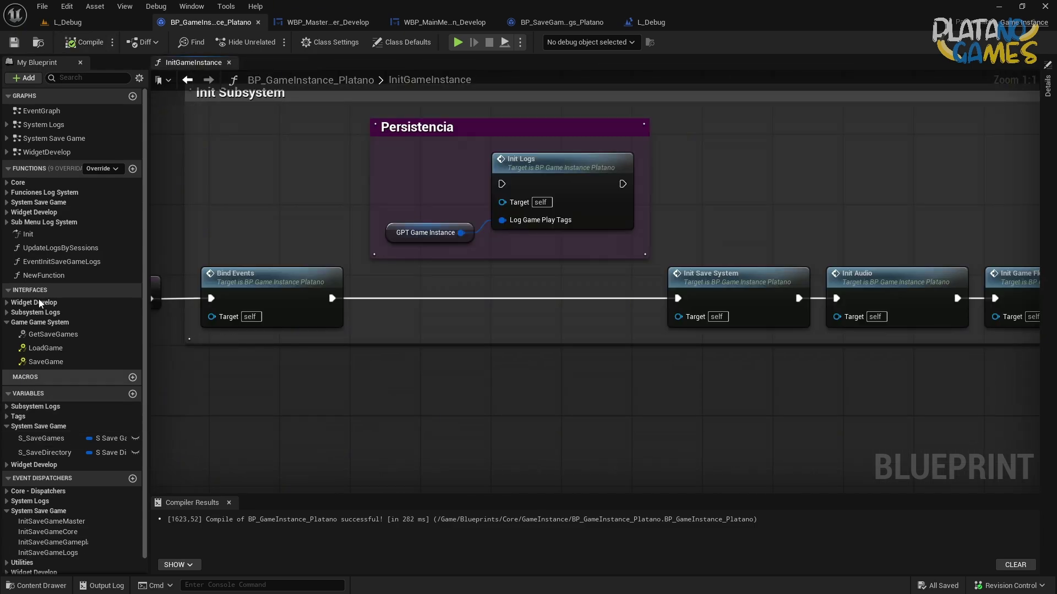
click(33, 212)
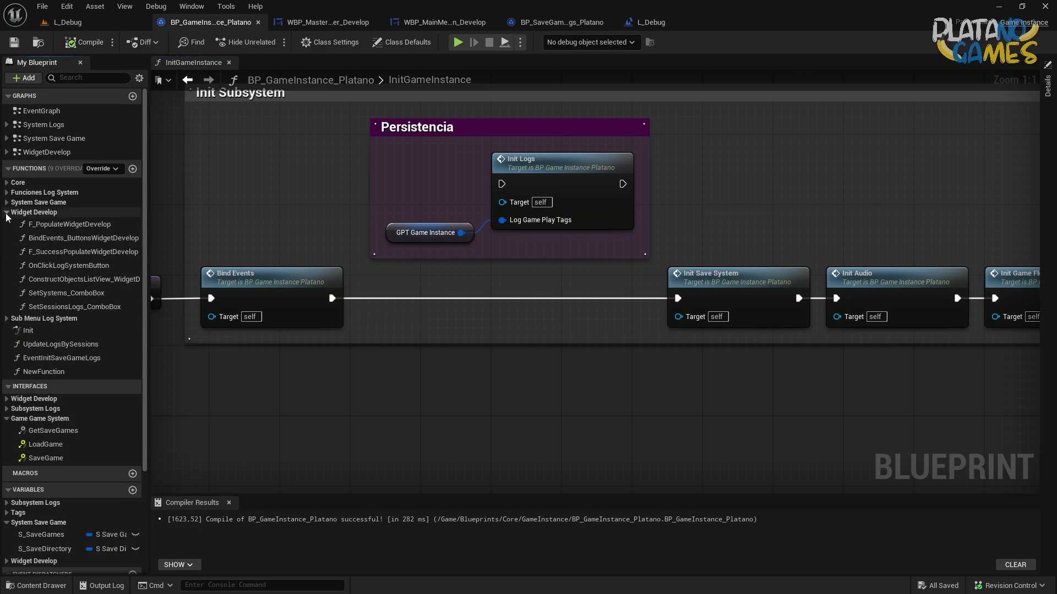
double_click(38, 252)
double_click(68, 239)
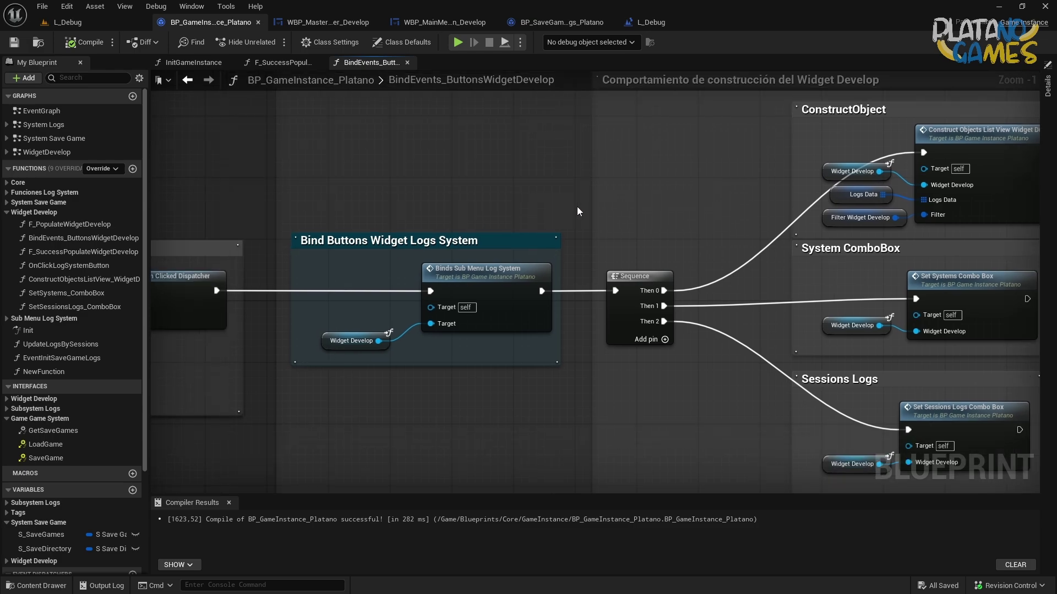
double_click(361, 272)
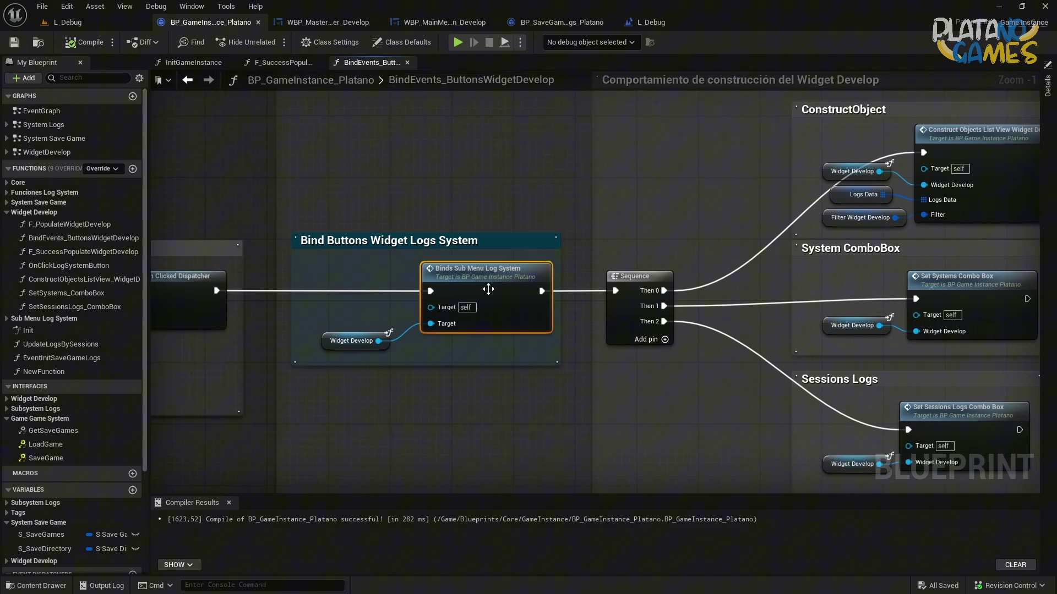
right_drag(540, 342, 441, 324)
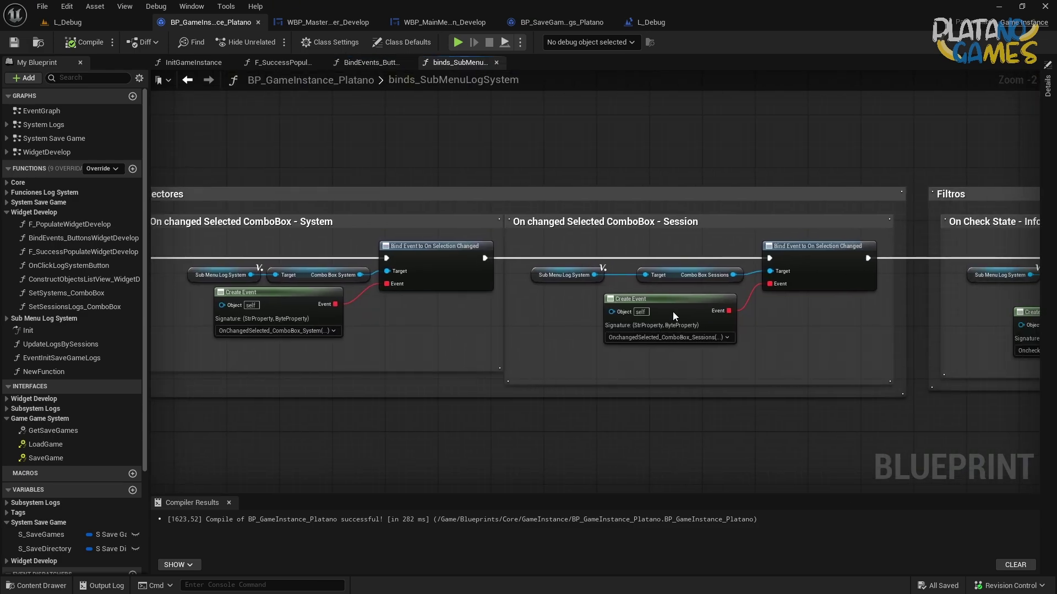
double_click(673, 311)
drag(562, 278, 702, 184)
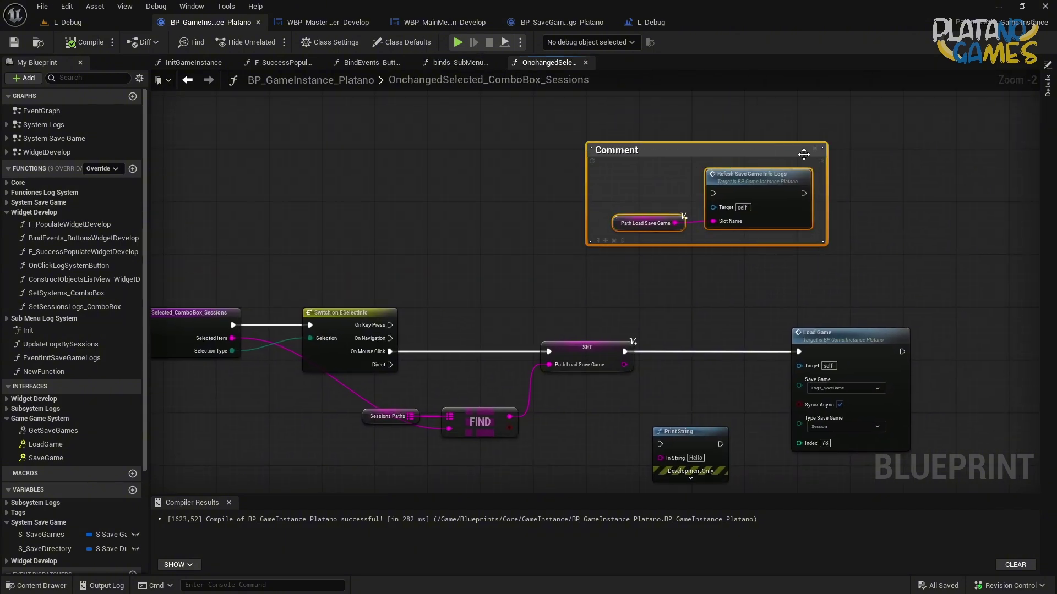
Delete the old comment block and the Print String node, reposition Load Game, then compile and save
key(Delete)
right_drag(655, 332, 723, 266)
scroll(706, 323, up, 1)
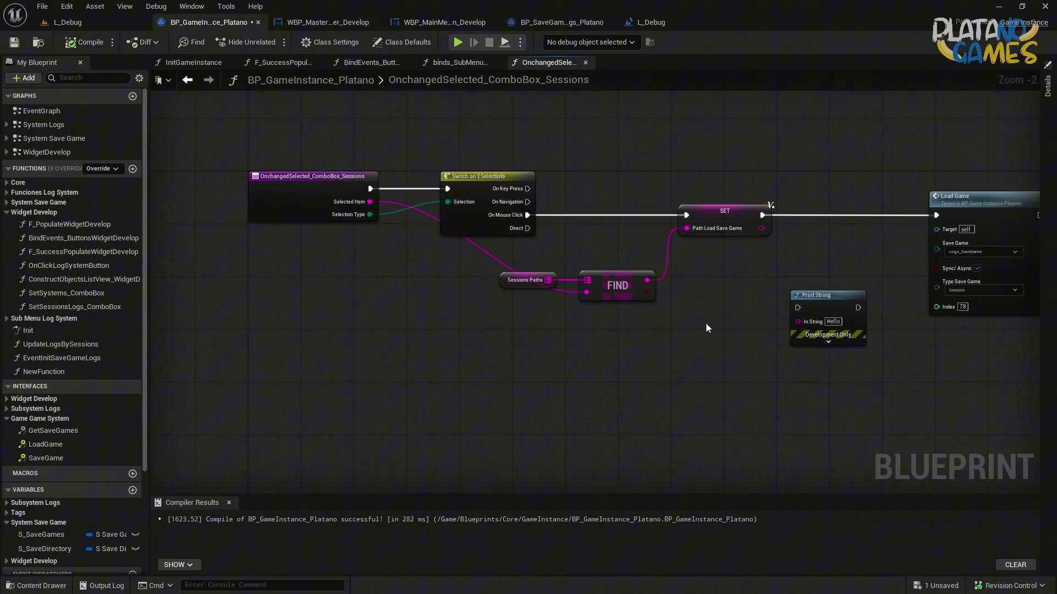
scroll(726, 315, up, 1)
mouse_move(801, 337)
mouse_down()
mouse_move(562, 398)
mouse_move(518, 378)
mouse_up()
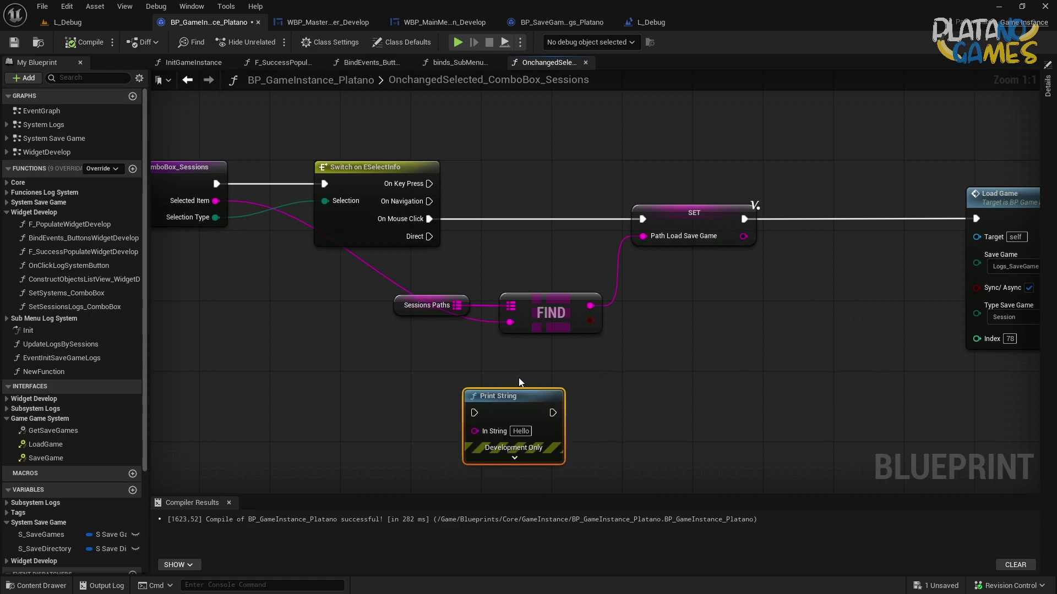
scroll(519, 377, down, 2)
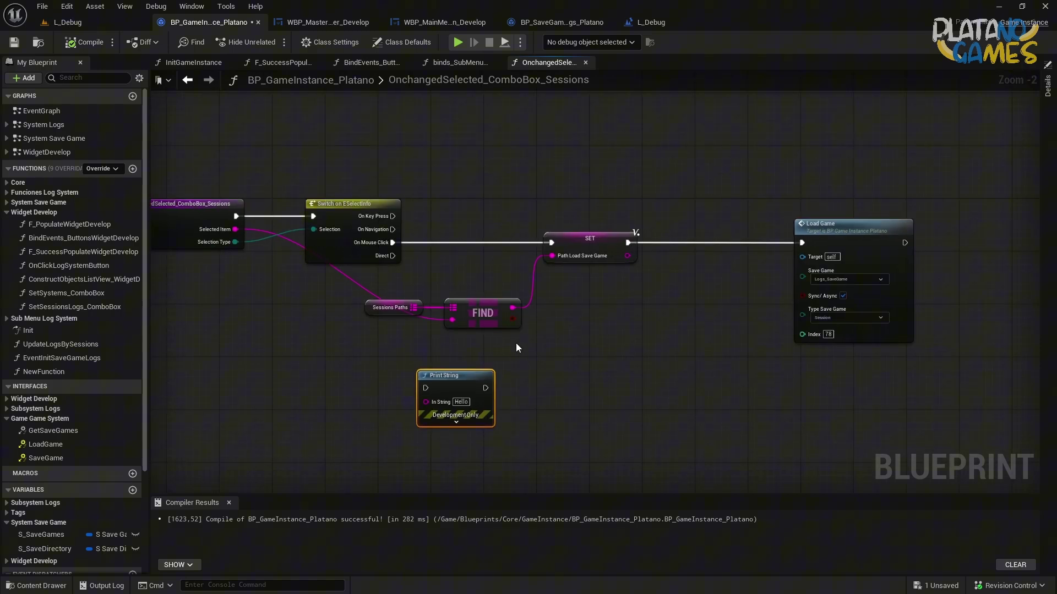
key(Delete)
right_drag(774, 259, 857, 269)
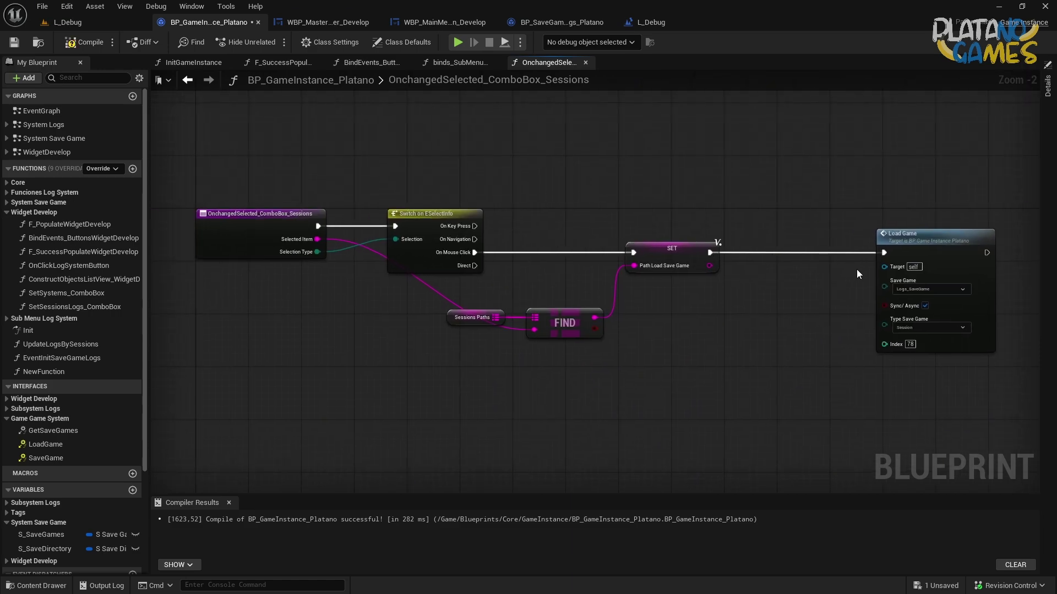
drag(921, 246, 827, 246)
click(648, 378)
right_drag(648, 378, 666, 380)
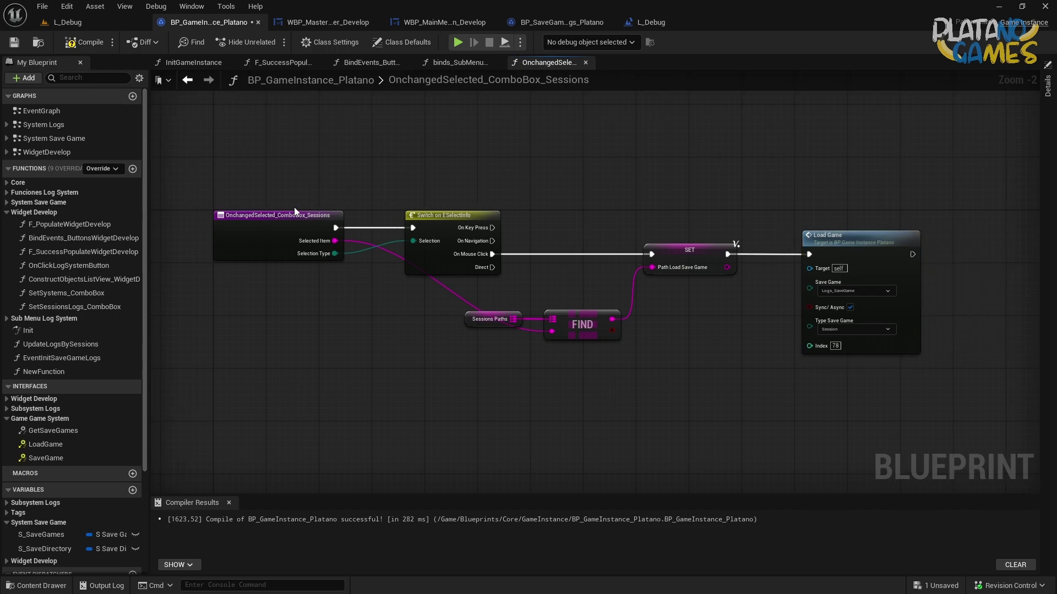
click(70, 42)
click(20, 49)
Move the Sessions Paths and FIND nodes aside and add an entry to the Sessions_Paths default map
scroll(327, 309, up, 1)
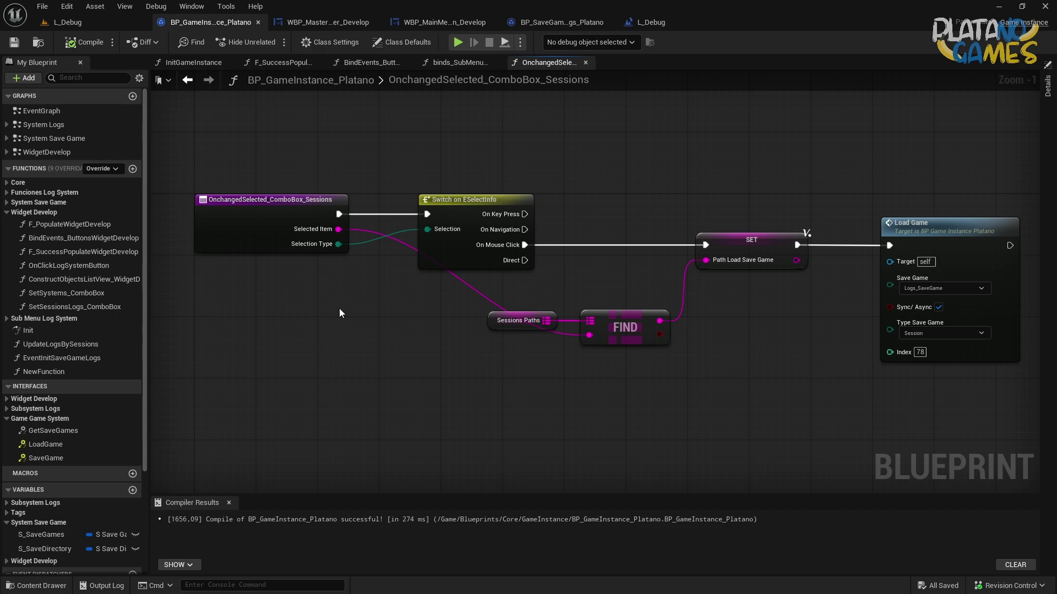
mouse_move(484, 357)
mouse_down()
mouse_move(674, 304)
mouse_move(587, 322)
mouse_move(572, 297)
mouse_up()
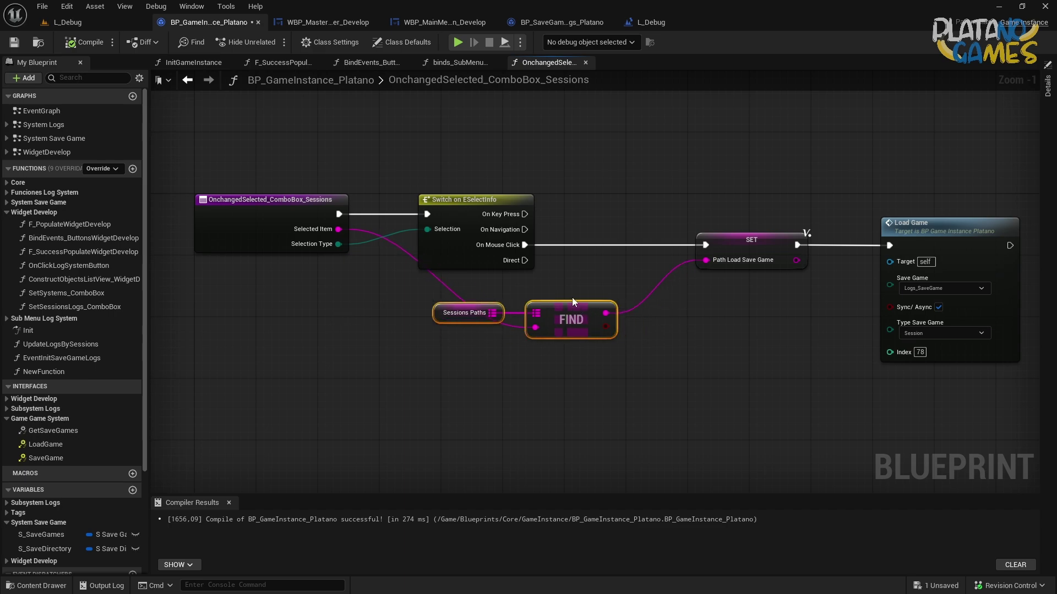
click(560, 279)
scroll(558, 289, up, 1)
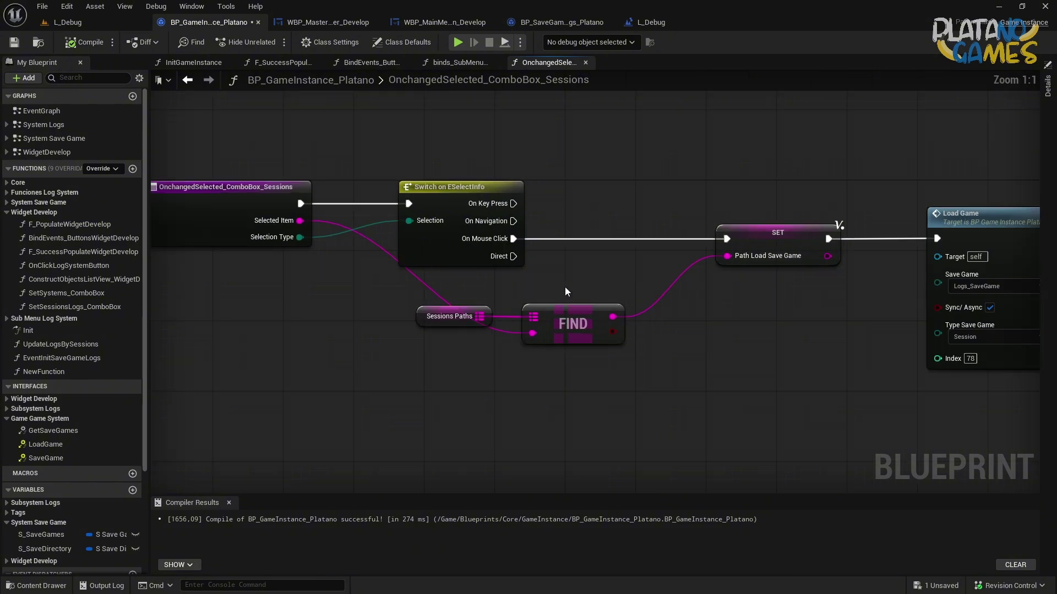
drag(400, 278, 674, 372)
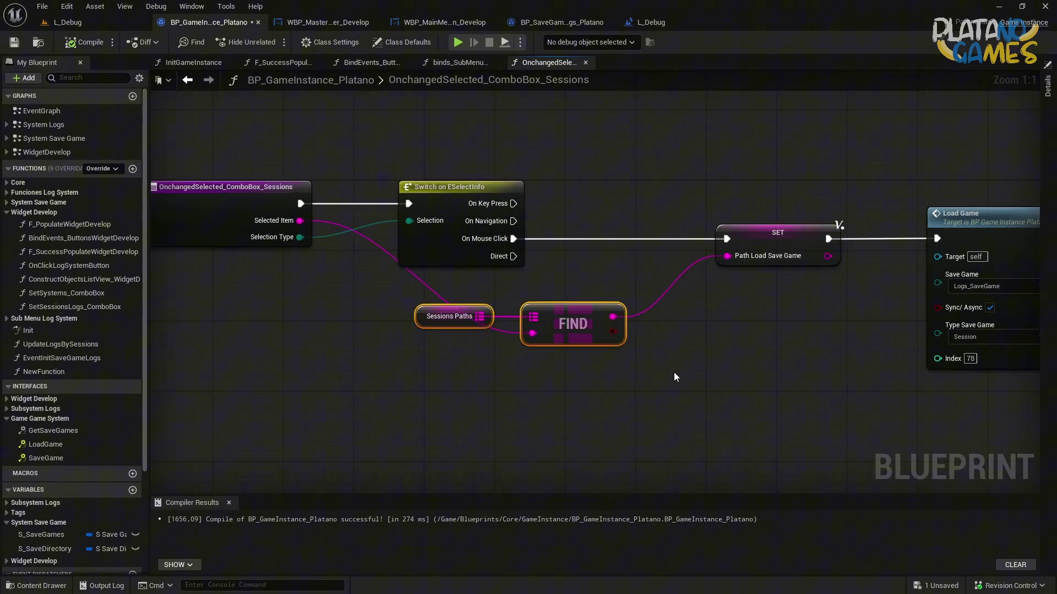
click(609, 364)
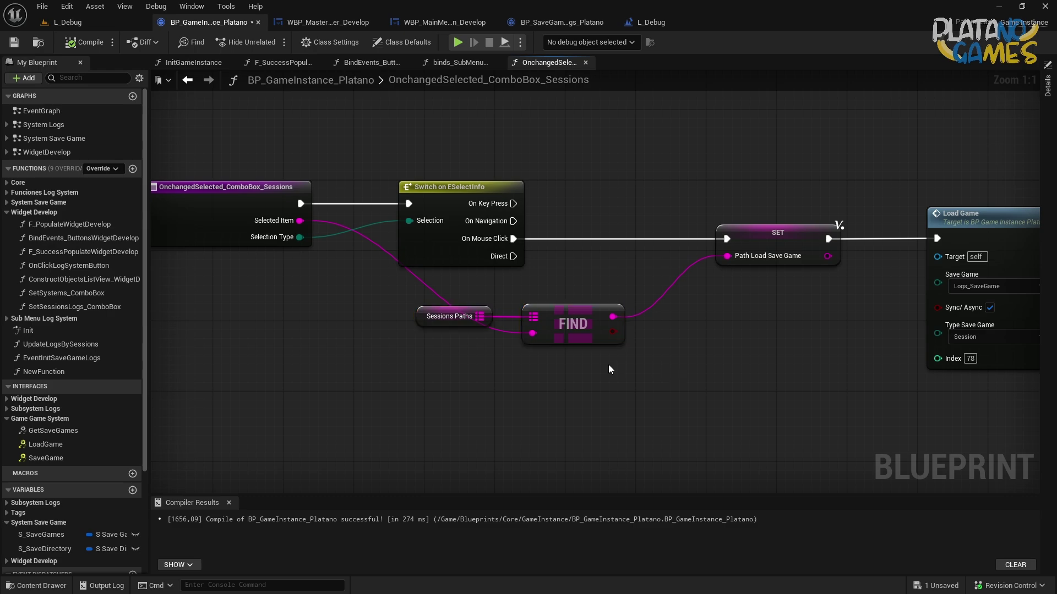
click(594, 330)
click(470, 315)
click(1047, 86)
click(975, 277)
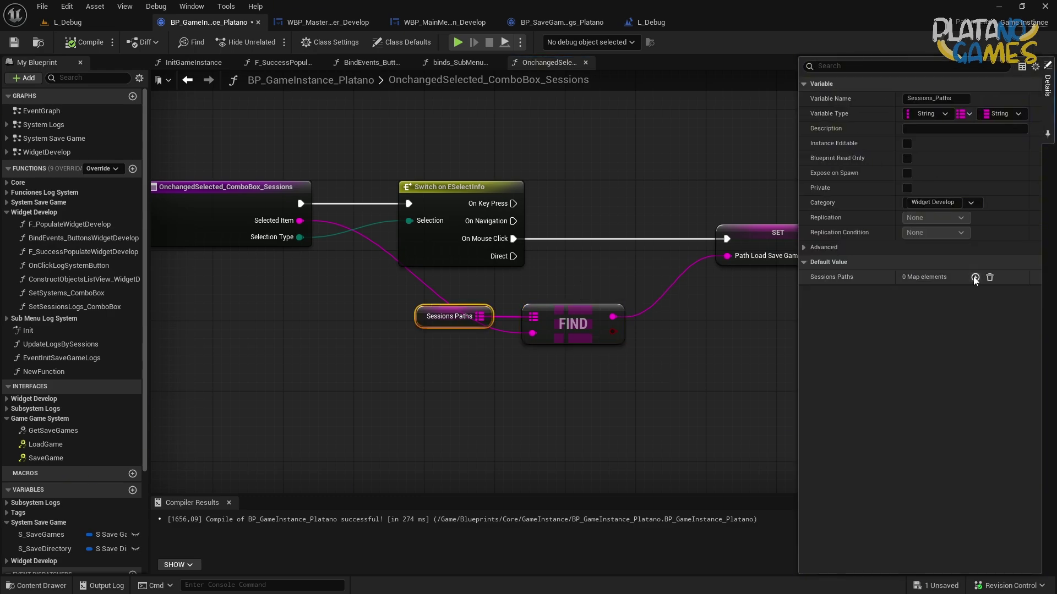
click(903, 289)
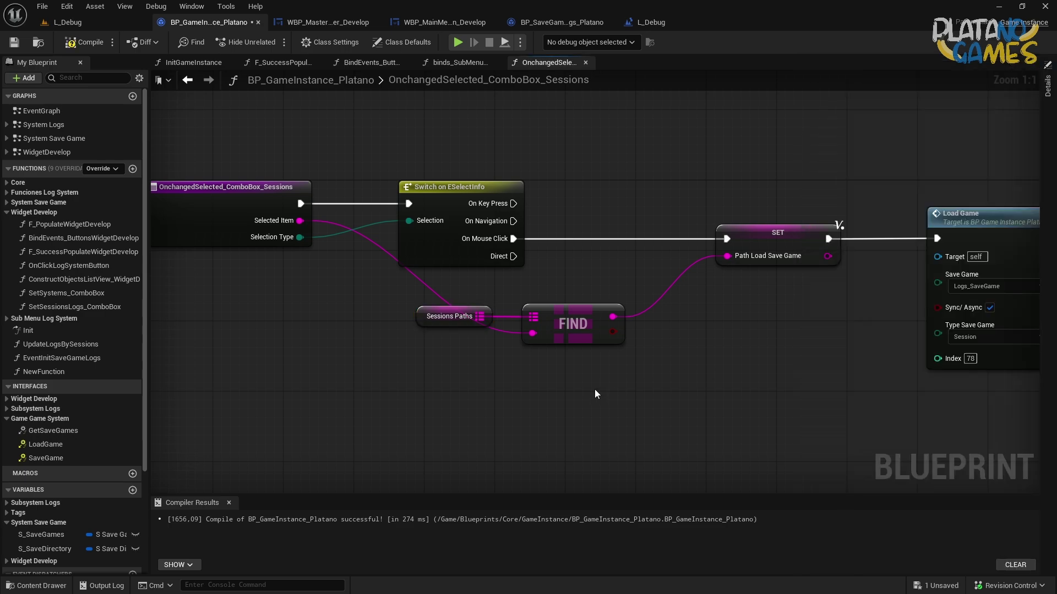
Set Load Game's Index to 0, realign the node, then compile and save
right_drag(878, 332, 596, 314)
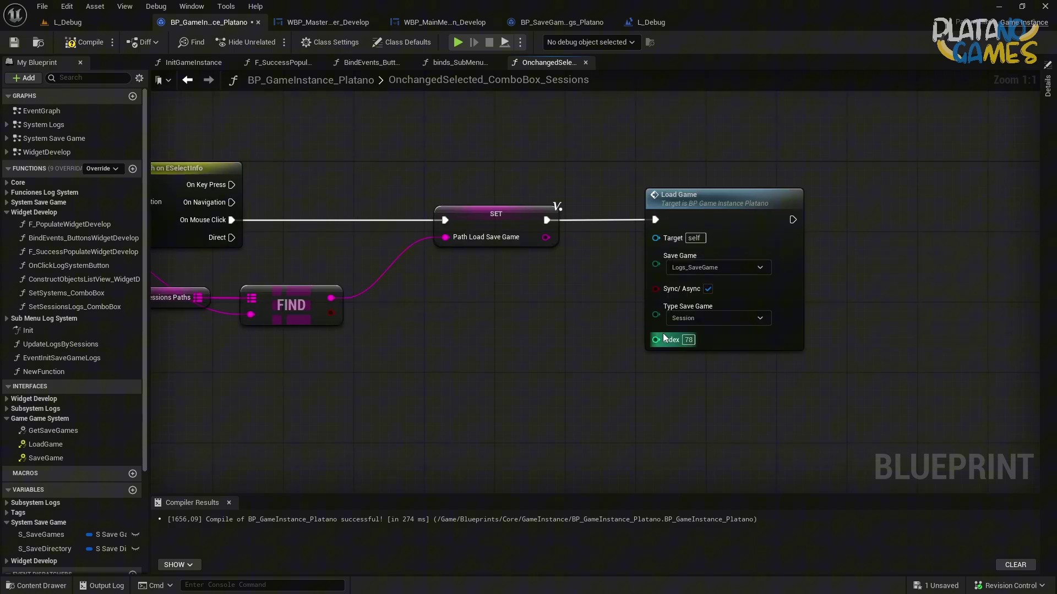
click(688, 339)
text(0)
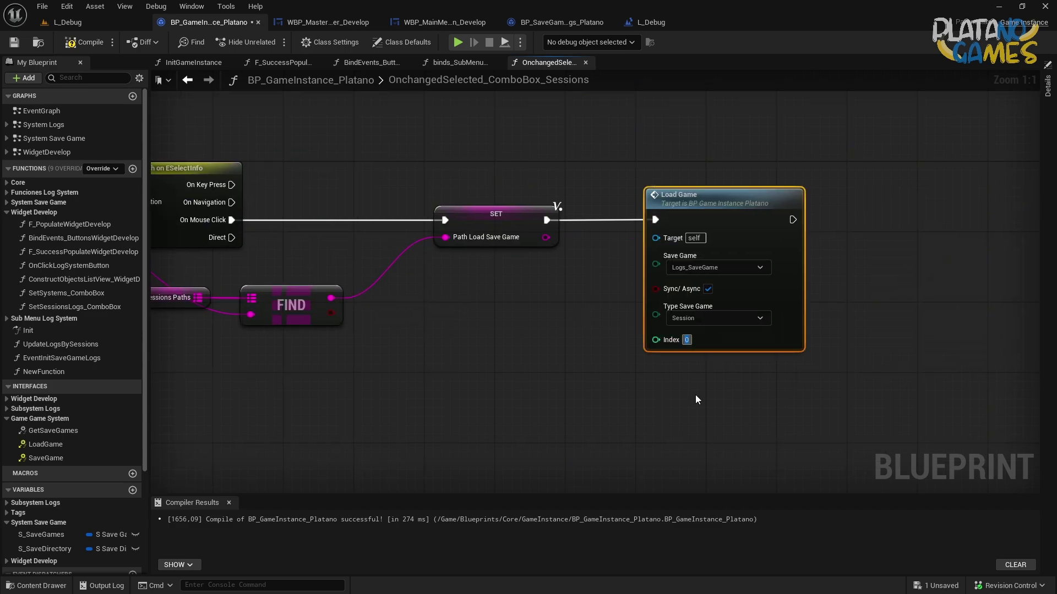
right_drag(696, 395, 654, 320)
drag(654, 320, 777, 315)
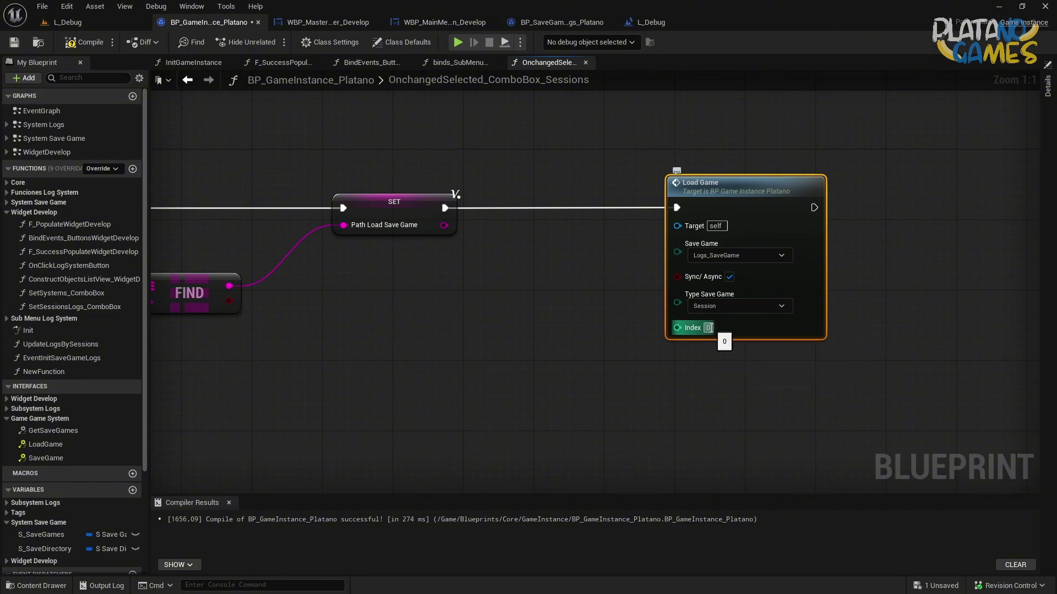
right_drag(407, 314, 599, 299)
drag(924, 191, 862, 200)
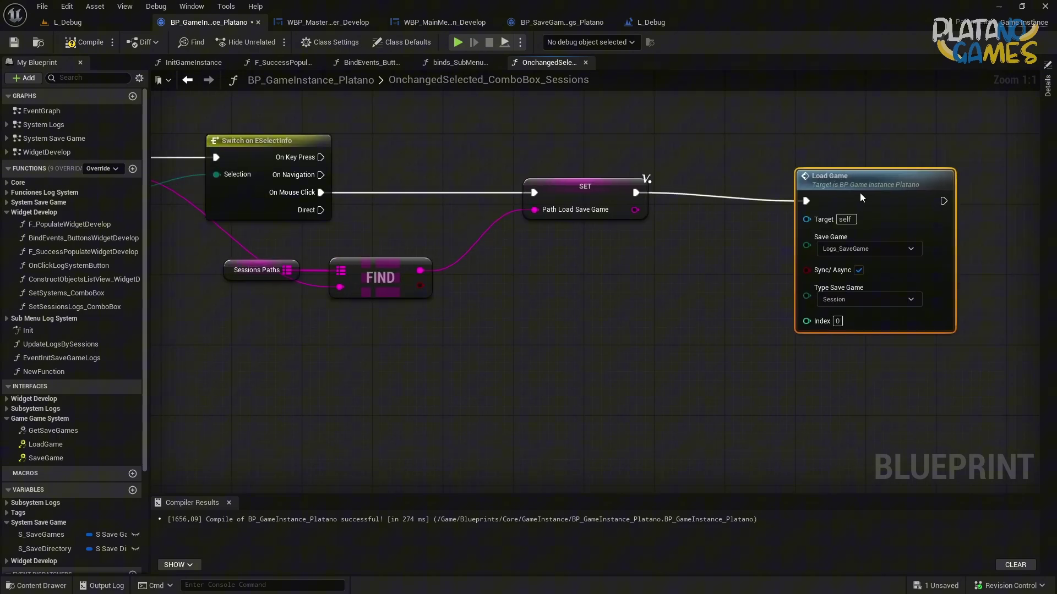
click(712, 230)
right_drag(712, 230, 616, 245)
click(83, 42)
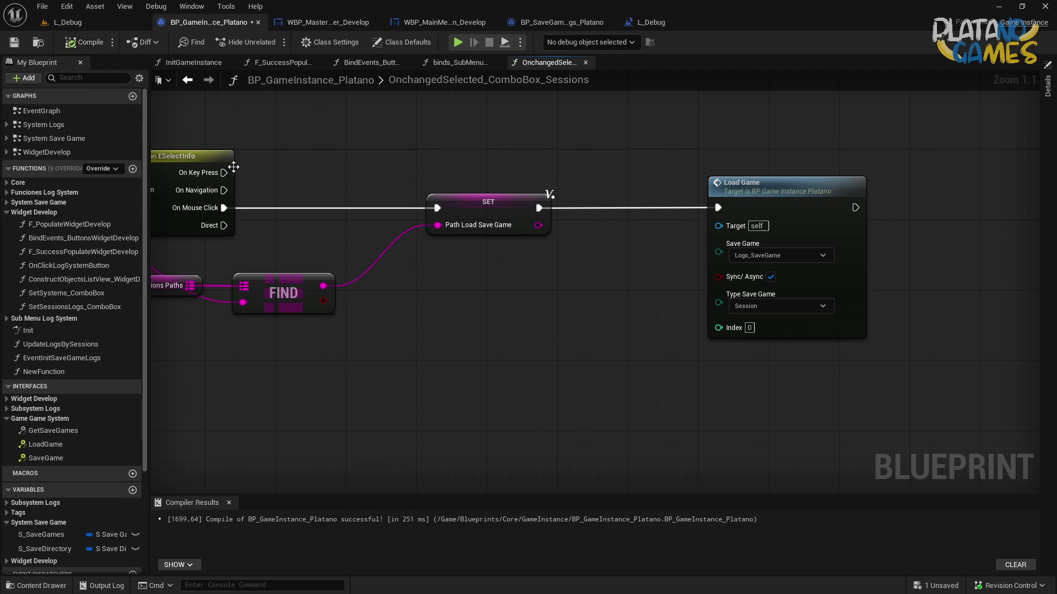
click(22, 45)
Delete the SET, FIND and Sessions Paths nodes and wire On Mouse Click straight to Load Game
right_drag(286, 224, 521, 243)
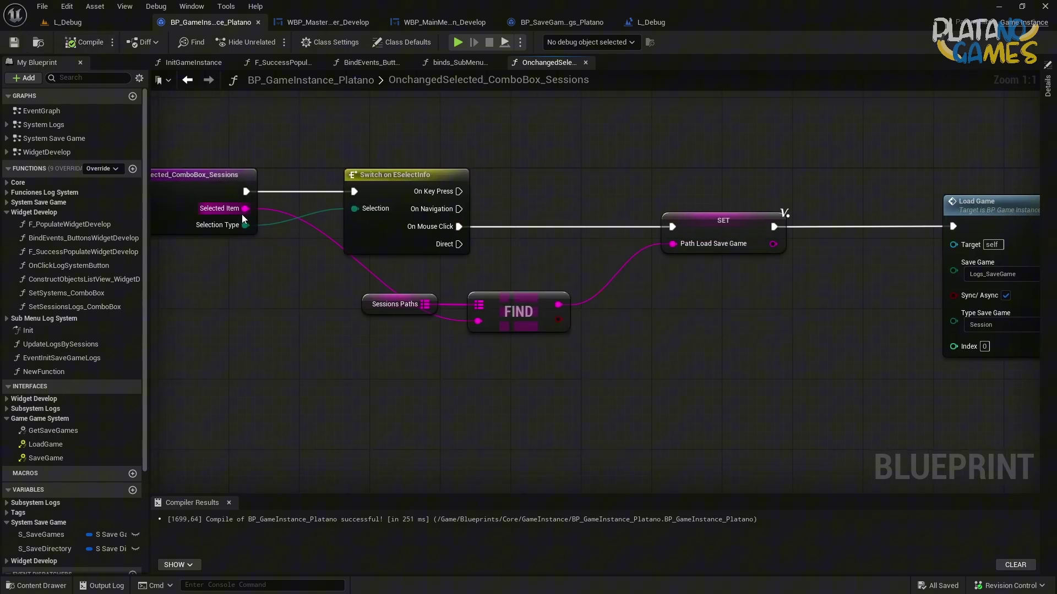
right_drag(692, 309, 605, 289)
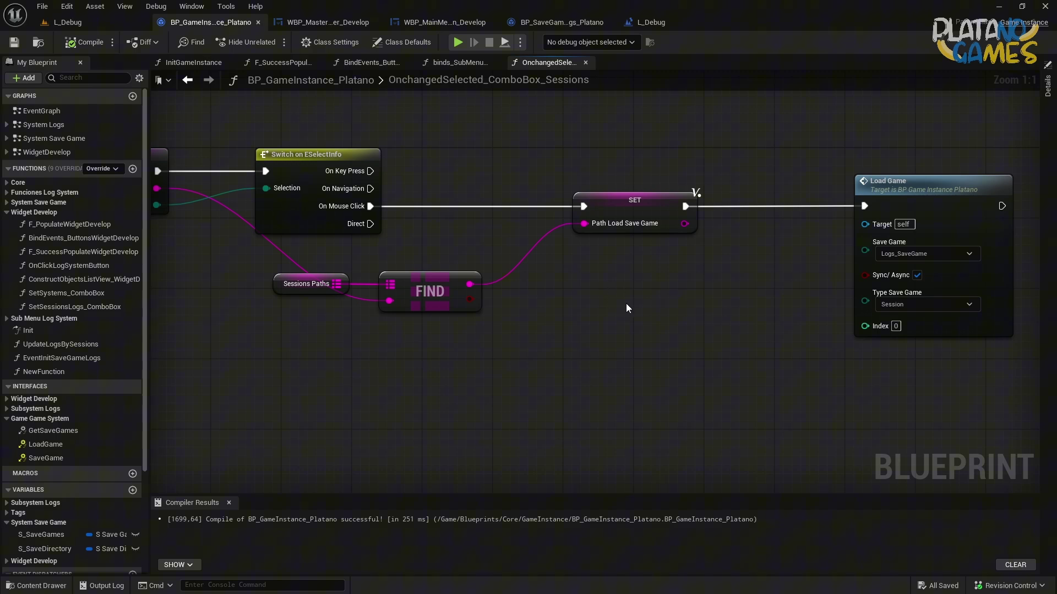
right_drag(626, 303, 691, 303)
drag(779, 300, 543, 201)
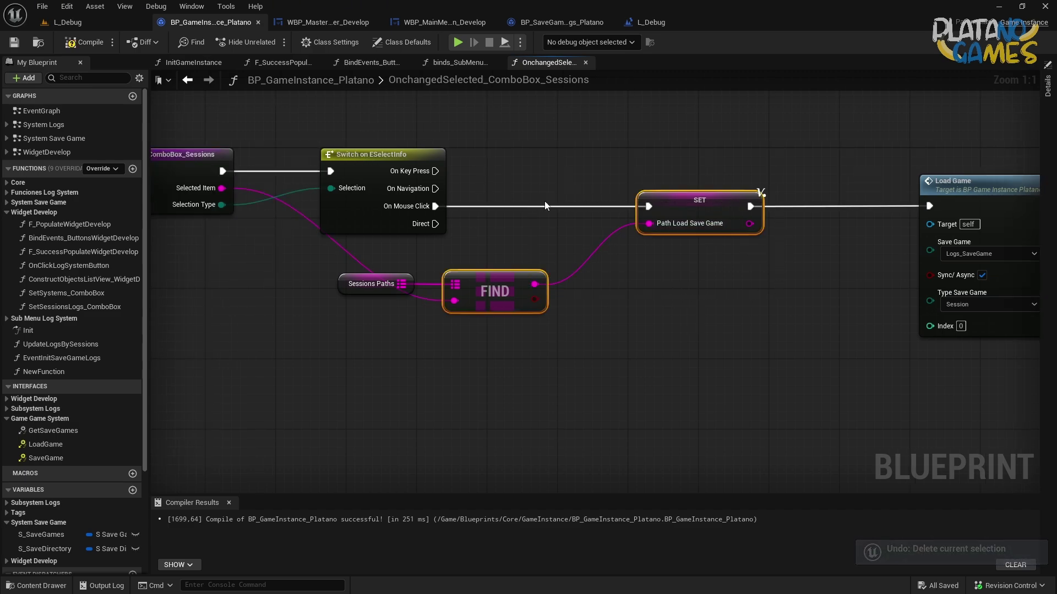
key(Delete)
drag(928, 205, 435, 206)
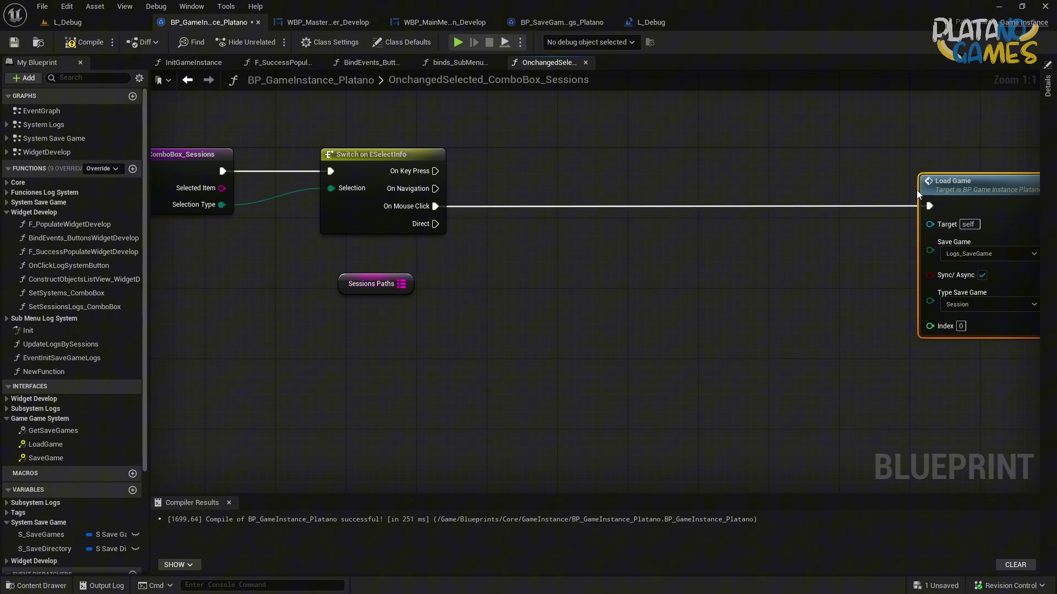
drag(969, 182, 738, 182)
drag(385, 358, 321, 272)
key(Delete)
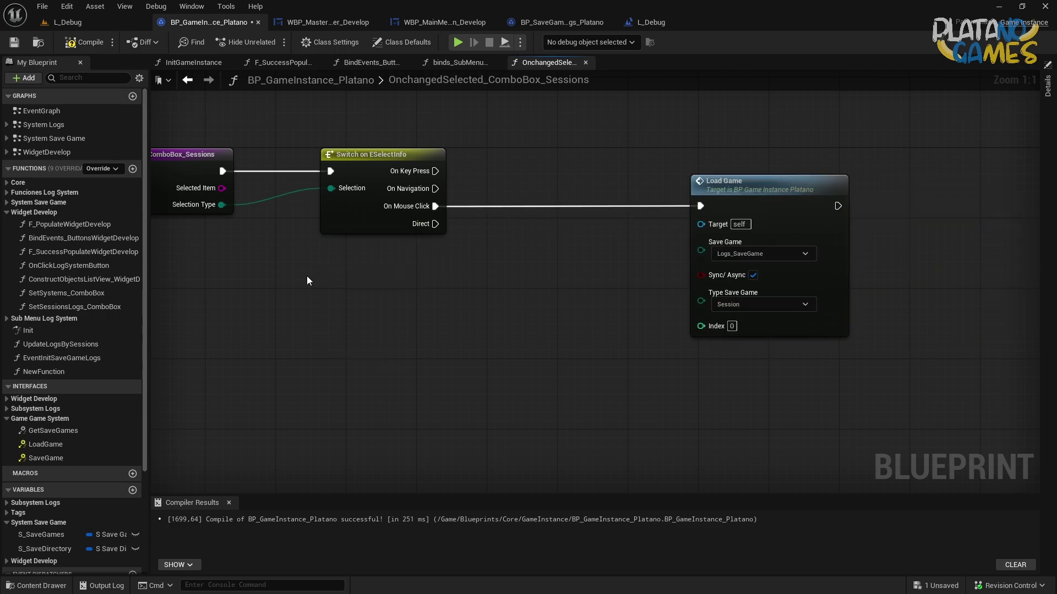
right_drag(306, 276, 352, 269)
scroll(99, 479, down, 5)
Place a WBP_WidgetDevelop variable getter in the sessions graph, then compile and save
click(11, 569)
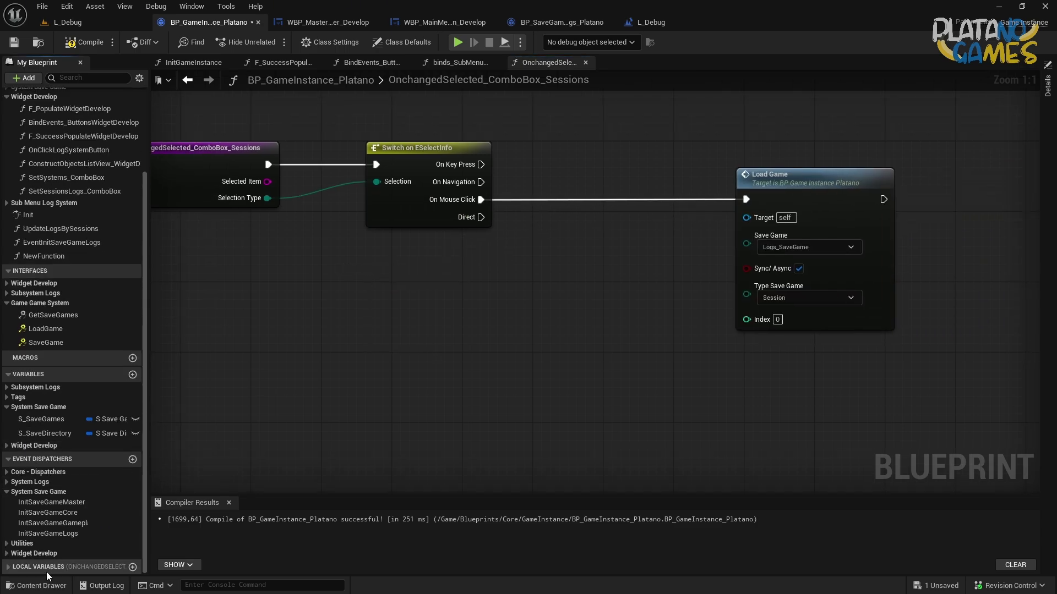
scroll(49, 550, up, 1)
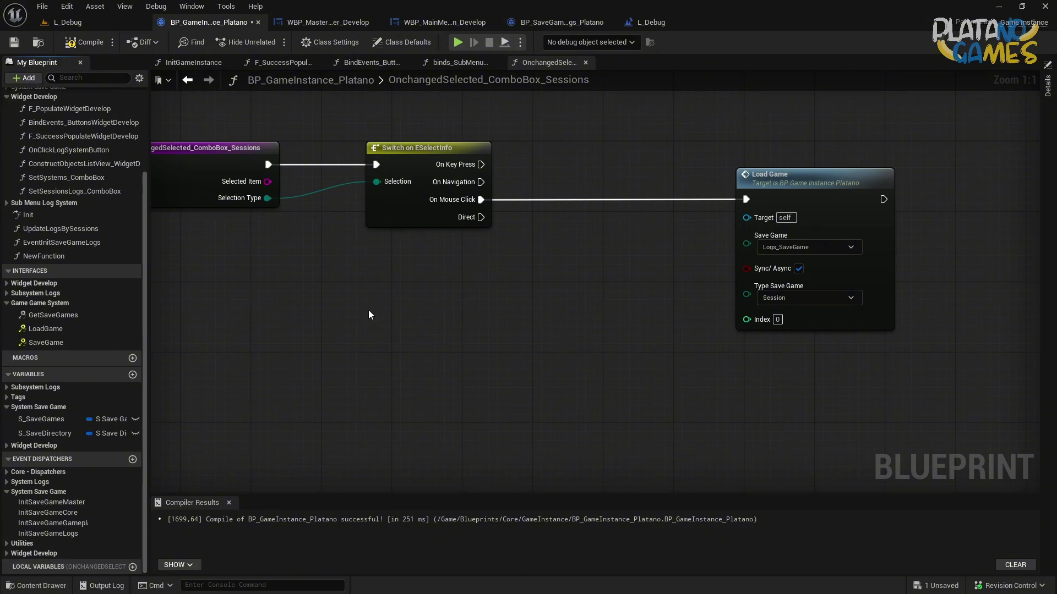
right_drag(368, 310, 324, 299)
click(14, 41)
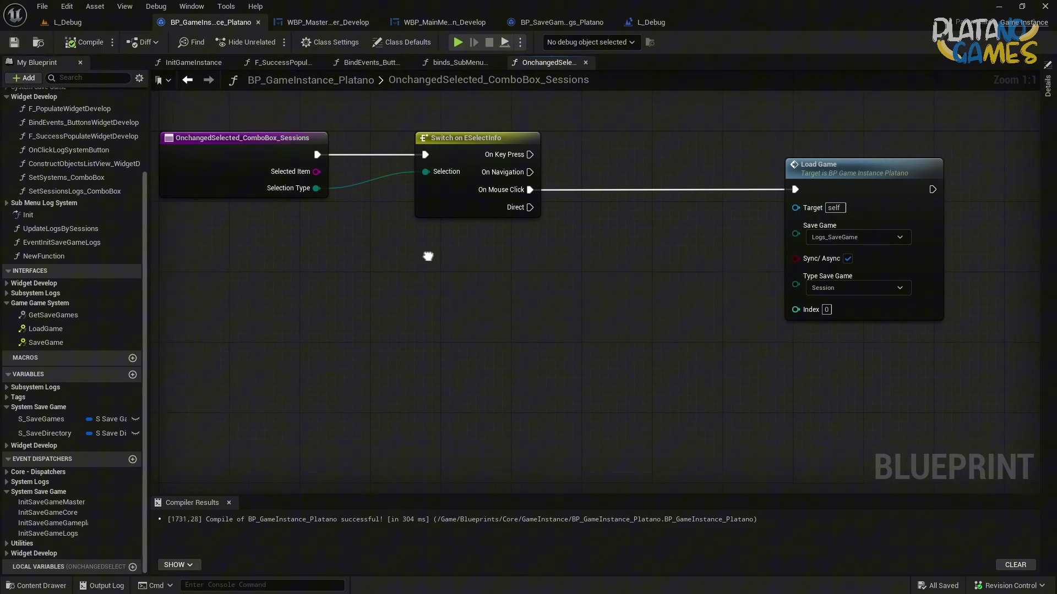
right_drag(334, 255, 428, 255)
right_click(410, 295)
click(33, 445)
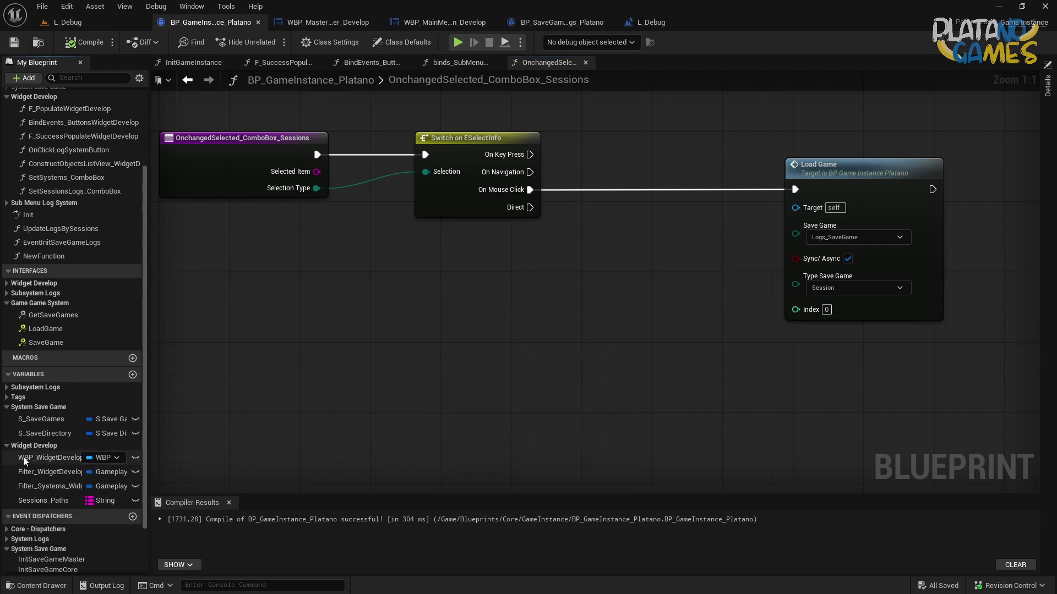
drag(50, 457, 332, 326)
drag(407, 327, 467, 295)
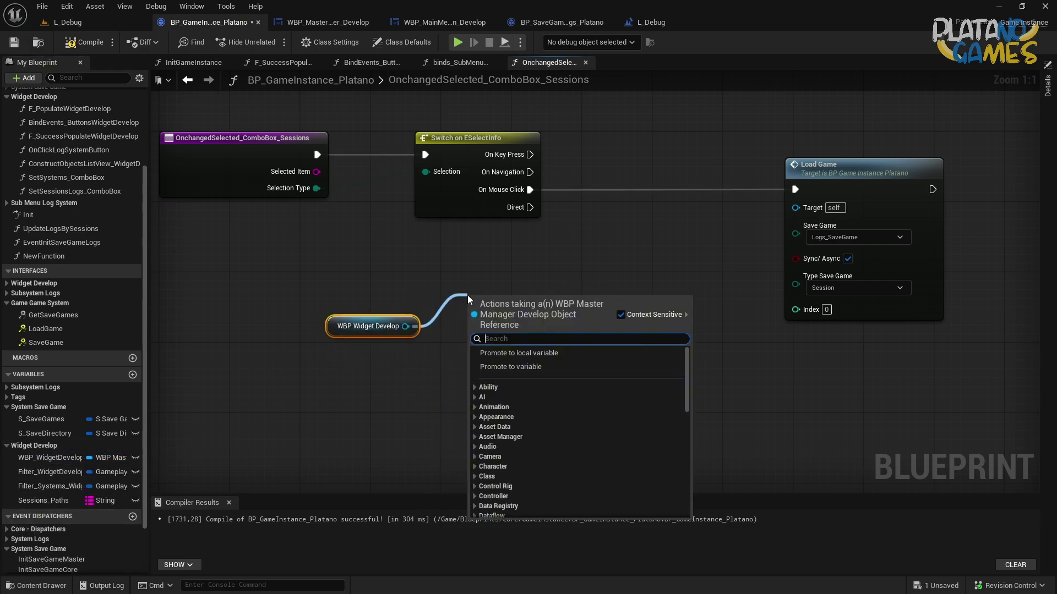
text(c)
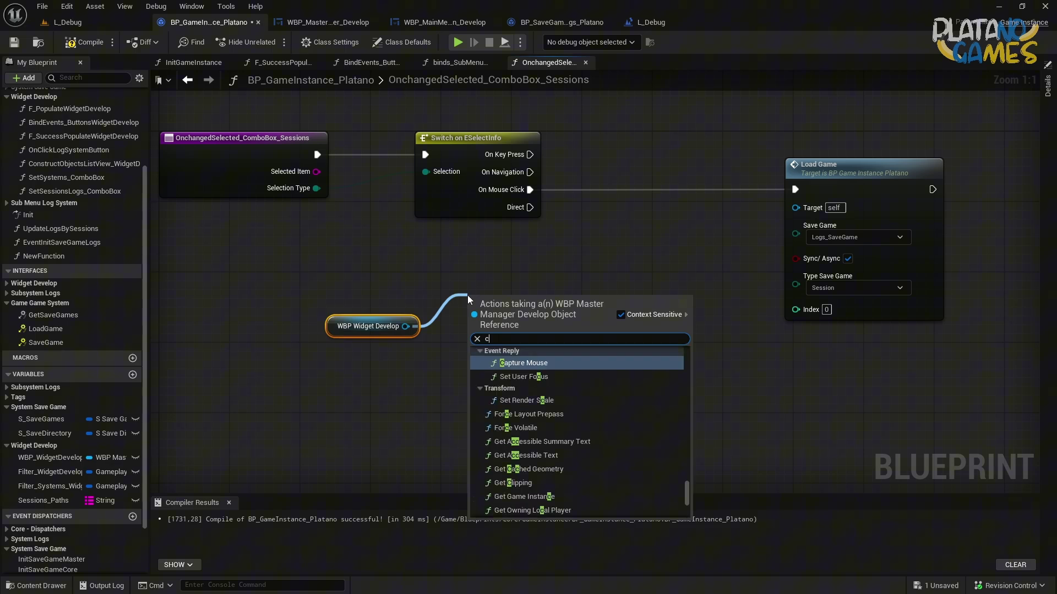
click(382, 247)
right_drag(382, 246, 402, 235)
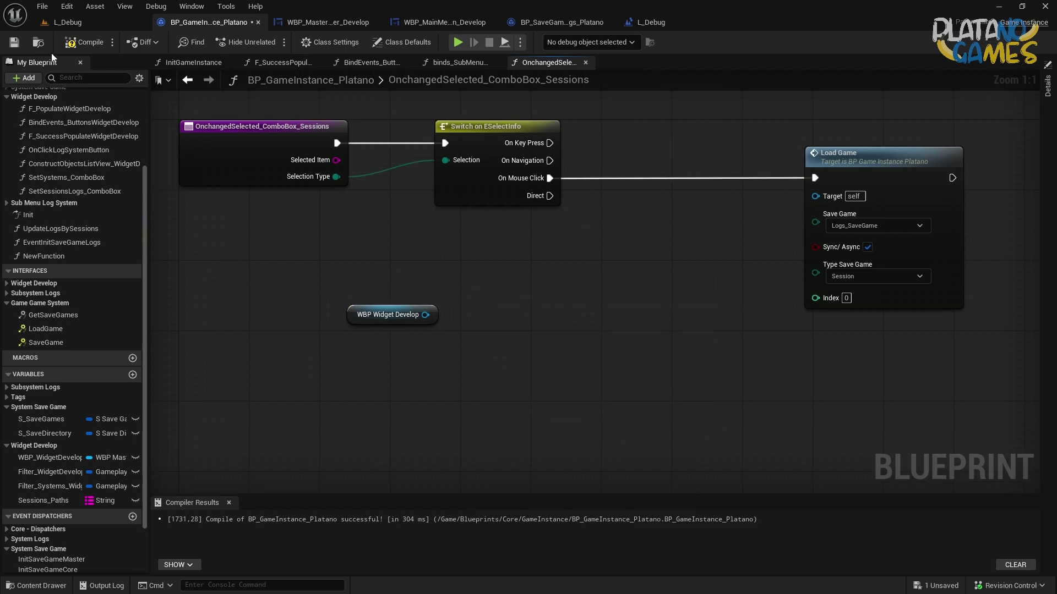
click(82, 42)
click(13, 42)
Open WBP_MasterManager_Develop from Content > Widgets > WidgetDevelop > MasterManager_Develop
key(ctrl+space)
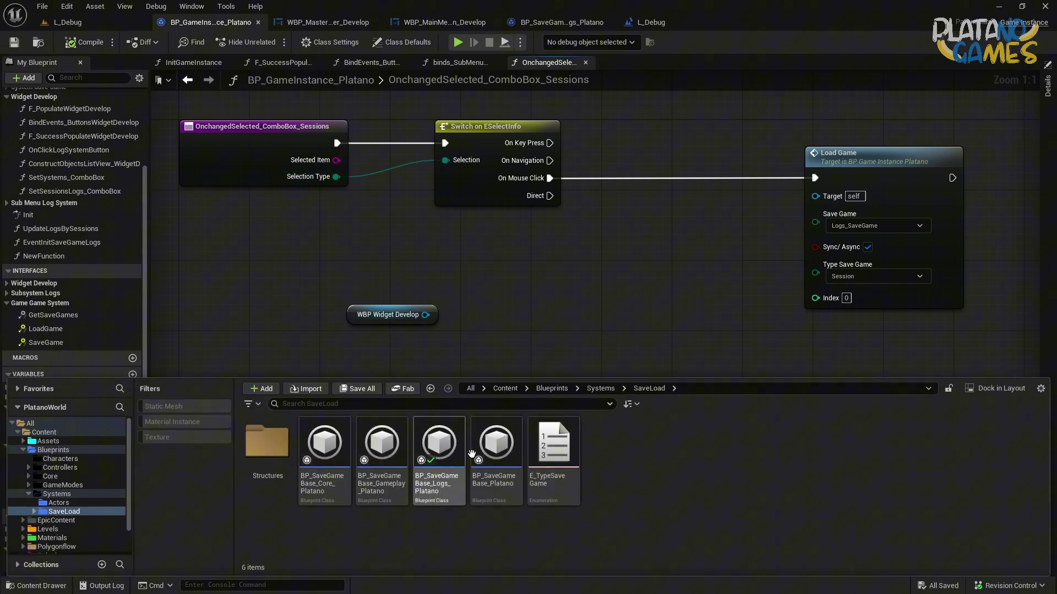
click(601, 388)
click(506, 388)
double_click(733, 446)
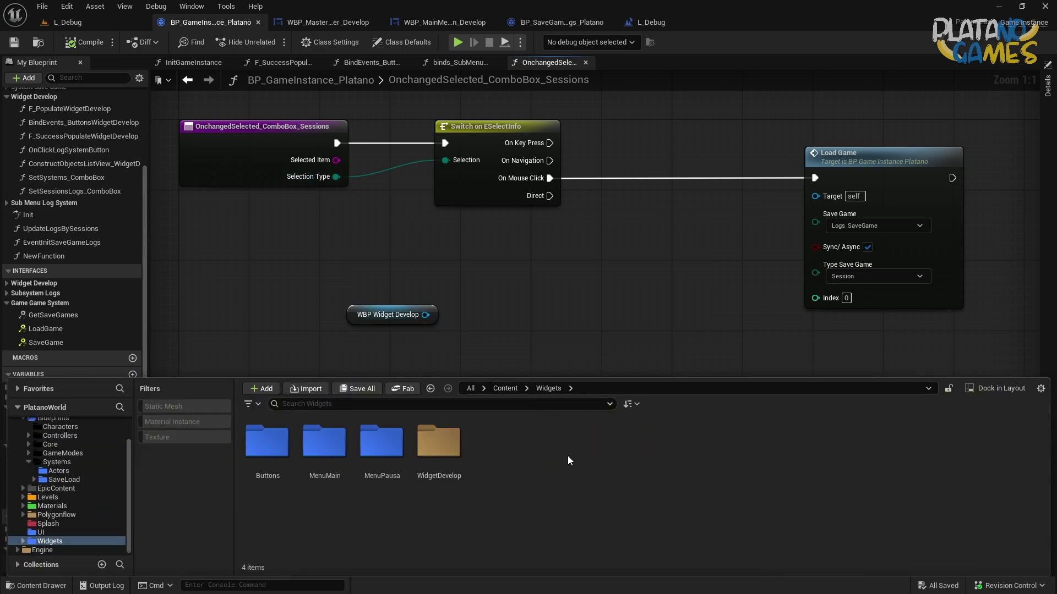
double_click(438, 440)
double_click(325, 441)
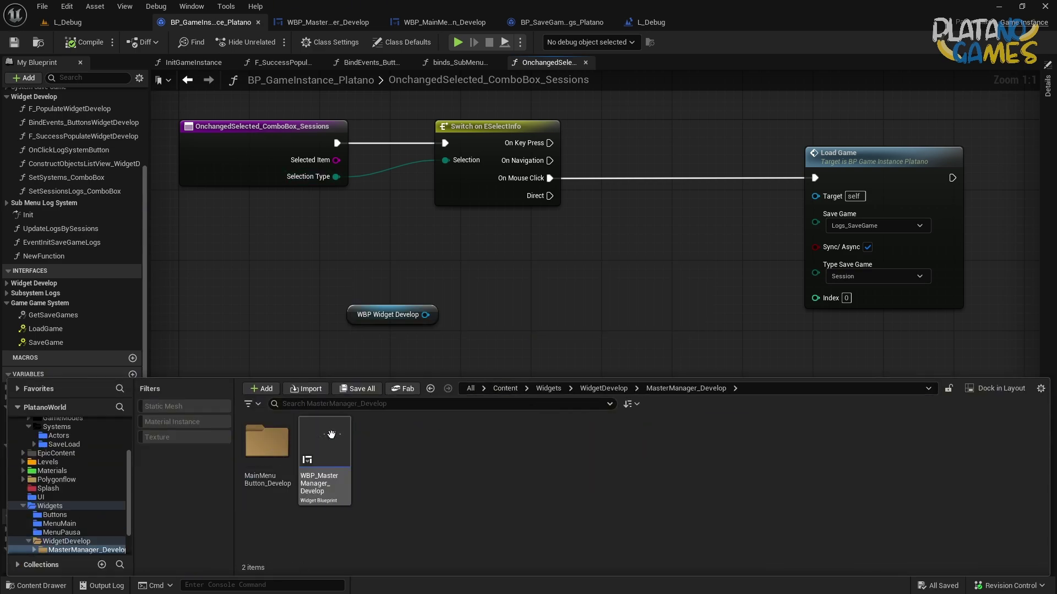
double_click(324, 440)
click(83, 378)
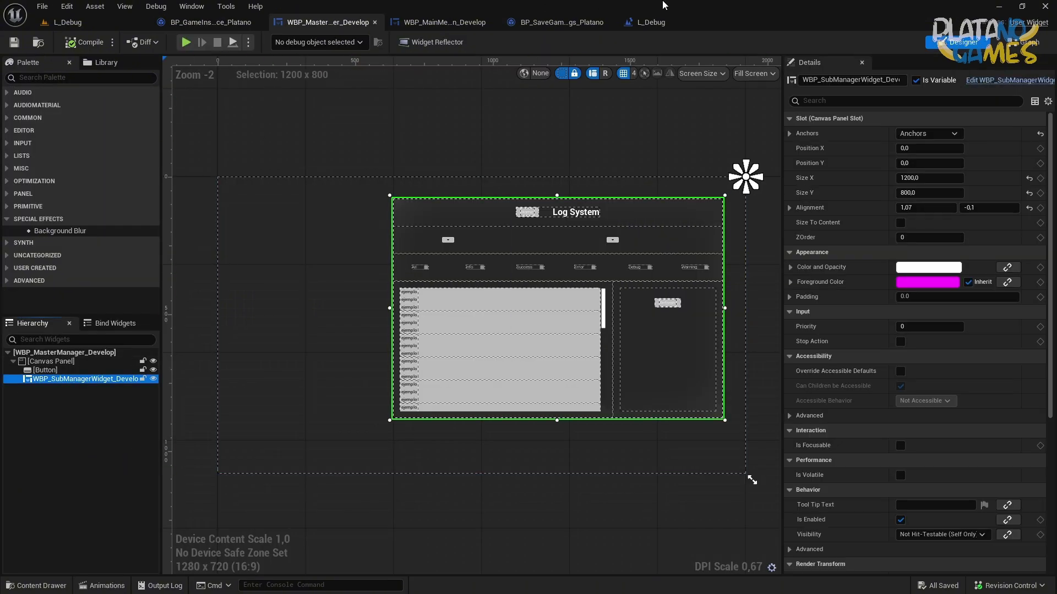
Back in BP_GameInstance_Platano, add a WBP Sub Manager Widget Develop getter from the WBP Widget Develop reference
click(211, 22)
drag(425, 314, 477, 275)
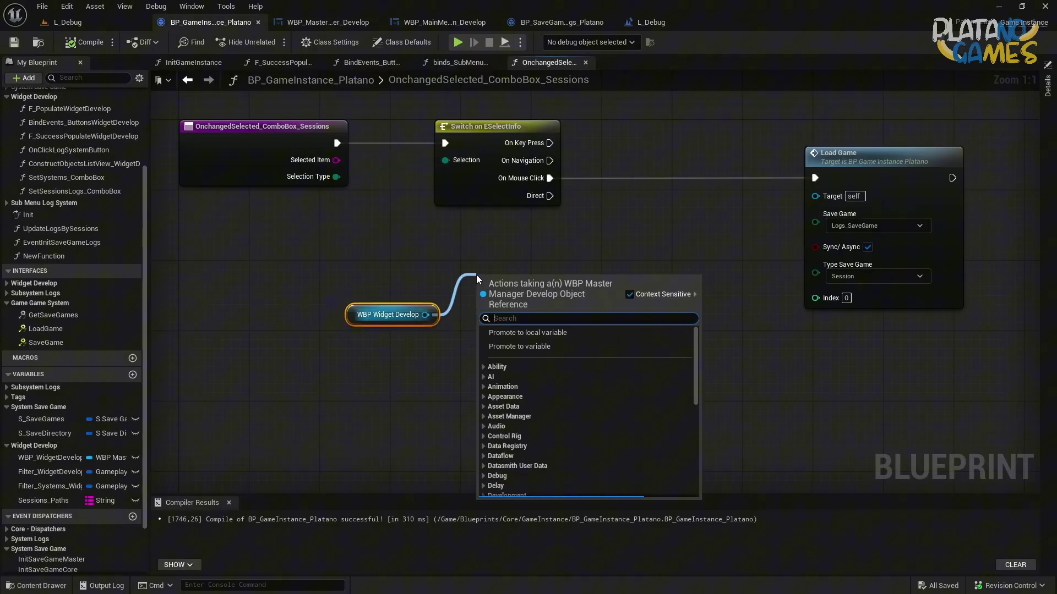
text(subm)
key(Return)
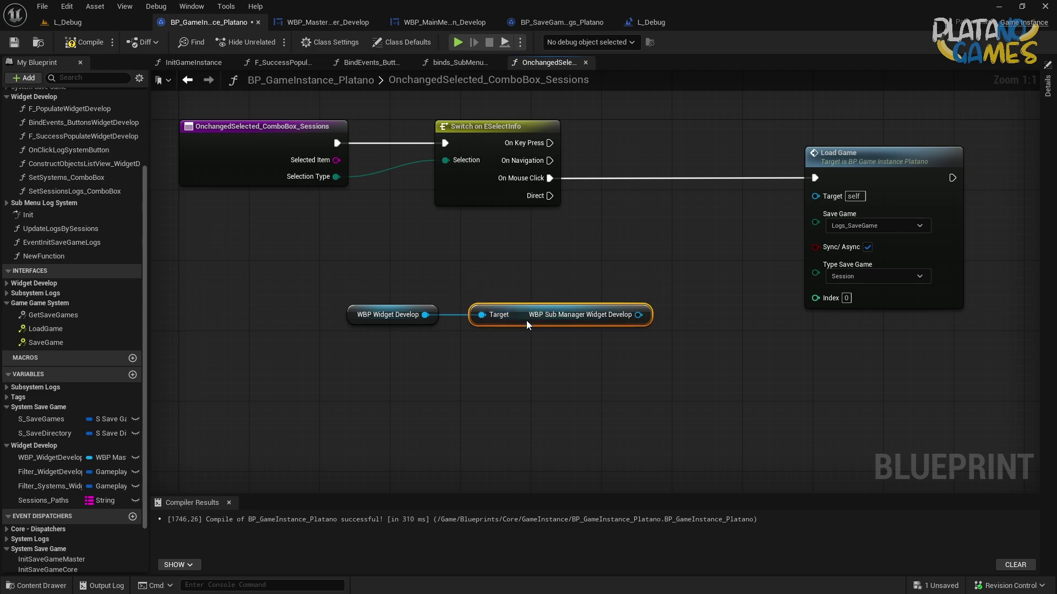
drag(526, 320, 518, 334)
click(400, 275)
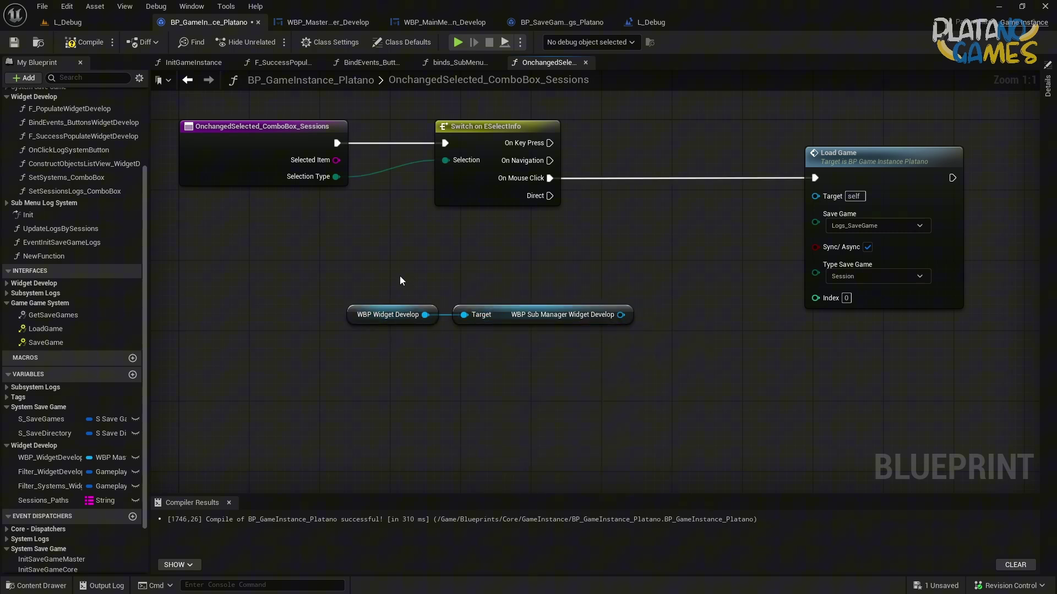
mouse_move(400, 276)
mouse_down()
mouse_move(484, 325)
mouse_move(375, 341)
mouse_up()
Chain a Get WBP_SubMenu_LogSystem getter off the Sub Manager and line up all three getters
drag(514, 341, 567, 286)
text(log)
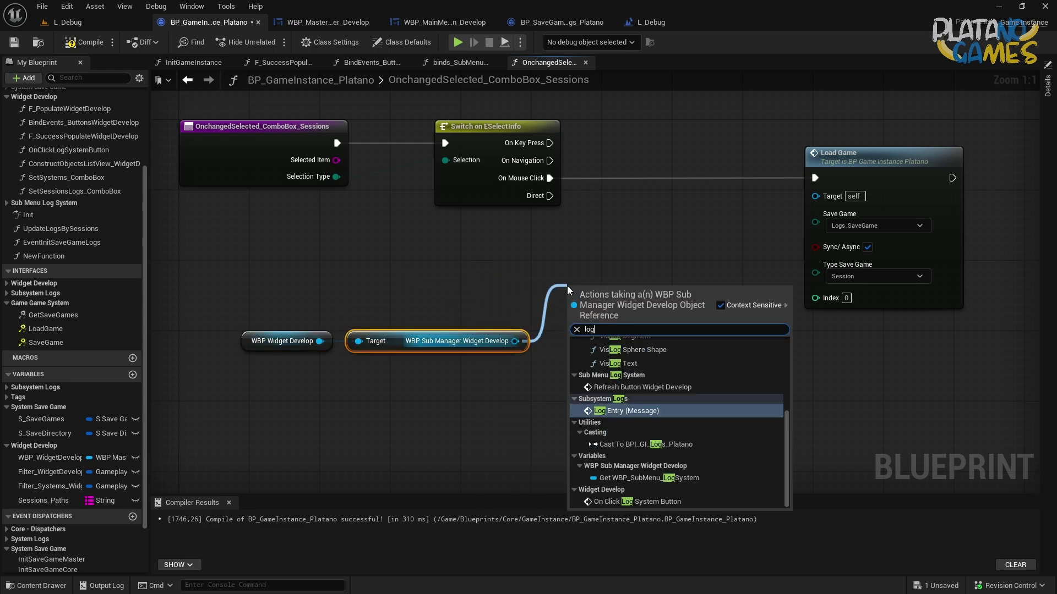
key(BackSpace)
key(BackSpace)
key(BackSpace)
text(system)
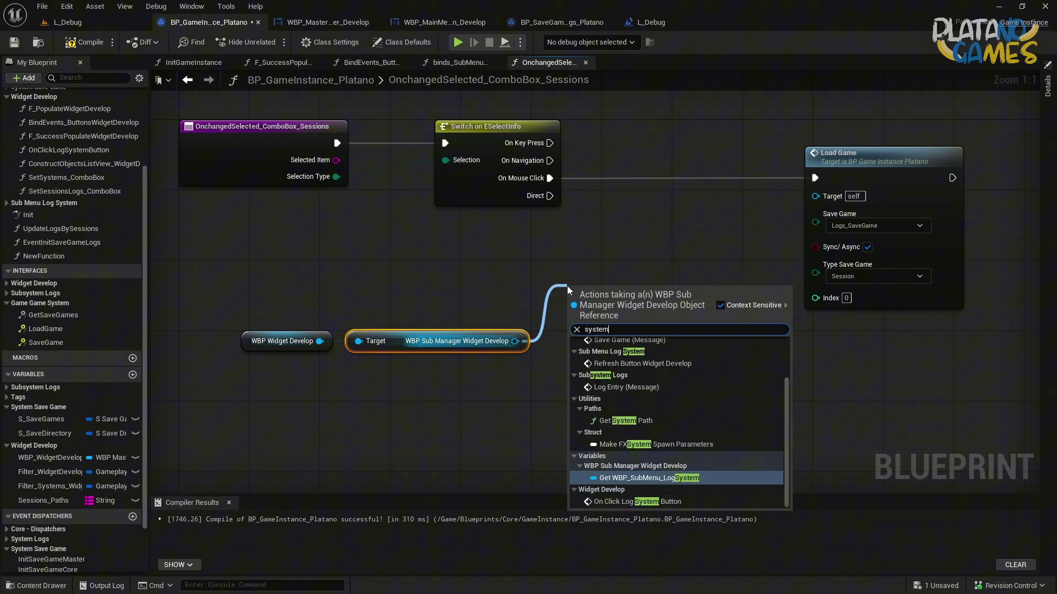
key(Return)
drag(619, 289, 595, 341)
click(510, 361)
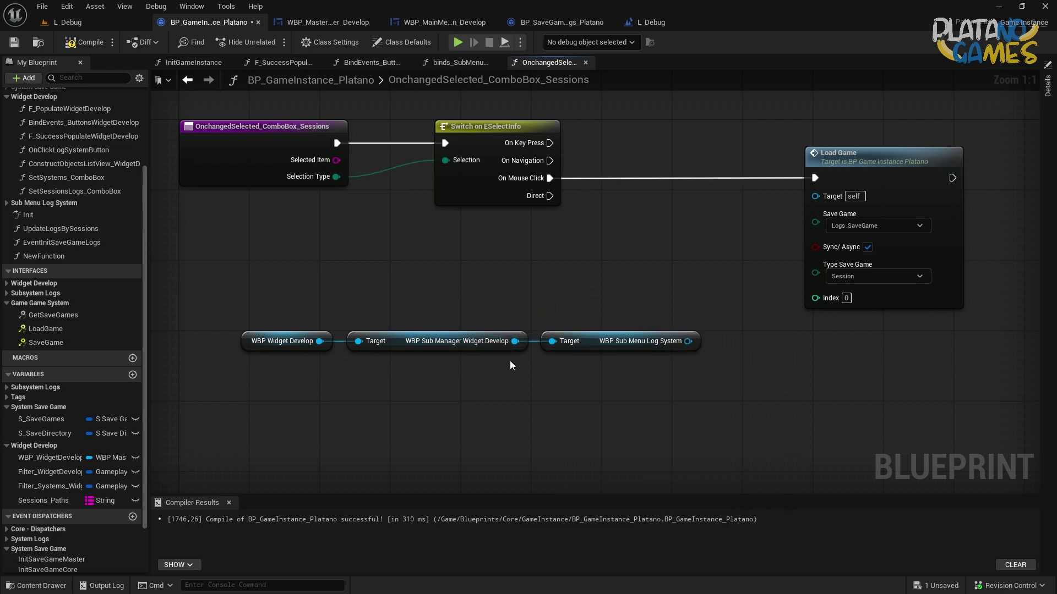
right_drag(510, 361, 610, 342)
drag(372, 274, 695, 361)
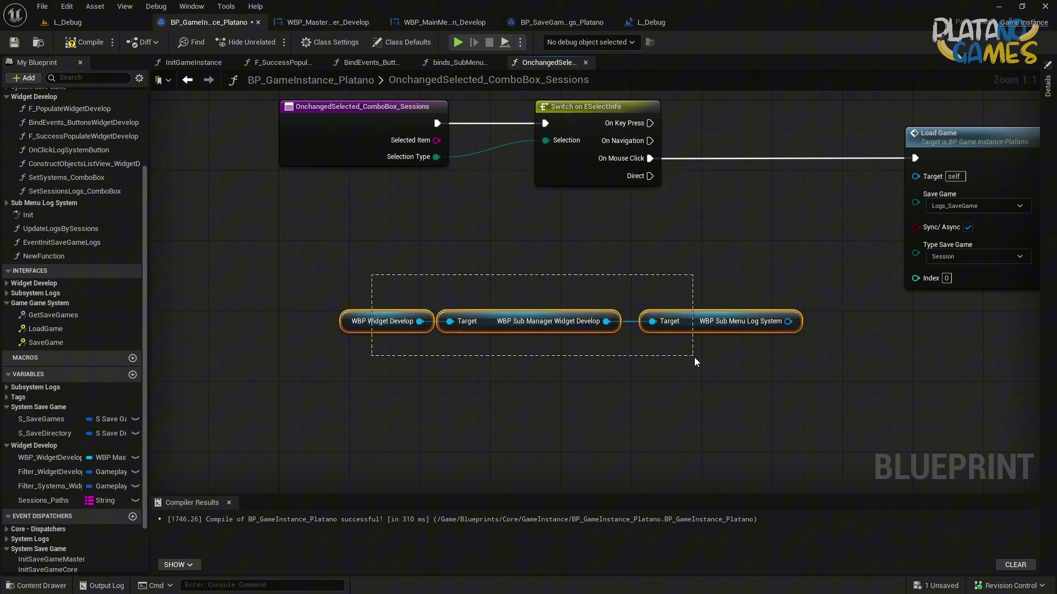
Add a Get ComboBox_Sessions getter off the Sub Menu Log System reference via a 'combo' search
right_drag(946, 333, 707, 342)
drag(550, 330, 610, 266)
text(bo)
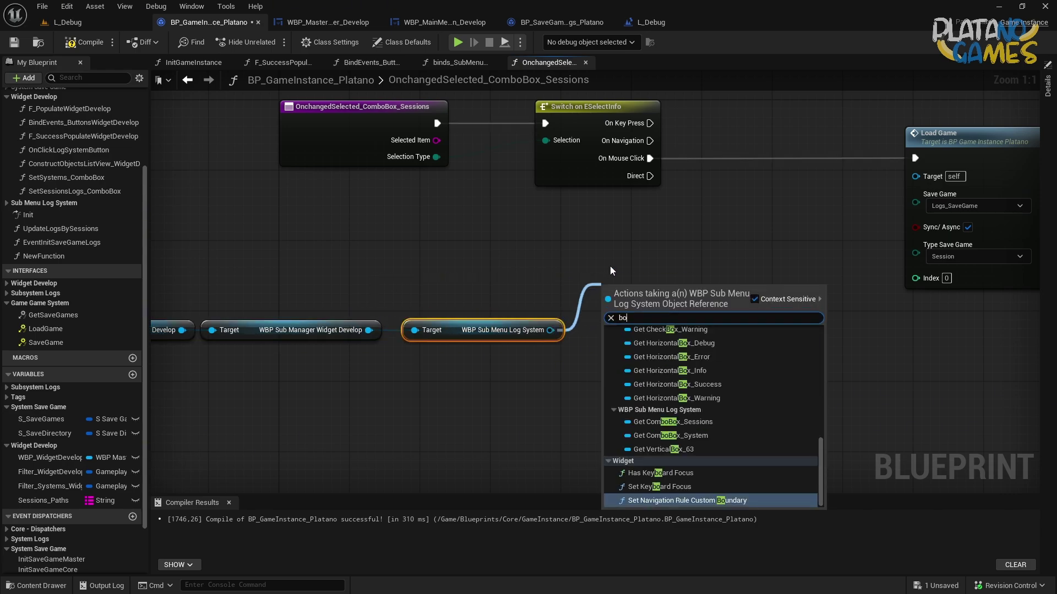
key(BackSpace)
key(BackSpace)
text(combo)
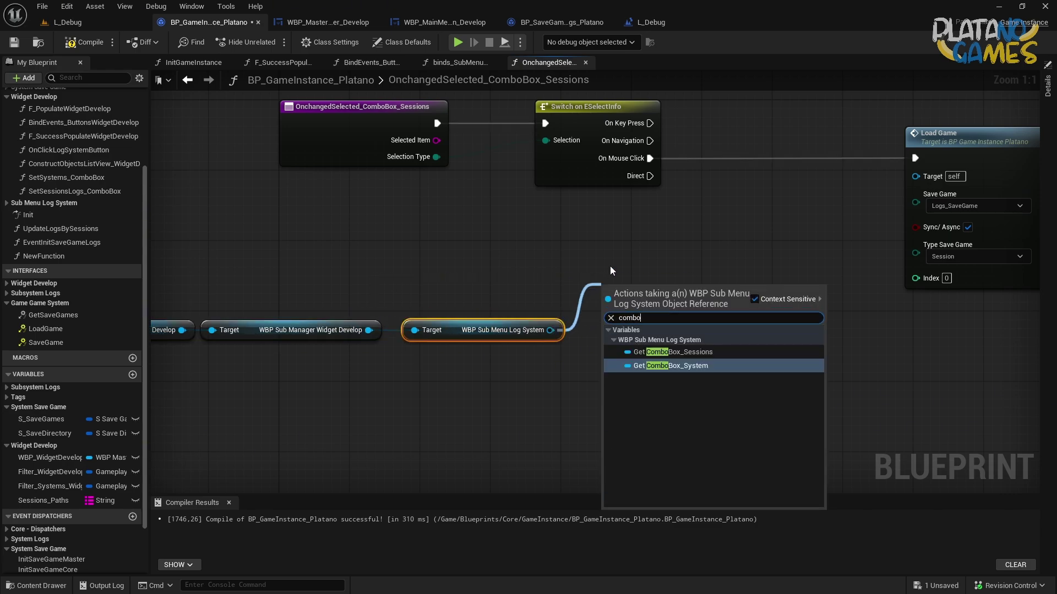
key(Up)
key(Return)
right_drag(691, 220, 537, 221)
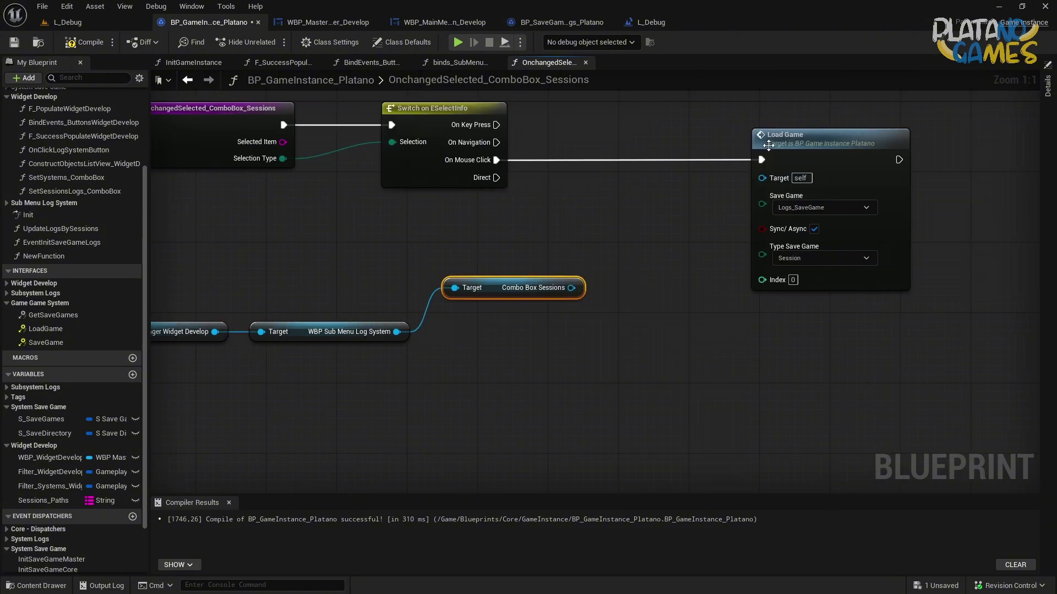
Shift Load Game right, then add and delete an unwanted Get Child Elements node
drag(768, 145, 883, 145)
mouse_move(562, 295)
mouse_down()
mouse_move(616, 243)
mouse_move(583, 339)
mouse_up()
text(get child)
key(Return)
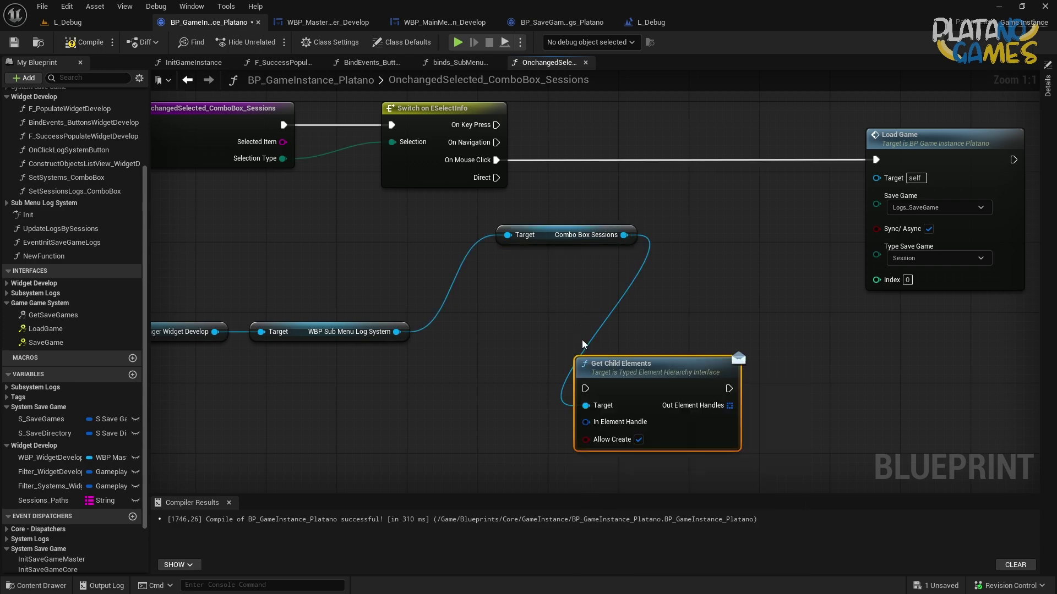
key(Delete)
drag(553, 242, 482, 340)
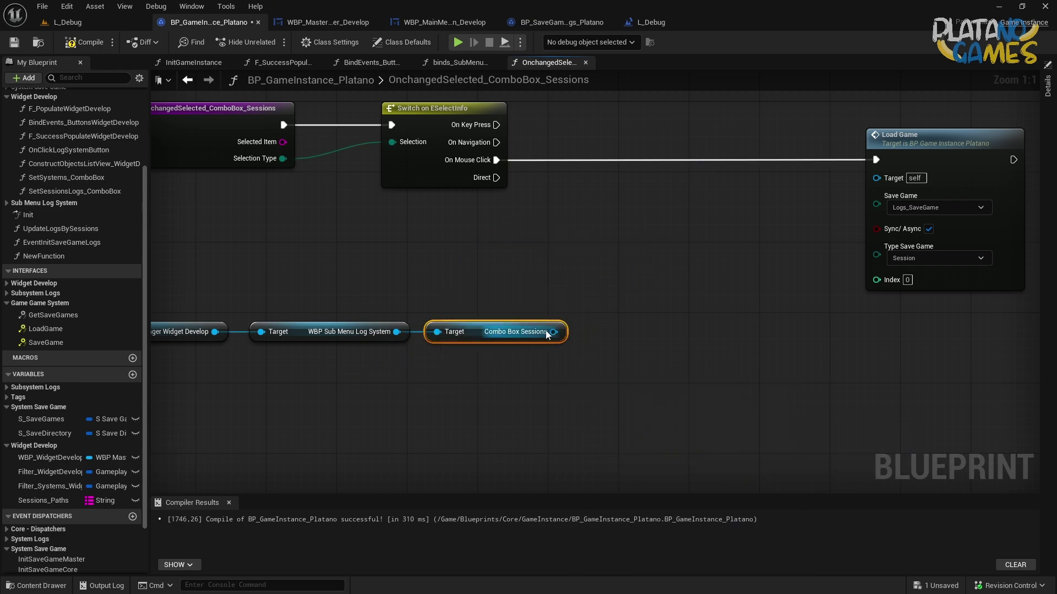
Add a Get Selected Index node targeting Combo Box Sessions via a 'get sel' search
drag(546, 330, 597, 268)
text(get)
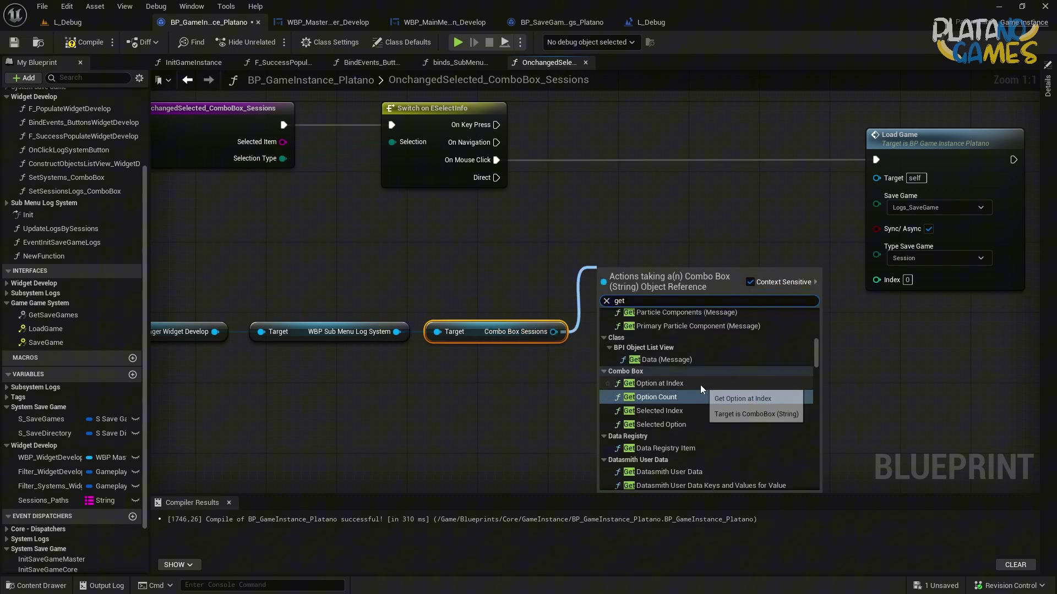
scroll(723, 385, up, 1)
scroll(725, 398, up, 5)
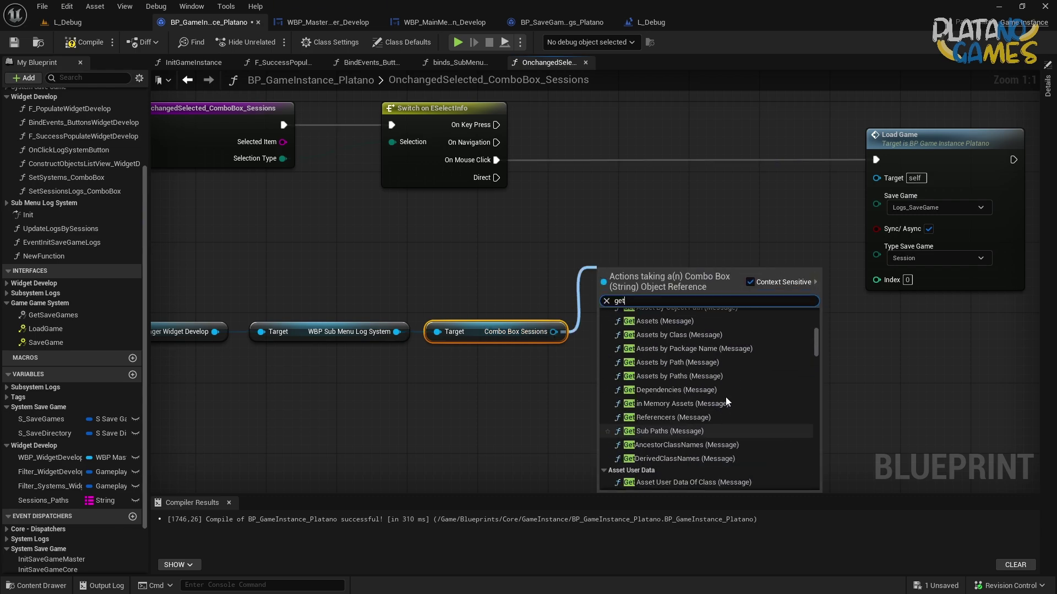
scroll(725, 398, down, 3)
scroll(726, 394, down, 3)
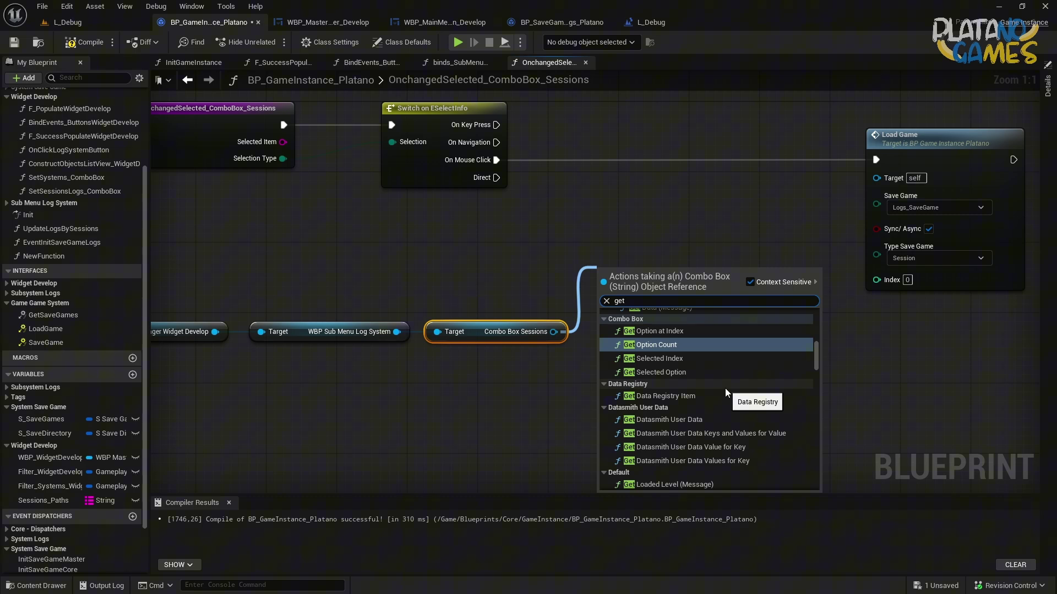
drag(543, 335, 474, 249)
text(get s)
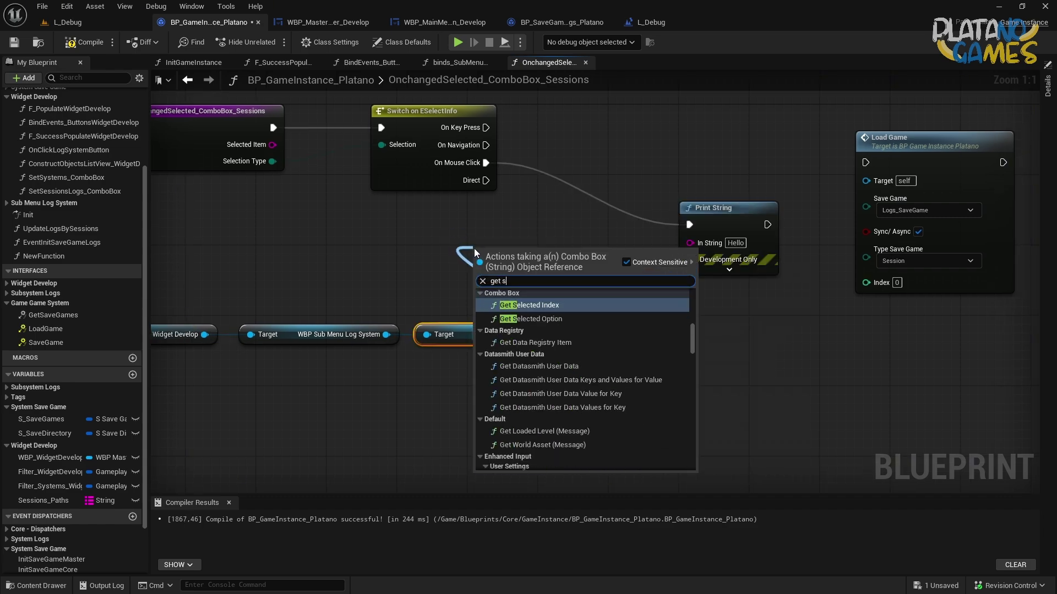
text(elec)
key(Return)
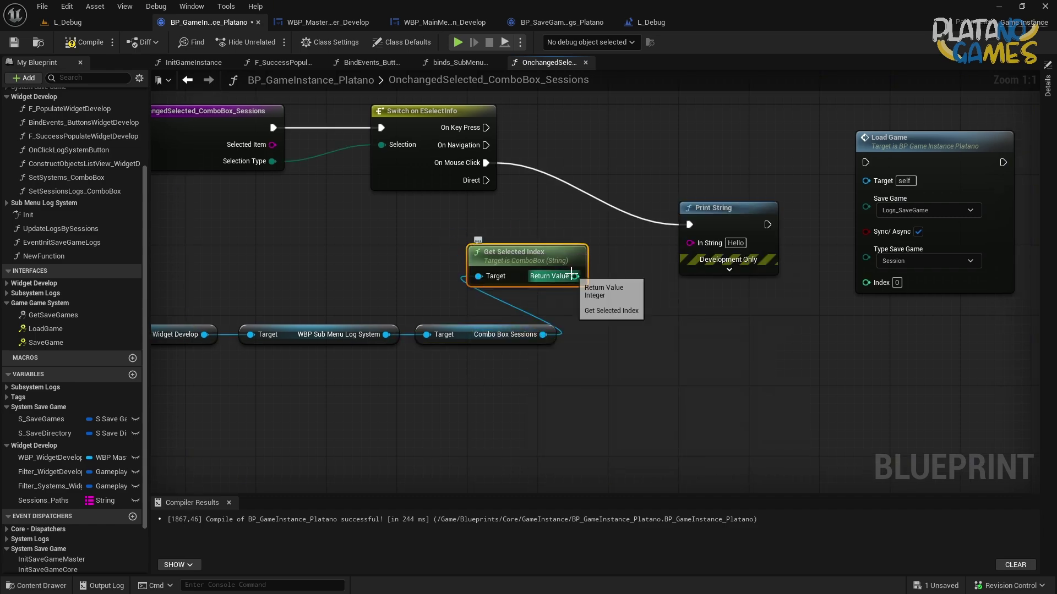
drag(574, 276, 688, 245)
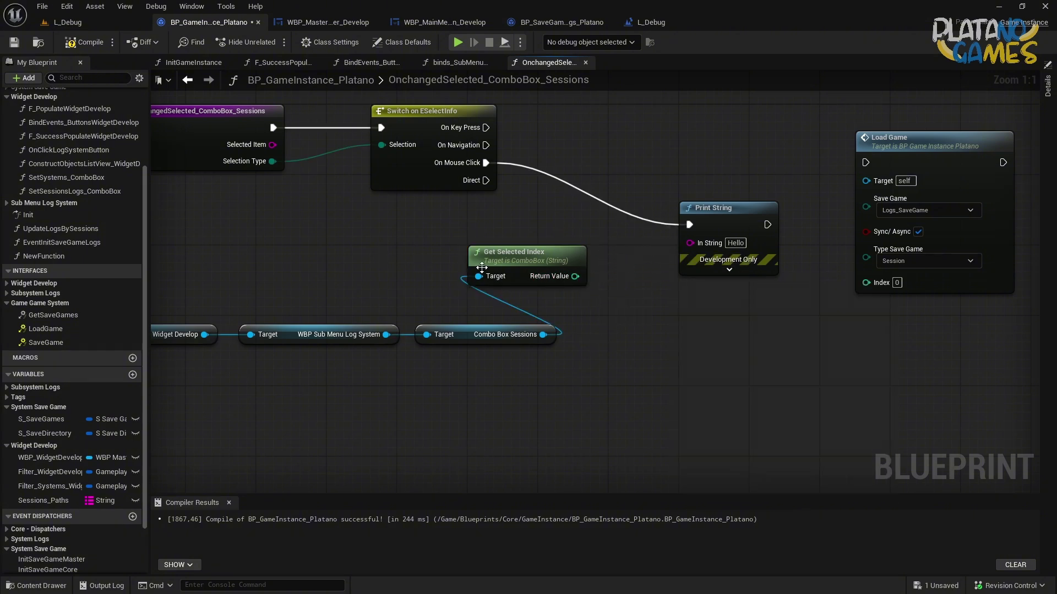
Box-select the getter chain and move it up and left into alignment
right_drag(481, 267, 639, 267)
drag(197, 311, 628, 345)
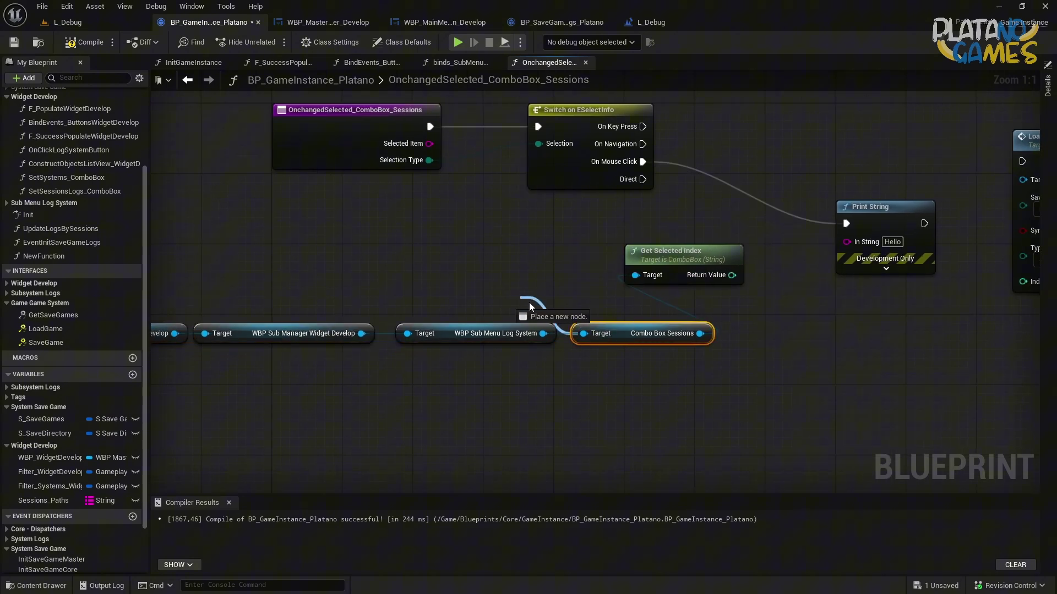
right_drag(529, 302, 687, 287)
mouse_move(583, 342)
shift+mouse_down()
mouse_move(793, 331)
mouse_move(699, 264)
shift+mouse_up()
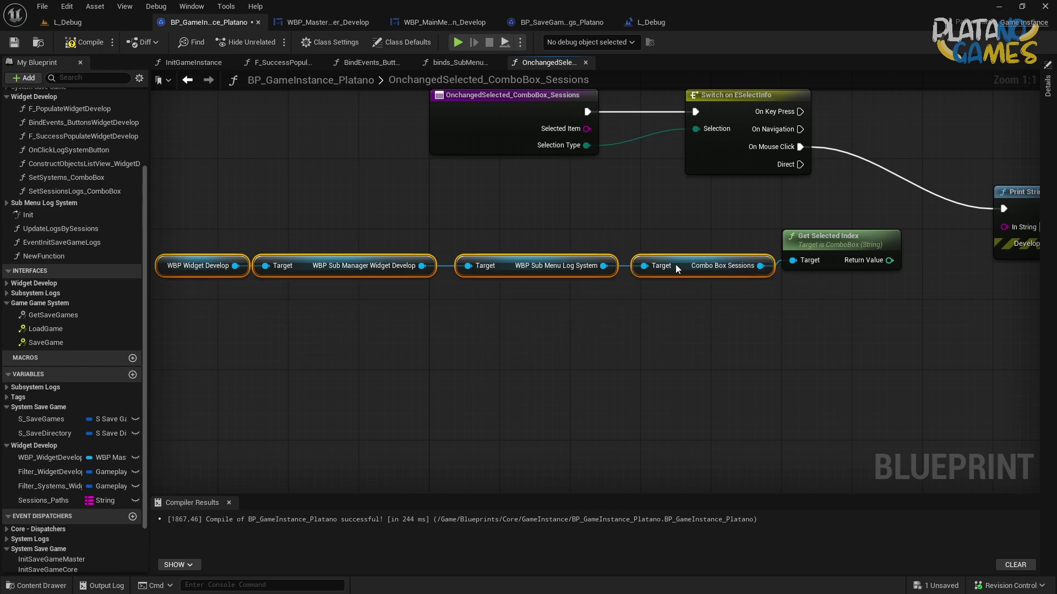
right_drag(877, 256, 725, 318)
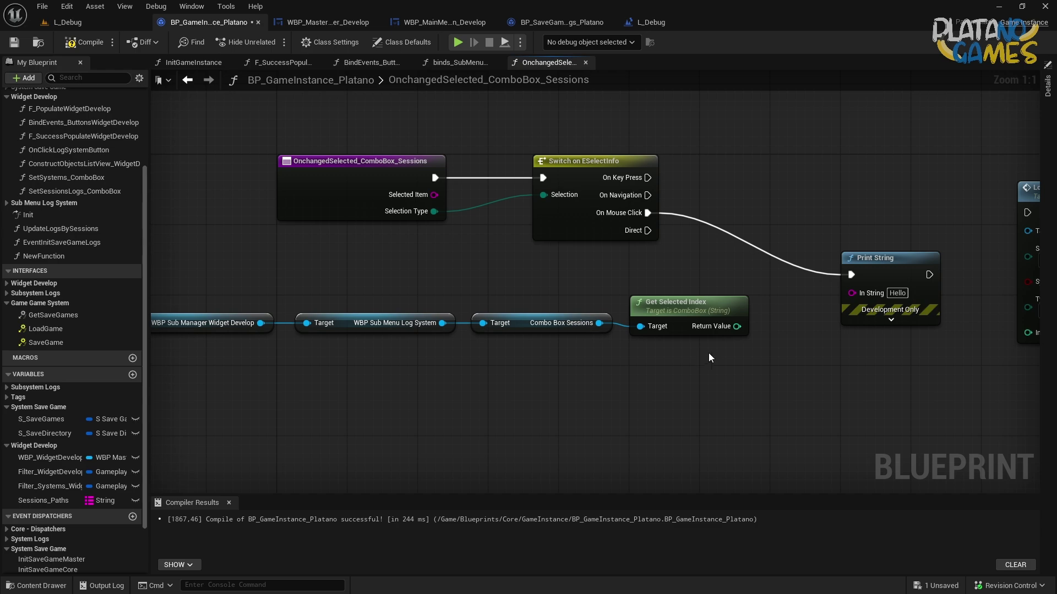
Delete the Print String node and wire the selected index into Load Game's Index
right_drag(708, 353, 568, 345)
click(649, 281)
key(Delete)
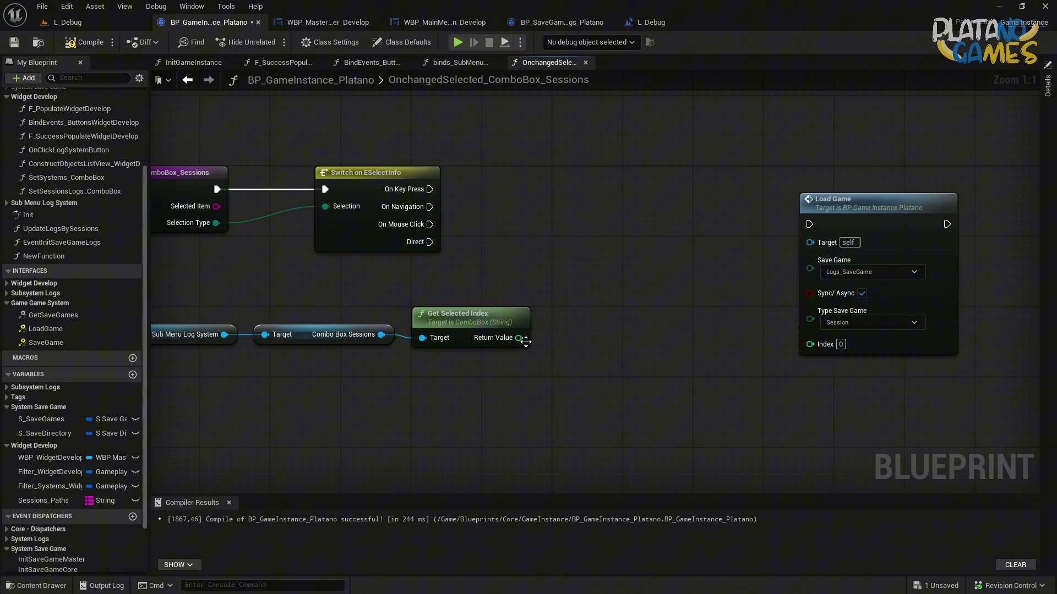
drag(519, 337, 817, 333)
drag(826, 345, 827, 345)
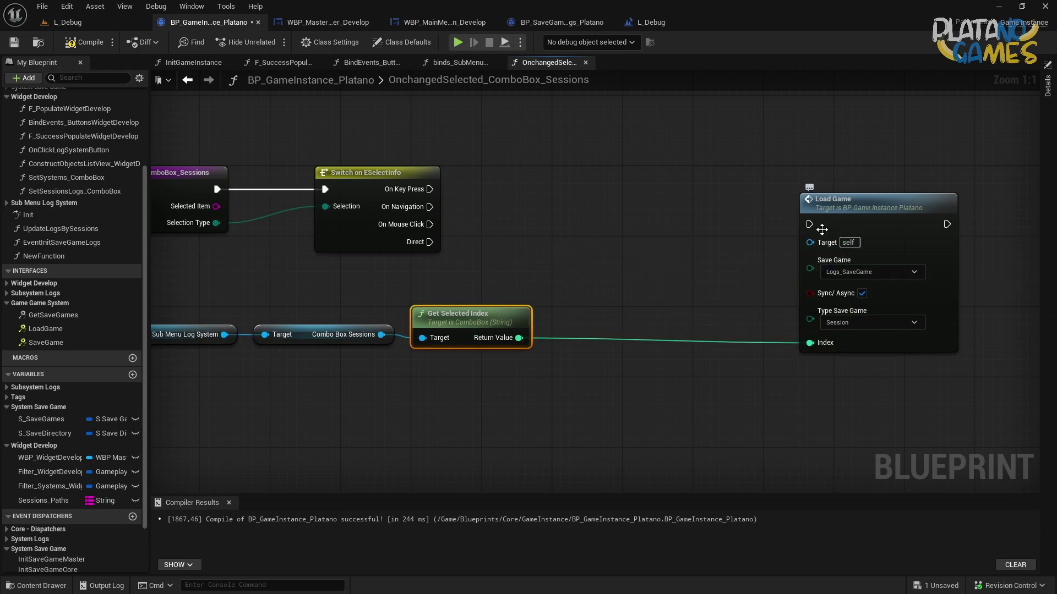
Run Load Game from On Mouse Click, then compile and save the blueprint
mouse_move(809, 224)
mouse_down()
mouse_move(417, 210)
mouse_move(429, 224)
mouse_up()
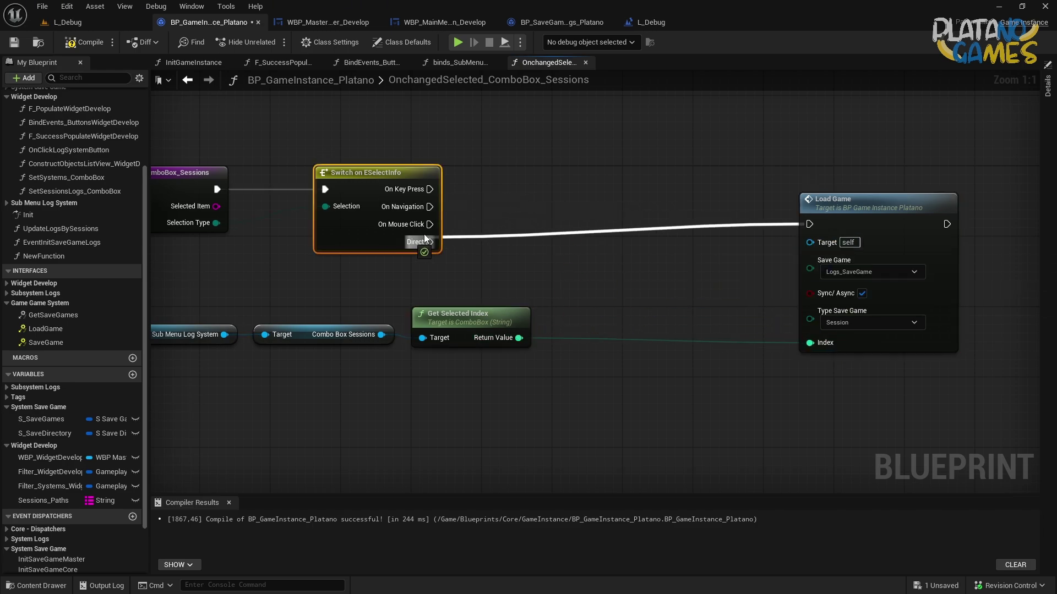
drag(836, 242, 607, 242)
right_drag(590, 344, 741, 332)
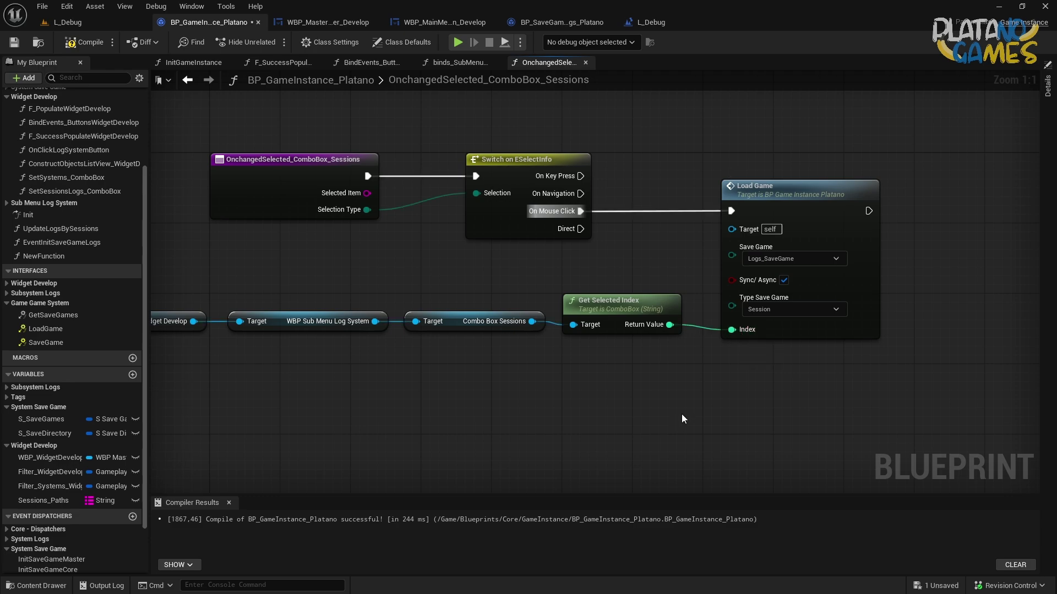
right_drag(681, 414, 859, 329)
scroll(860, 334, down, 2)
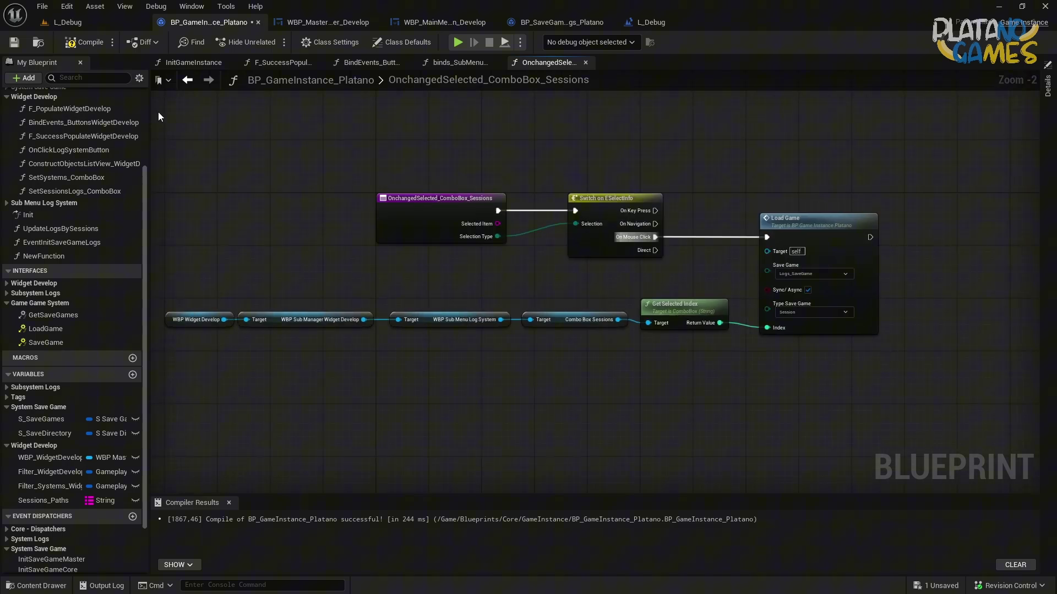
click(85, 44)
right_drag(659, 177, 556, 173)
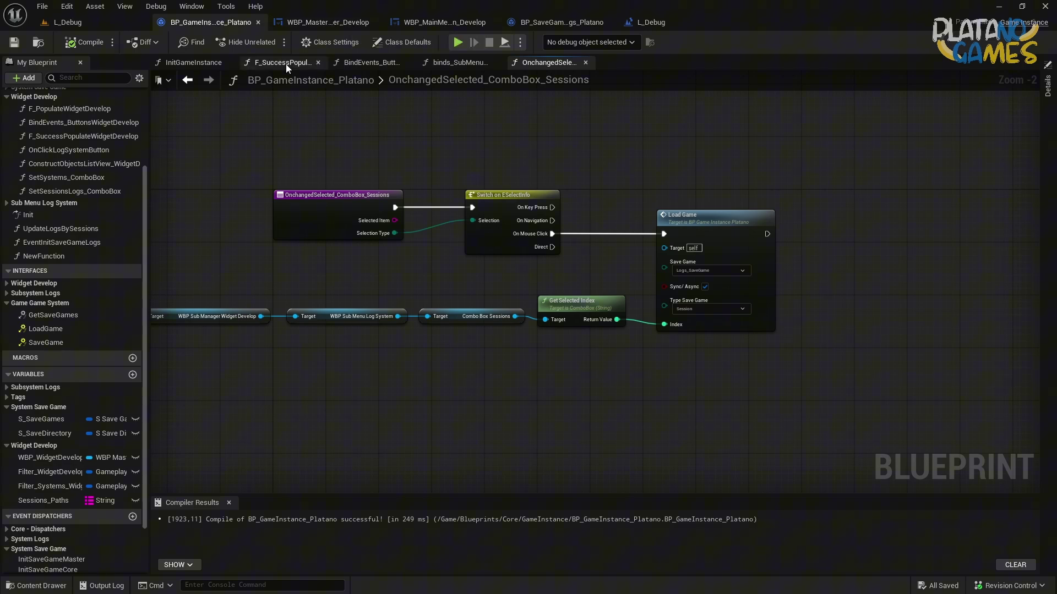
scroll(68, 193, up, 3)
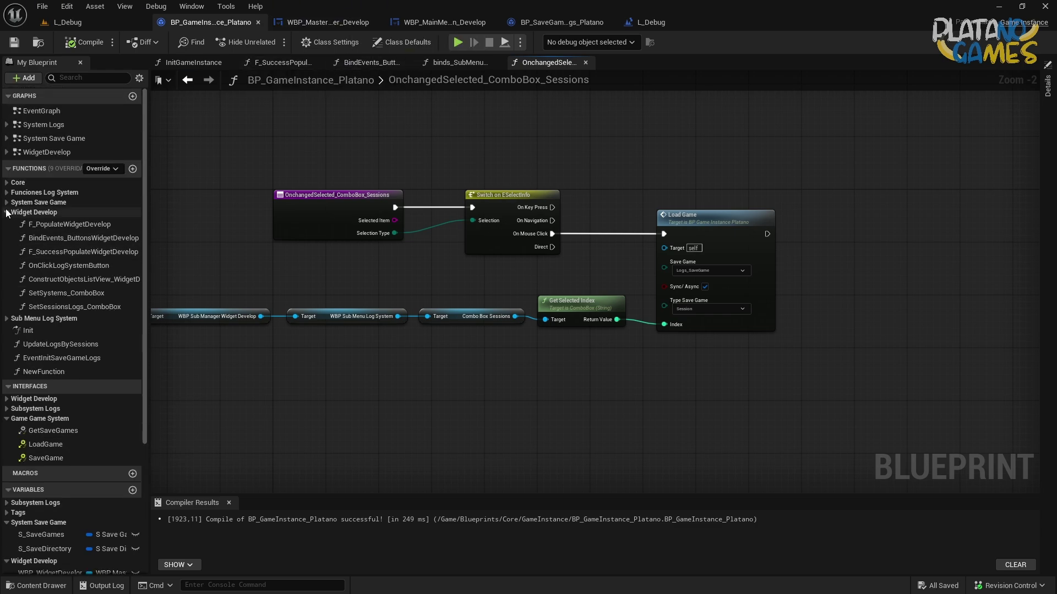
Open the CheckLoadDataSaveGame function graph from the System Save Game functions
click(7, 202)
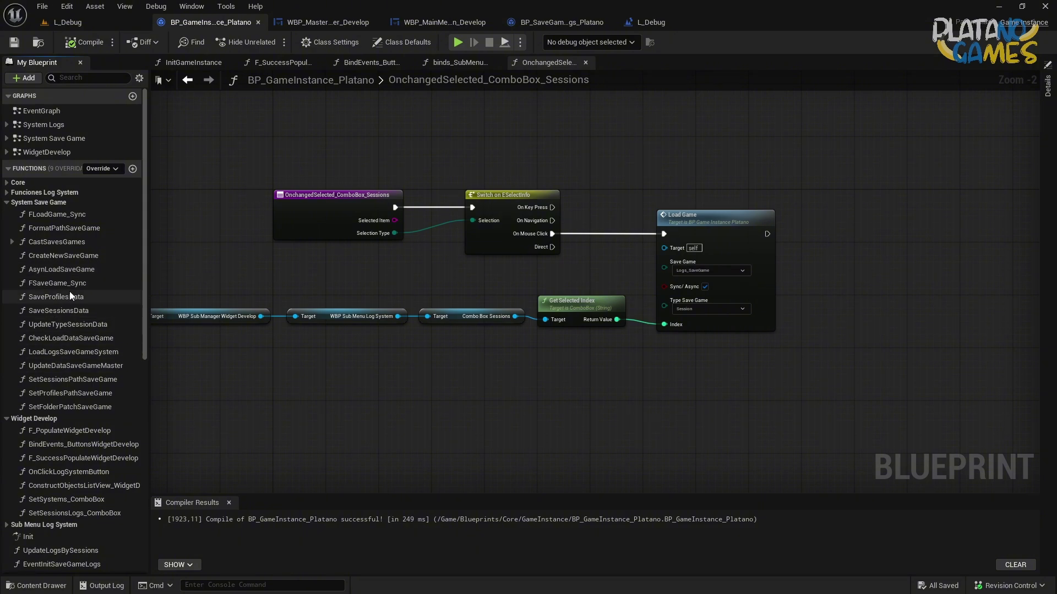
double_click(63, 229)
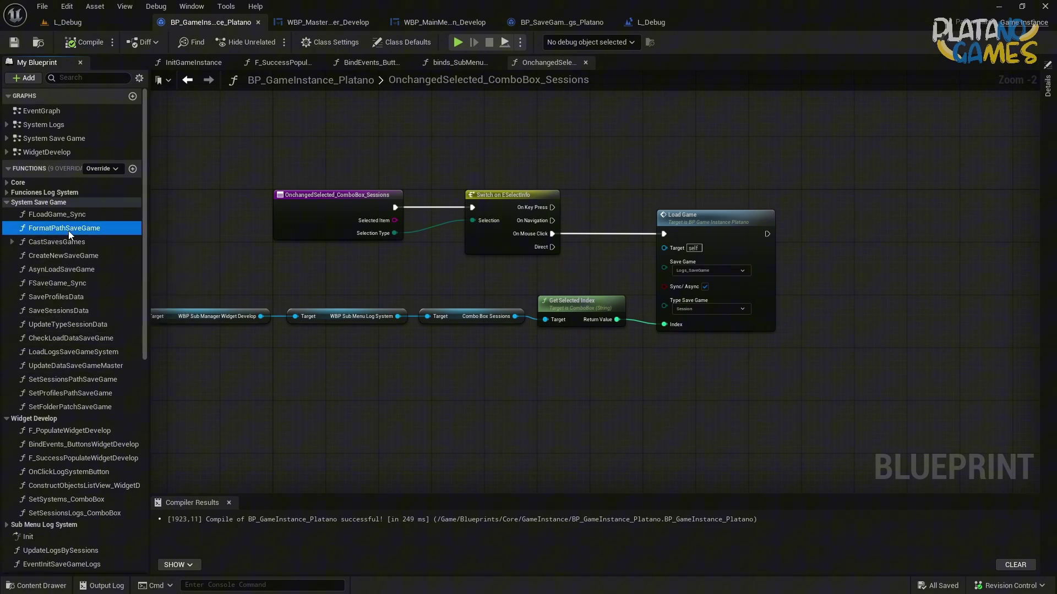
scroll(695, 305, up, 3)
double_click(688, 385)
scroll(610, 371, up, 2)
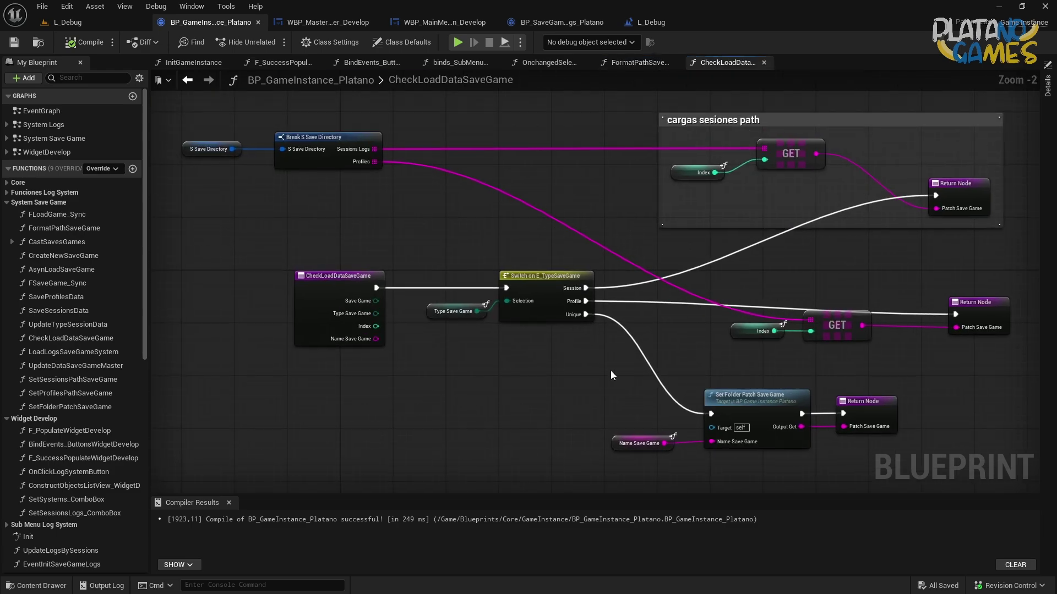
right_drag(610, 371, 662, 390)
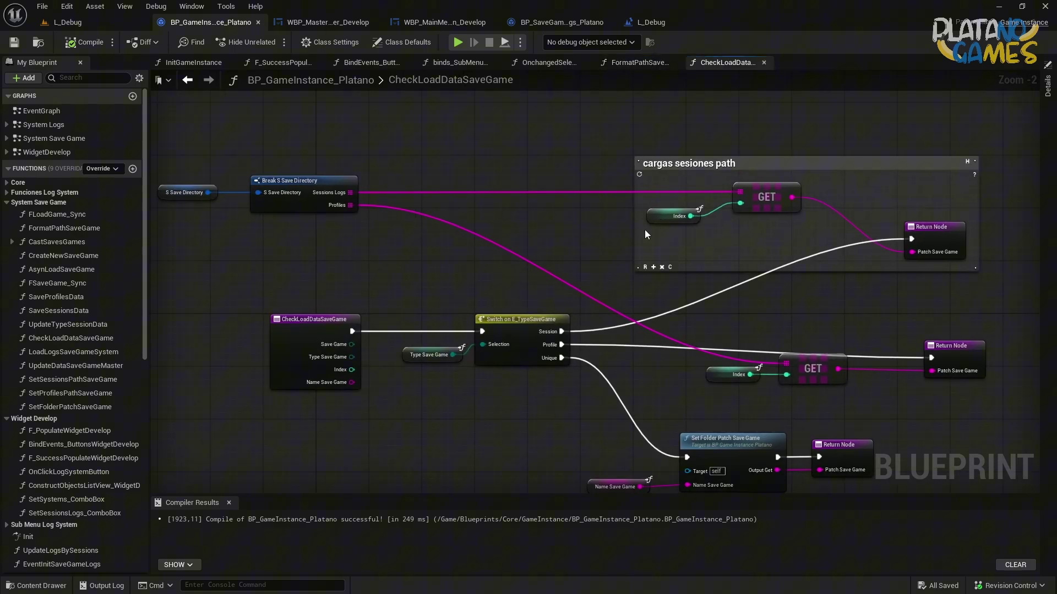
drag(647, 200, 691, 237)
right_drag(863, 138, 706, 145)
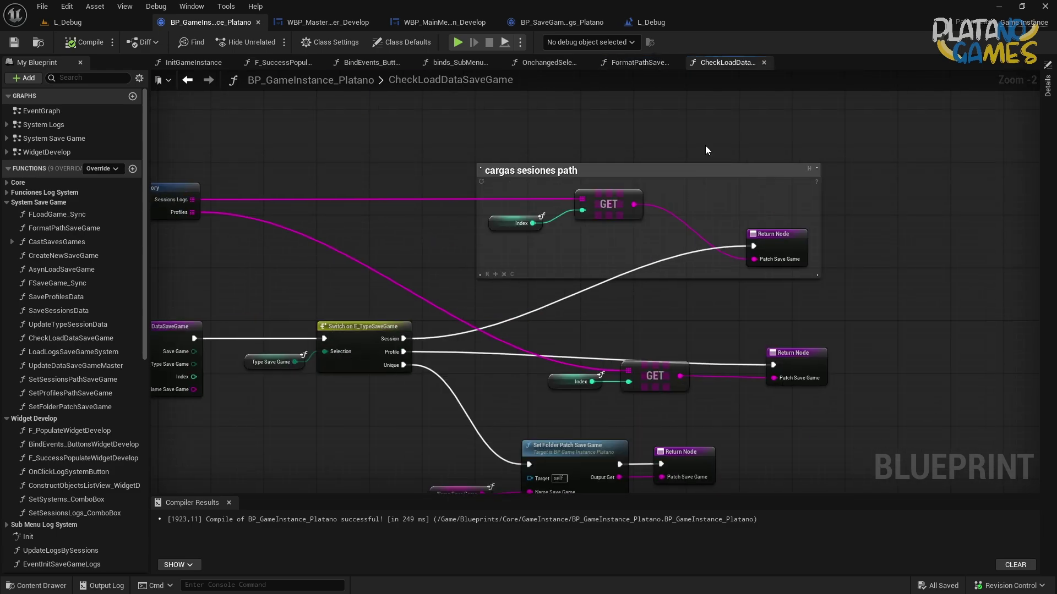
Add a Print String node and move it clear of the comment
right_click(711, 134)
text(print)
key(Return)
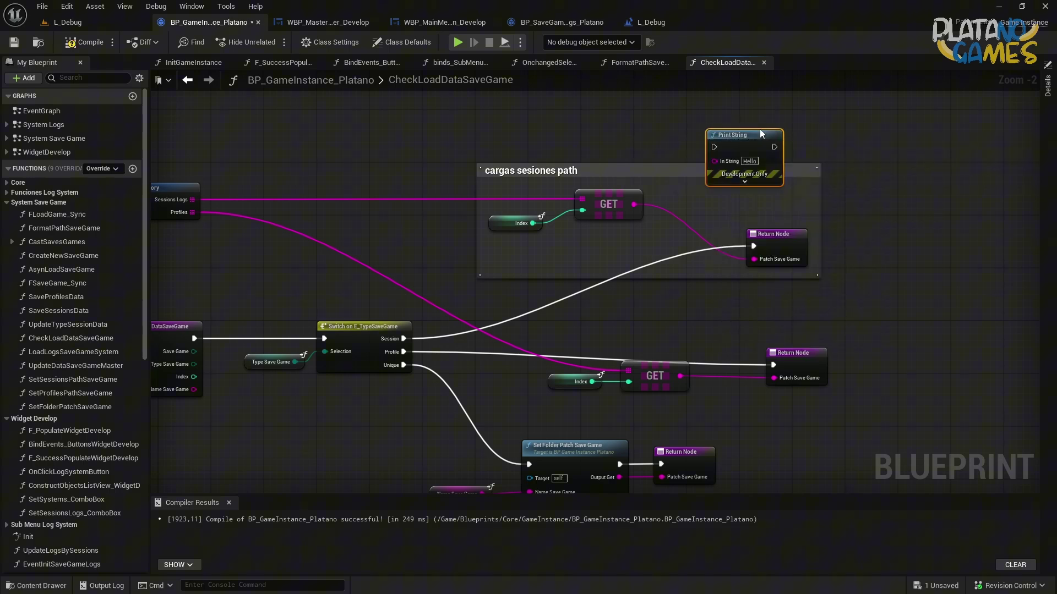
scroll(597, 200, up, 2)
drag(597, 200, 825, 155)
Set Print String's text colour to red and its Duration to 200
click(836, 201)
click(841, 231)
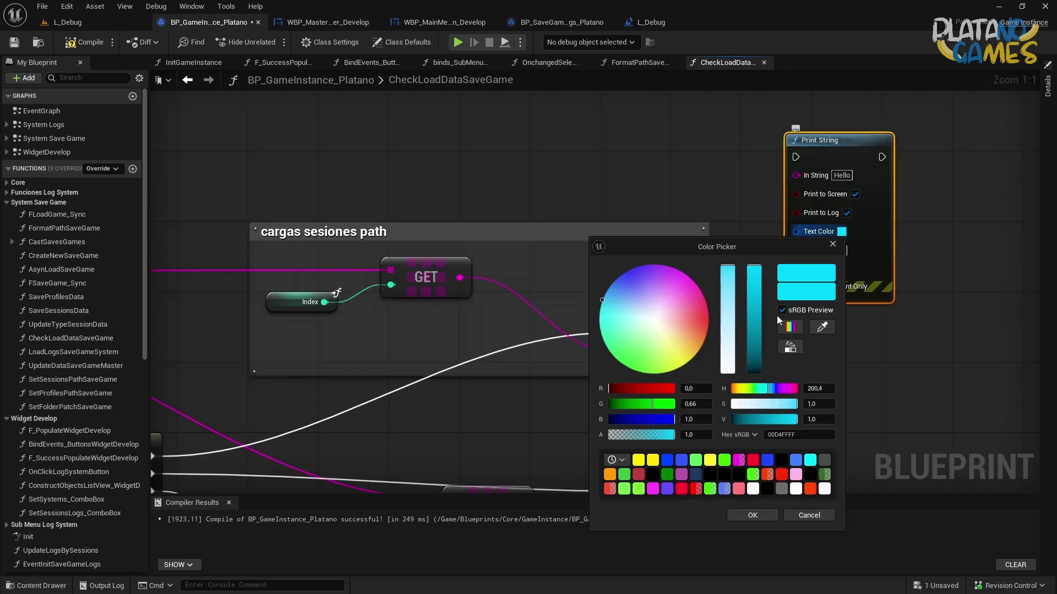
drag(681, 319, 710, 322)
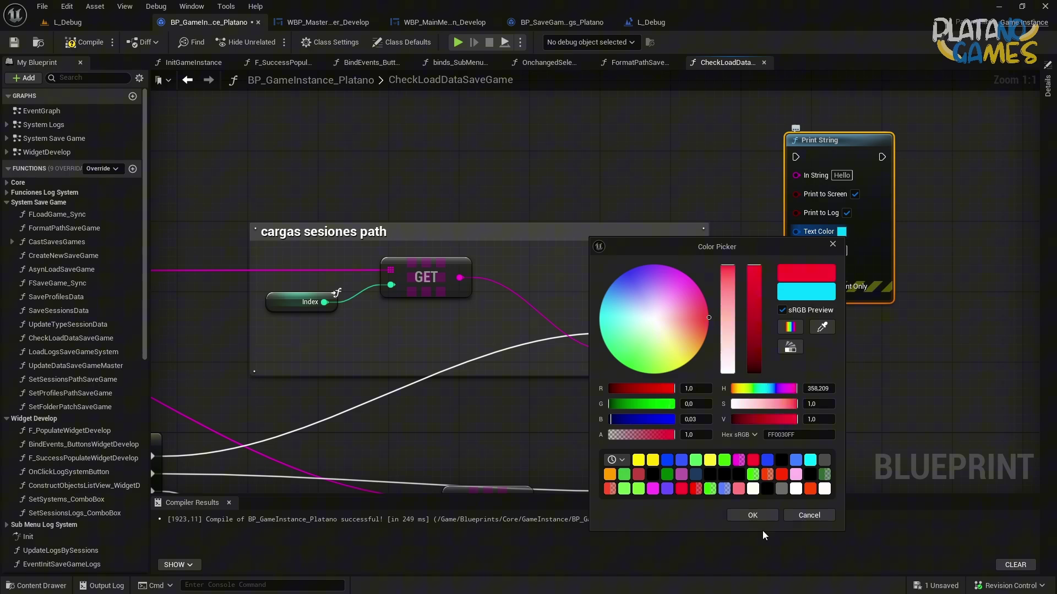
click(752, 515)
click(844, 250)
text(200)
key(Return)
click(845, 251)
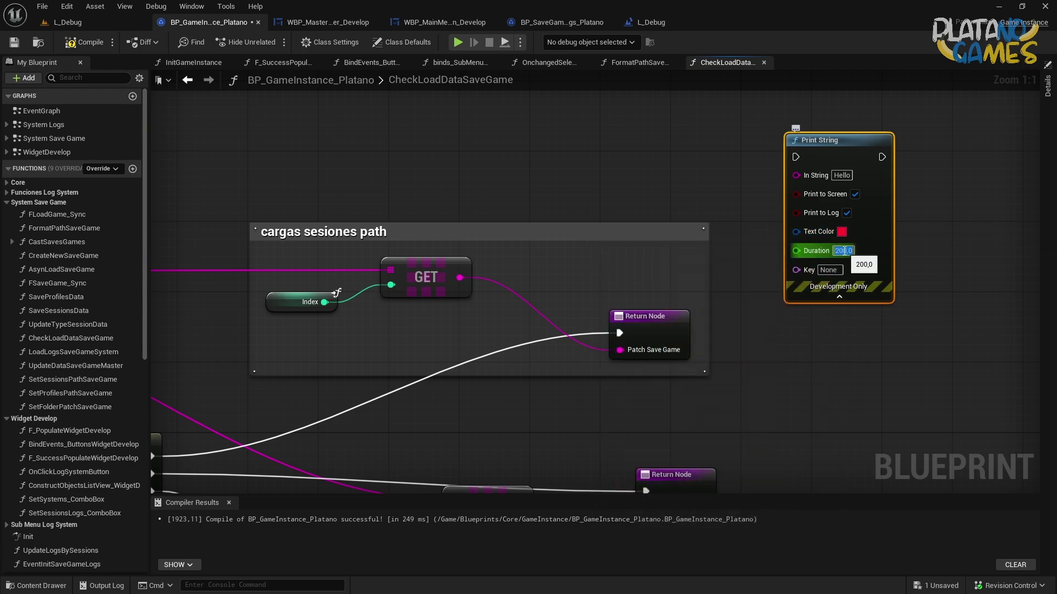
Wire GET into In String, insert Print String before the Return Node, and compile
drag(459, 278, 797, 175)
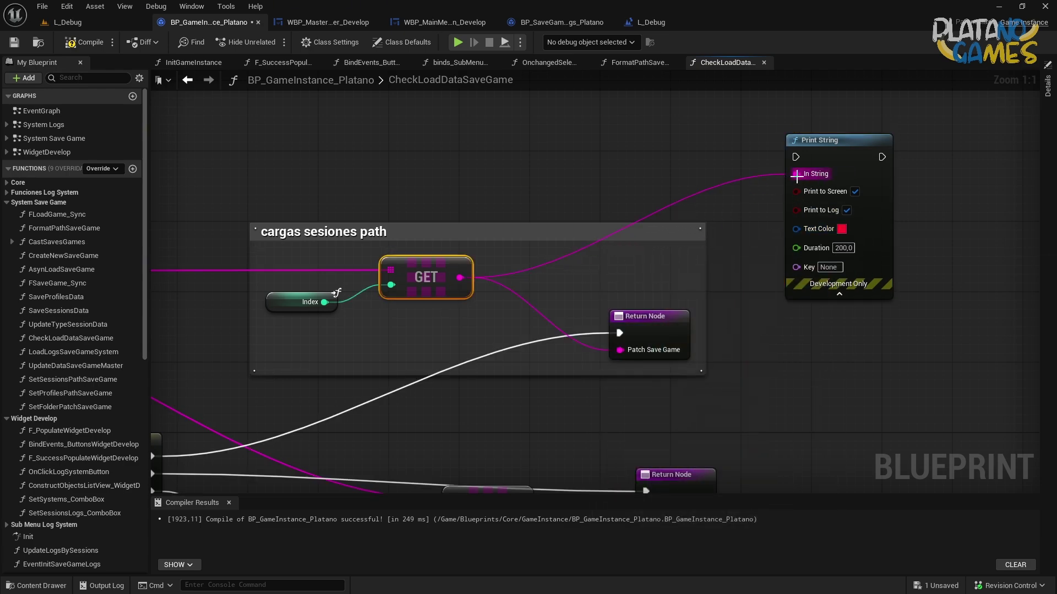
ctrl+drag(620, 333, 795, 157)
drag(882, 156, 619, 333)
click(85, 42)
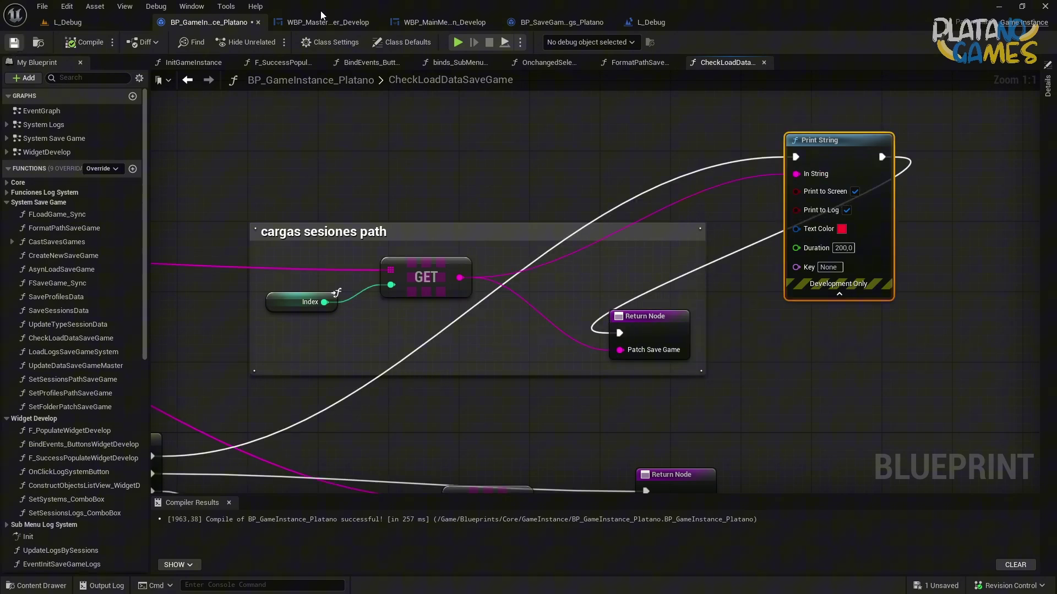
click(459, 44)
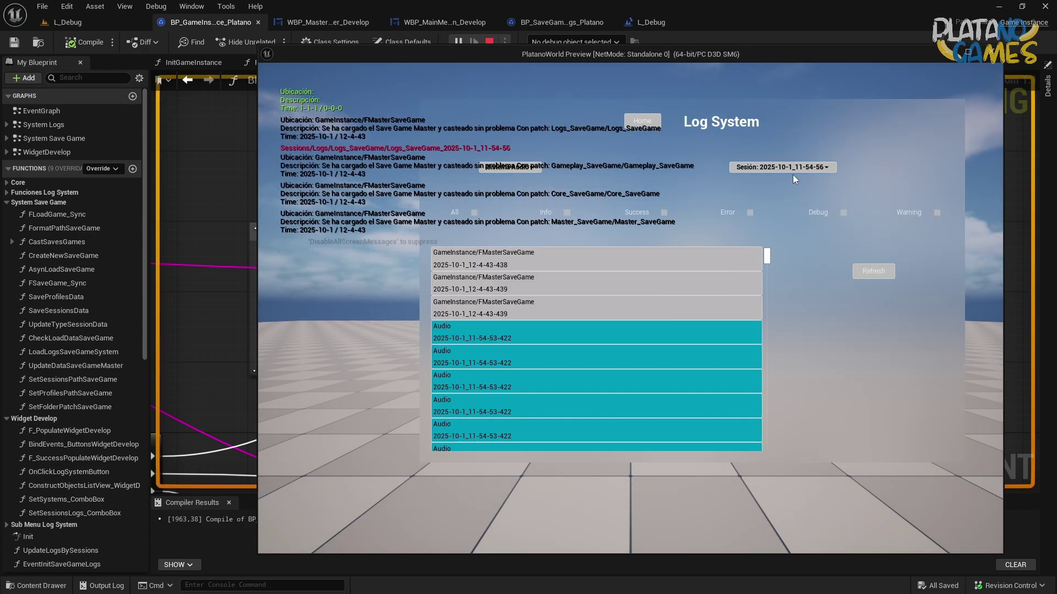
click(815, 171)
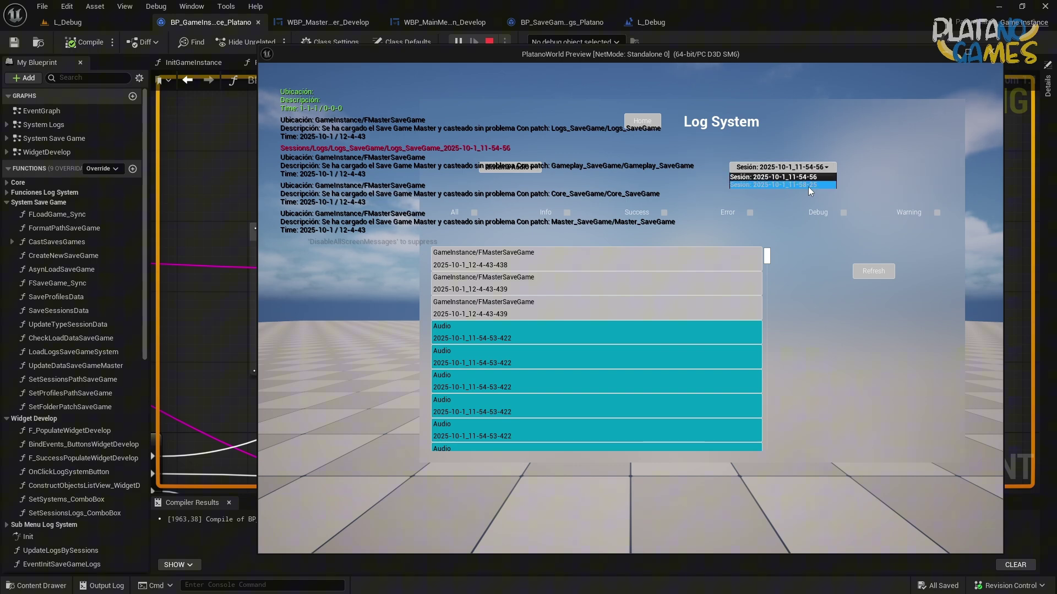
click(808, 187)
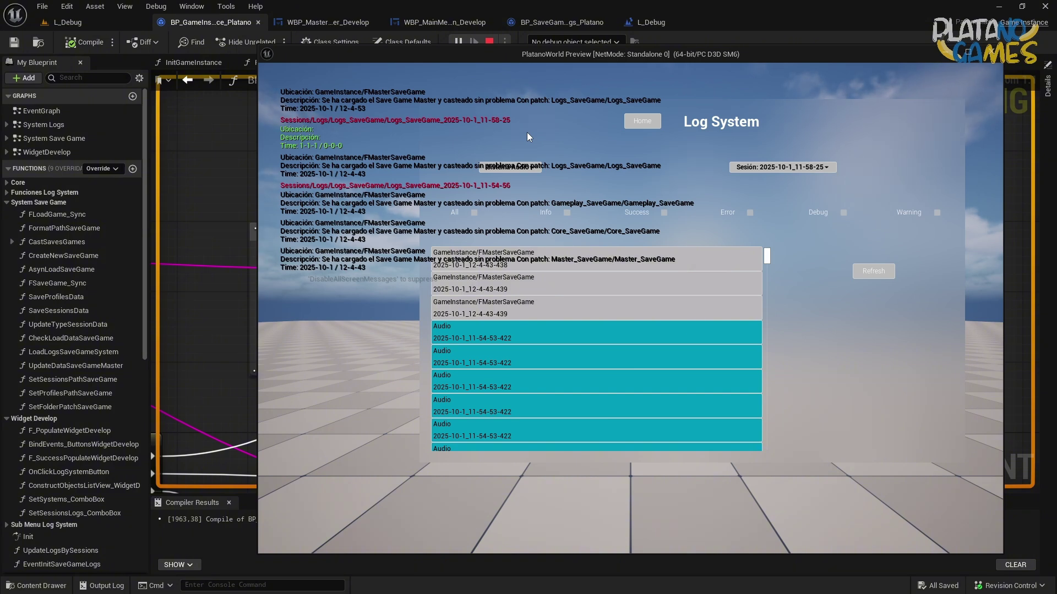
key(Escape)
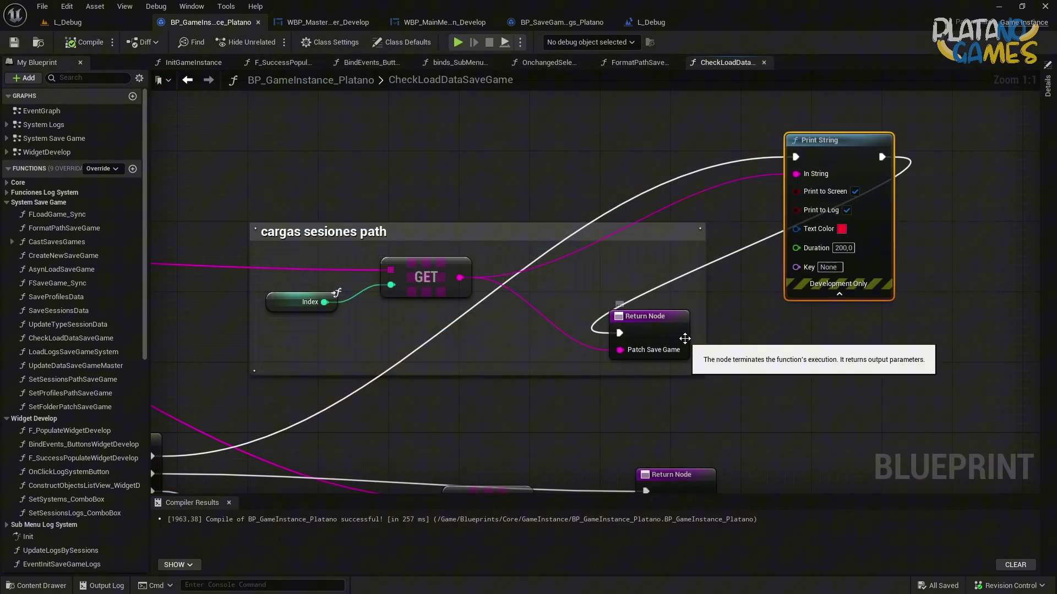
Reposition the Print String and Return Node, then save the game instance blueprint
right_drag(685, 339, 646, 362)
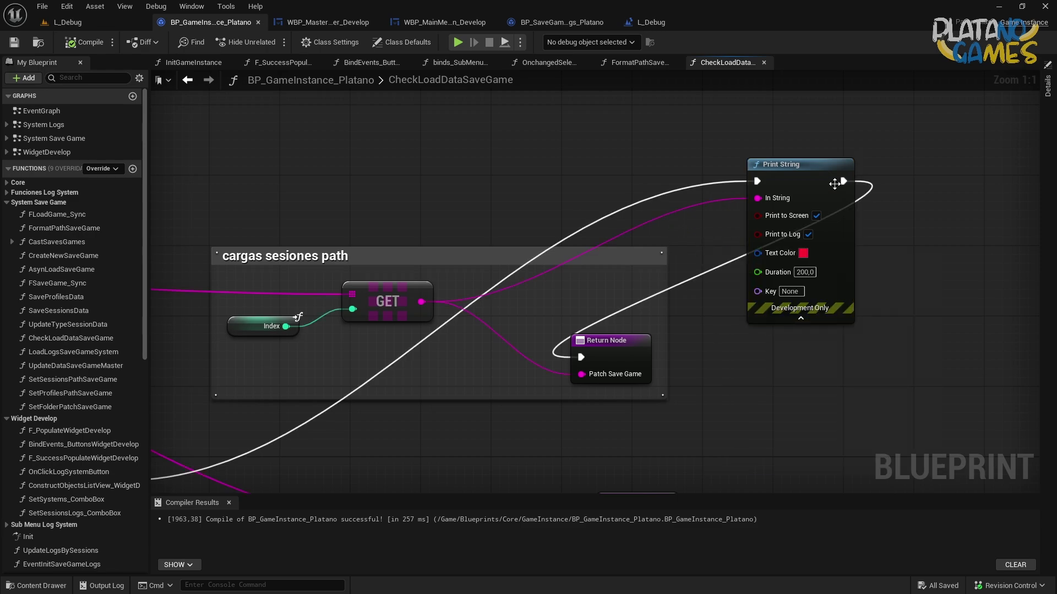
drag(834, 184, 579, 131)
drag(645, 340, 733, 339)
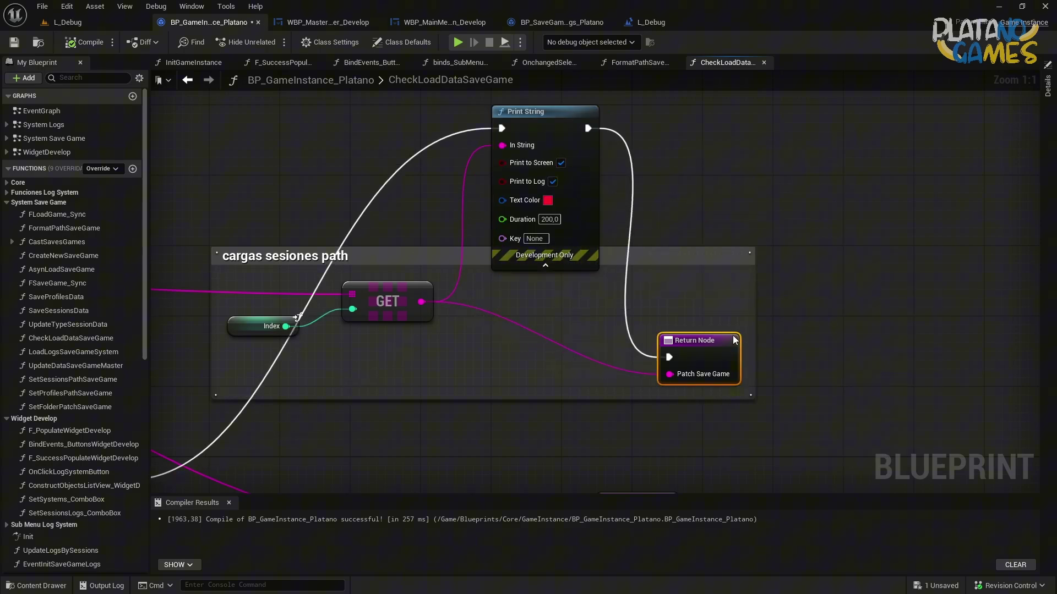
click(523, 319)
right_drag(523, 319, 658, 336)
click(14, 43)
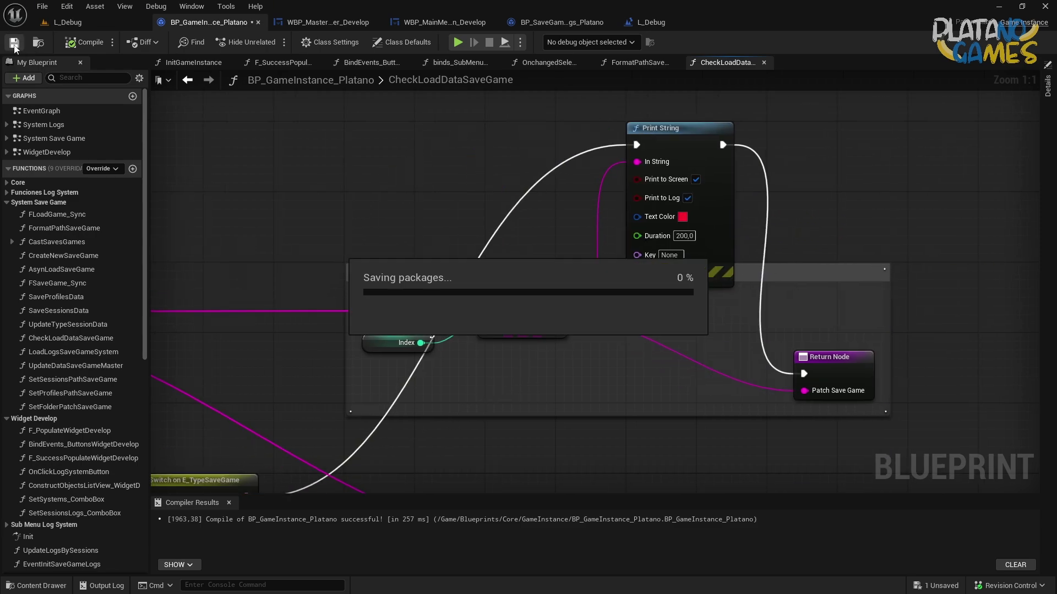
Raise Print String a bit higher and switch to the L_Debug level blueprint
drag(682, 152, 685, 107)
right_drag(501, 180, 466, 259)
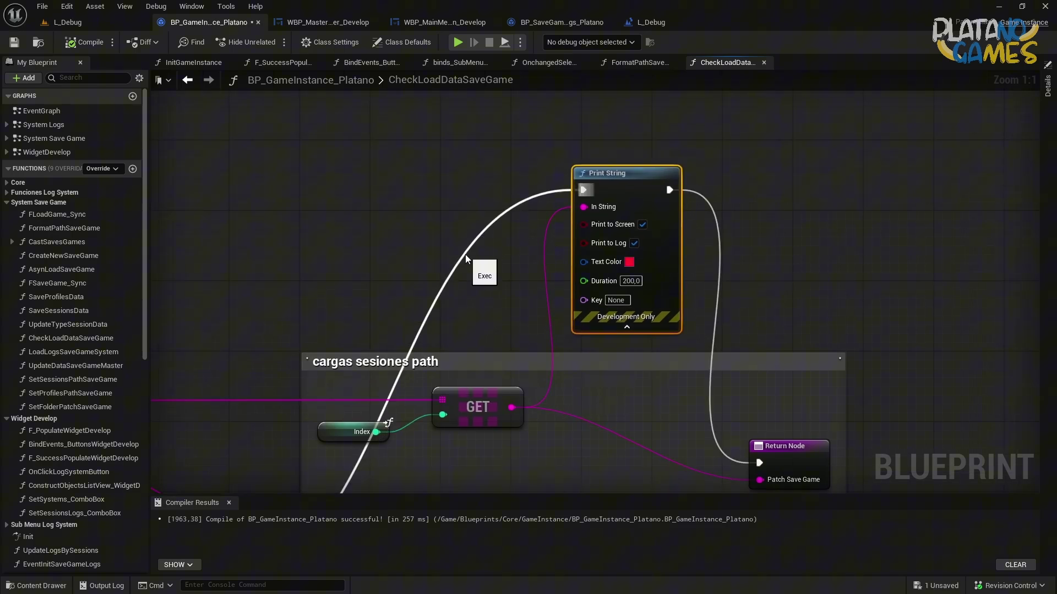
click(676, 21)
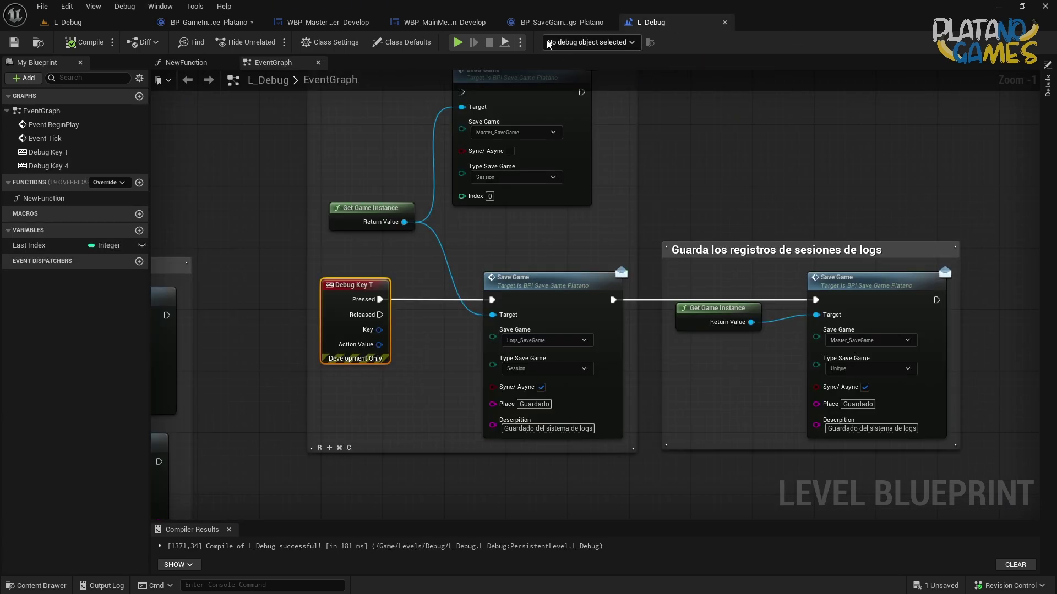
Save BP_GameInstance_Platano again and return to the L_Debug level blueprint
click(197, 25)
click(16, 48)
click(662, 25)
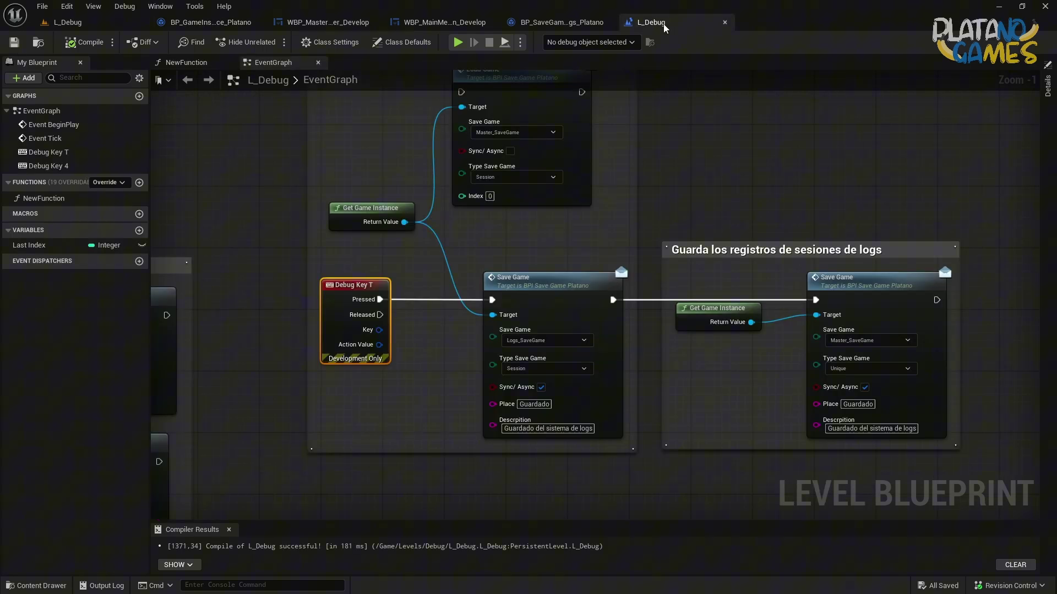
Bring the Debug Key 4 node into view in the L_Debug event graph
scroll(722, 187, down, 5)
mouse_move(722, 187)
right_down()
mouse_move(623, 208)
mouse_move(716, 281)
right_up()
scroll(659, 309, up, 3)
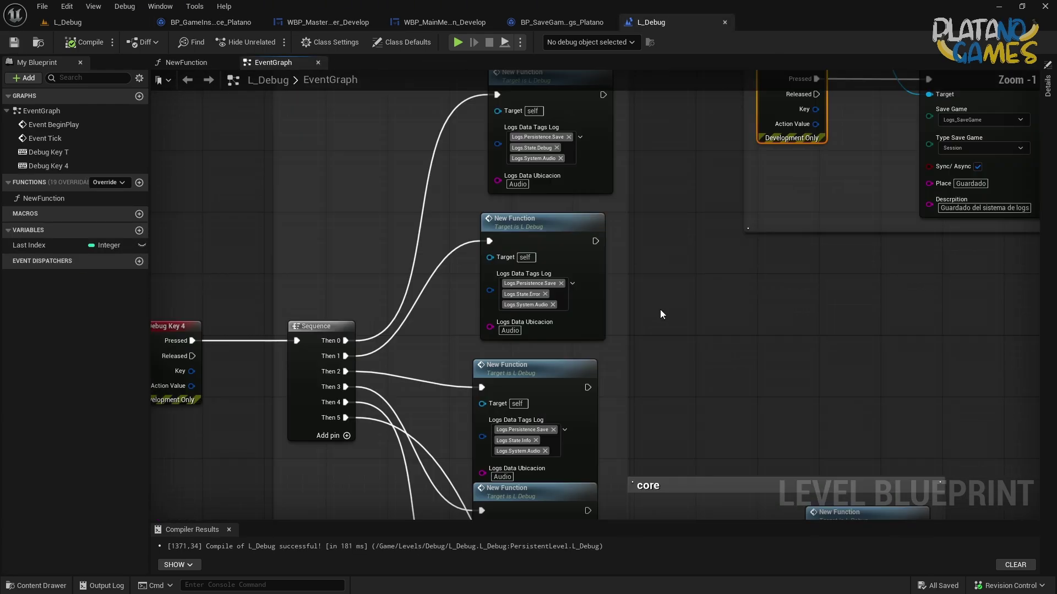
scroll(659, 309, up, 1)
scroll(633, 288, up, 1)
mouse_move(557, 314)
right_down()
mouse_move(623, 232)
mouse_move(648, 224)
right_up()
Try adding an Append node in the event graph, then delete it and cancel
right_click(412, 230)
click(418, 206)
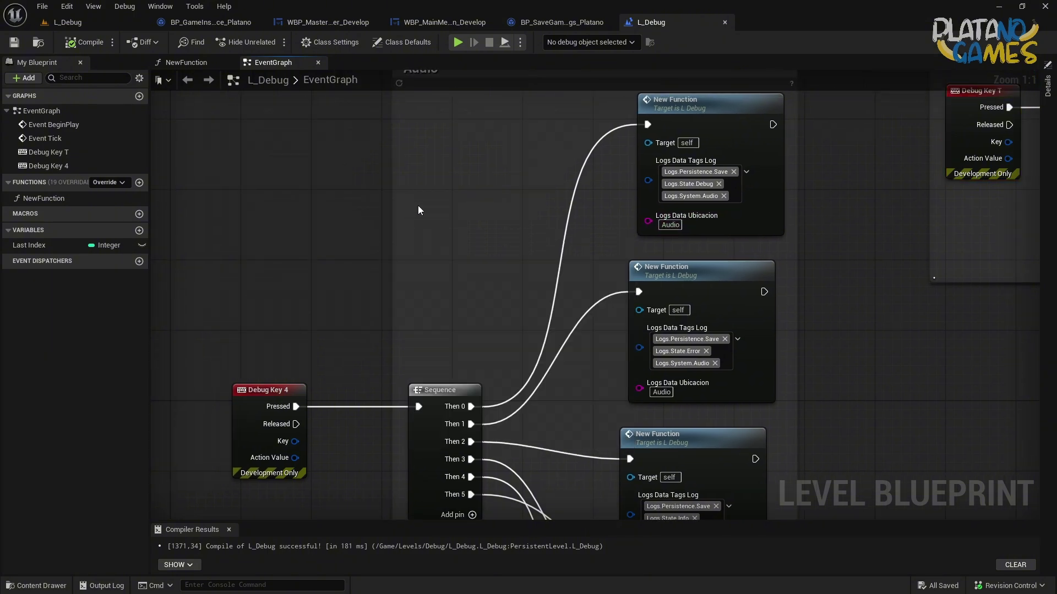
right_click(408, 219)
text(append)
key(Return)
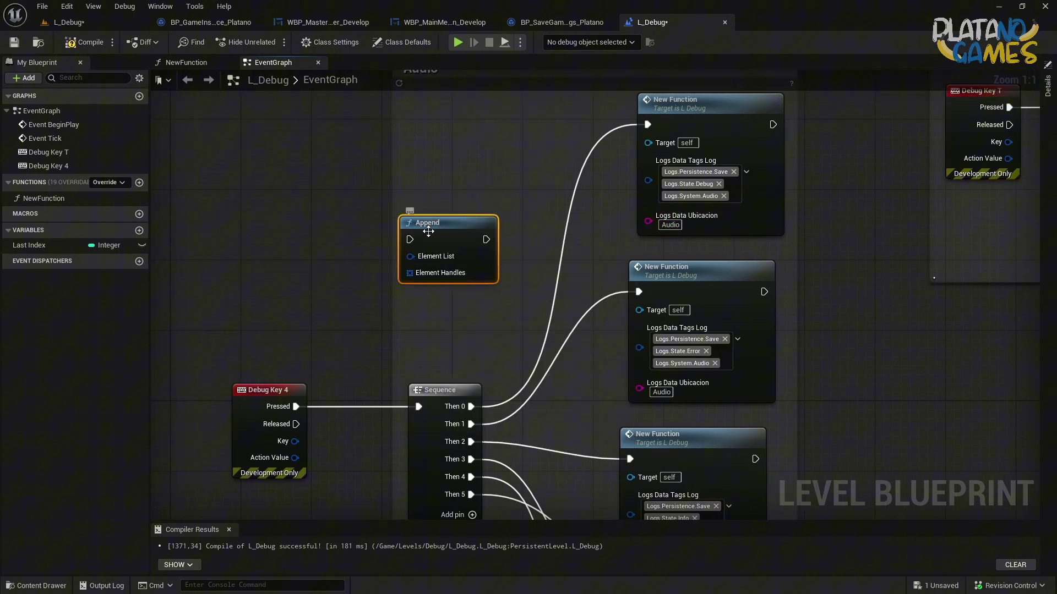
key(Delete)
drag(648, 221, 398, 207)
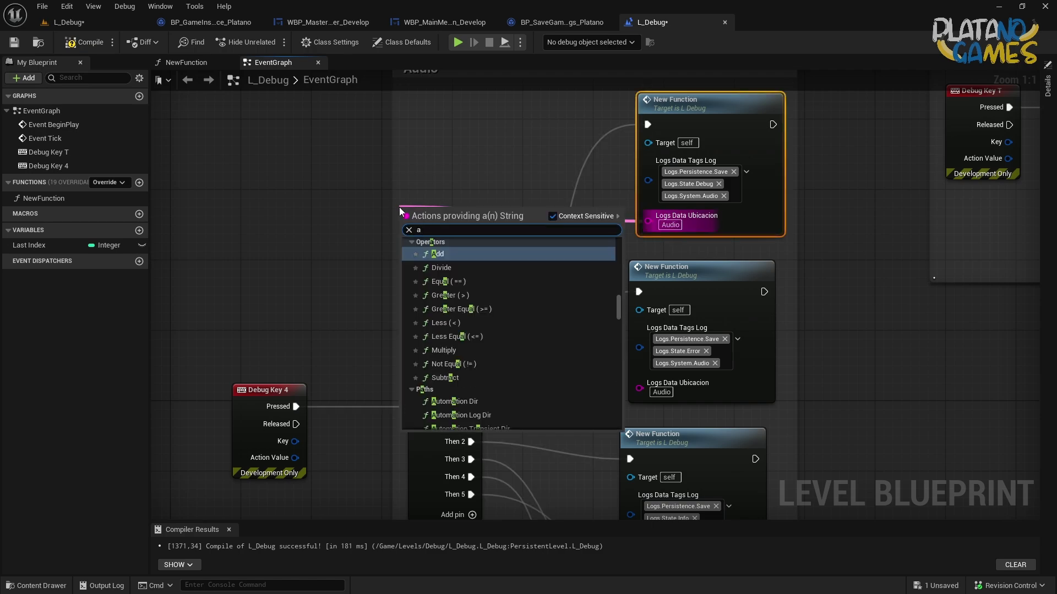
text(appe)
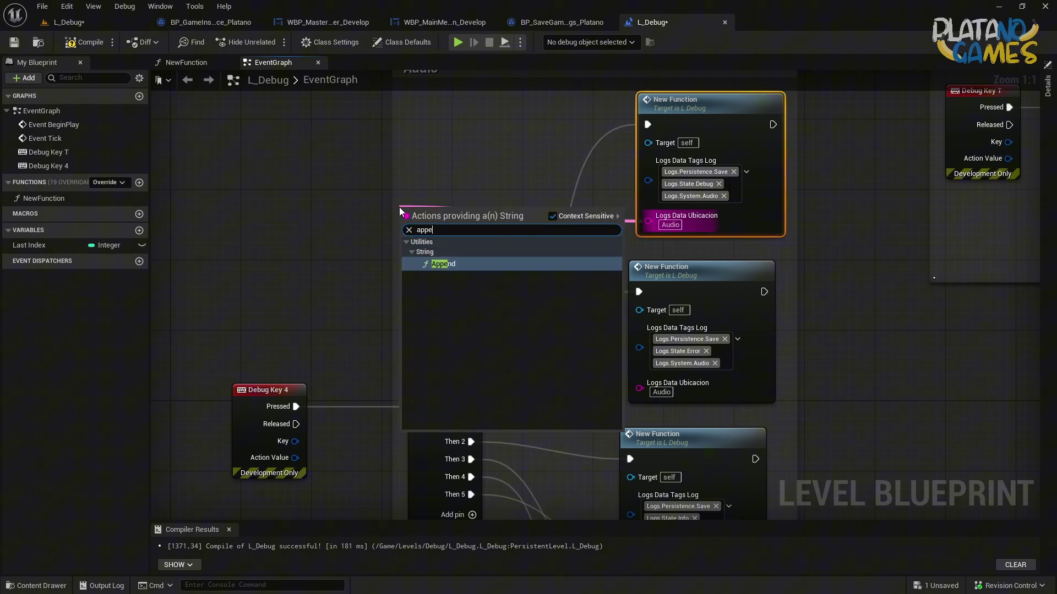
key(Escape)
In NewFunction, feed the entry Ubicacion through an Append node into Log Entry's Logs Data Ubicacion
double_click(693, 107)
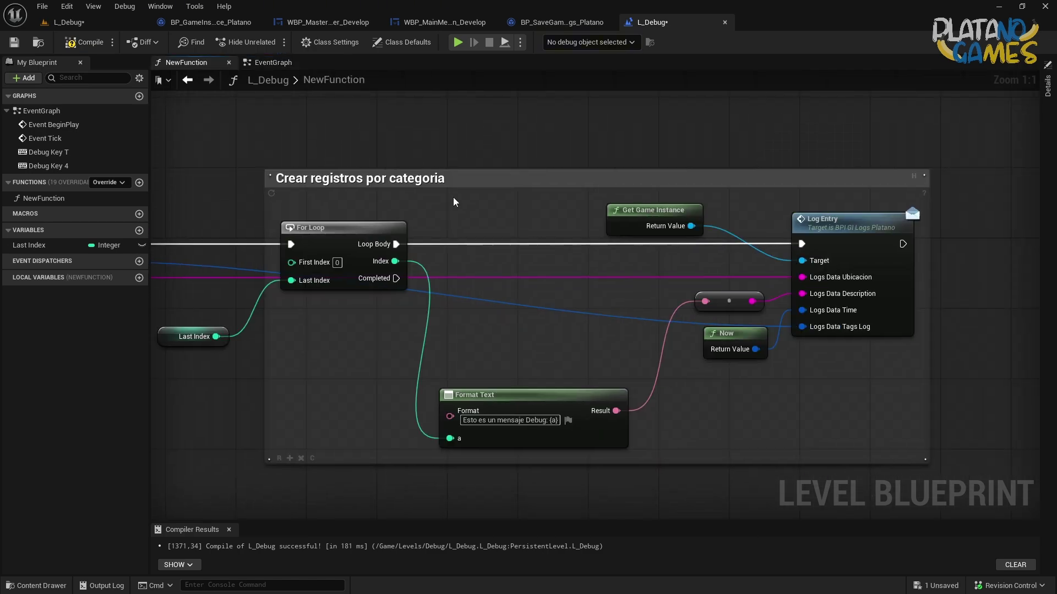
click(947, 256)
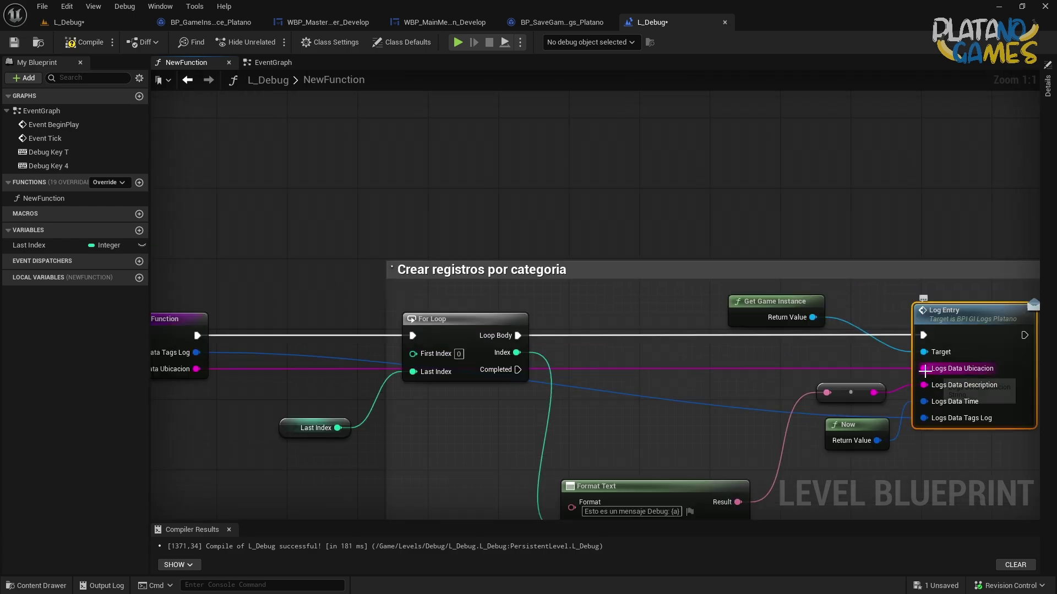
mouse_move(925, 369)
mouse_down()
mouse_move(706, 168)
mouse_move(689, 105)
mouse_move(732, 219)
mouse_up()
text(append)
key(Return)
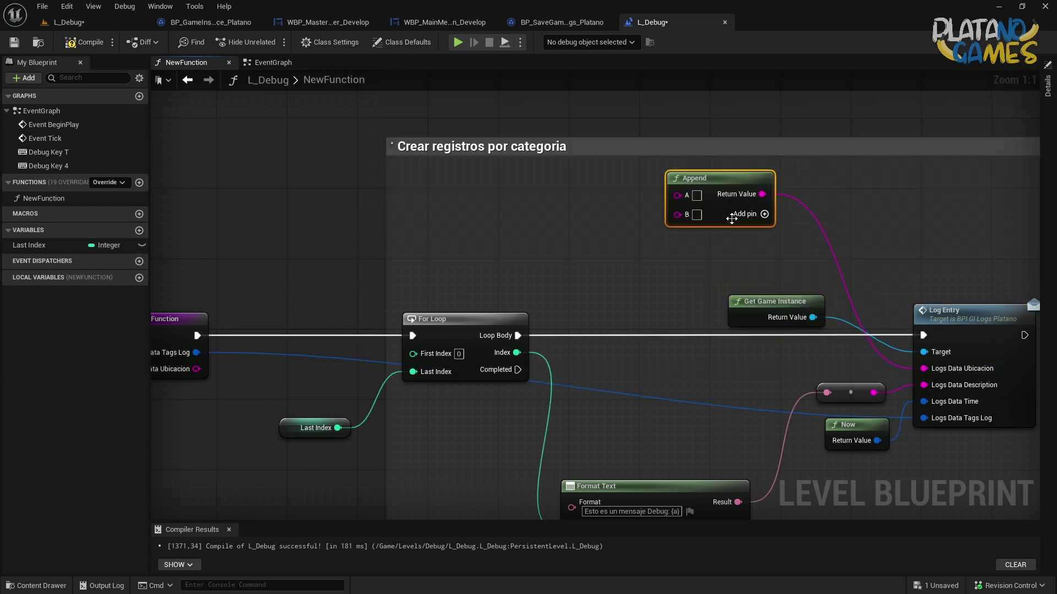
drag(197, 369, 678, 195)
Add a Convert Struct To Json String node from the Now node's output
right_drag(635, 452, 613, 315)
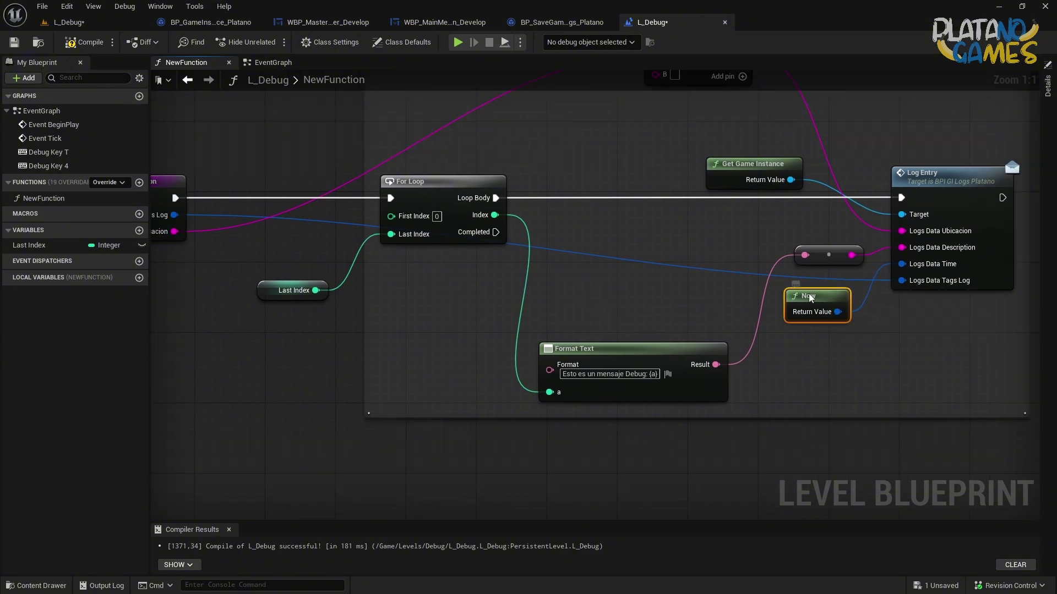
drag(826, 287, 806, 304)
right_drag(667, 307, 651, 441)
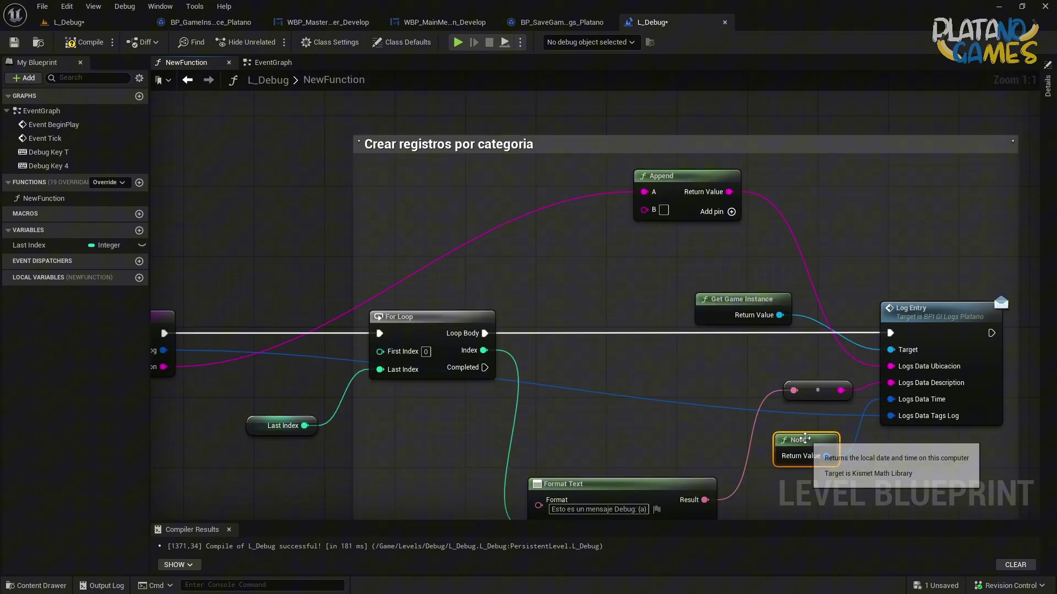
drag(827, 456, 893, 464)
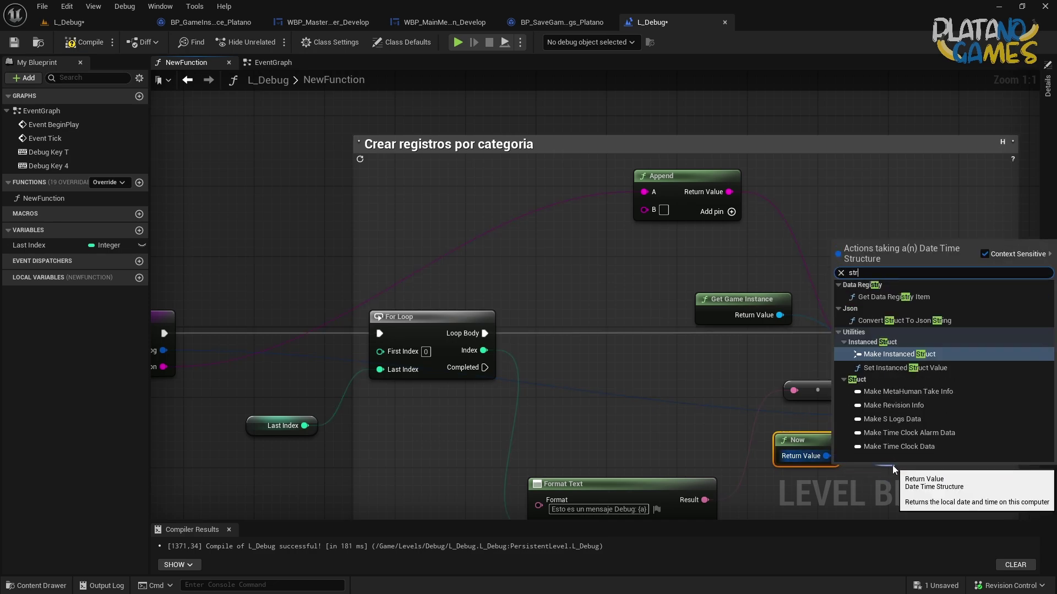
text(json)
key(Return)
right_drag(925, 477, 899, 394)
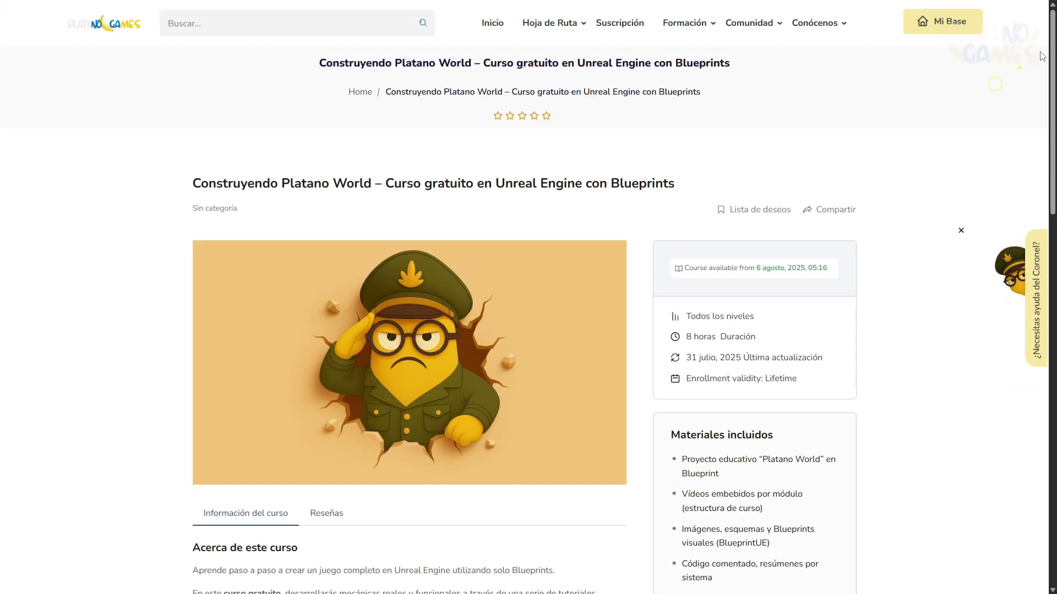
Scroll the Construyendo Platano World course page down to its description
drag(1052, 47, 1053, 85)
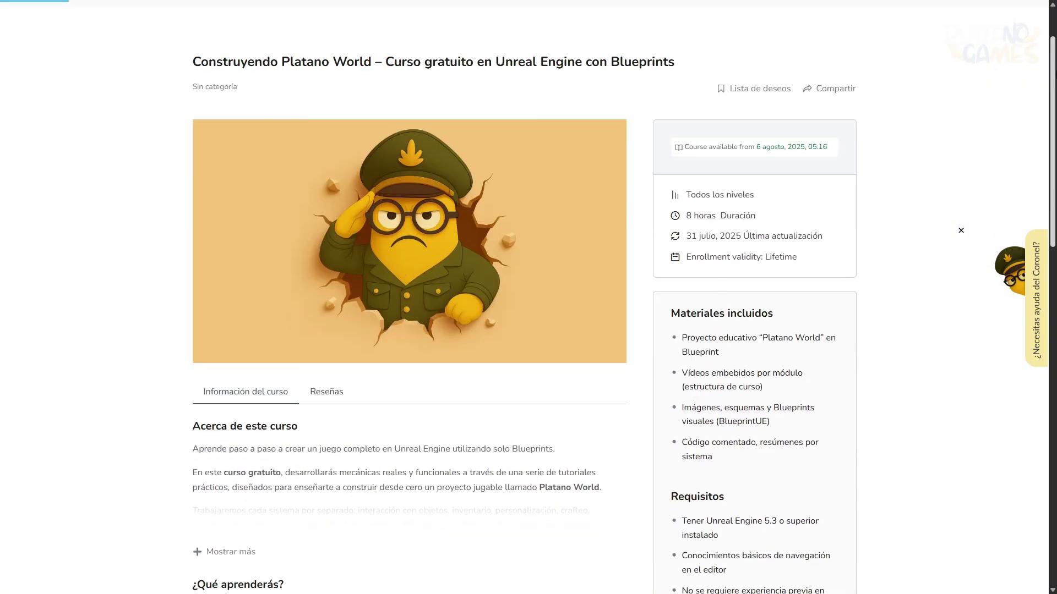